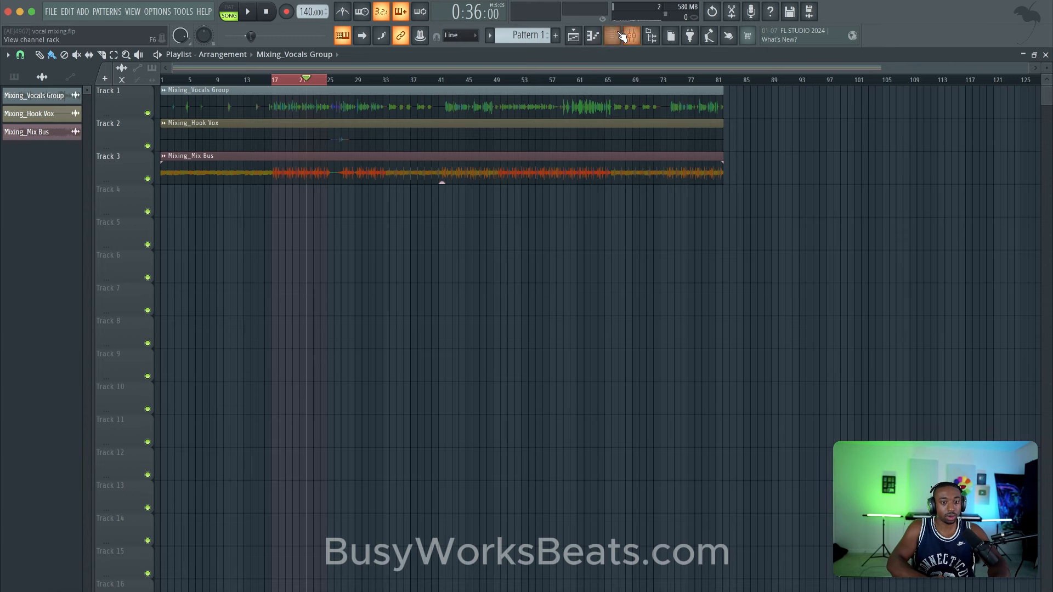
- Open the channel rack and show its Audio channel group
click(612, 36)
click(111, 58)
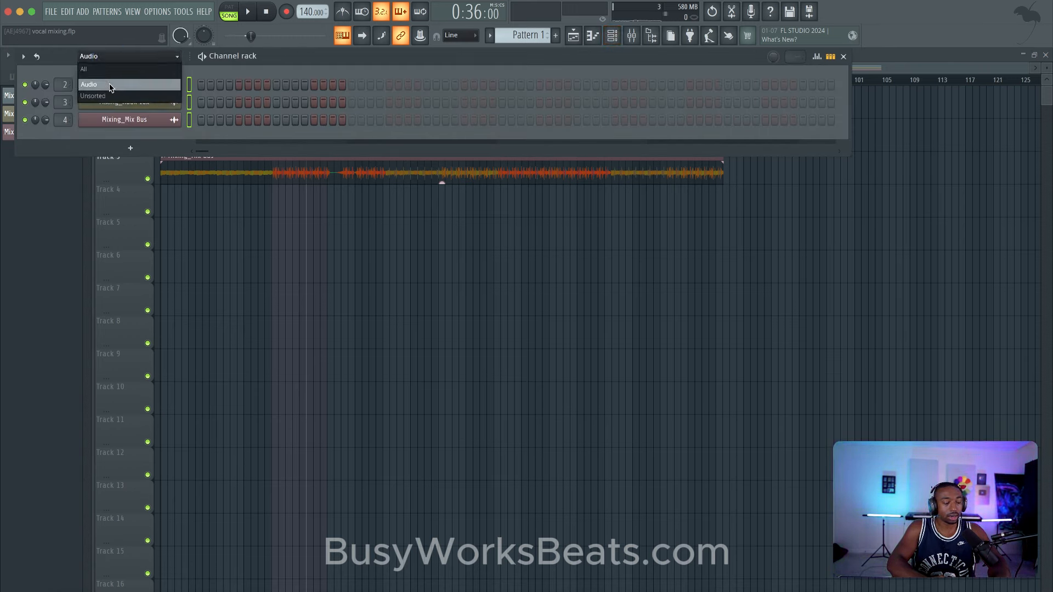
click(131, 85)
click(191, 86)
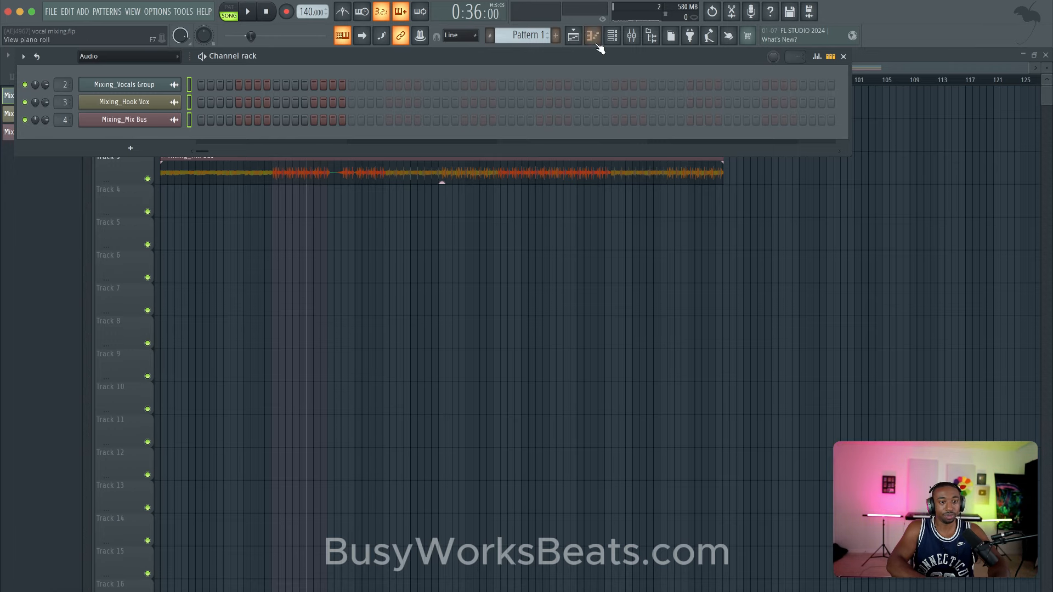
- Open the mixer and inspect the Vocals and BEAT tracks while auditioning the song
click(632, 36)
click(370, 218)
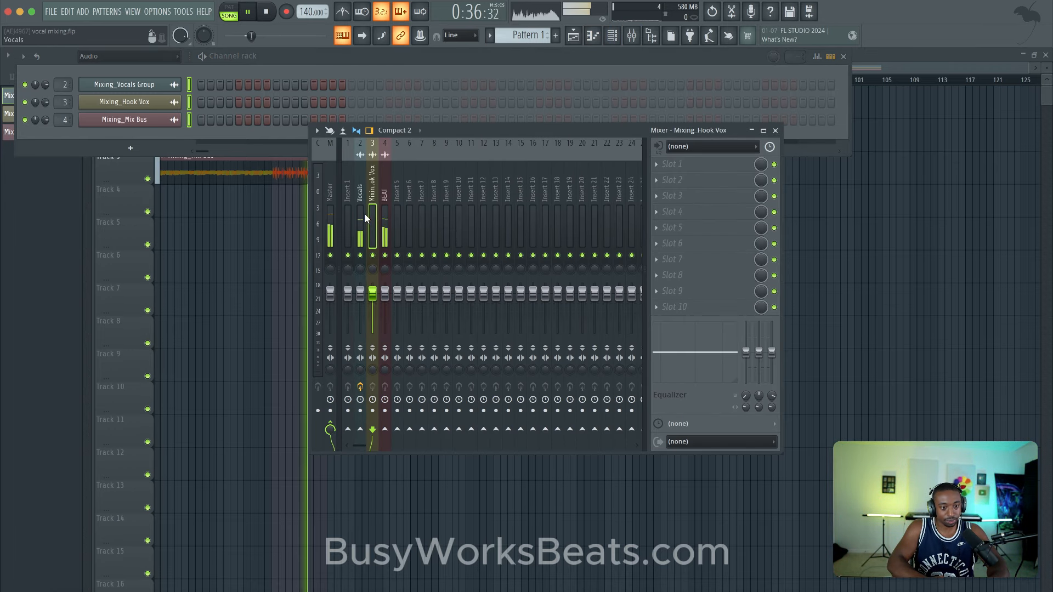
click(363, 214)
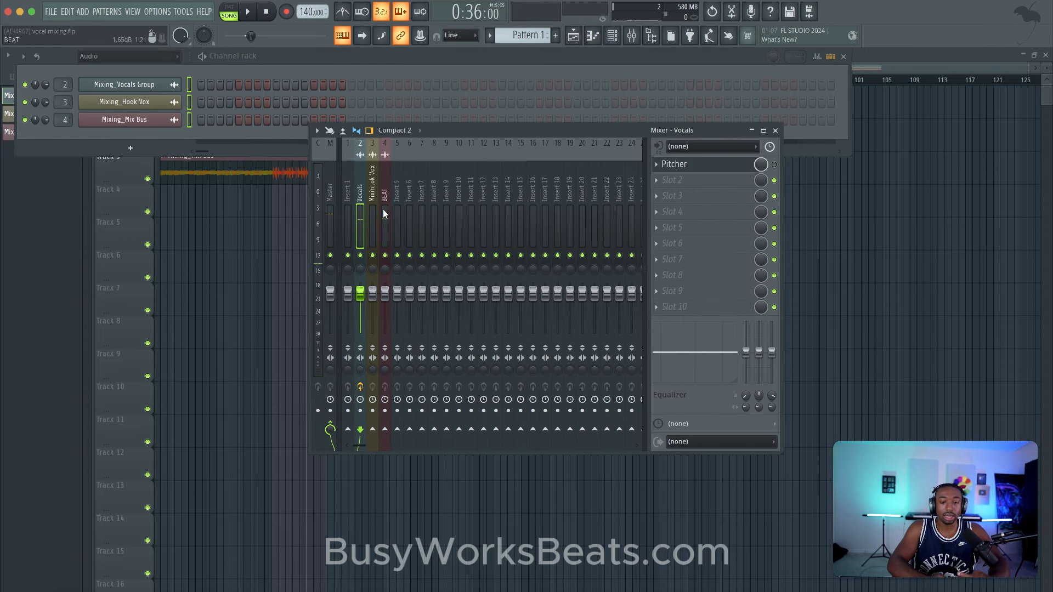
click(384, 214)
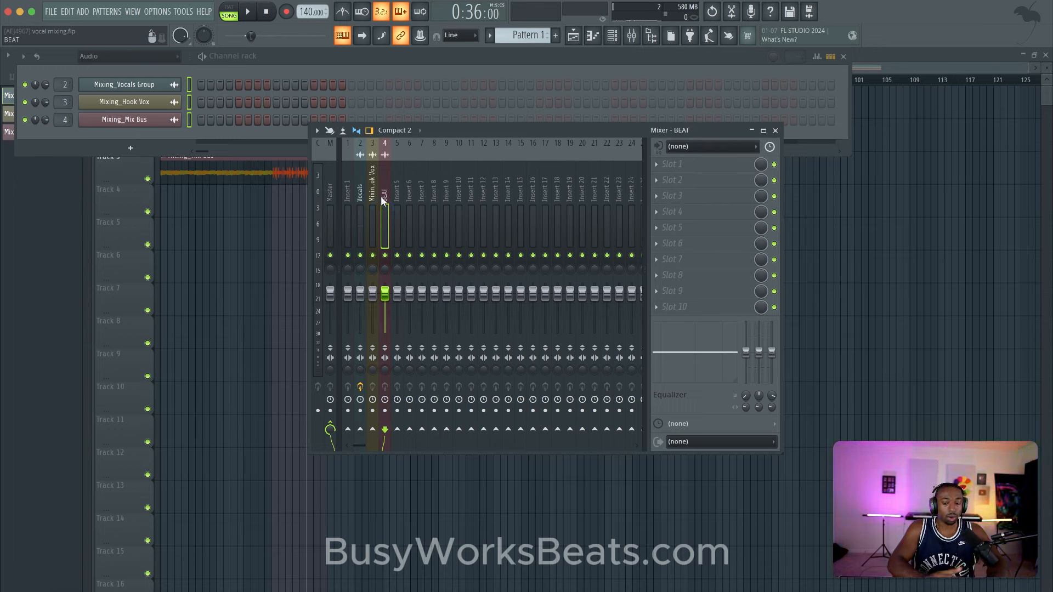
click(369, 197)
click(364, 198)
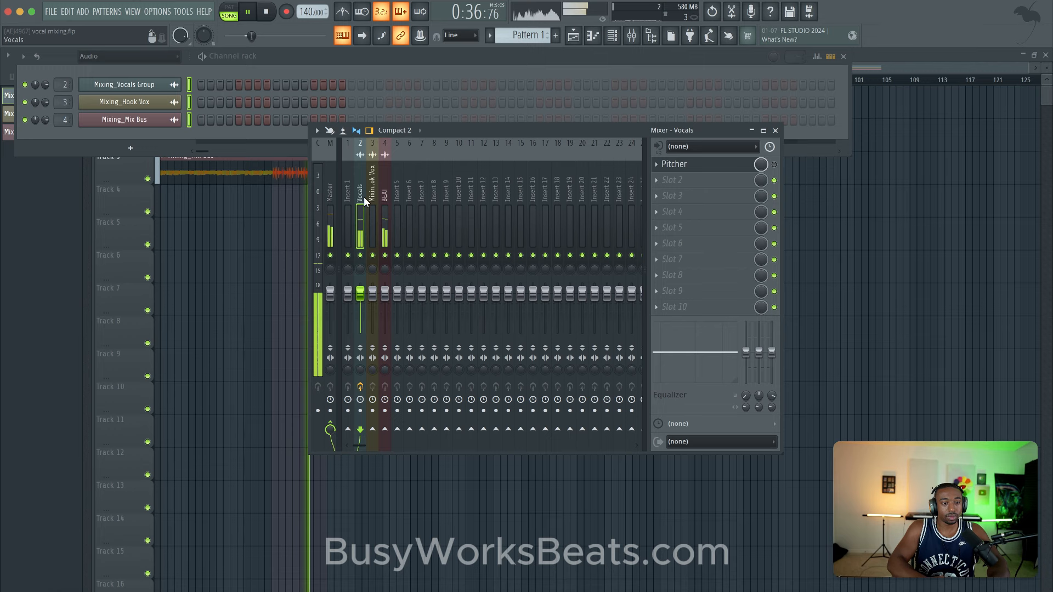
- Set the channel rack filter to All so every channel is listed
click(127, 55)
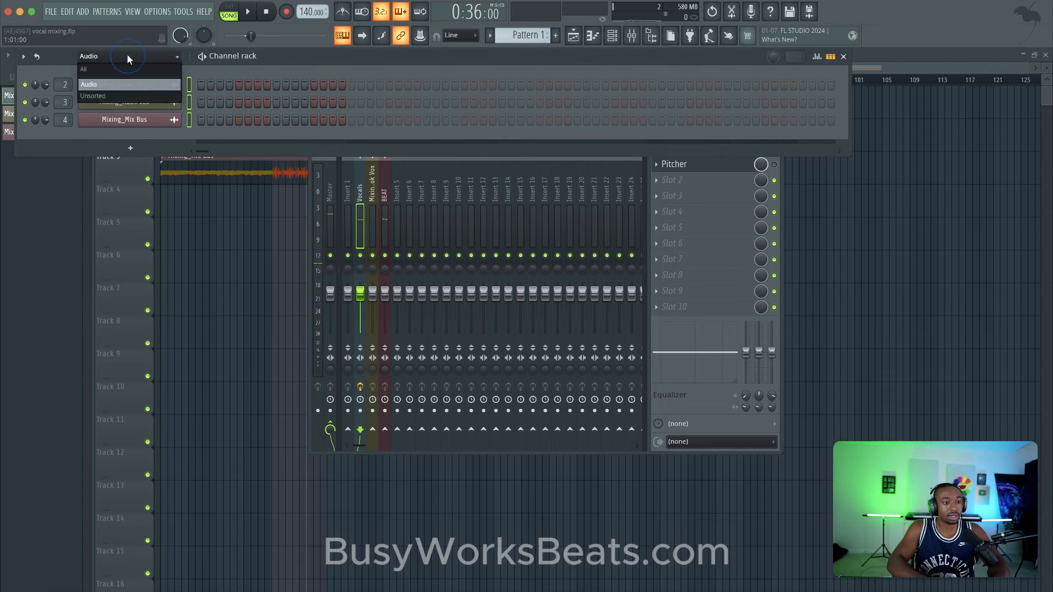
click(617, 37)
click(616, 37)
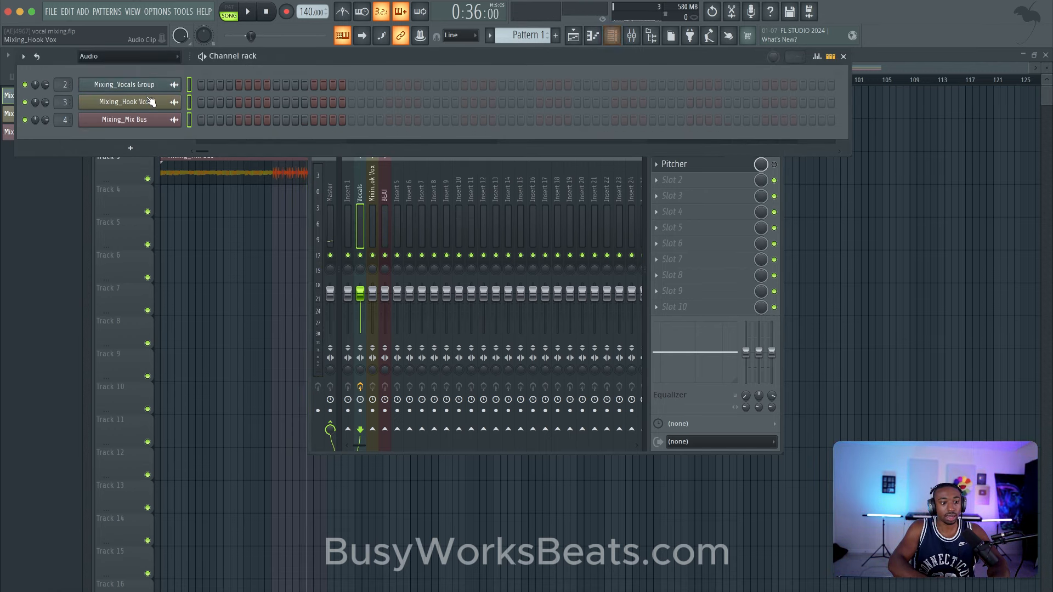
click(131, 59)
click(117, 65)
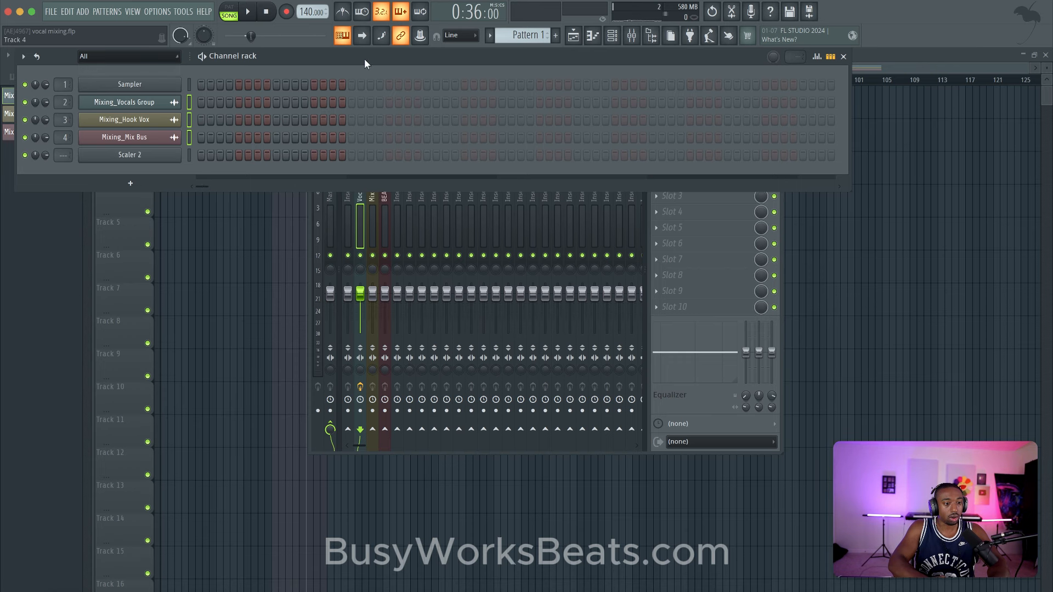
- Open Scaler 2 from the channel rack, clear its previously detected notes, and start song playback
click(166, 159)
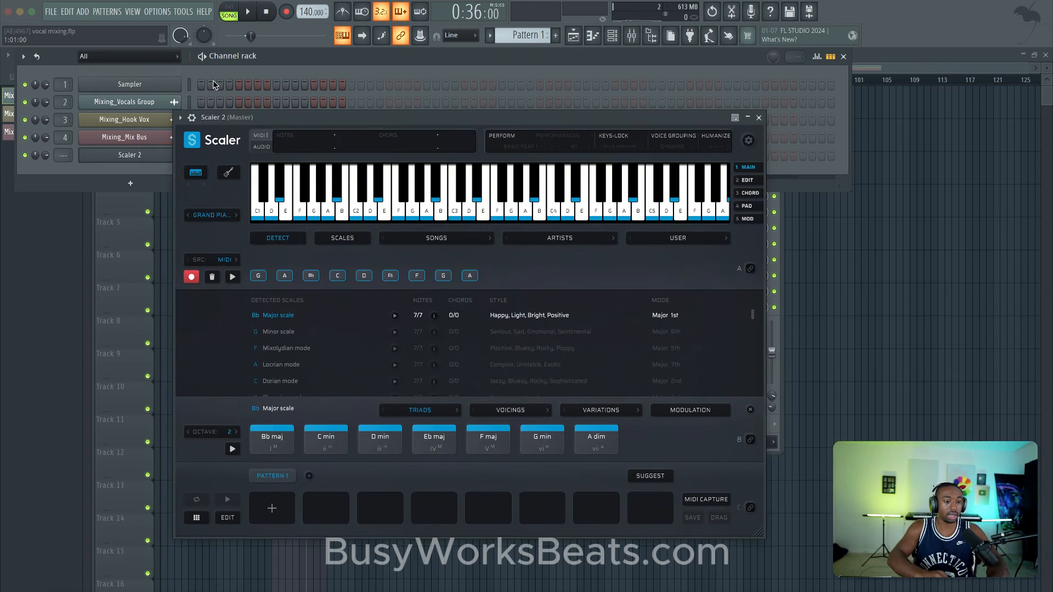
click(212, 277)
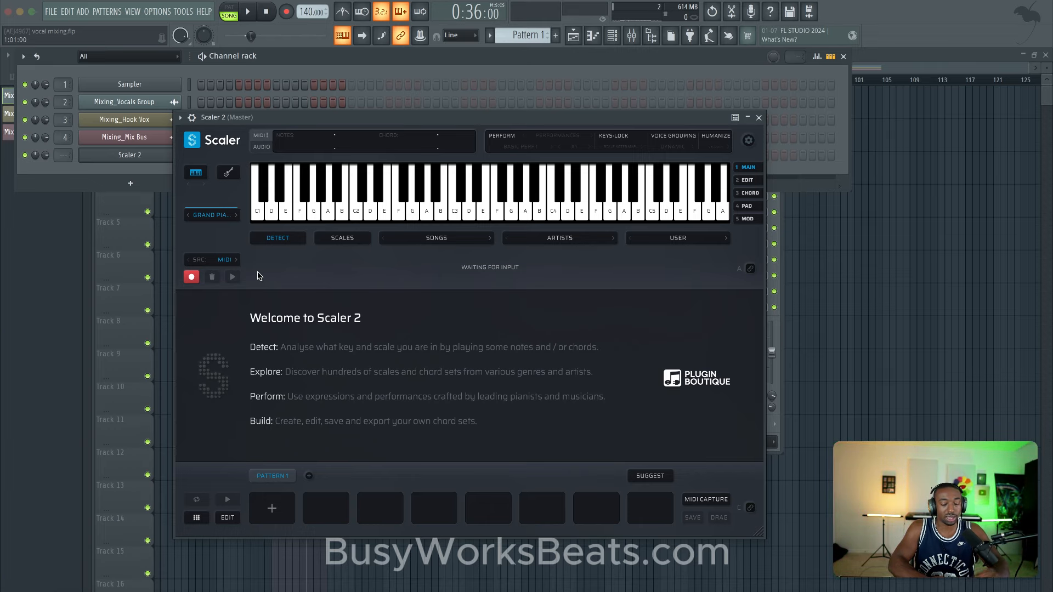
key(space)
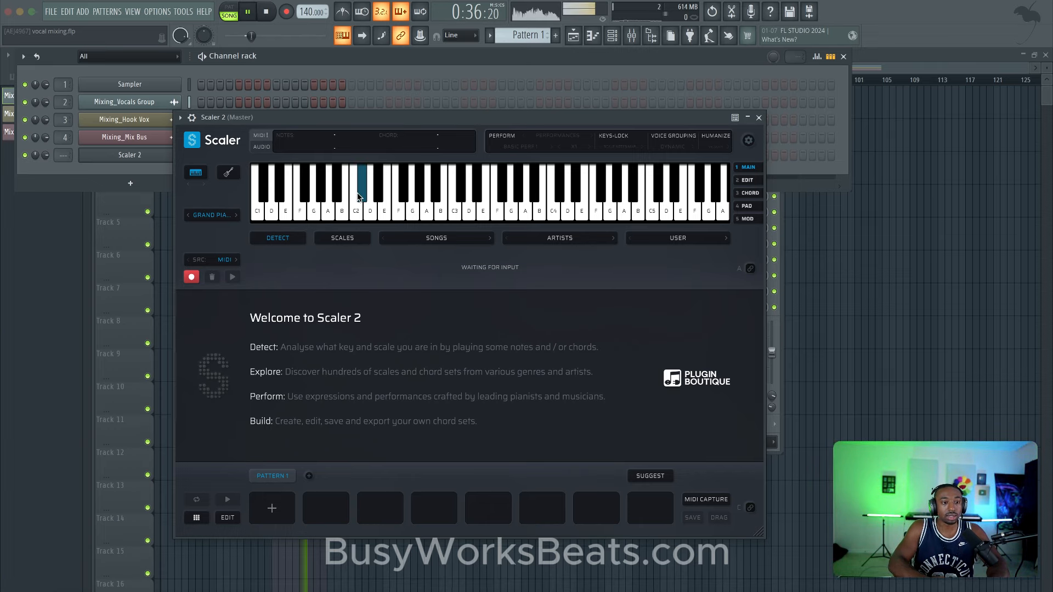
key(space)
key(space)
- Play F, G, A, Bb, C, D, Eb and F on Scaler's keyboard to detect the song's scale, and close the plugin
click(397, 217)
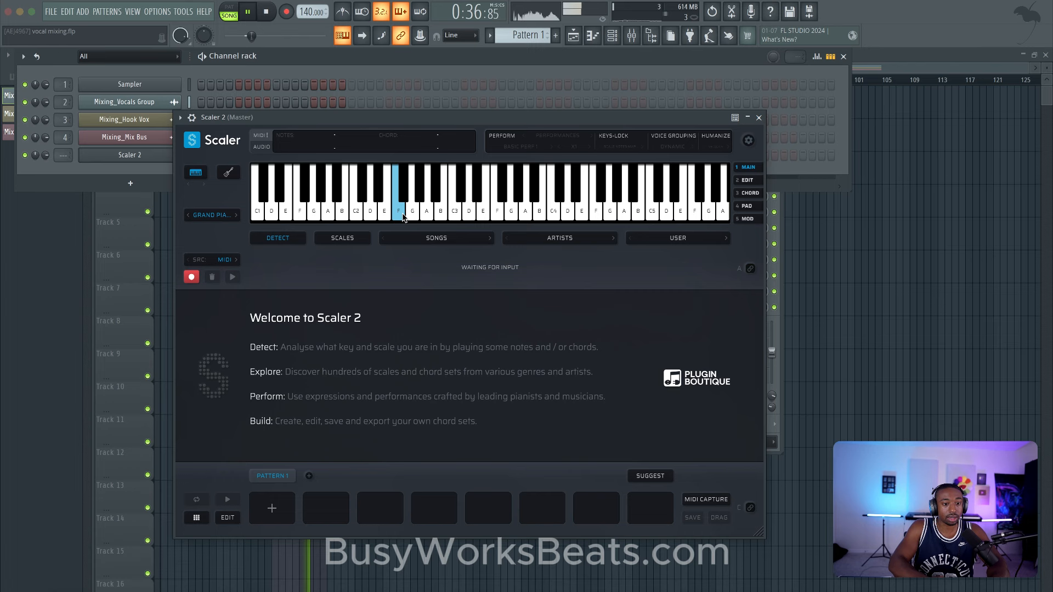
click(413, 214)
click(427, 214)
click(435, 186)
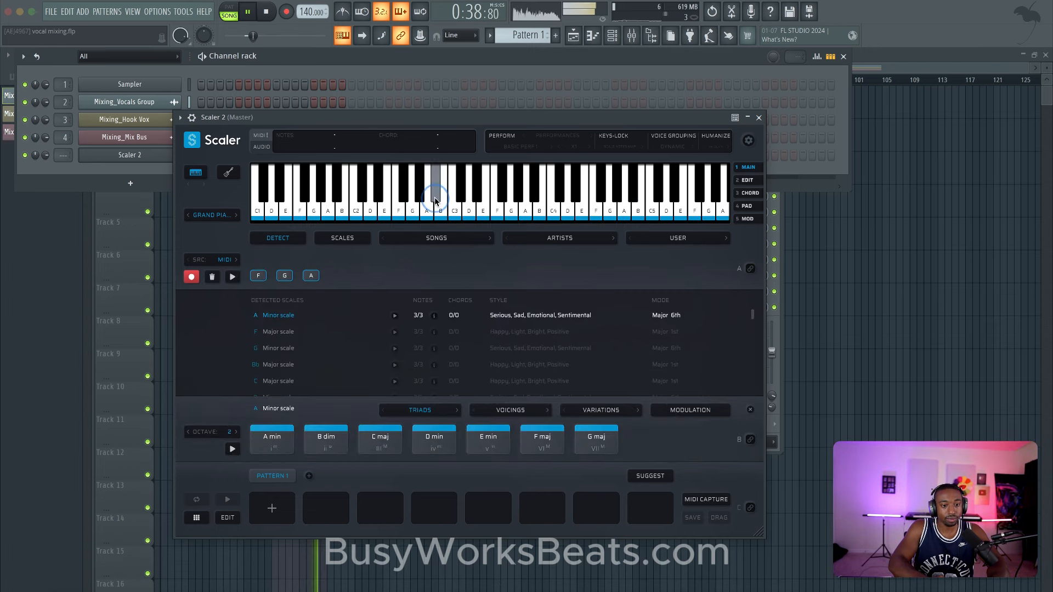
click(455, 214)
click(469, 212)
click(476, 190)
click(497, 211)
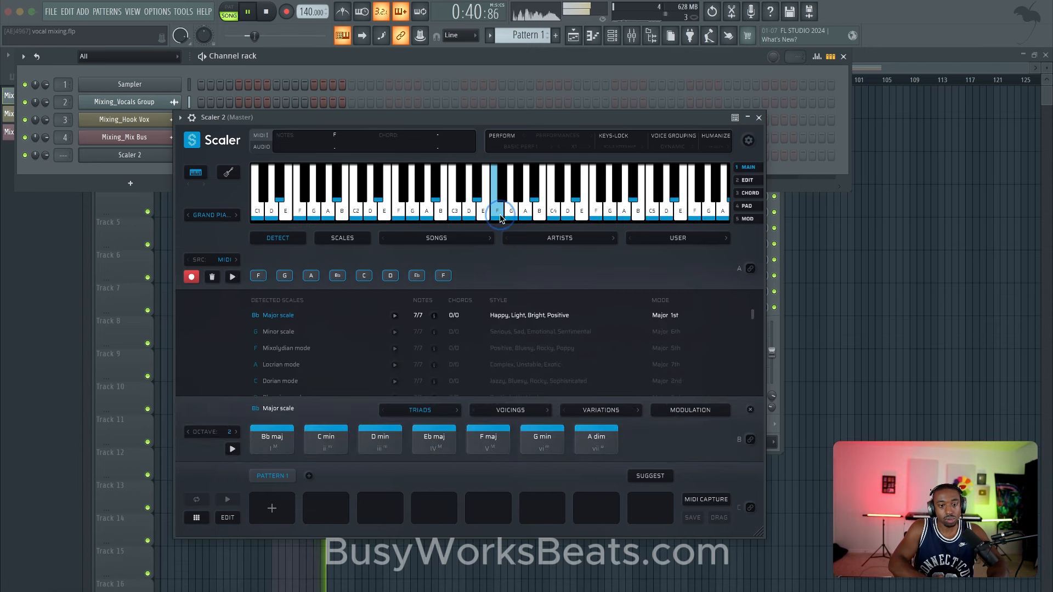
key(space)
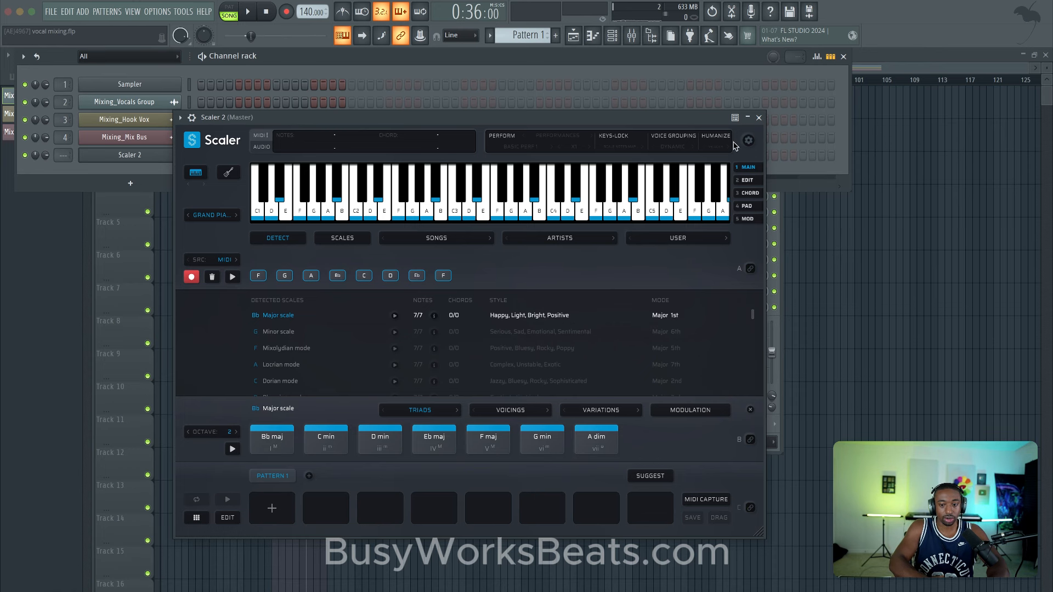
click(759, 119)
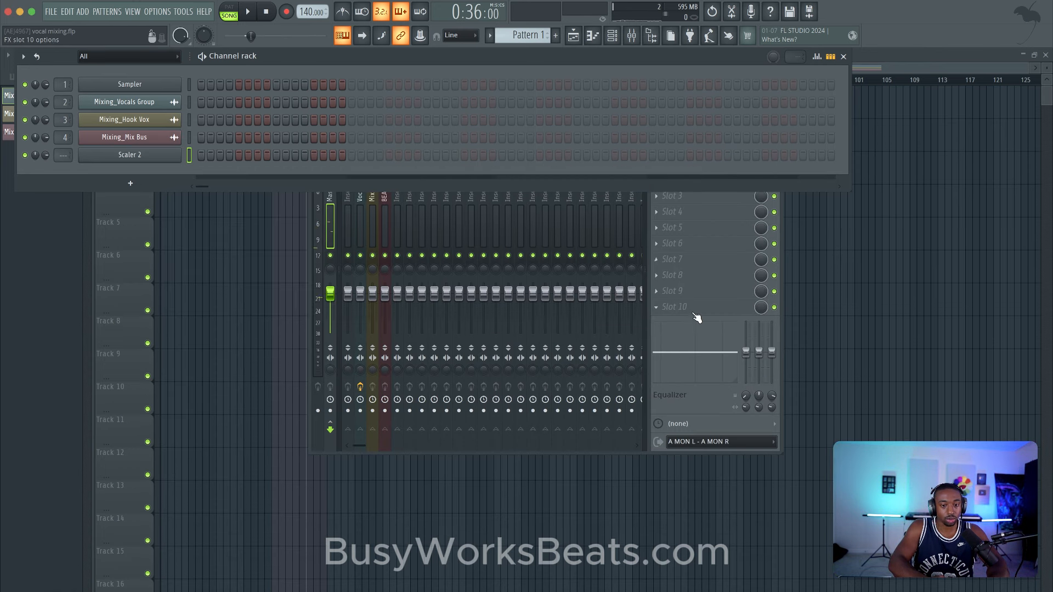
- Select the Vocals mixer track, enable its Pitcher effect and open the Pitcher window
click(632, 36)
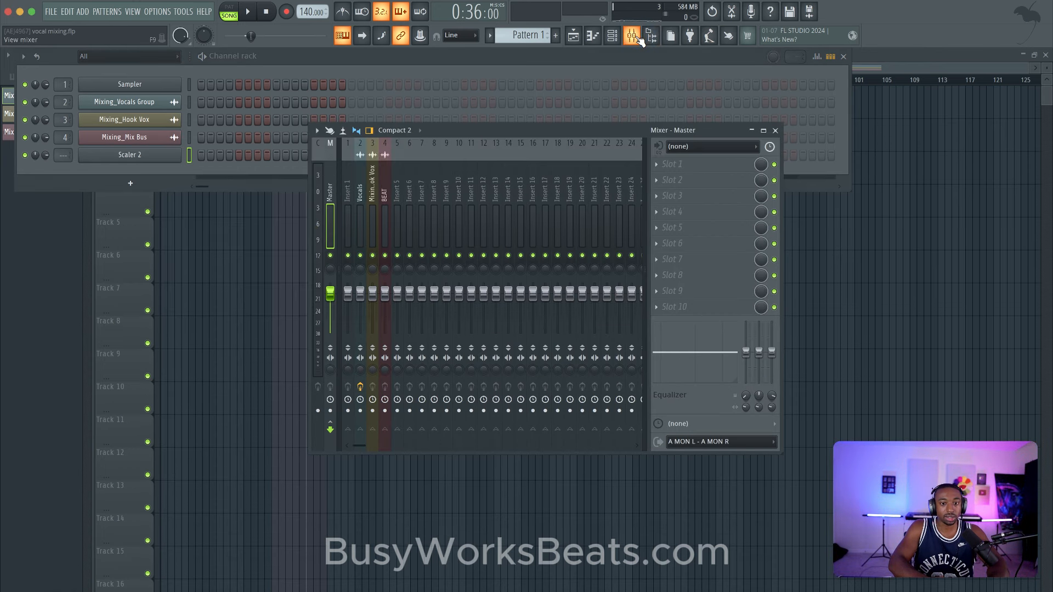
click(364, 190)
click(664, 181)
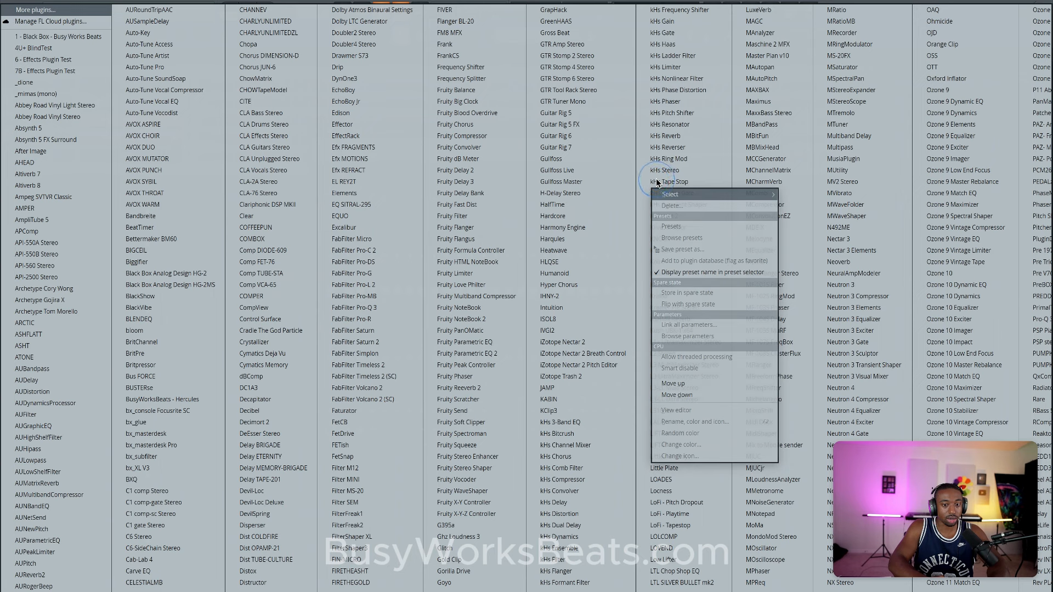
key(Escape)
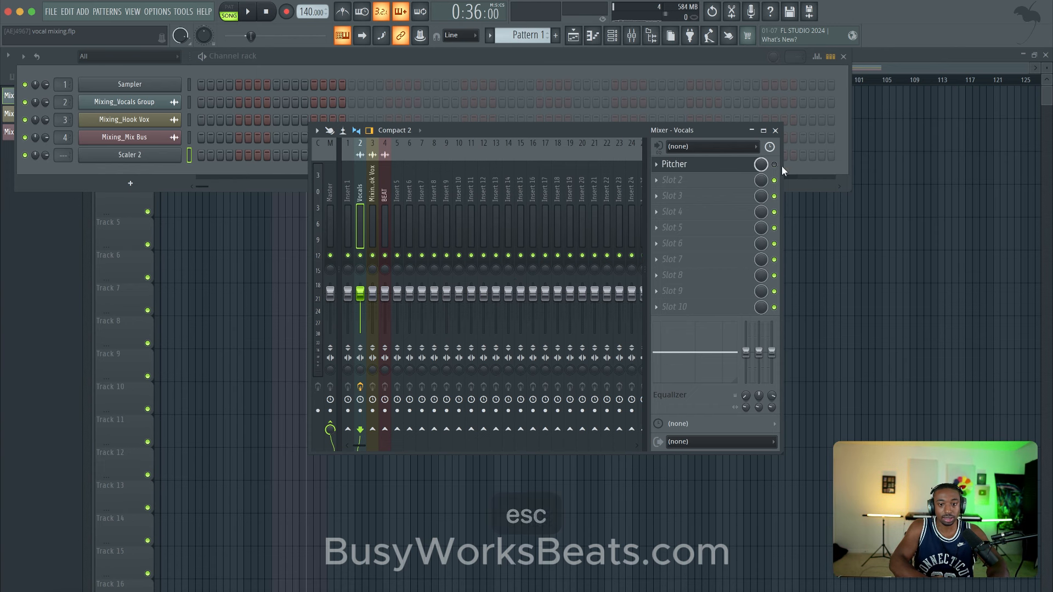
click(740, 167)
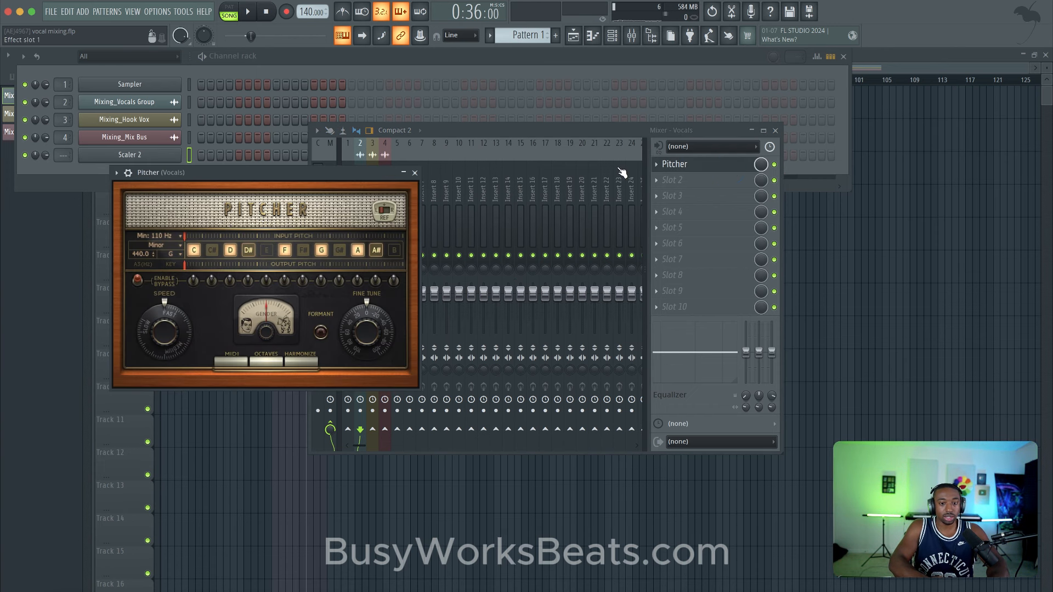
- Examine Pitcher's scale and minimum frequency options without changing them
click(173, 253)
click(206, 269)
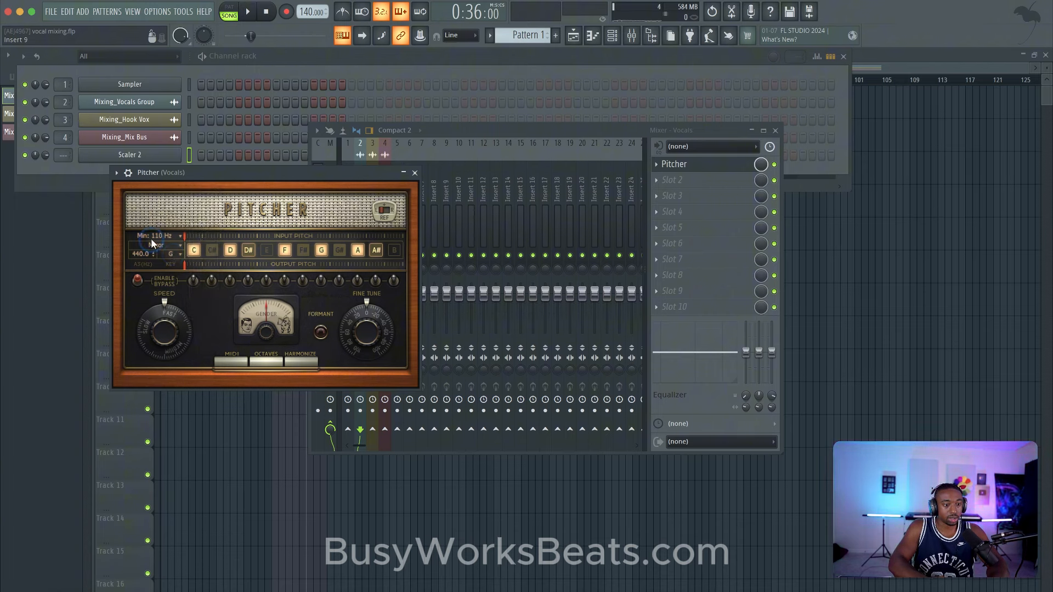
click(159, 246)
click(159, 230)
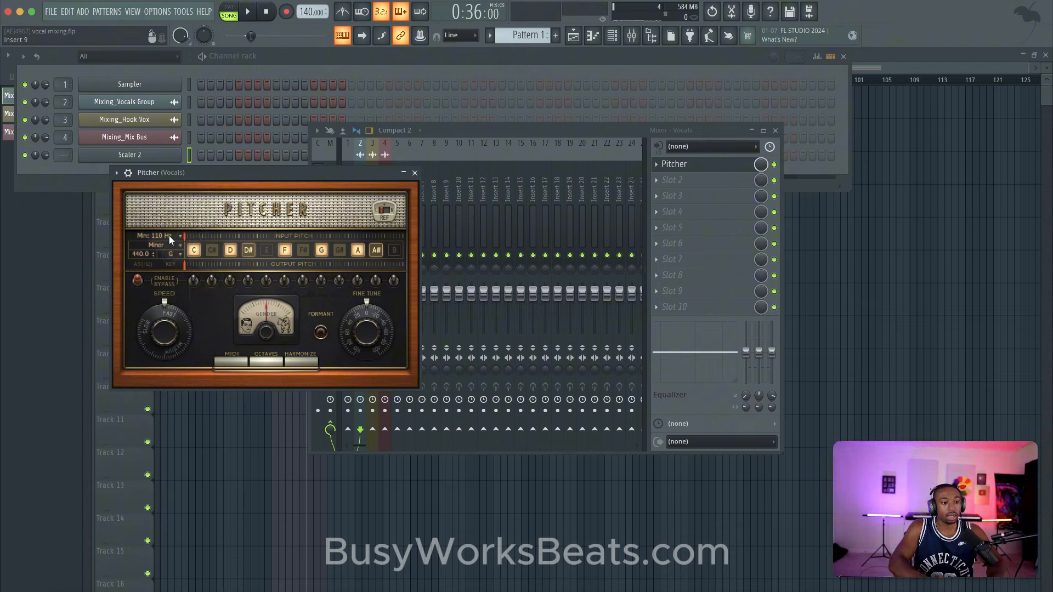
click(169, 236)
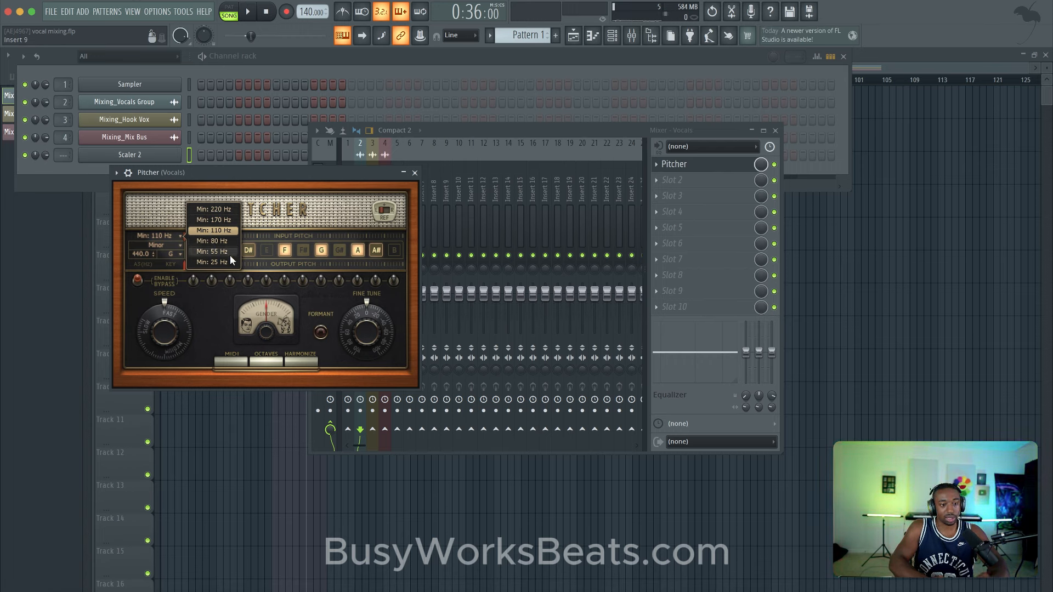
click(216, 305)
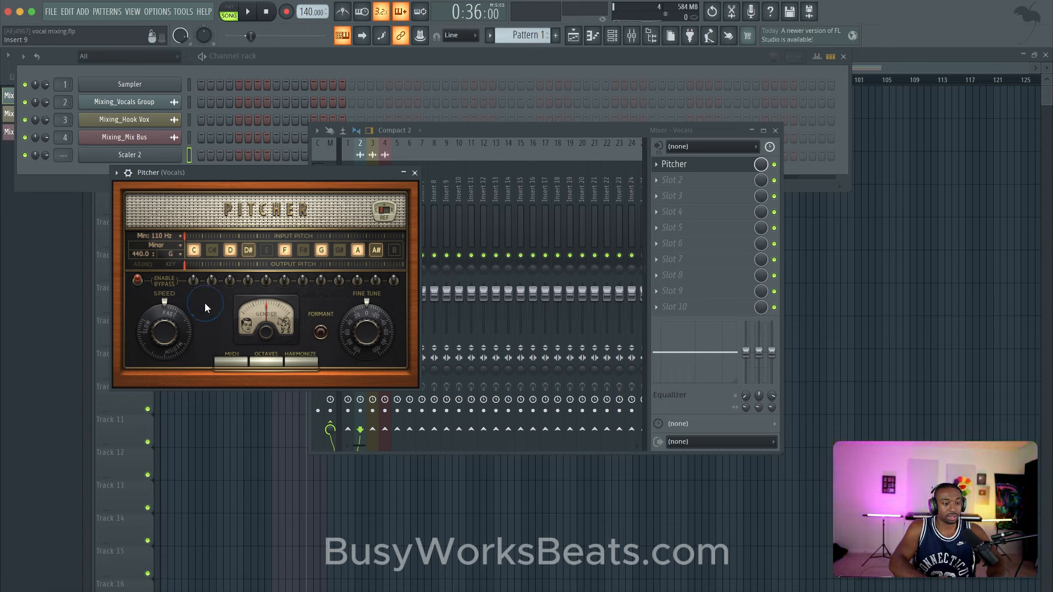
- Set Pitcher's correction speed to 72 while auditioning the vocals, and close the plugin
key(space)
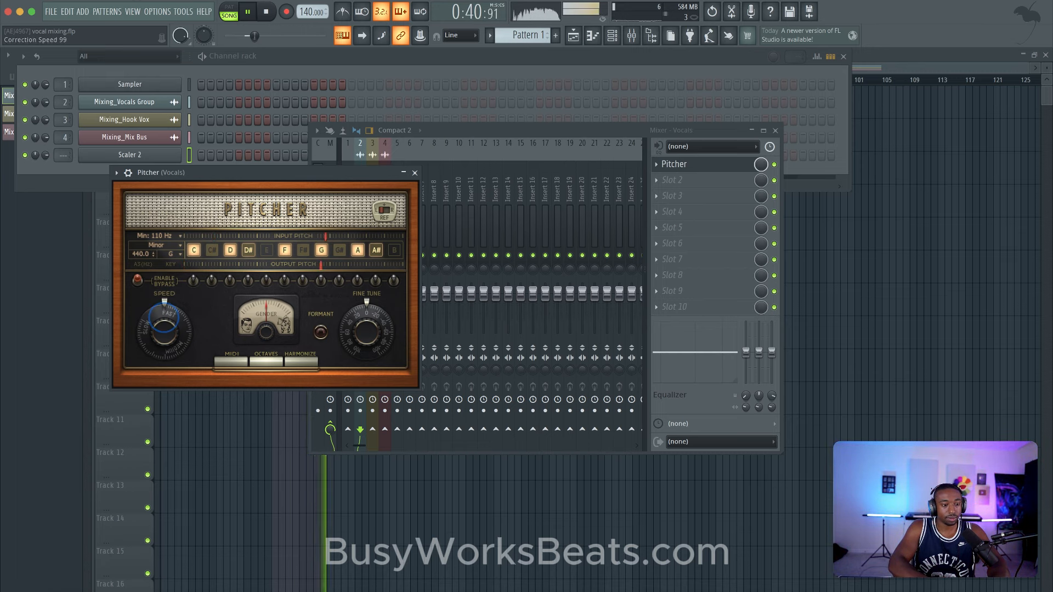
key(space)
click(164, 326)
drag(164, 317, 167, 310)
key(space)
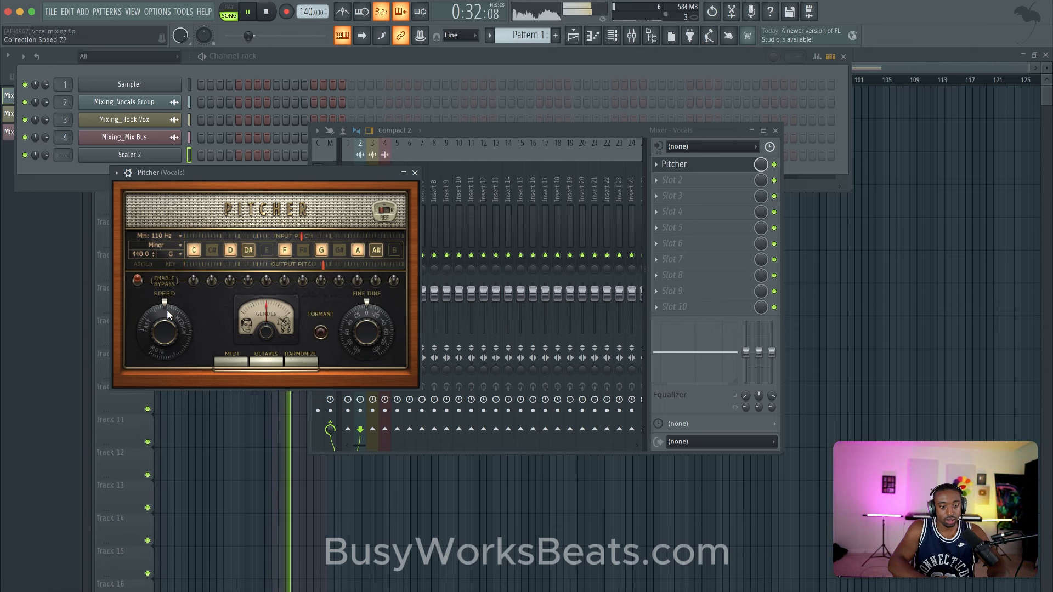
key(space)
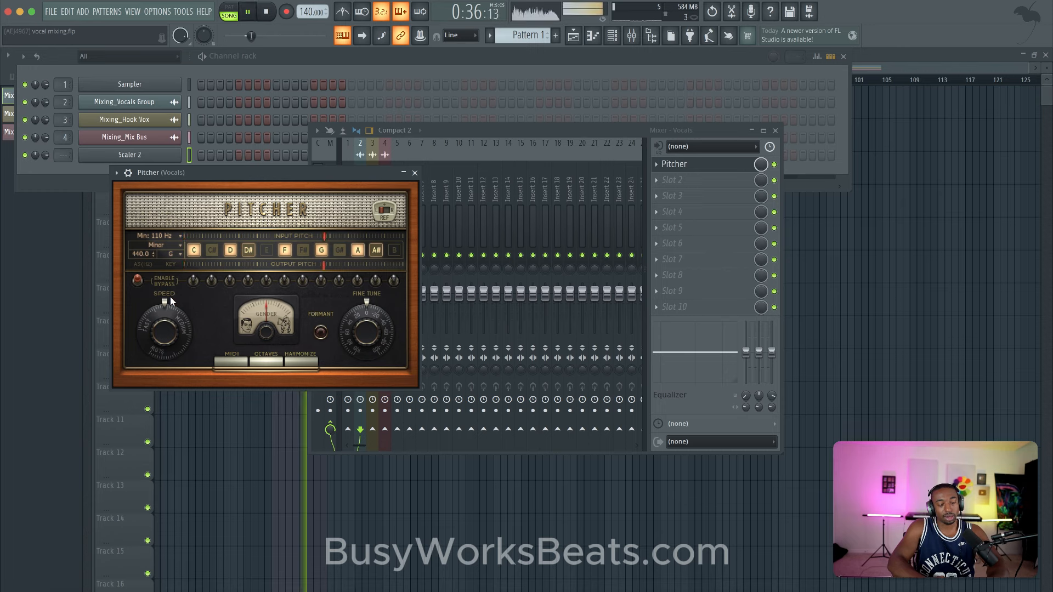
click(415, 174)
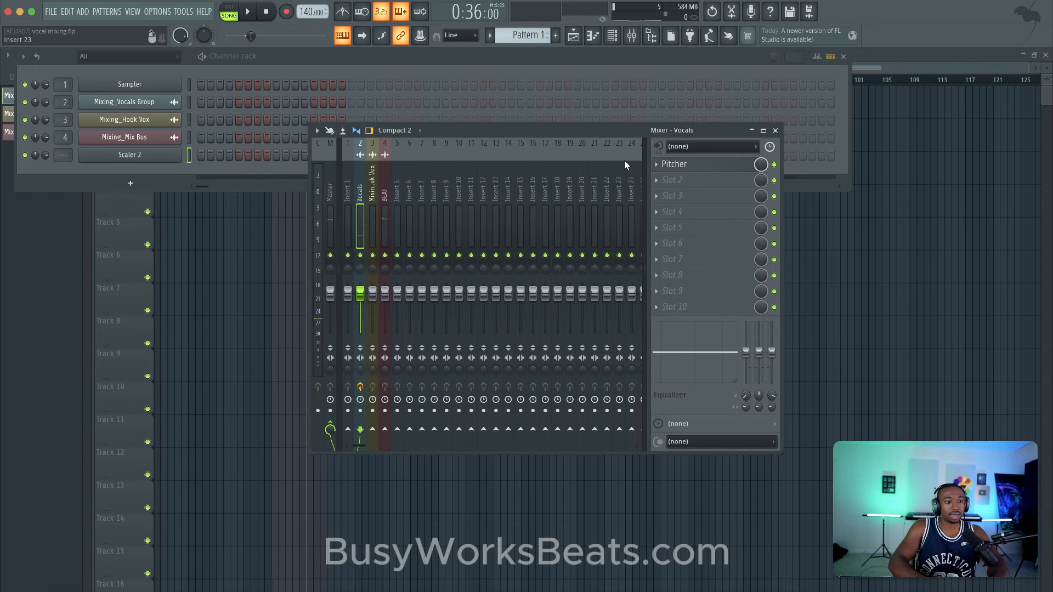
- Load Fruity Limiter into slot 2 of the Vocals track and switch it to compressor mode
click(686, 181)
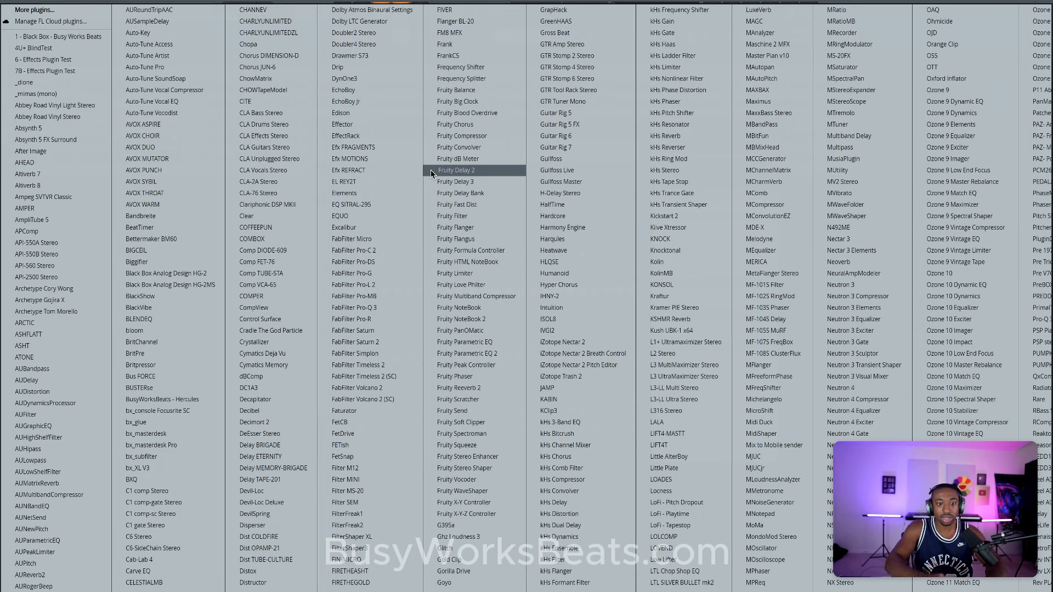
click(469, 273)
click(214, 301)
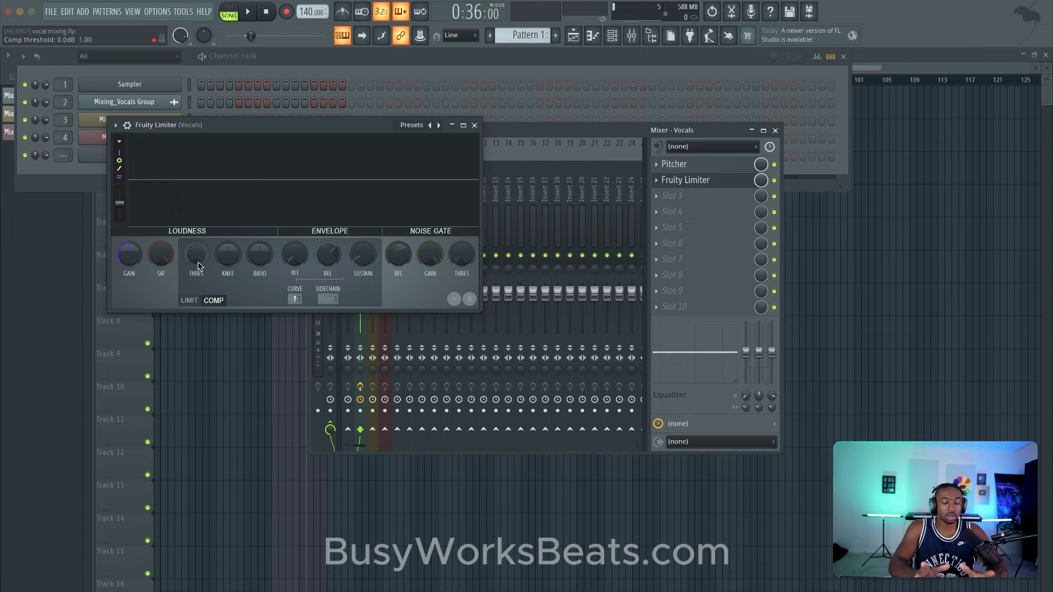
- Set the compressor's threshold to about -12.6 dB and its ratio to about 4.7:1 while auditioning the vocals
drag(193, 262, 193, 283)
key(space)
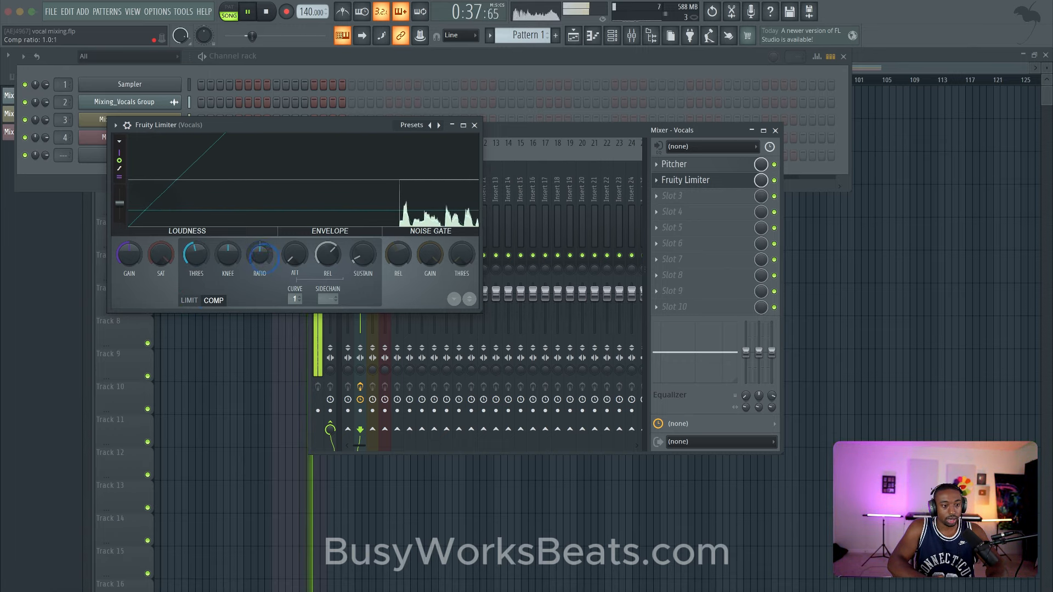
drag(260, 252, 265, 179)
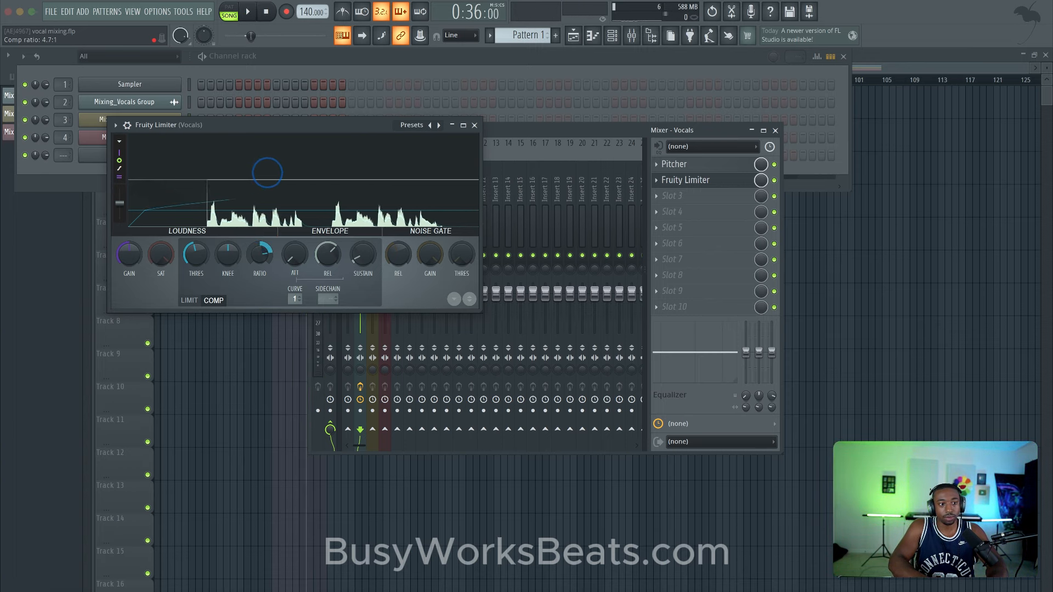
key(space)
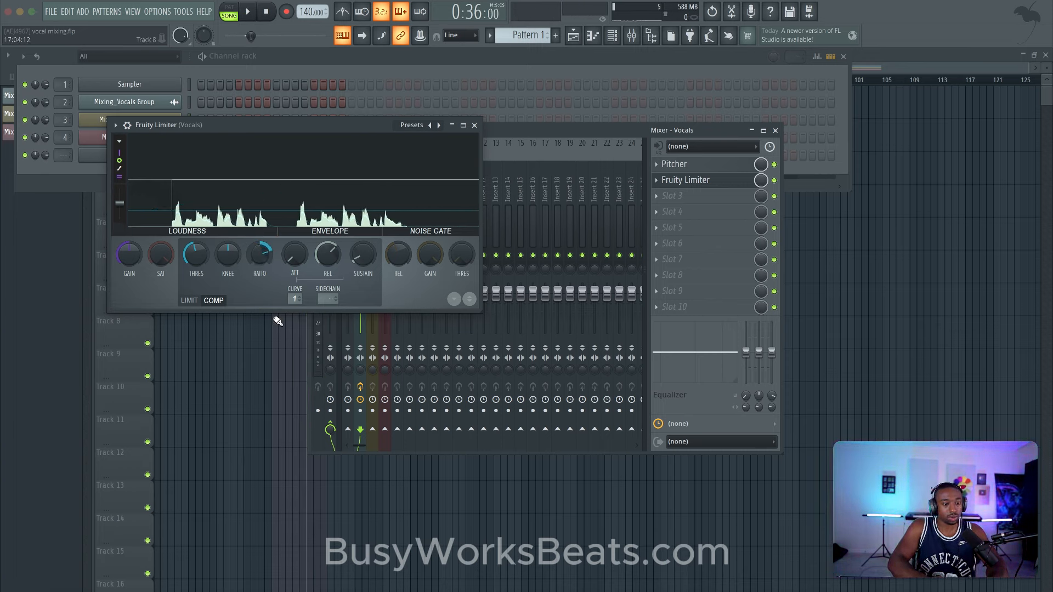
key(space)
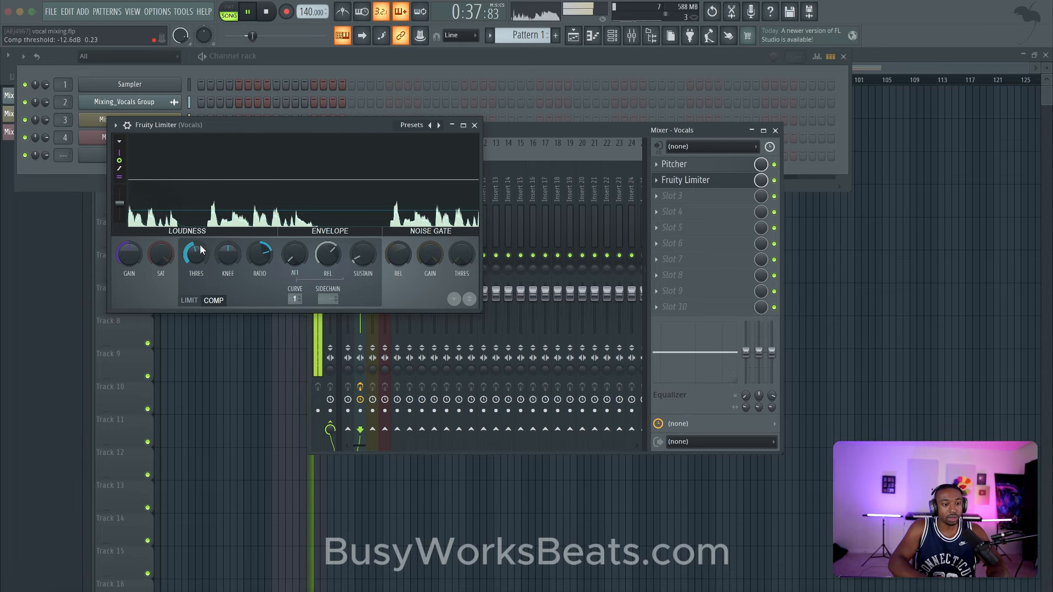
- Adjust the compressor's threshold in Fruity Limiter while auditioning the vocals, trying about -18.8 dB and both extremes
drag(200, 249, 203, 277)
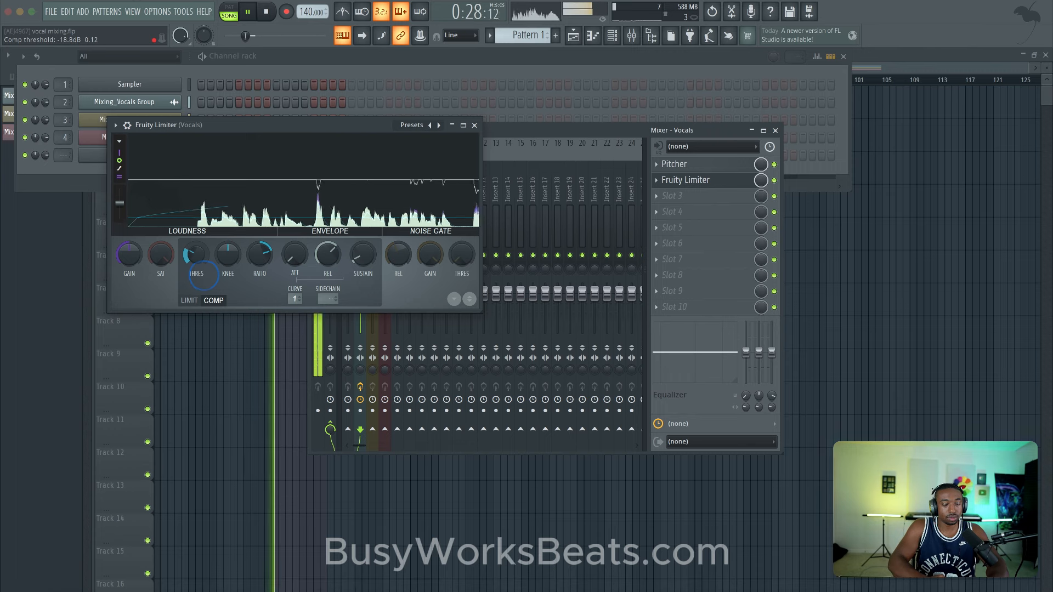
key(space)
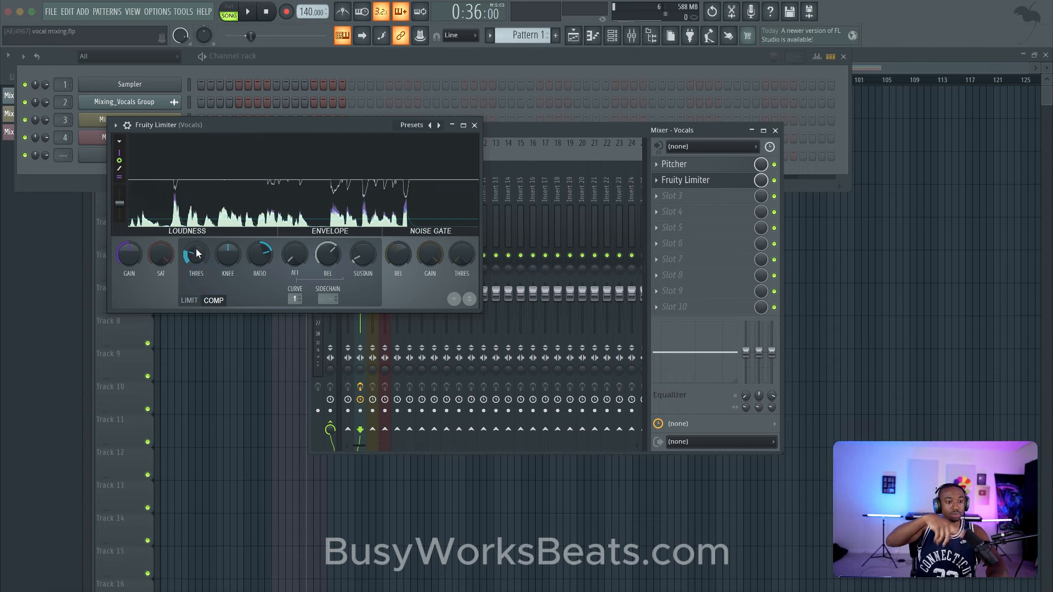
drag(196, 253, 199, 72)
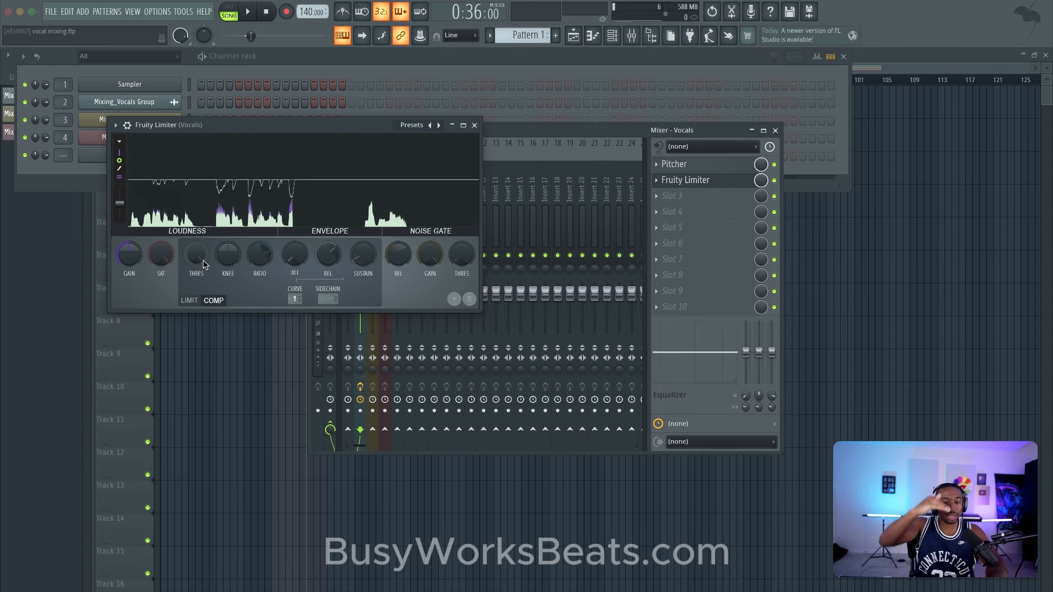
key(space)
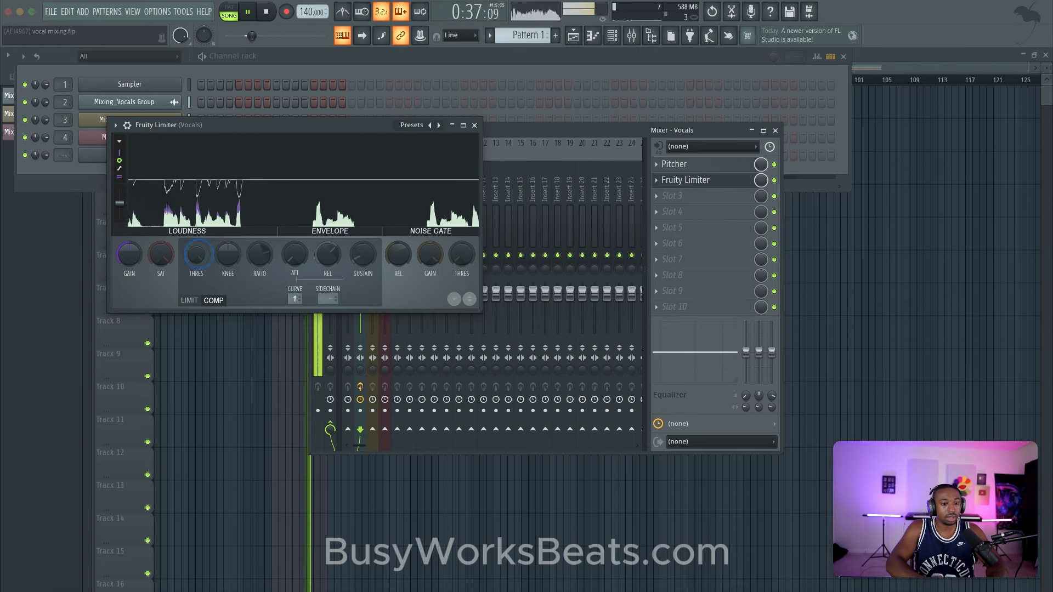
drag(203, 265, 164, 356)
key(space)
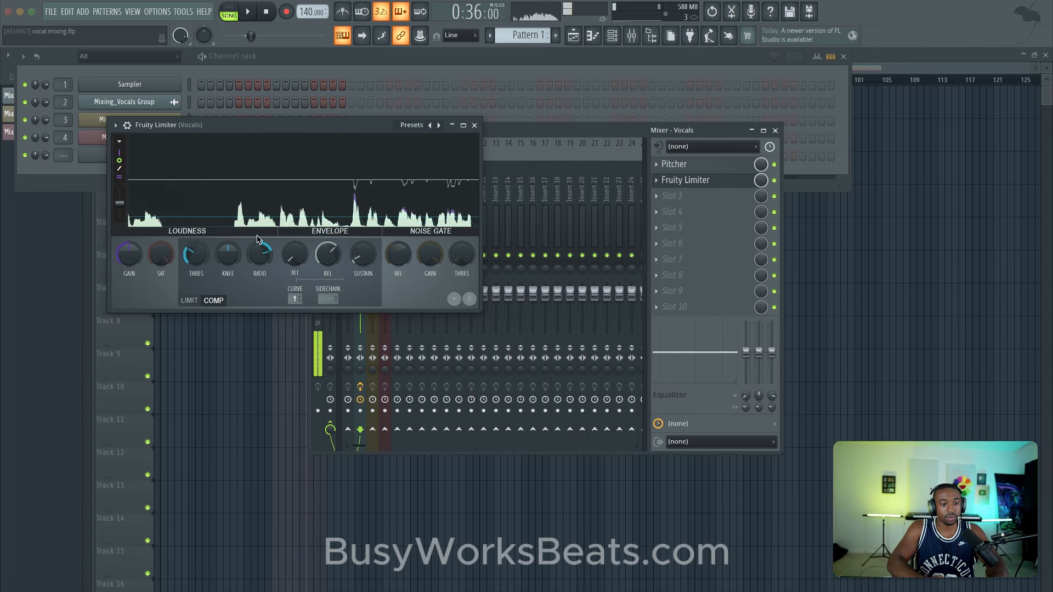
- Set the compressor's attack time to about 56 ms and its release to the minimum, and play the vocals
drag(299, 262, 299, 195)
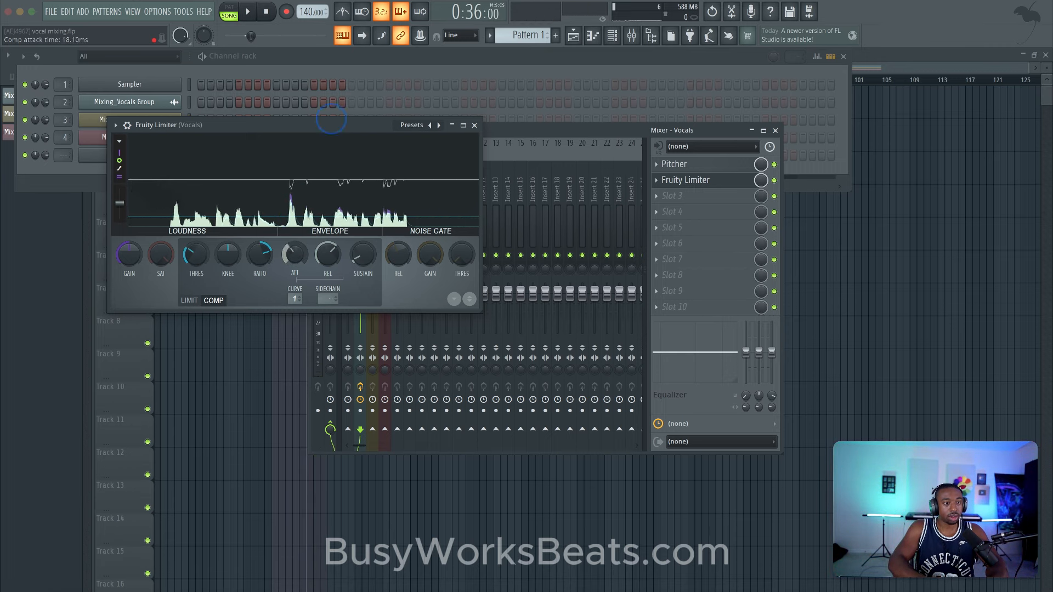
drag(362, 78, 363, 75)
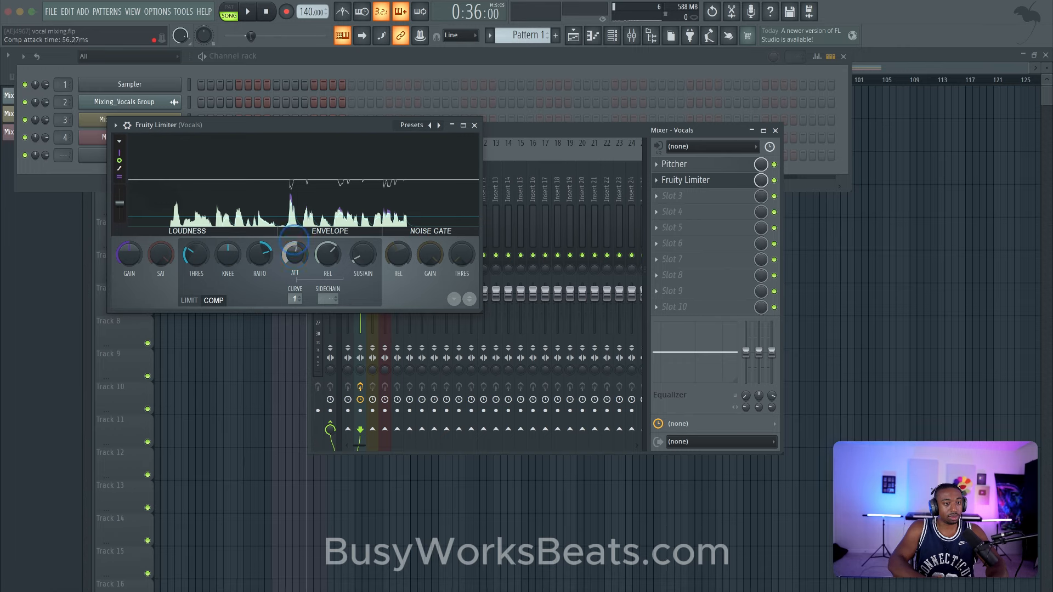
drag(328, 253, 280, 461)
key(space)
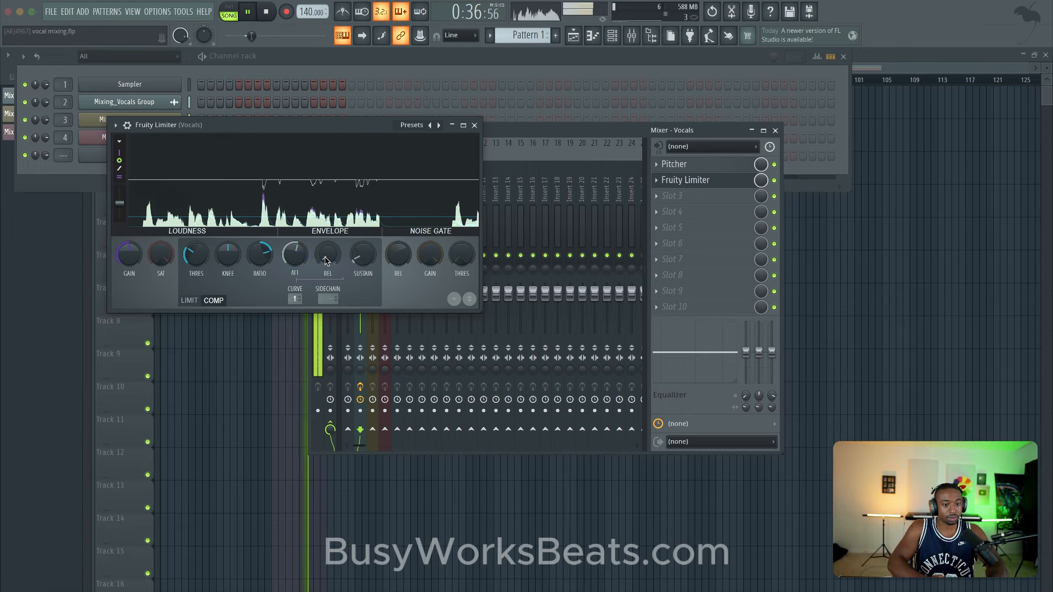
- Lower the compressor's threshold further and raise the output gain to about 5.7 dB while auditioning the vocals
mouse_move(194, 253)
mouse_down()
mouse_move(194, 269)
mouse_move(193, 254)
mouse_up()
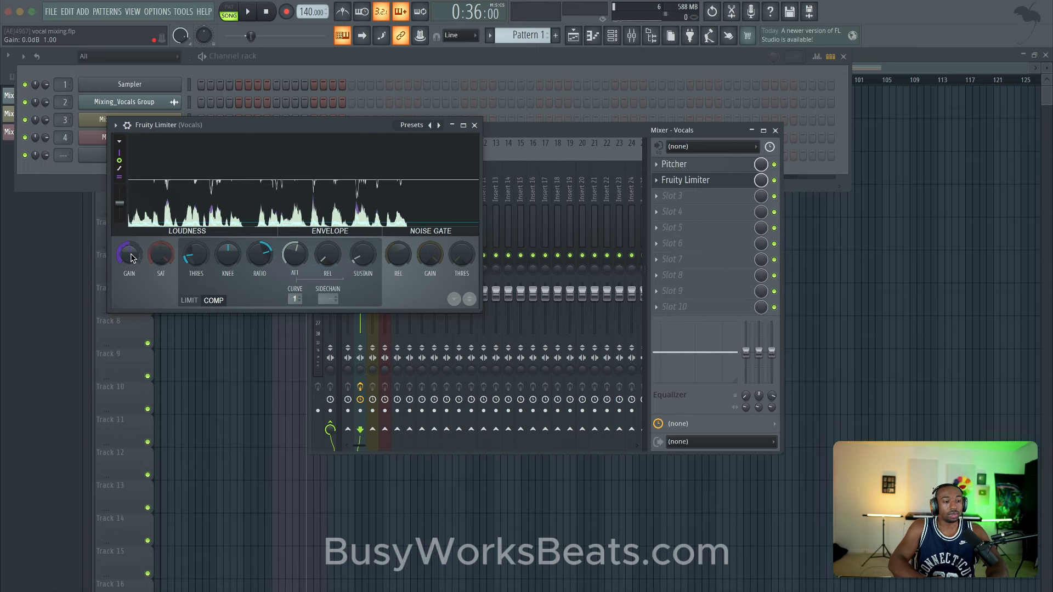
key(space)
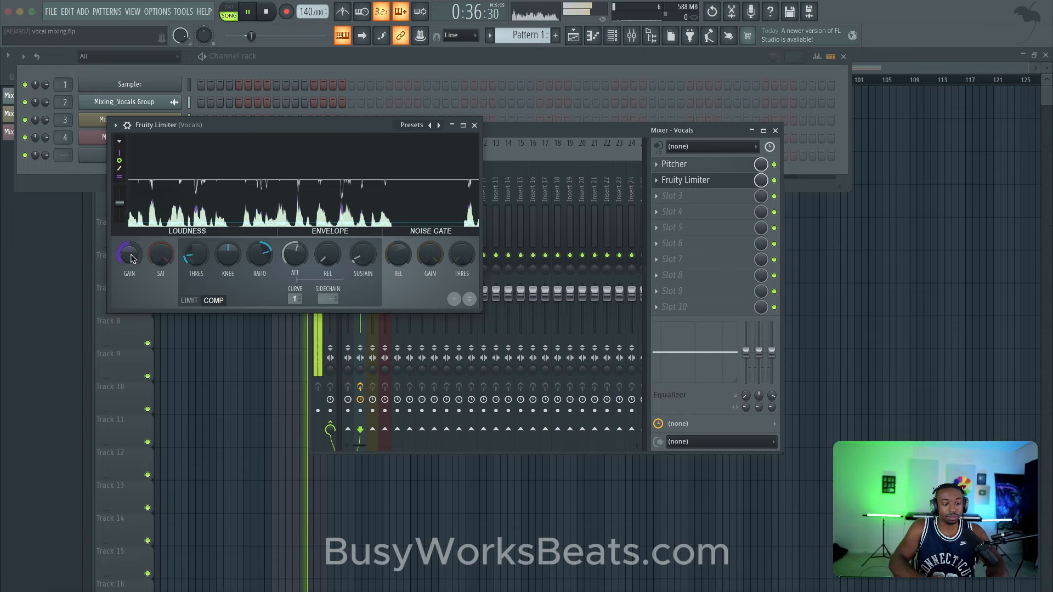
drag(131, 258, 143, 210)
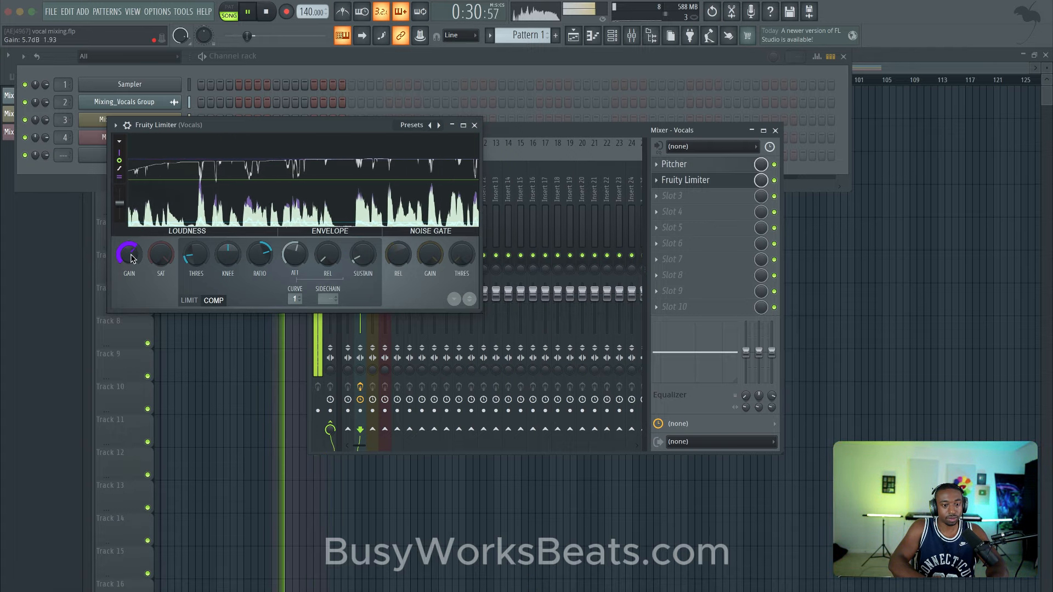
key(space)
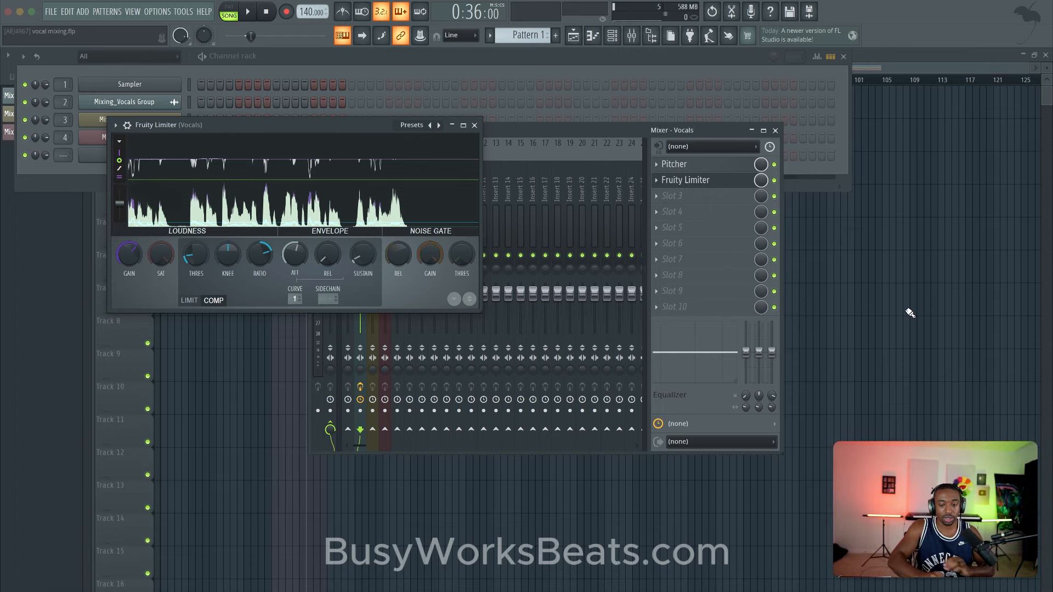
- Close and reopen the Vocals track's Fruity Limiter window, placing it clear of the mixer's effect slots
key(Escape)
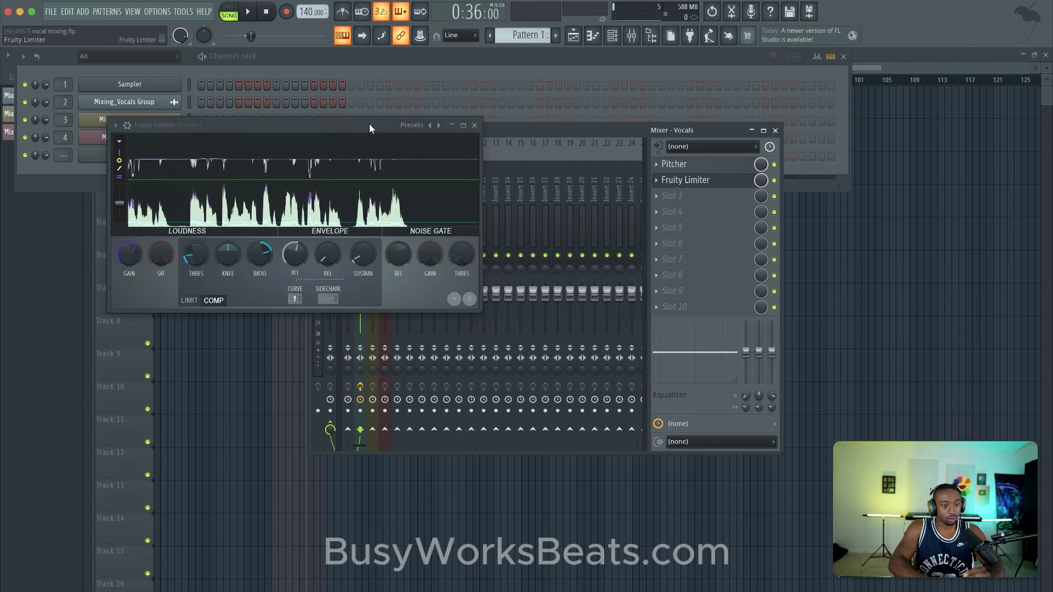
drag(369, 125, 456, 124)
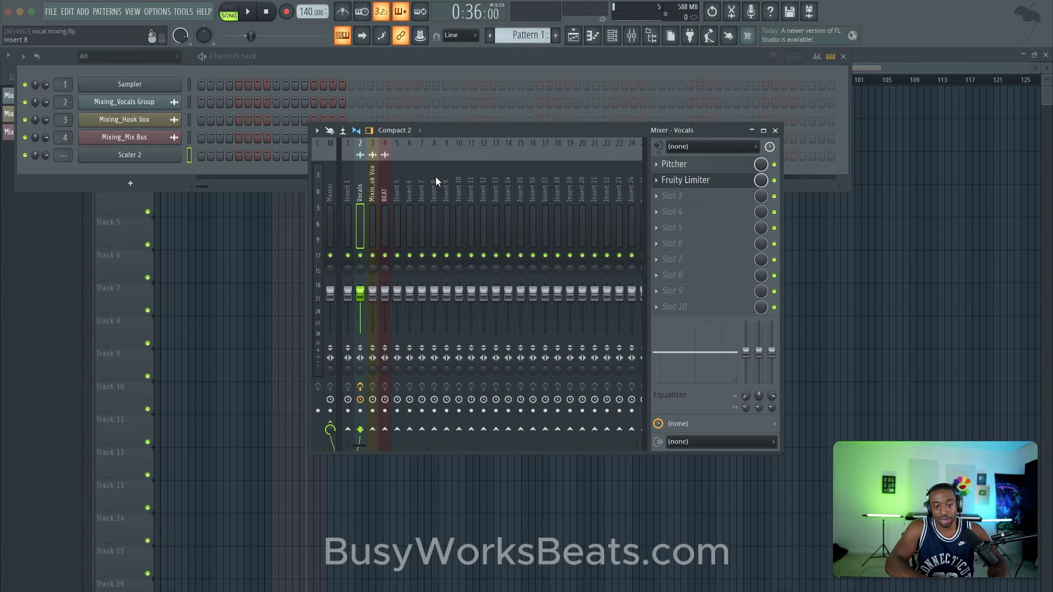
click(511, 133)
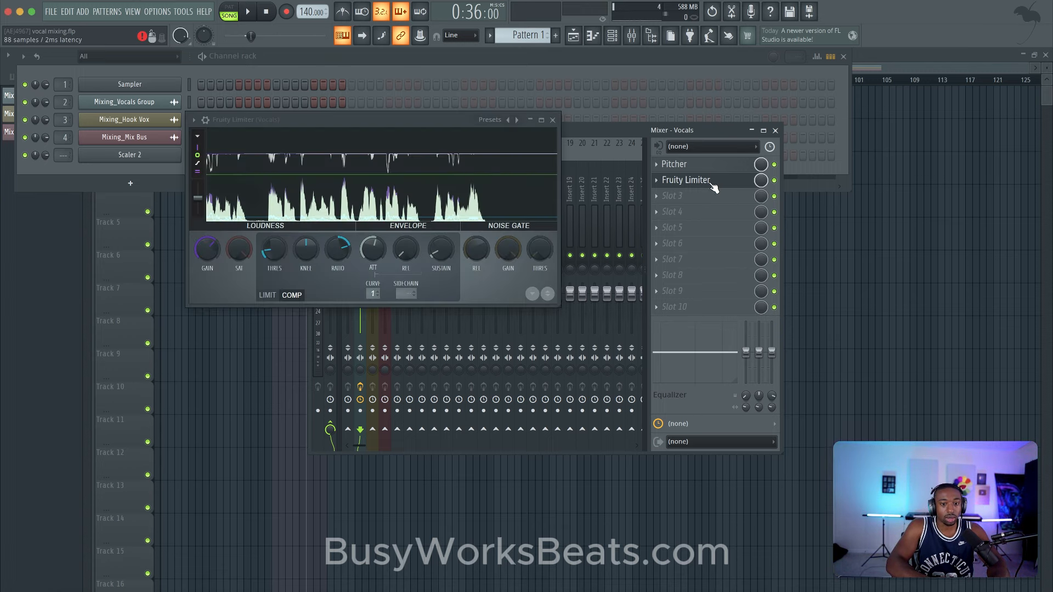
drag(466, 124, 425, 125)
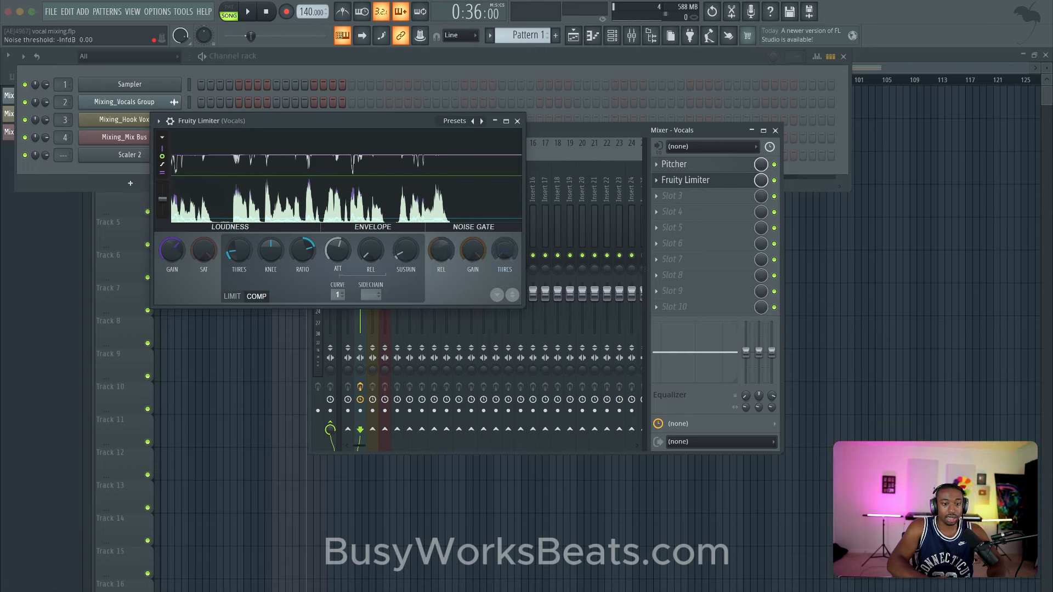
- Set the noise gate's gain to minimum and its threshold to about -24.3 dB while auditioning the vocals
drag(501, 218, 505, 159)
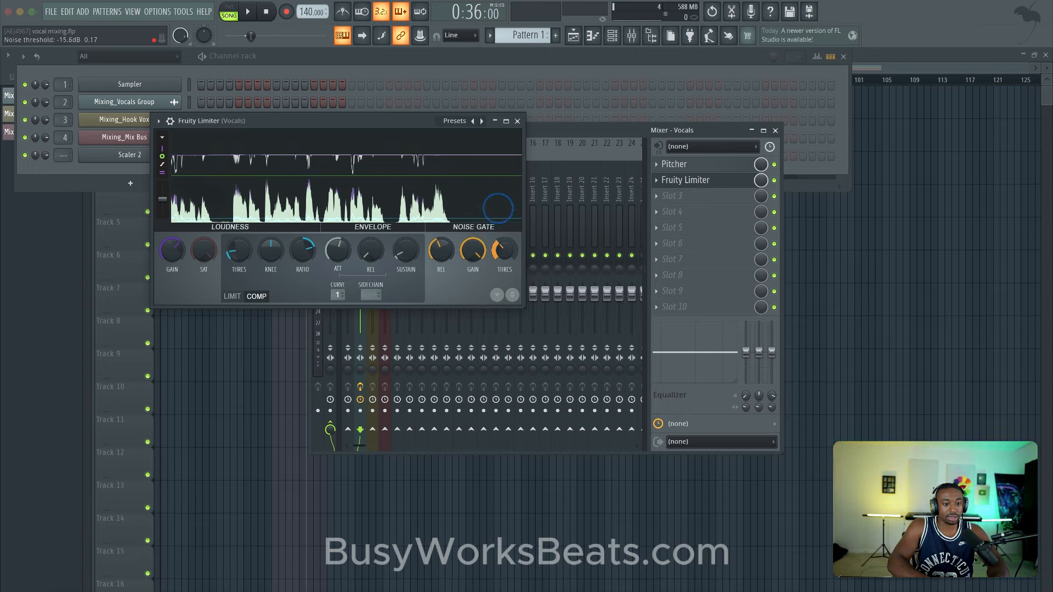
drag(506, 231, 520, 204)
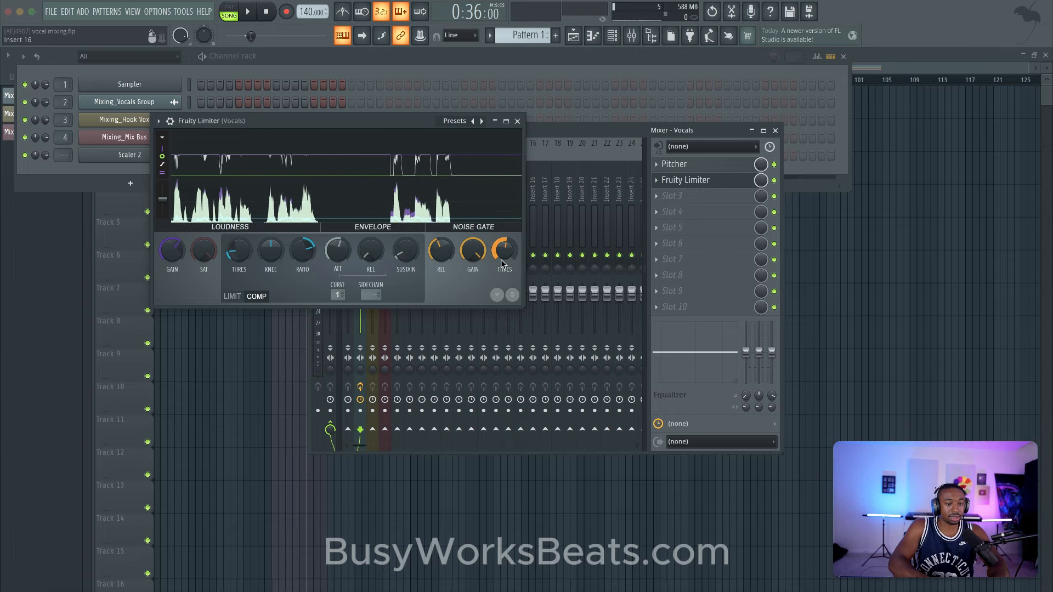
drag(478, 243, 436, 498)
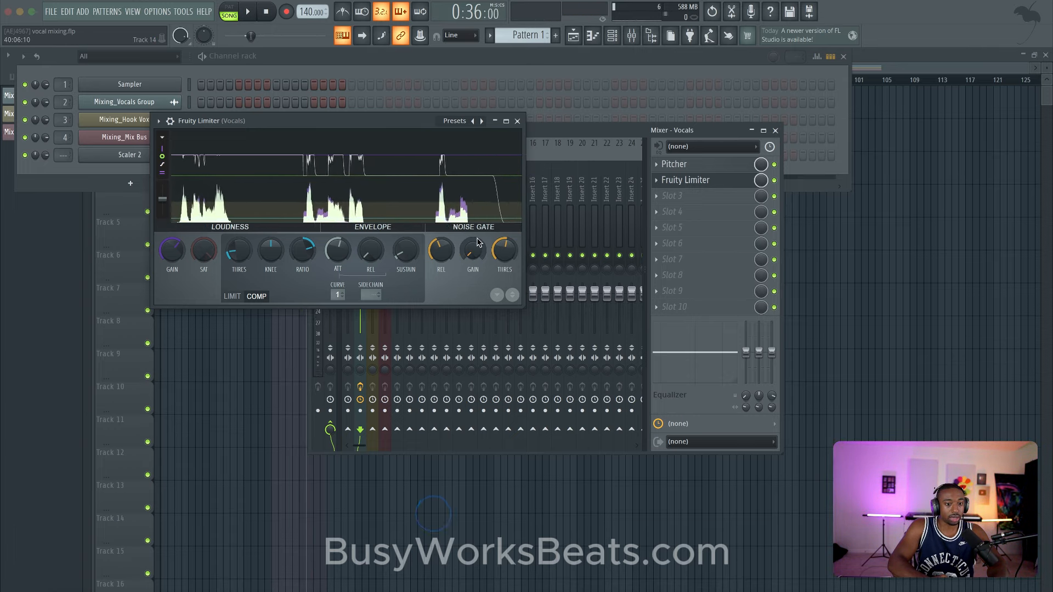
key(space)
key(space)
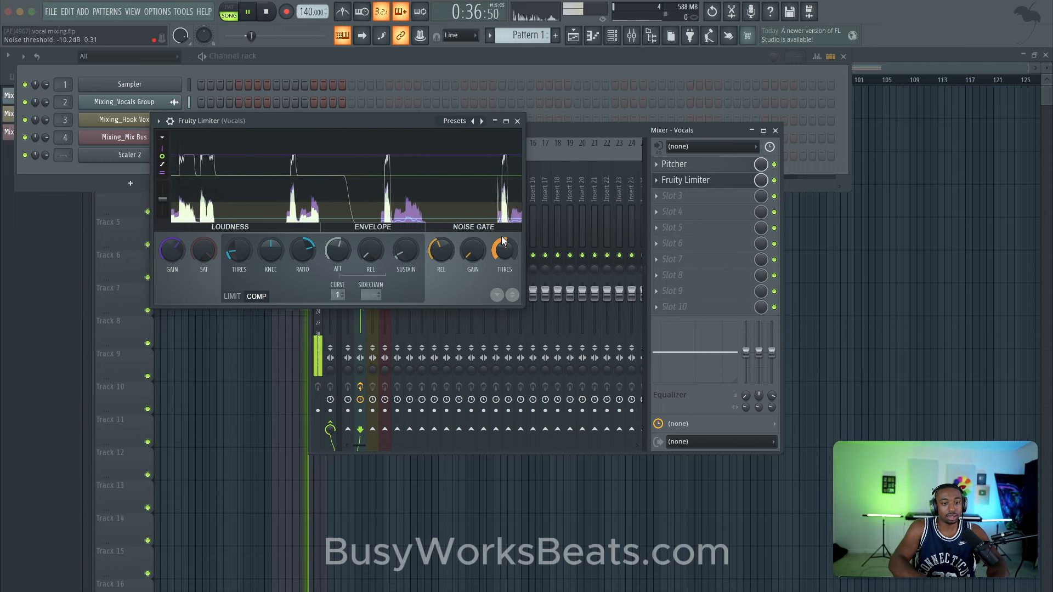
key(space)
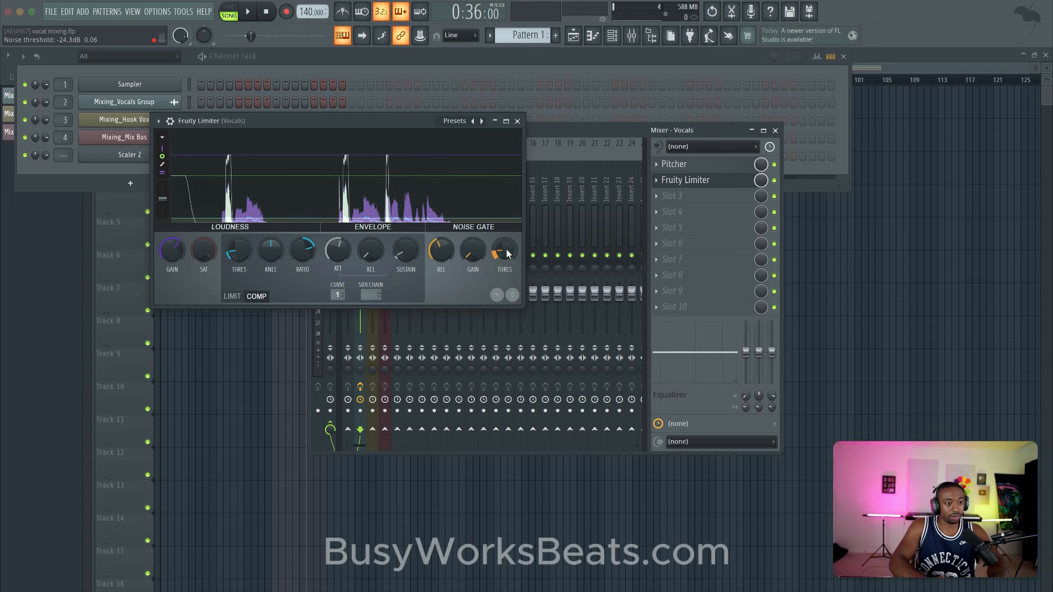
- Fine-tune the noise gate's threshold to about -26.1 dB during playback, and compare the vocals with Fruity Limiter bypassed
drag(508, 253, 509, 259)
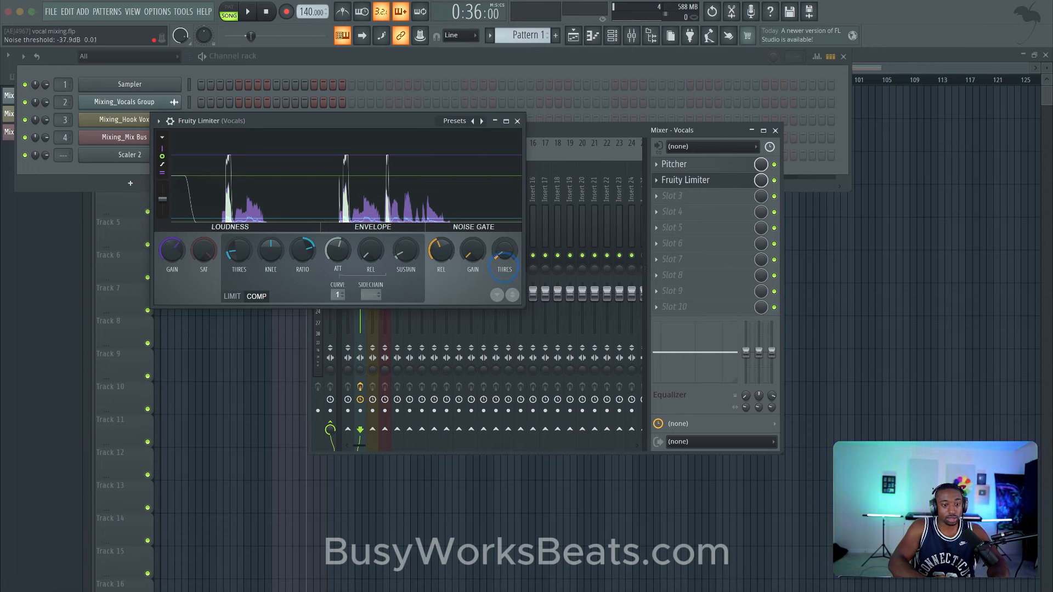
key(space)
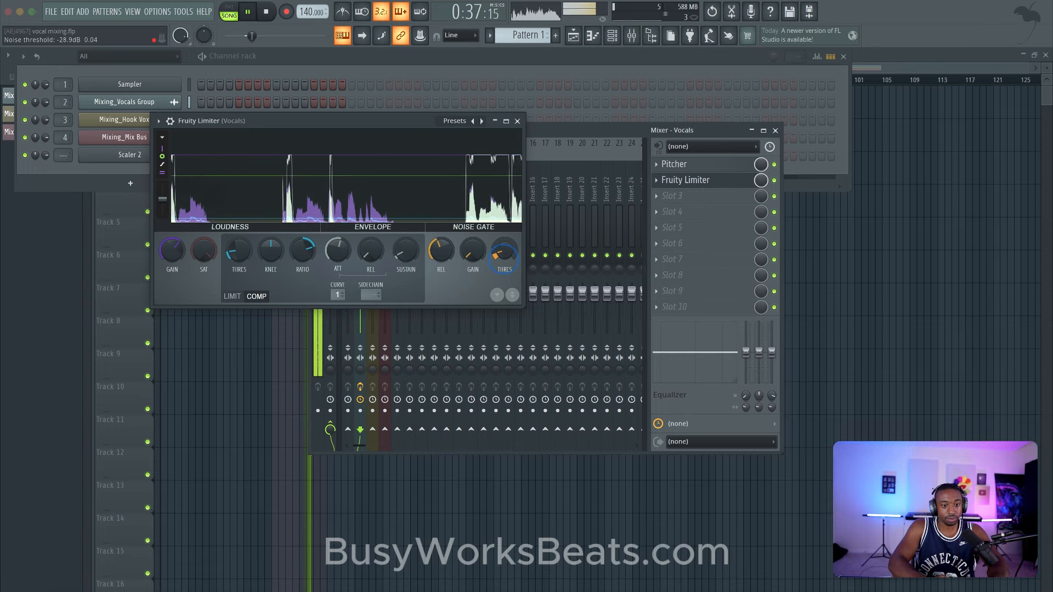
drag(503, 265, 503, 259)
key(space)
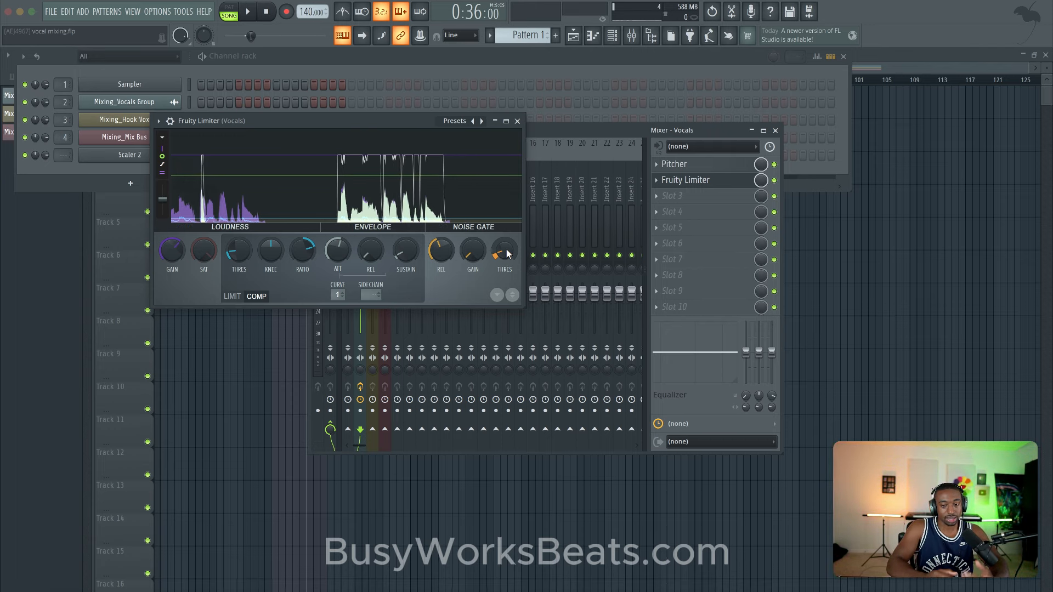
key(space)
drag(505, 251, 506, 249)
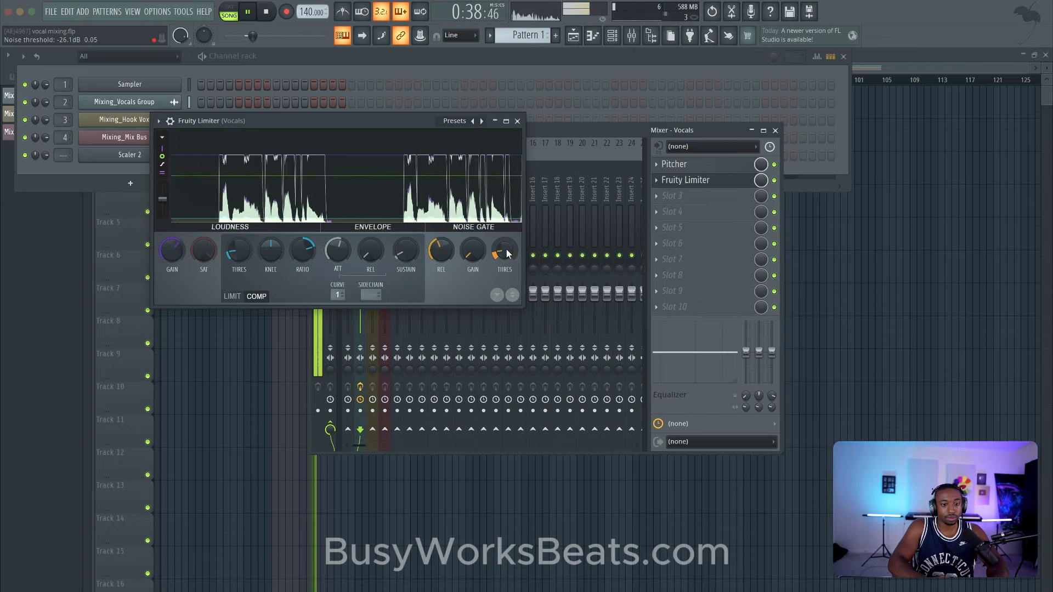
key(space)
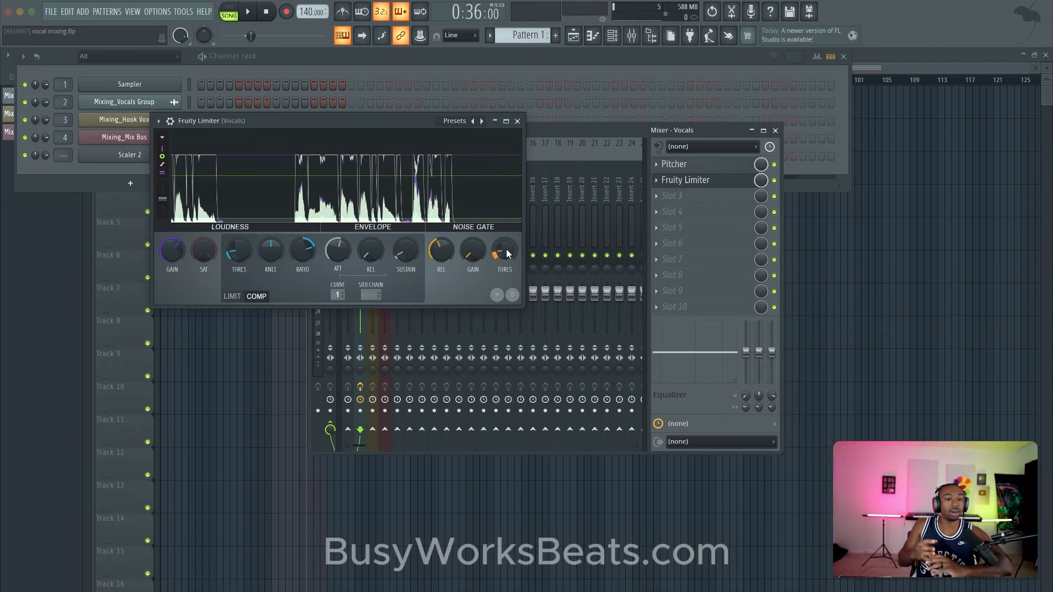
key(space)
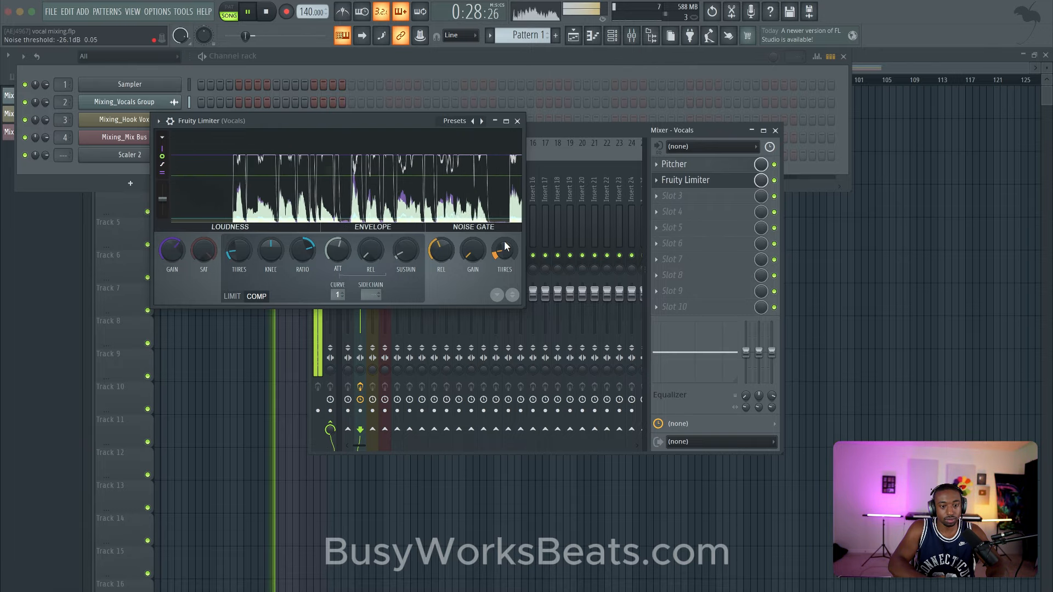
click(773, 181)
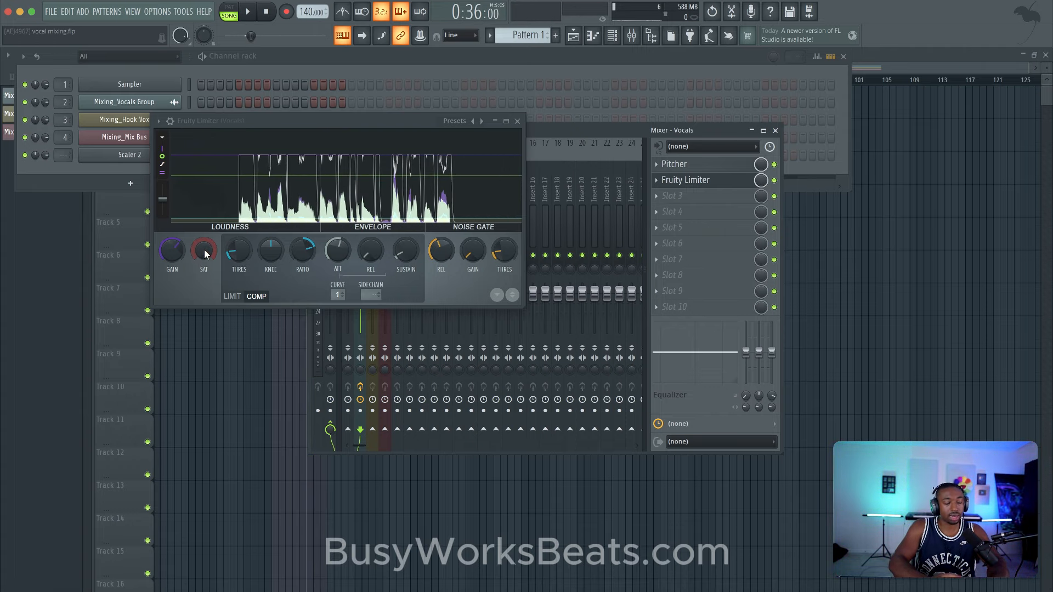
- Turn Fruity Limiter's saturation threshold down close to its minimum and audition the vocals
drag(204, 258, 203, 295)
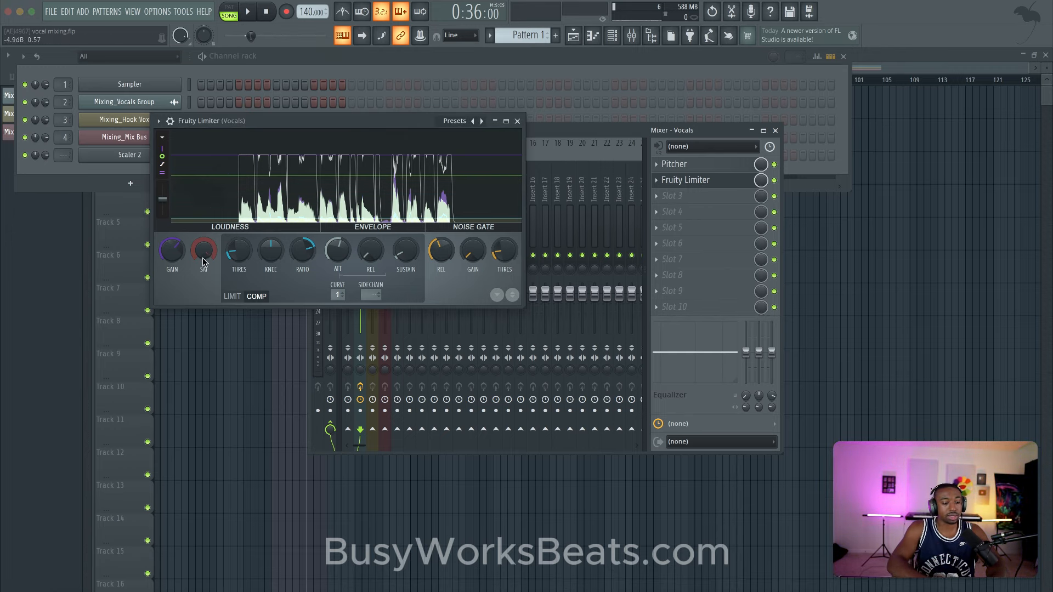
key(space)
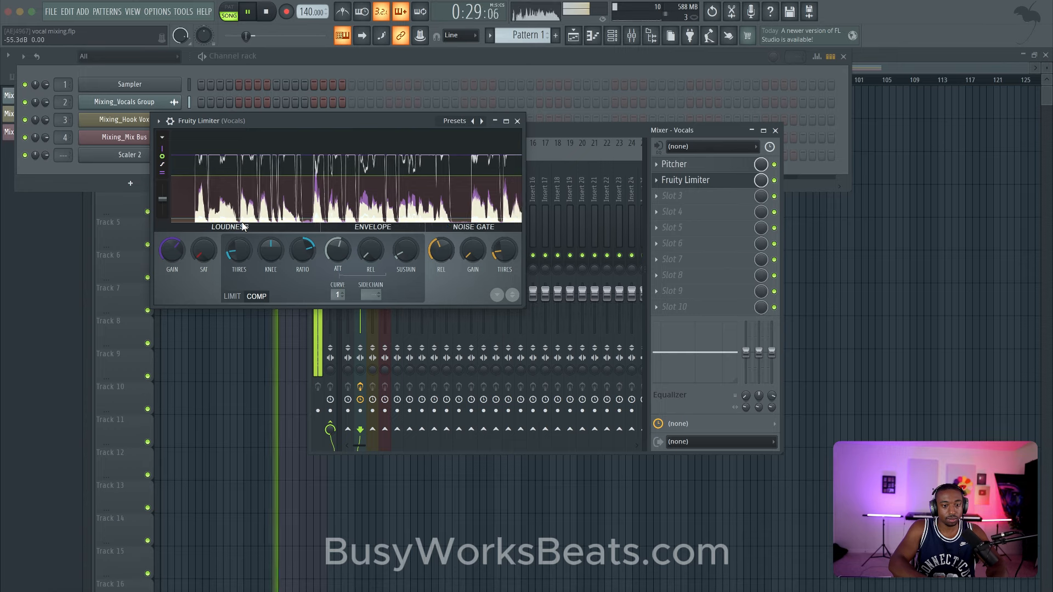
key(space)
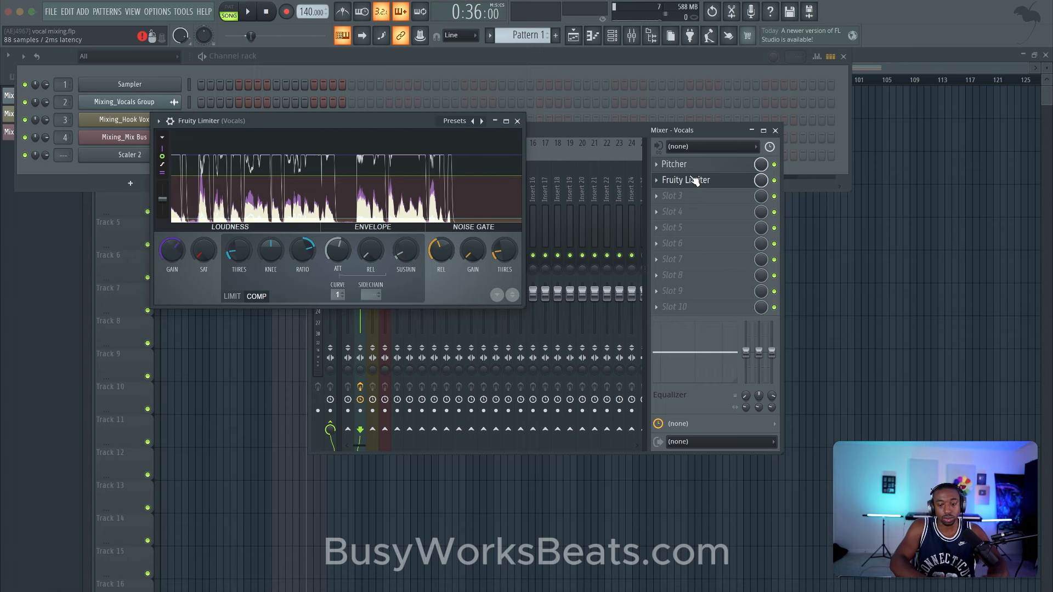
- Close Fruity Limiter and raise the Mixing_Vocals Group clip's gain to 8.4 dB in the playlist during playback
click(214, 337)
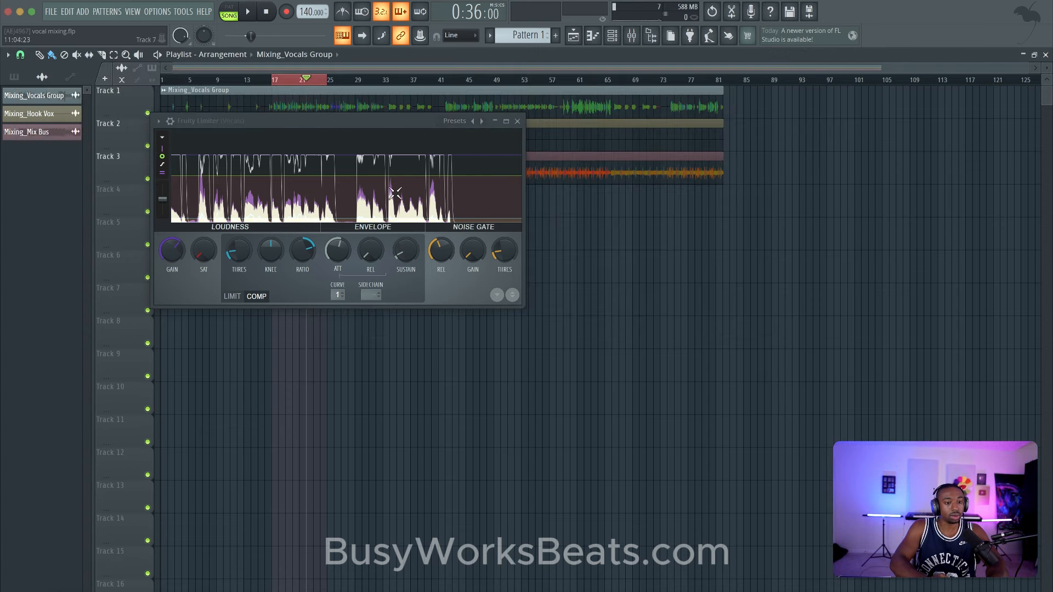
click(519, 122)
scroll(296, 110, up, 4)
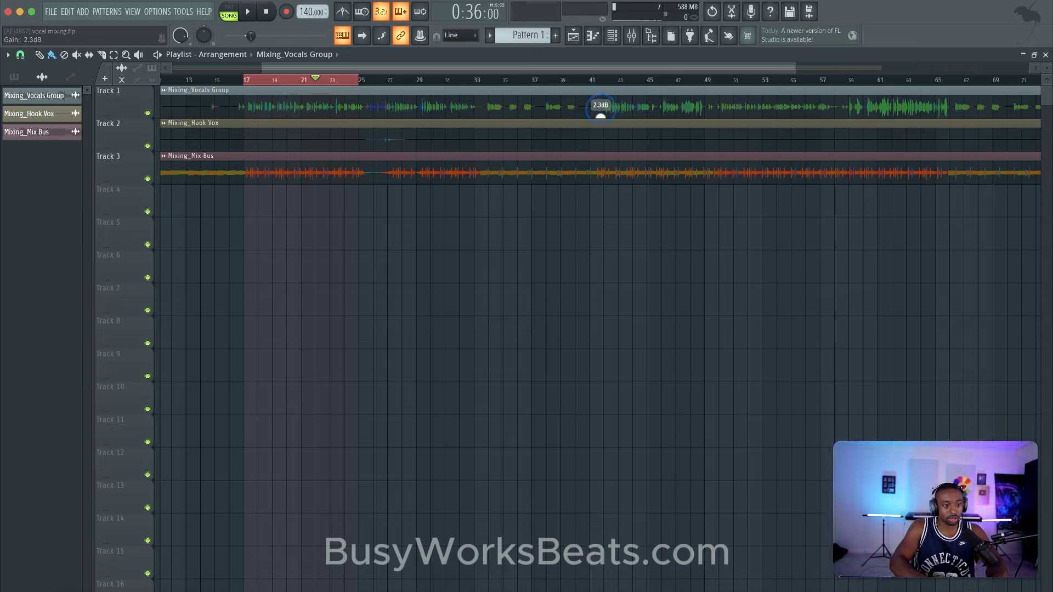
key(space)
drag(602, 116, 601, 98)
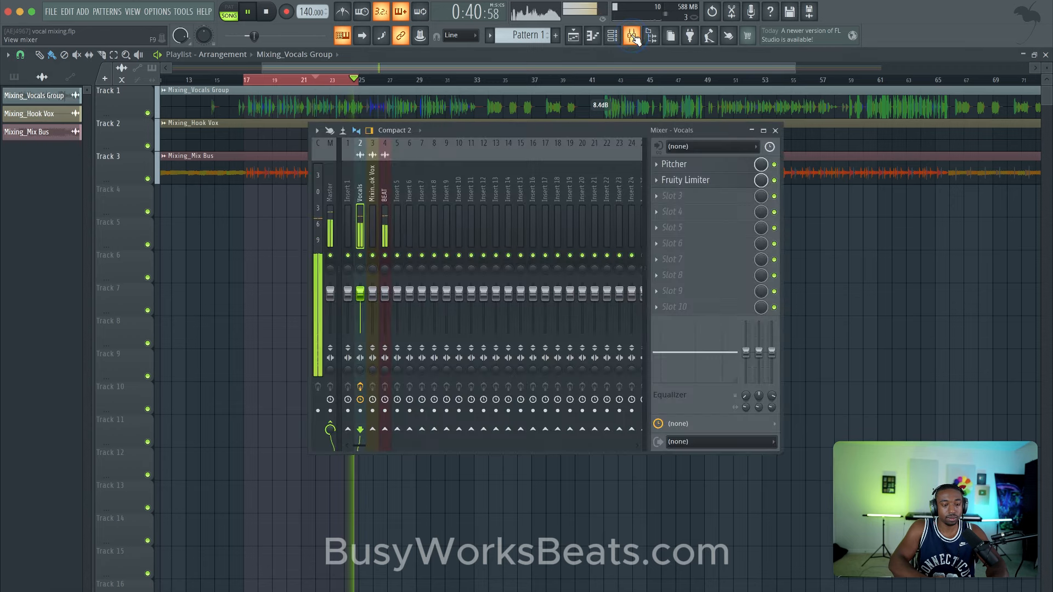
- Show the mixer, stop playback and reopen Fruity Limiter on the Vocals track
click(632, 36)
key(space)
click(714, 180)
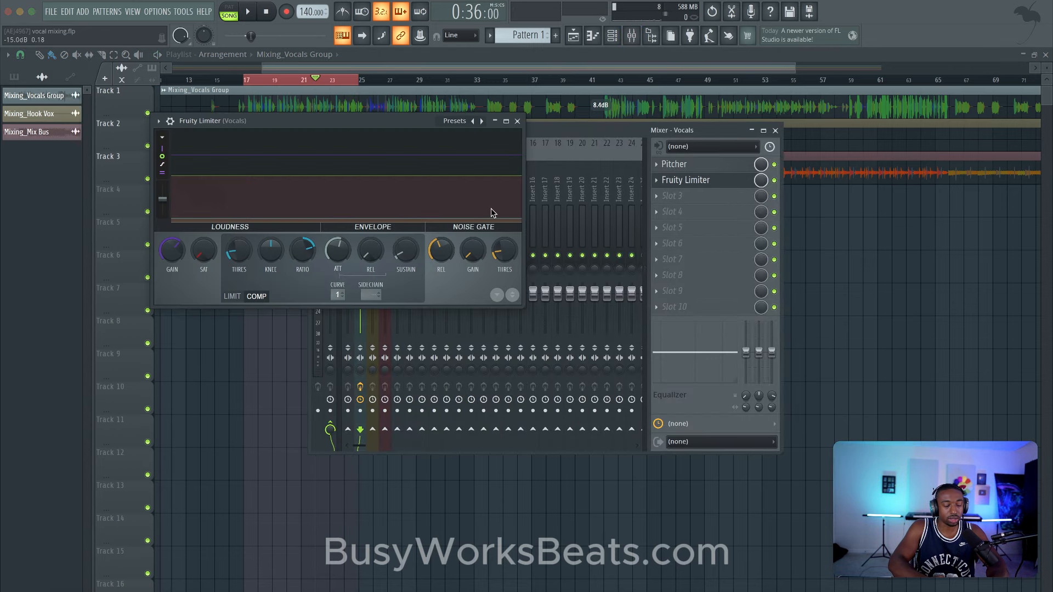
- Raise Fruity Limiter's compressor threshold to its maximum and audition the vocals without compression
key(space)
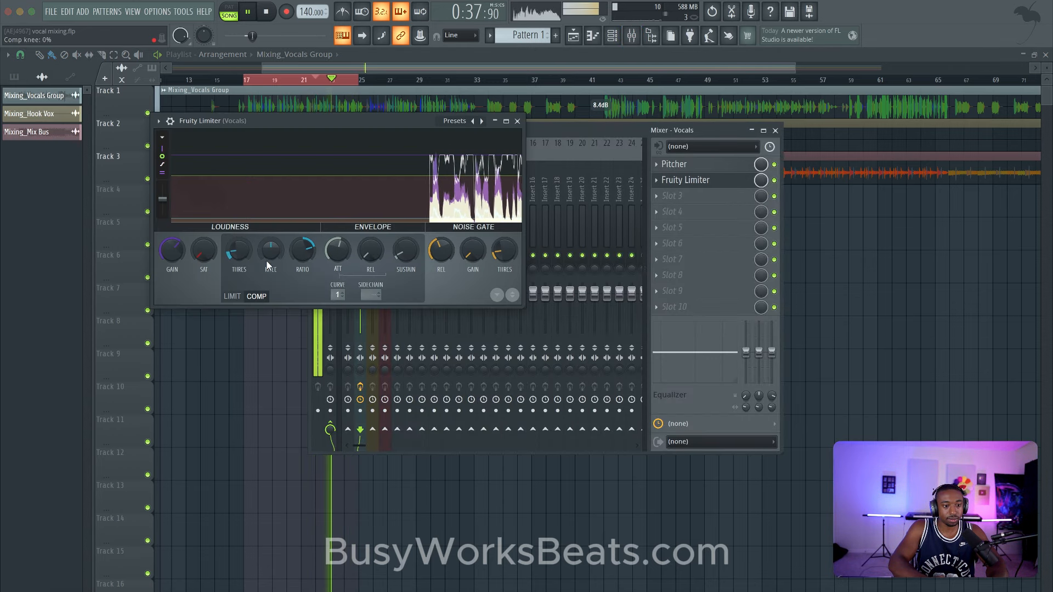
key(space)
drag(240, 253, 313, 165)
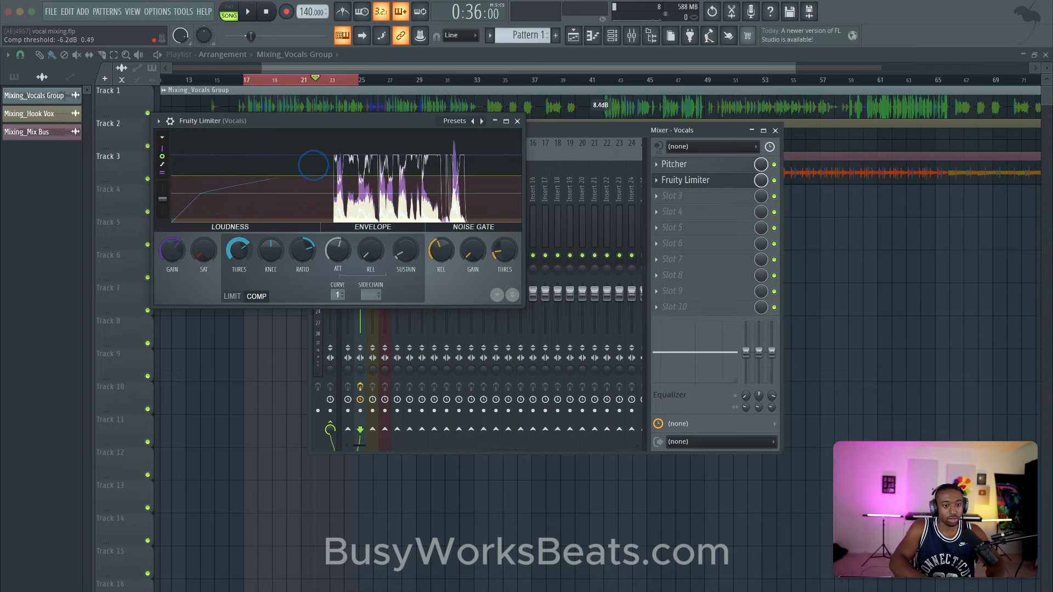
drag(238, 252, 274, 188)
key(space)
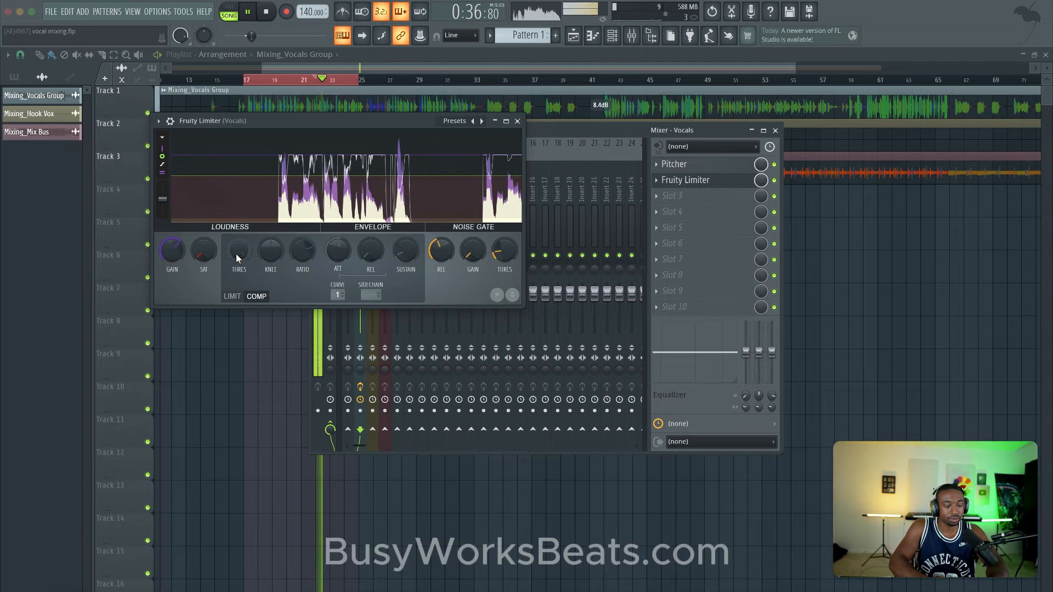
key(space)
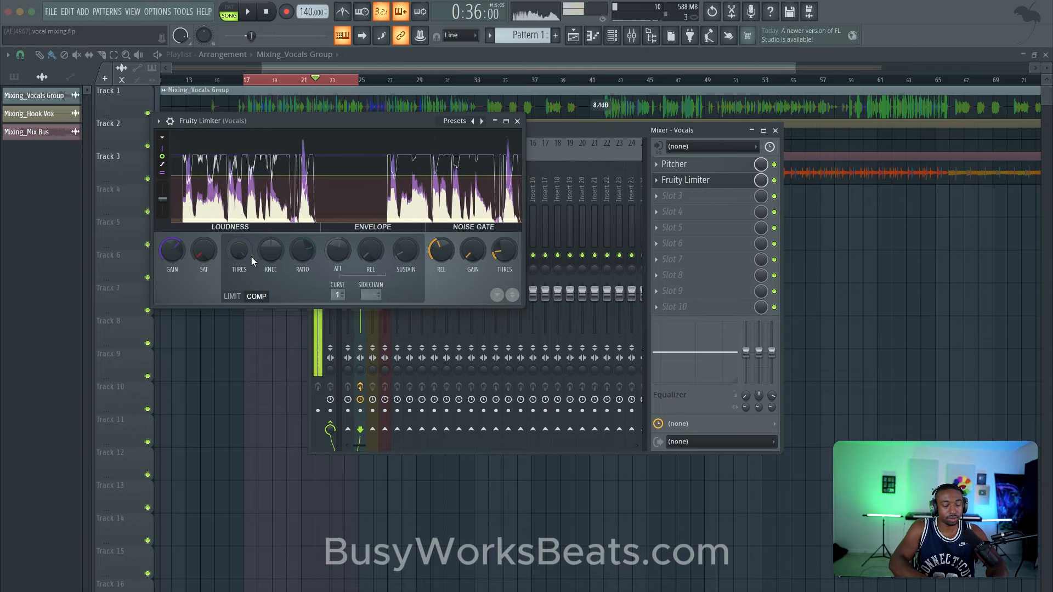
- Audition the vocals, turn Fruity Limiter's saturation threshold back up and set the gain to about 1.3 dB
key(space)
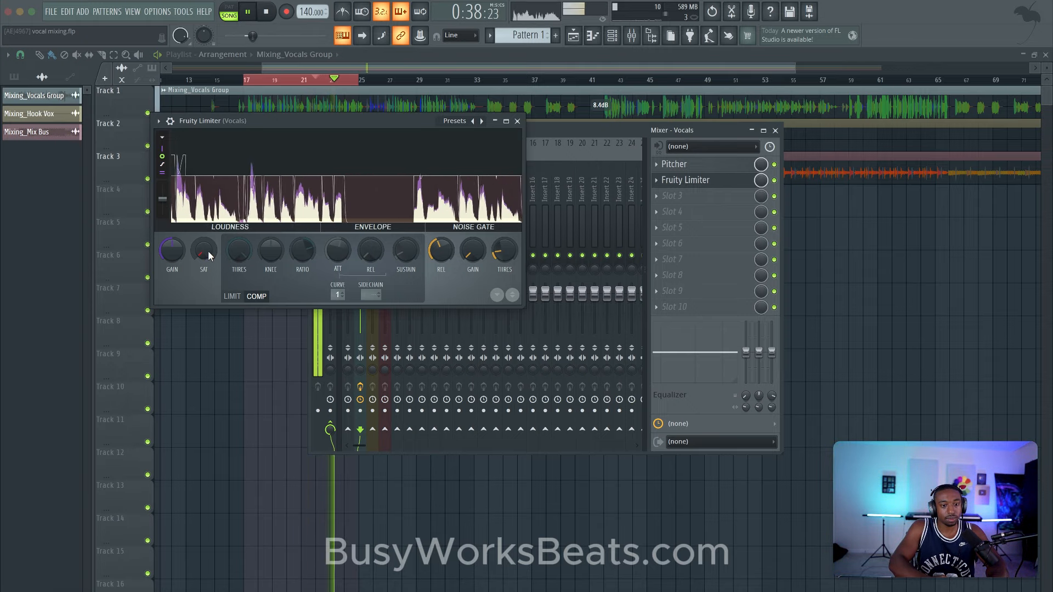
key(space)
drag(208, 251, 176, 240)
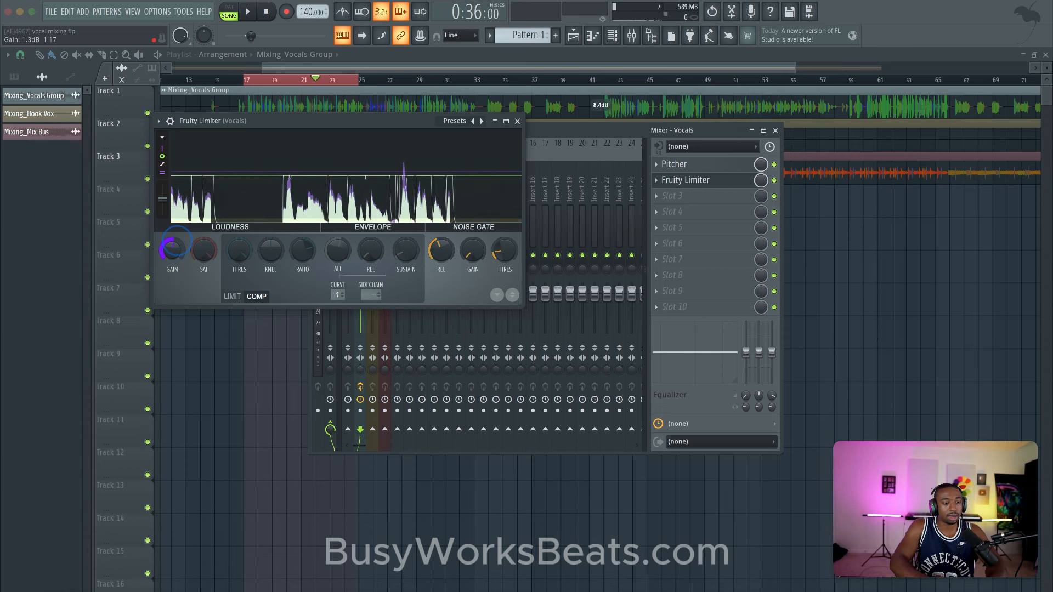
- Lower the compressor threshold to about -17.1 dB during playback and close Fruity Limiter
drag(247, 245, 233, 297)
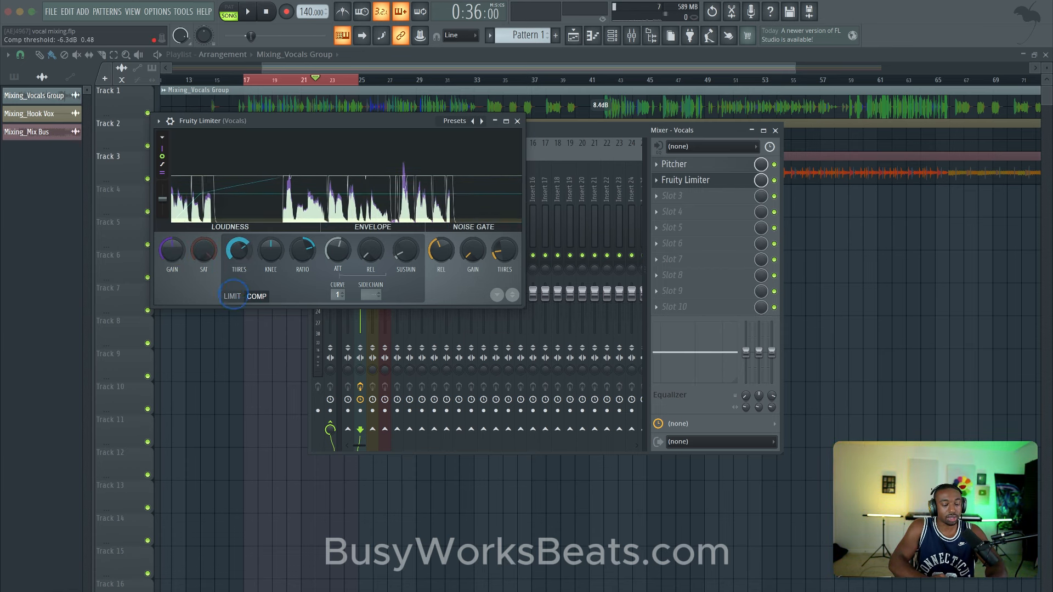
key(space)
drag(240, 251, 240, 273)
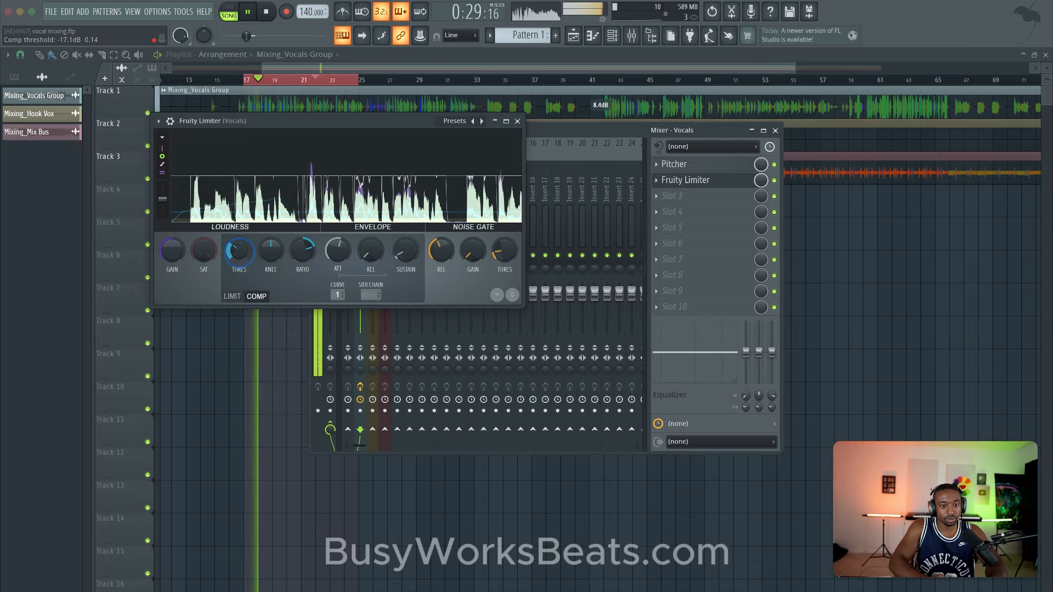
key(space)
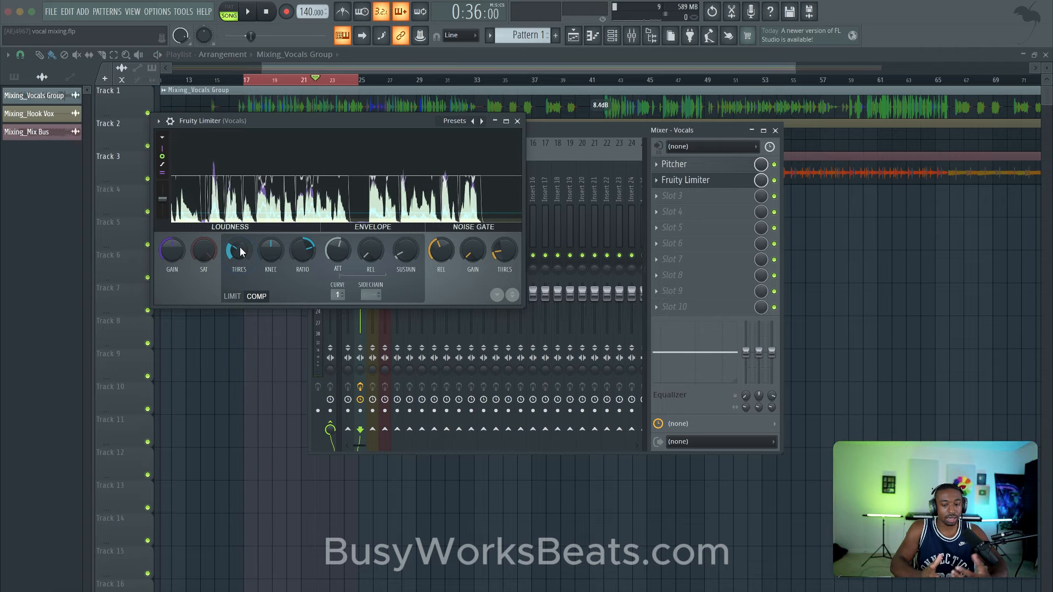
click(517, 121)
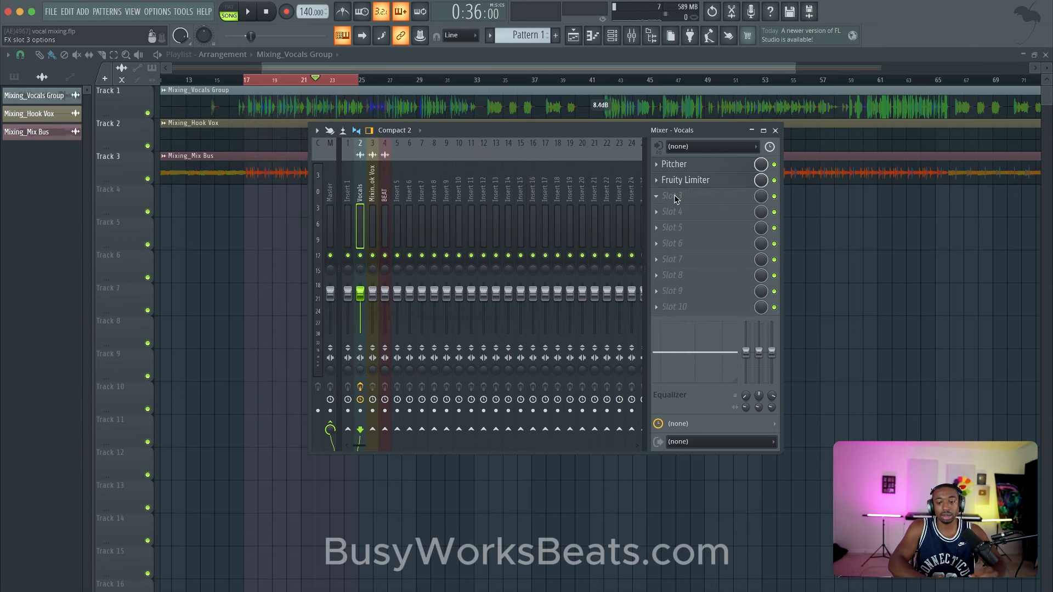
- Load Fruity parametric EQ 2 into the Vocals track's third effect slot and move its window over the mixer
click(676, 198)
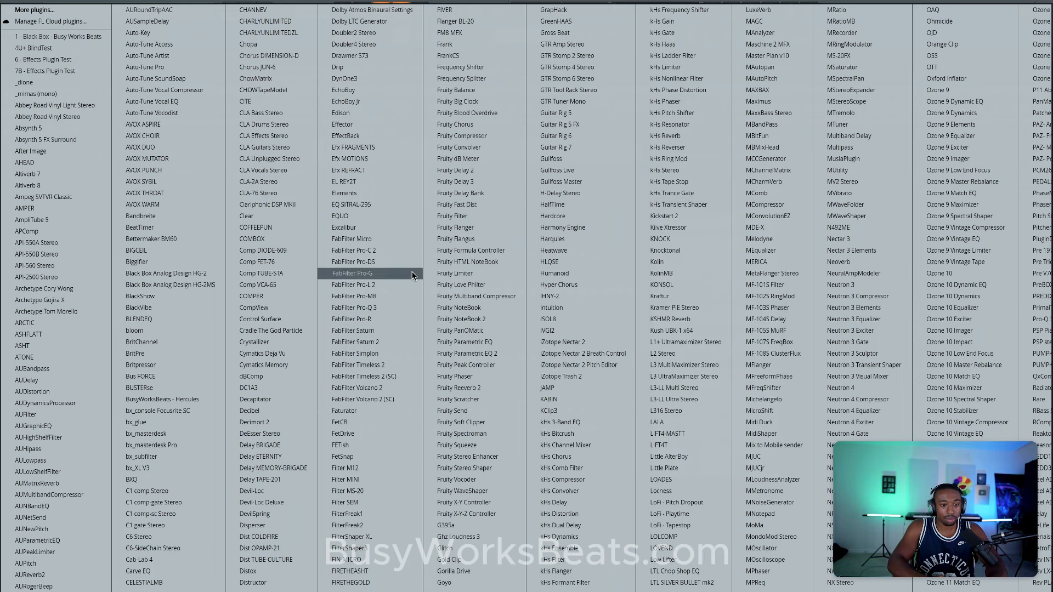
click(488, 355)
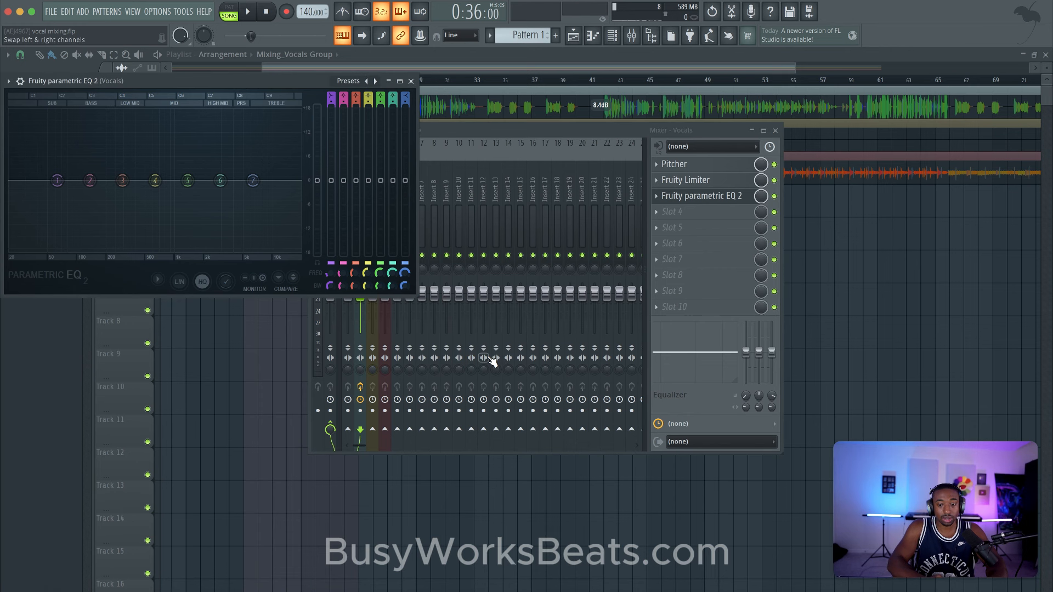
drag(192, 82, 417, 190)
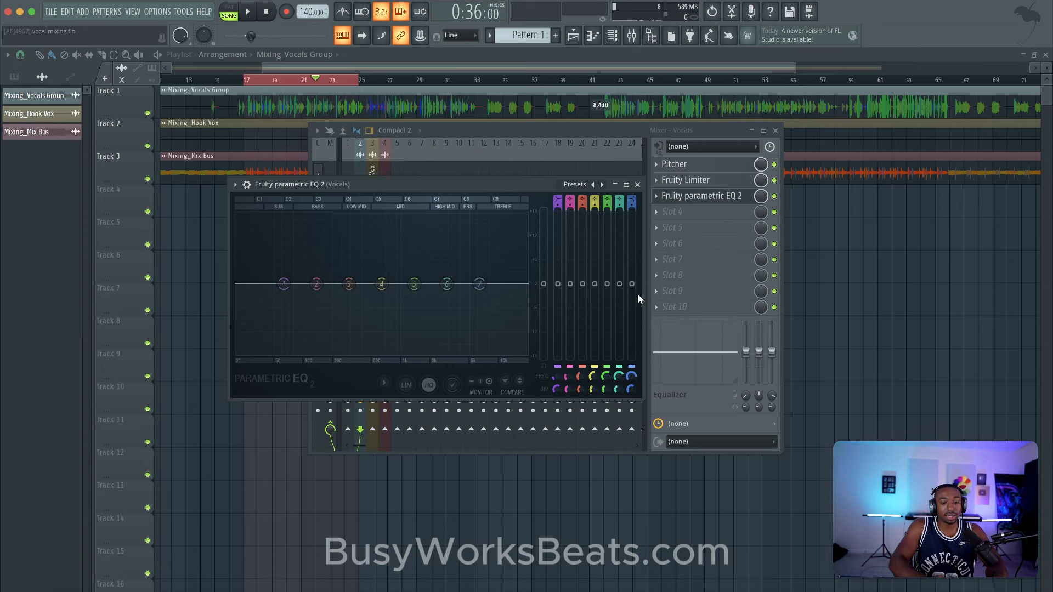
- Boost the EQ's band 7 high shelf and move it to about 11685 Hz while auditioning the vocals
key(space)
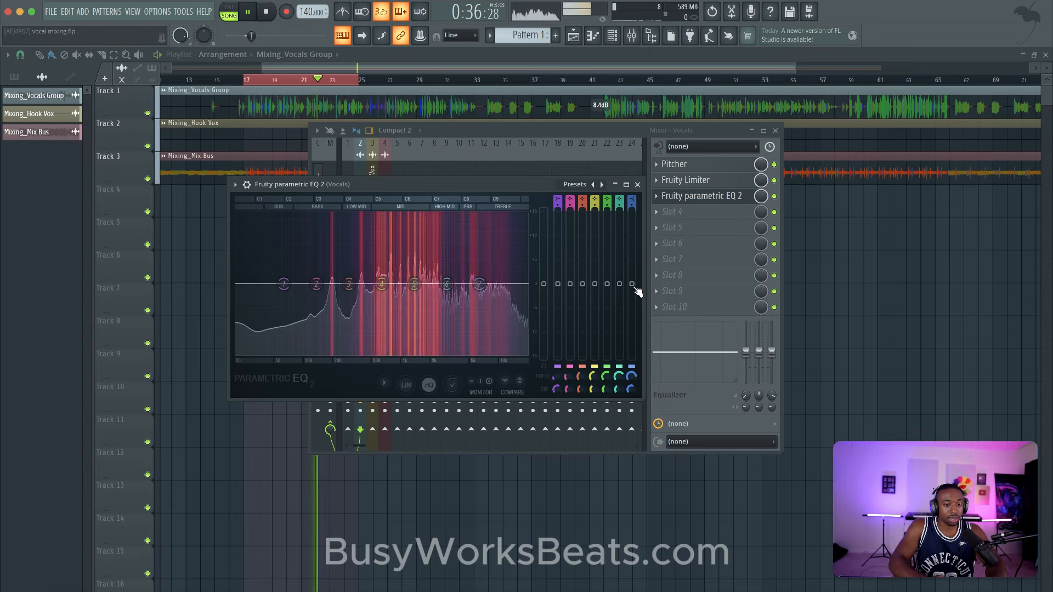
key(space)
drag(632, 278, 632, 274)
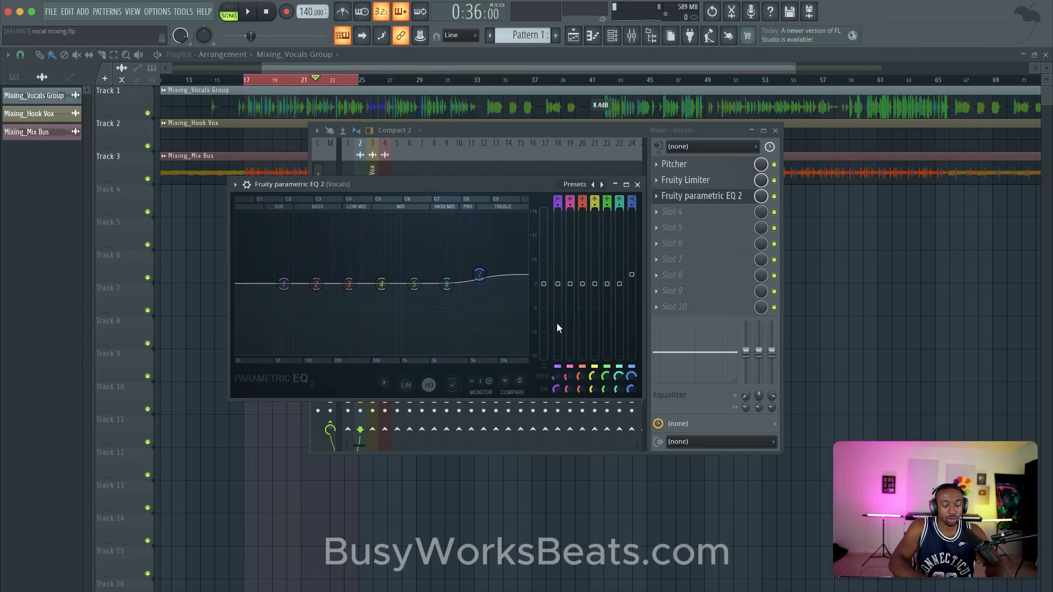
drag(634, 379, 650, 325)
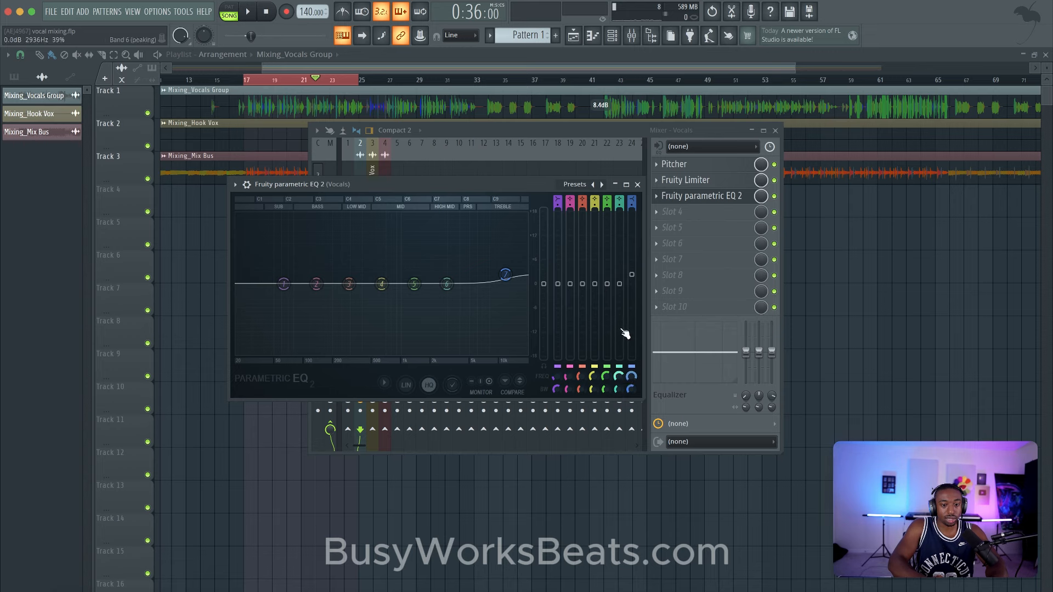
key(space)
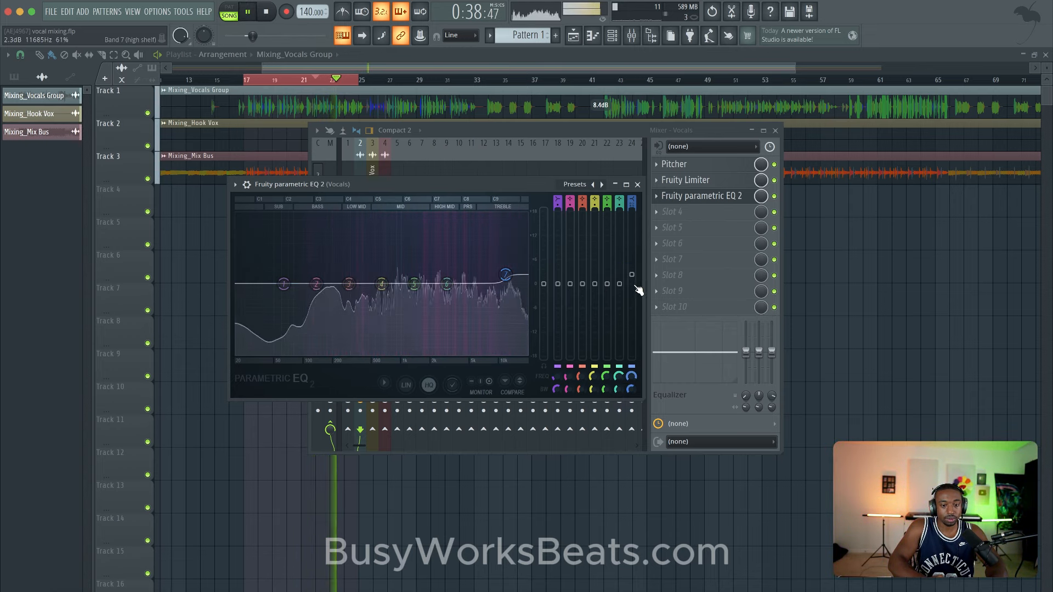
mouse_move(634, 279)
mouse_down()
mouse_move(637, 201)
mouse_move(625, 266)
mouse_up()
key(space)
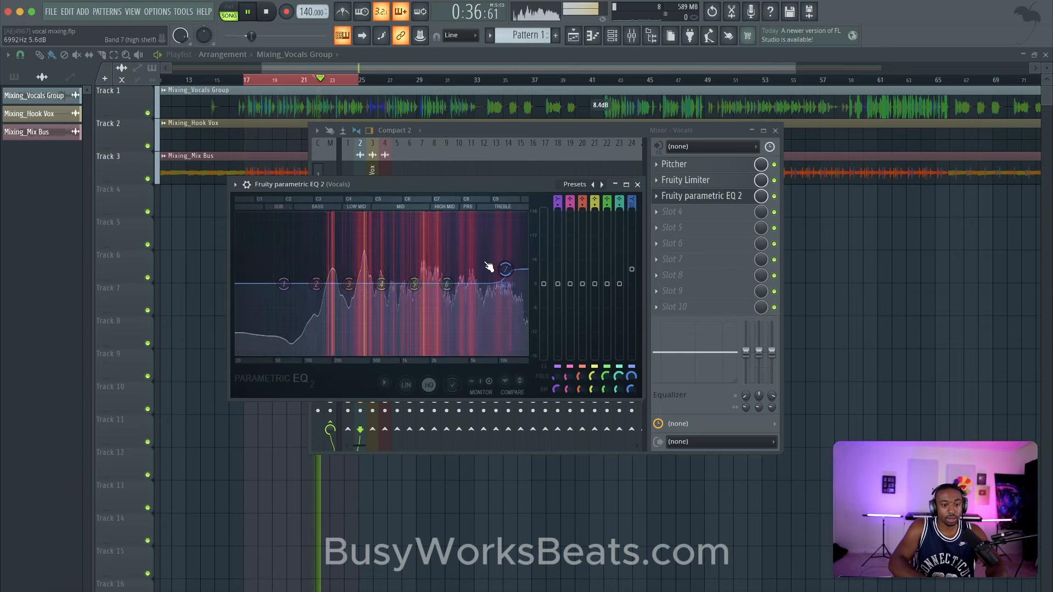
- Boost EQ band 6 by about 1.0 dB around 5.2 kHz, adjust its bandwidth and audition the vocals
drag(447, 283, 471, 280)
scroll(450, 282, up, 4)
scroll(450, 280, up, 5)
key(space)
key(space)
key(space)
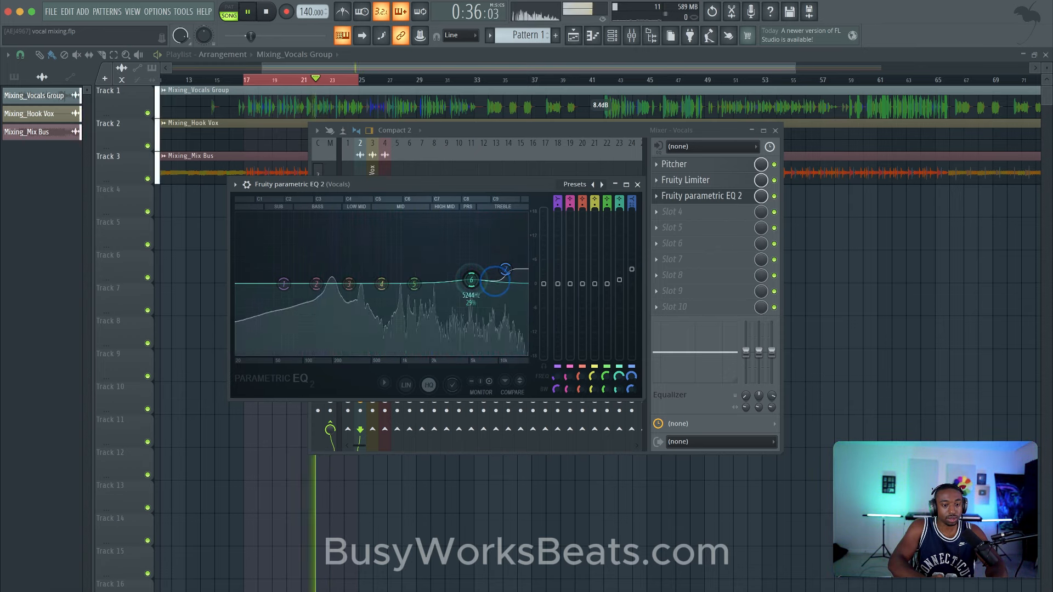
key(space)
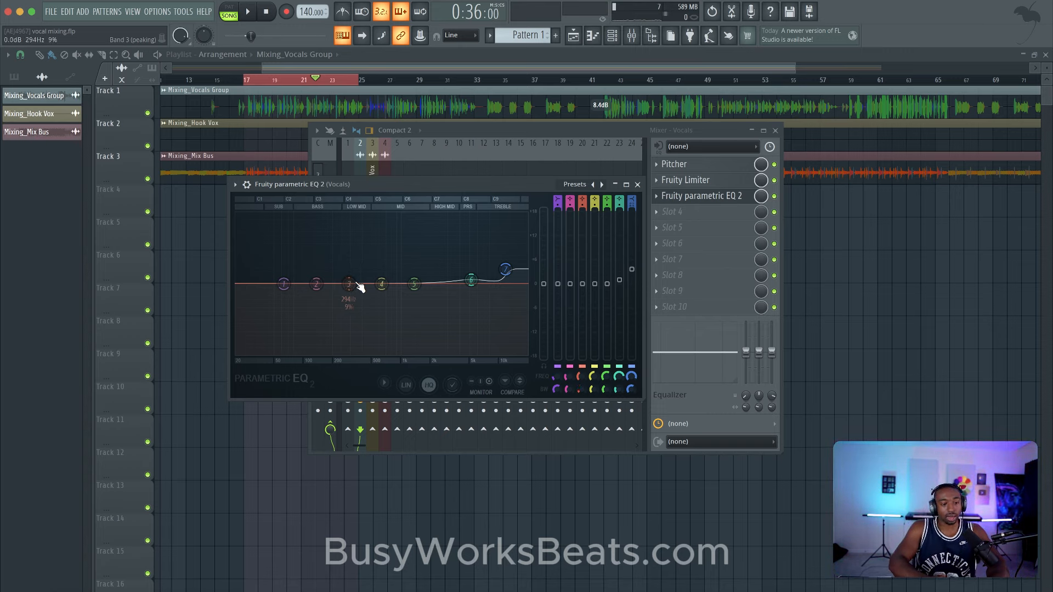
- Narrow EQ band 3 to 5% bandwidth, boost it 13.6 dB at about 262 Hz and audition the low mids
drag(360, 287, 356, 299)
scroll(356, 299, up, 2)
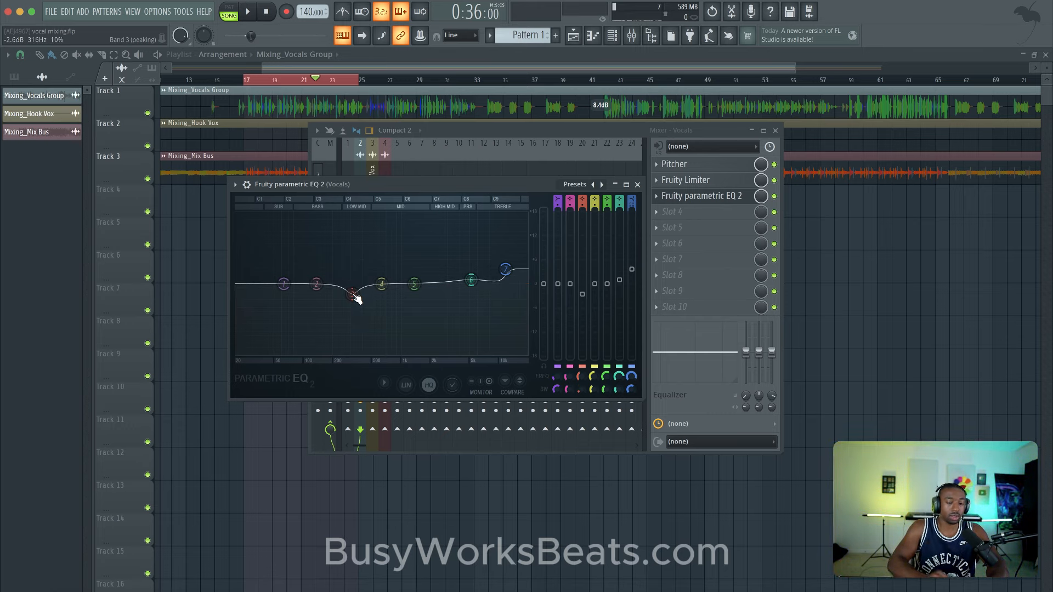
drag(357, 299, 344, 230)
key(space)
key(space)
scroll(354, 263, down, 2)
scroll(355, 266, up, 1)
key(space)
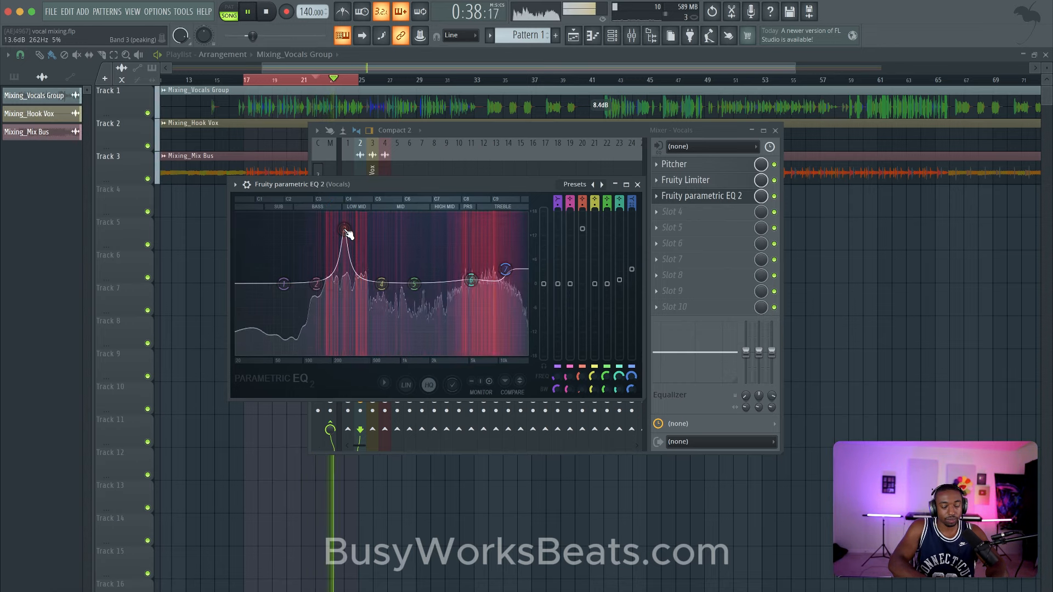
key(space)
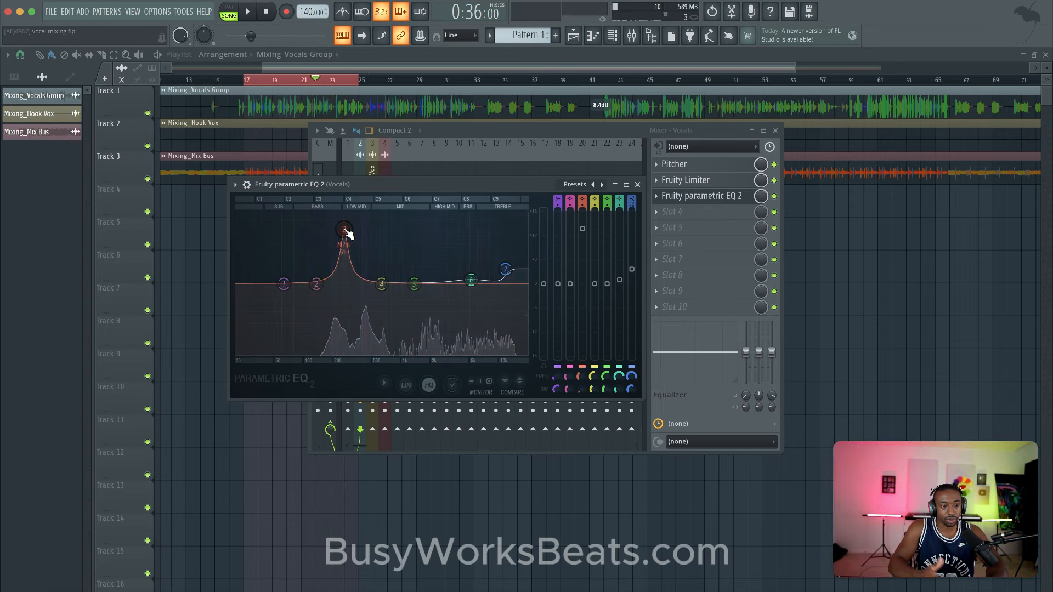
- Shift the boosted band 3 to about 282 Hz during playback
key(space)
drag(346, 233, 347, 227)
key(space)
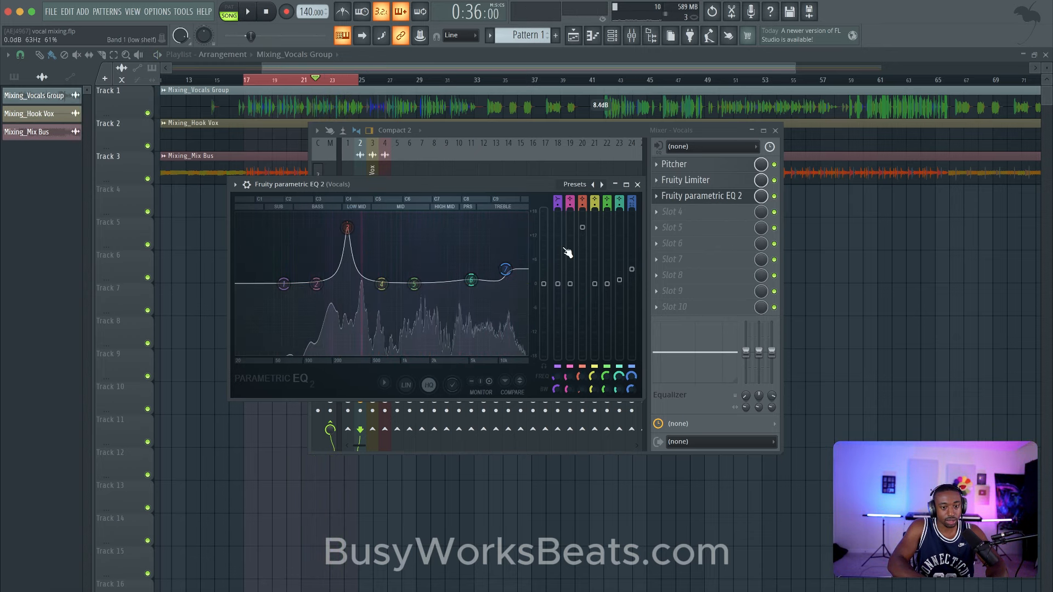
- Turn band 3 into a cut of about 3.1 dB with 1% bandwidth and audition the vocals
drag(582, 227, 562, 412)
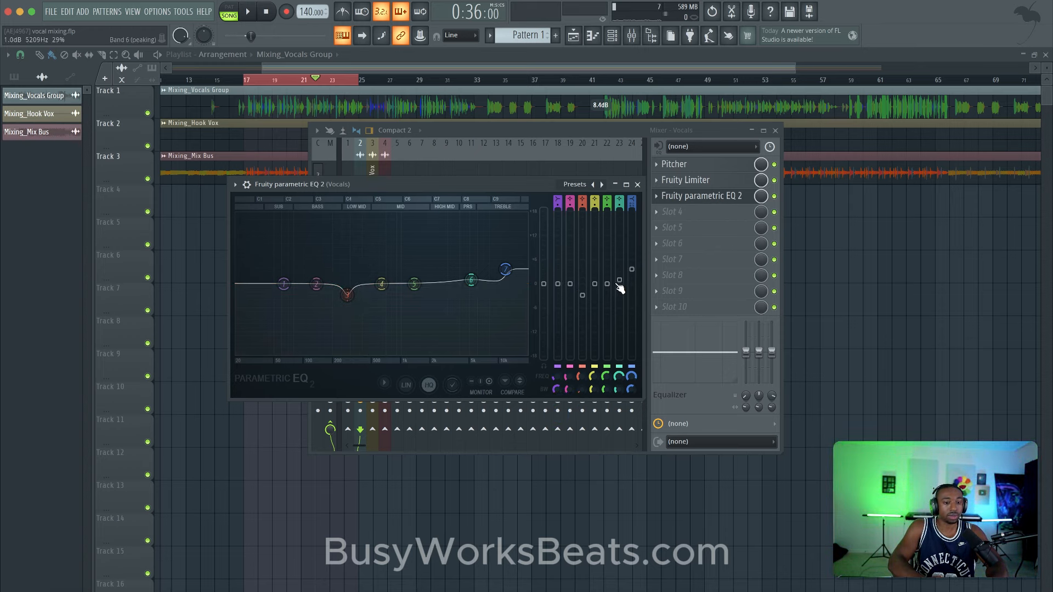
drag(583, 296, 583, 299)
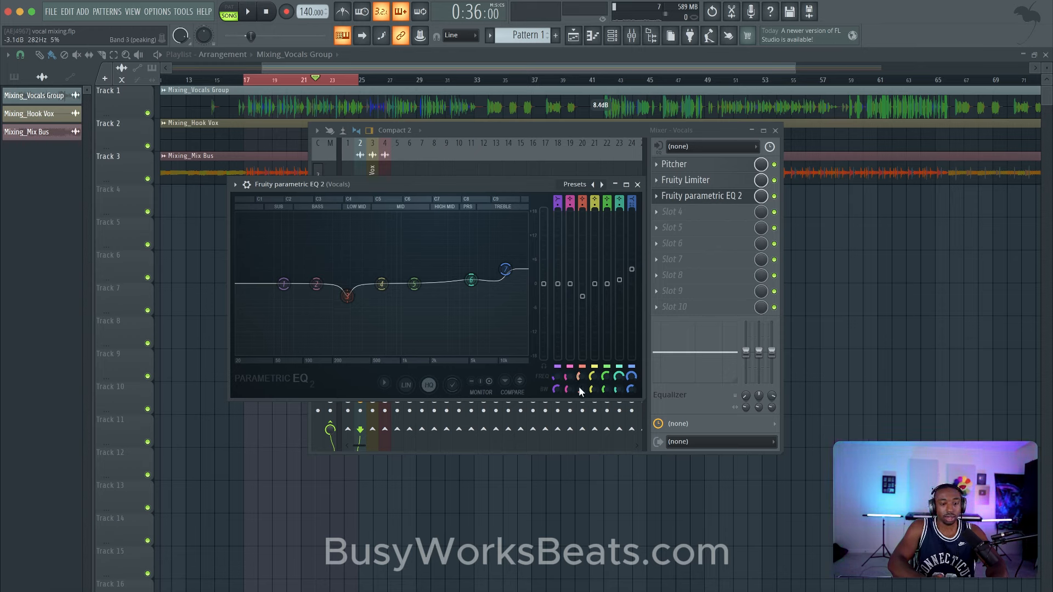
drag(579, 388, 579, 381)
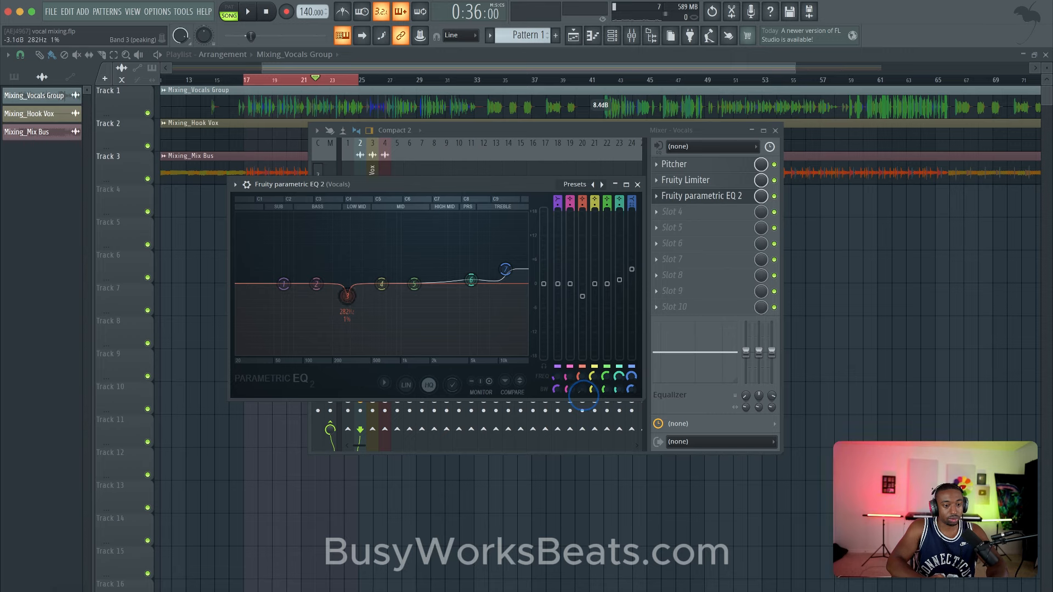
drag(578, 389, 579, 389)
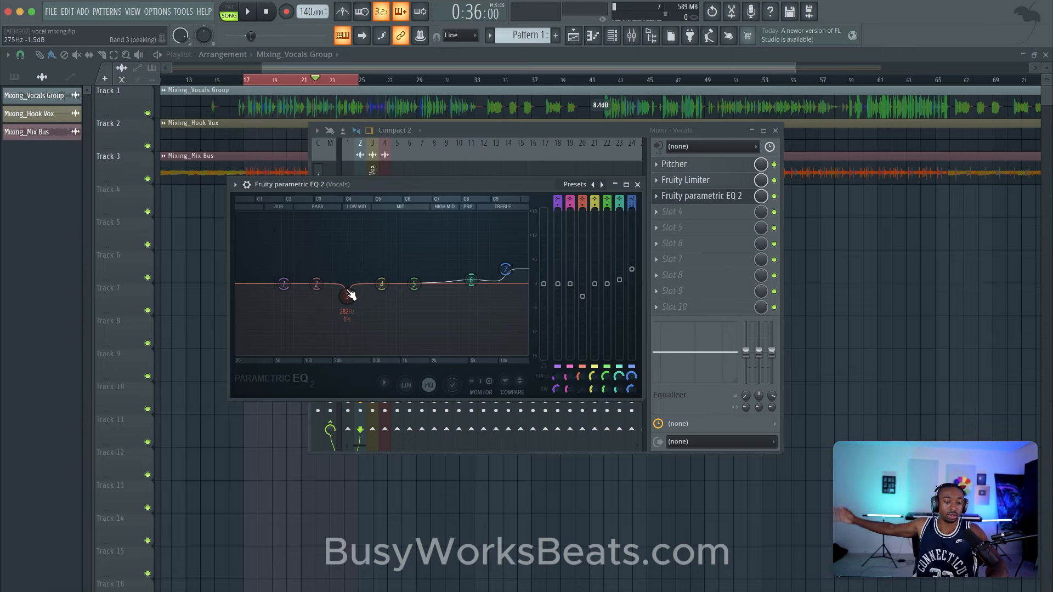
key(space)
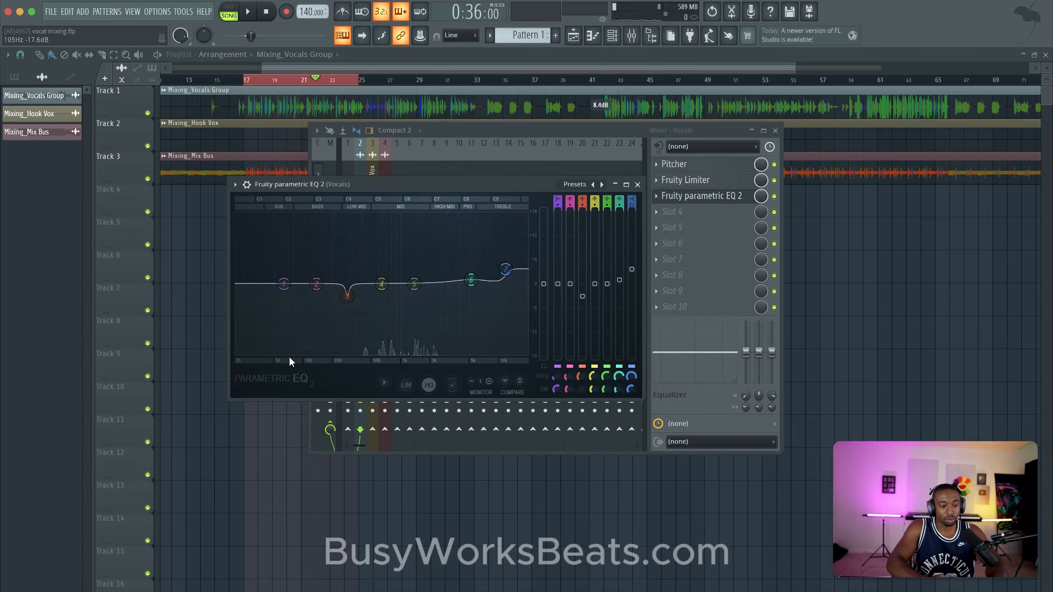
key(space)
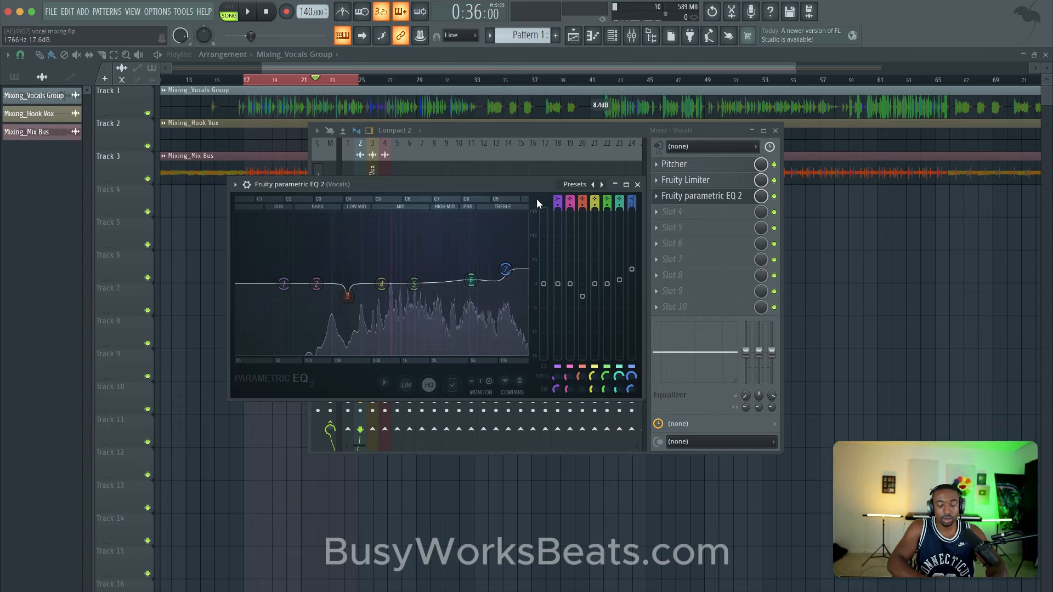
- Switch EQ band 1 to a high-pass filter and tune its cutoff frequency during playback
scroll(560, 203, up, 2)
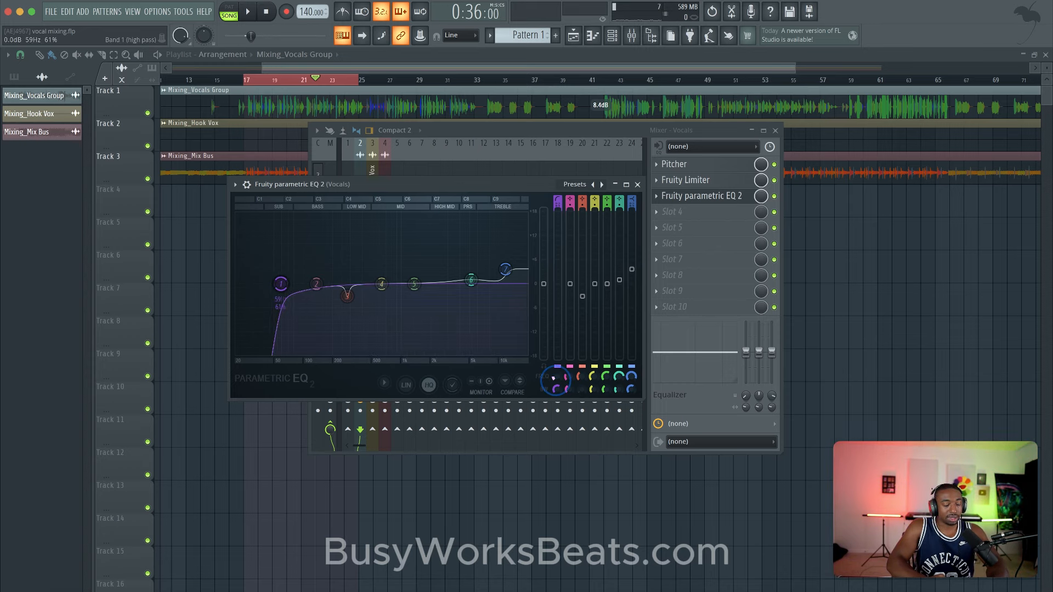
key(space)
drag(557, 376, 557, 318)
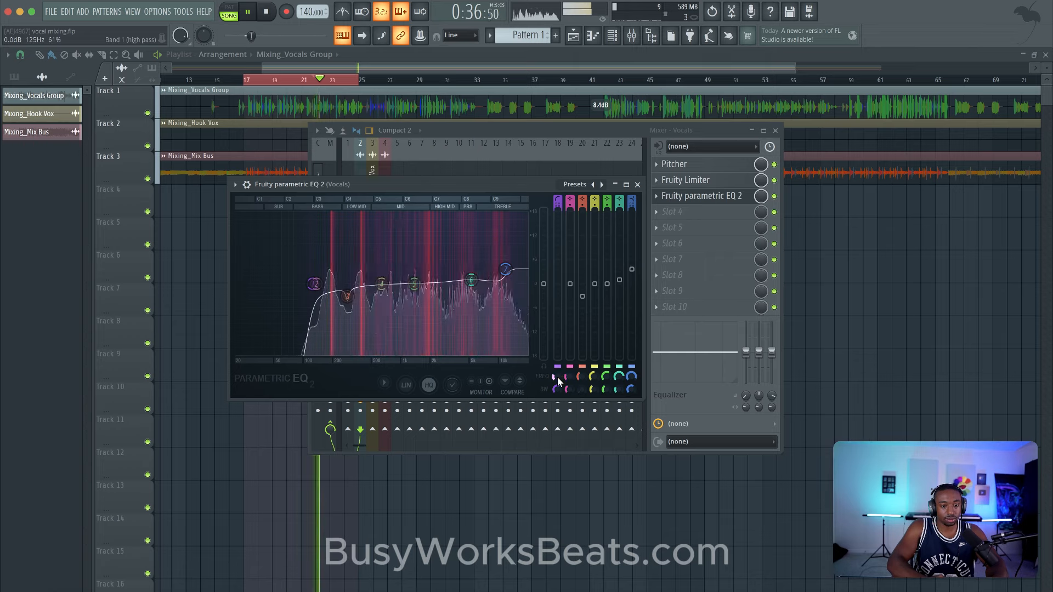
drag(558, 377, 594, 409)
key(space)
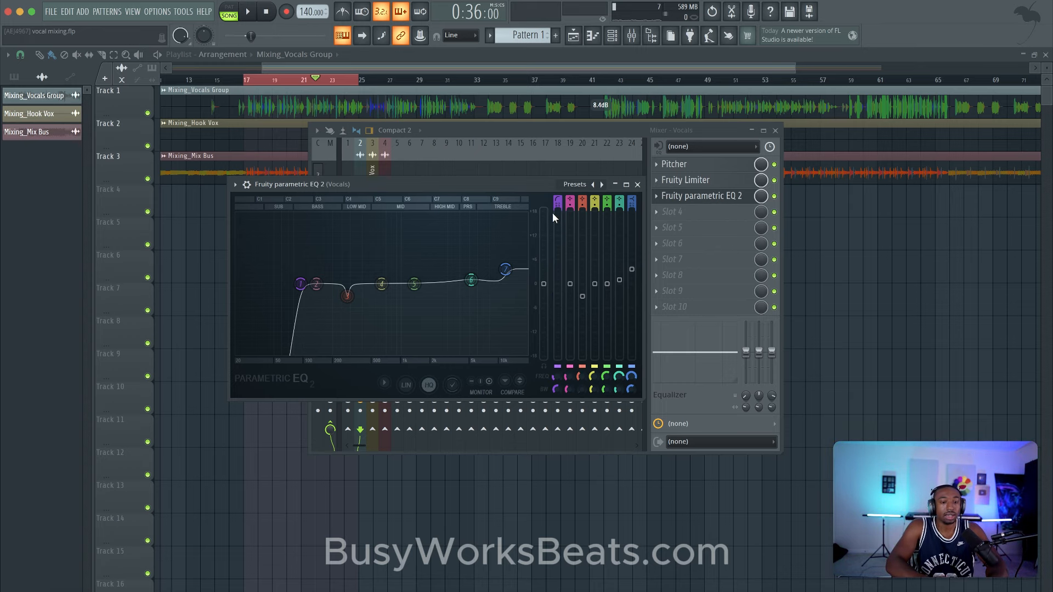
- Give band 1's high-pass filter a gentler slope and audition the vocals
drag(556, 217, 556, 203)
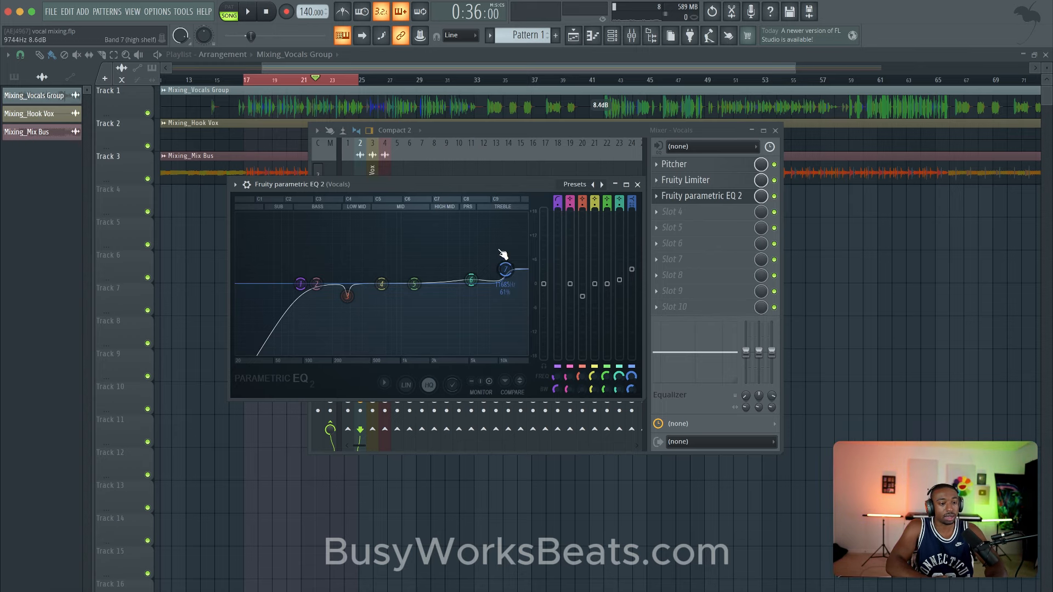
key(space)
key(space)
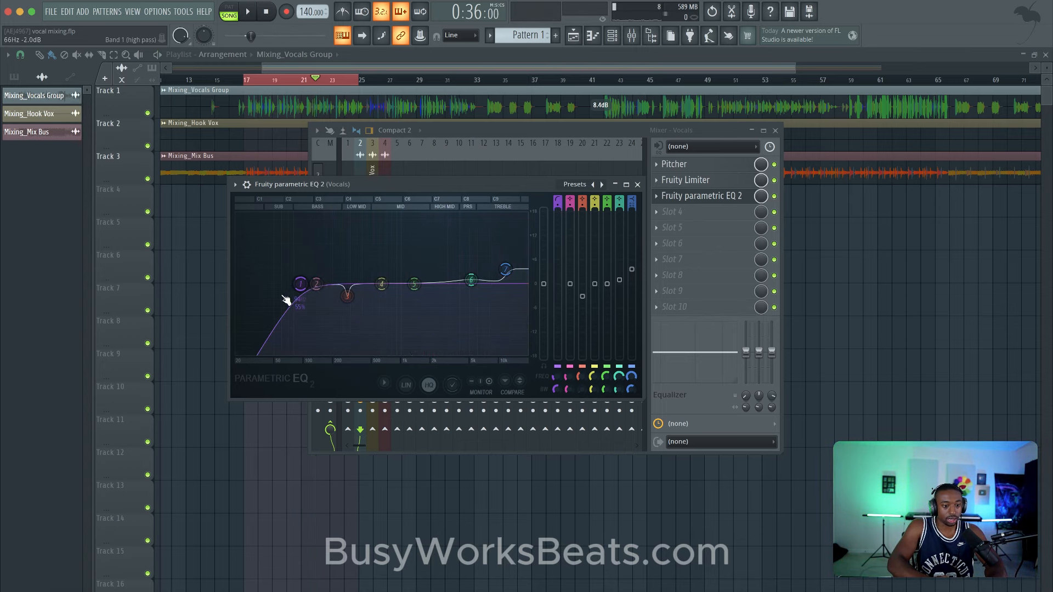
- Fine-tune the filter setting of EQ band 1's high-pass and audition the vocals
mouse_move(557, 204)
mouse_down()
mouse_move(556, 235)
mouse_move(556, 208)
mouse_up()
key(space)
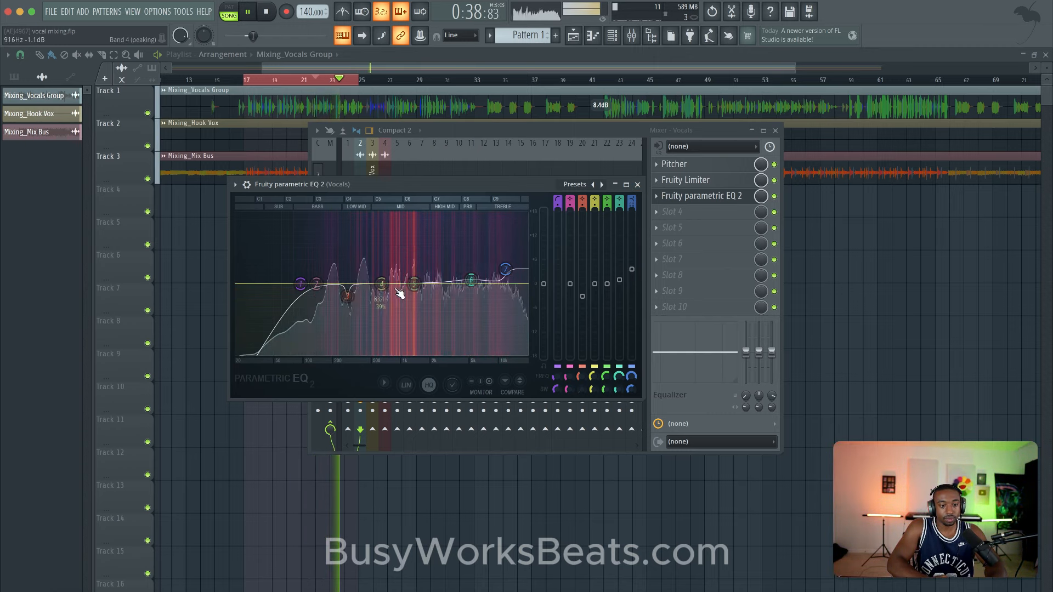
key(space)
- Boost EQ band 4 and sweep it to about 987 Hz during playback
drag(387, 294, 393, 292)
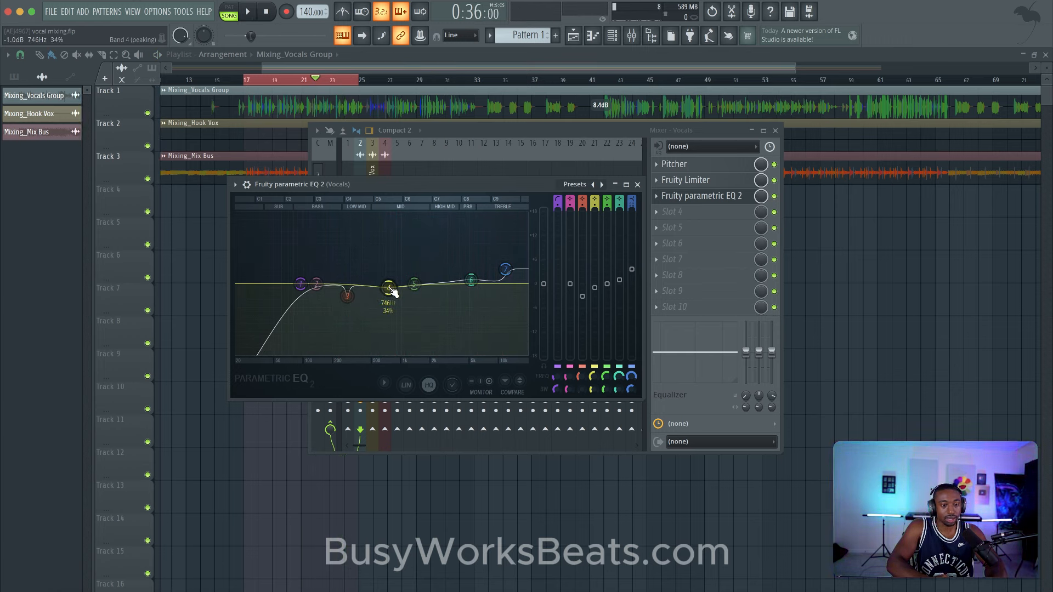
key(space)
drag(388, 277, 400, 245)
key(space)
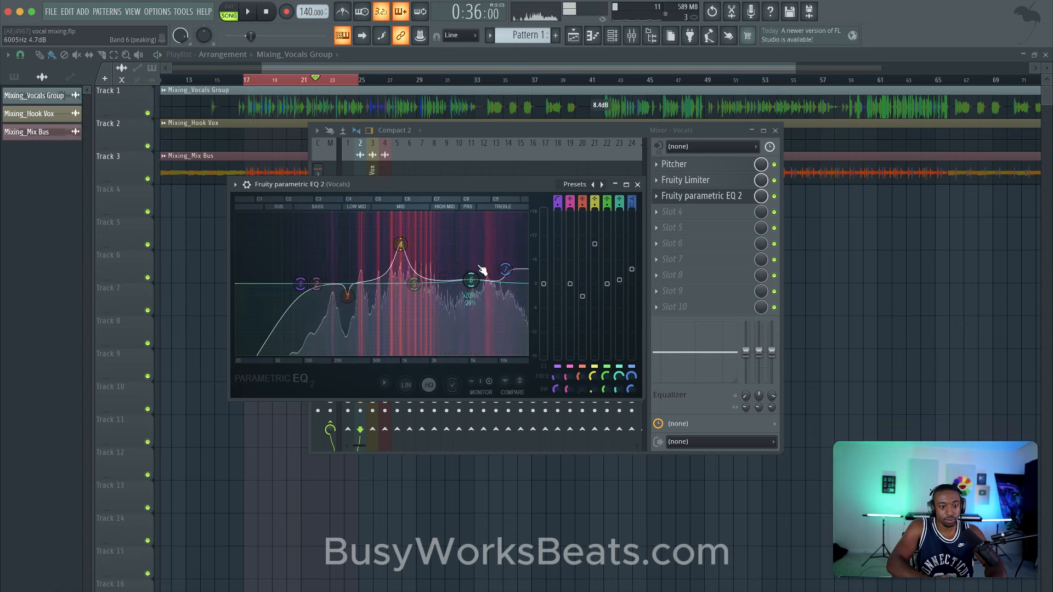
- Turn band 4 into a cut of about 2.7 dB, adjust its bandwidth and audition the vocals
drag(595, 244, 594, 326)
drag(595, 284, 593, 324)
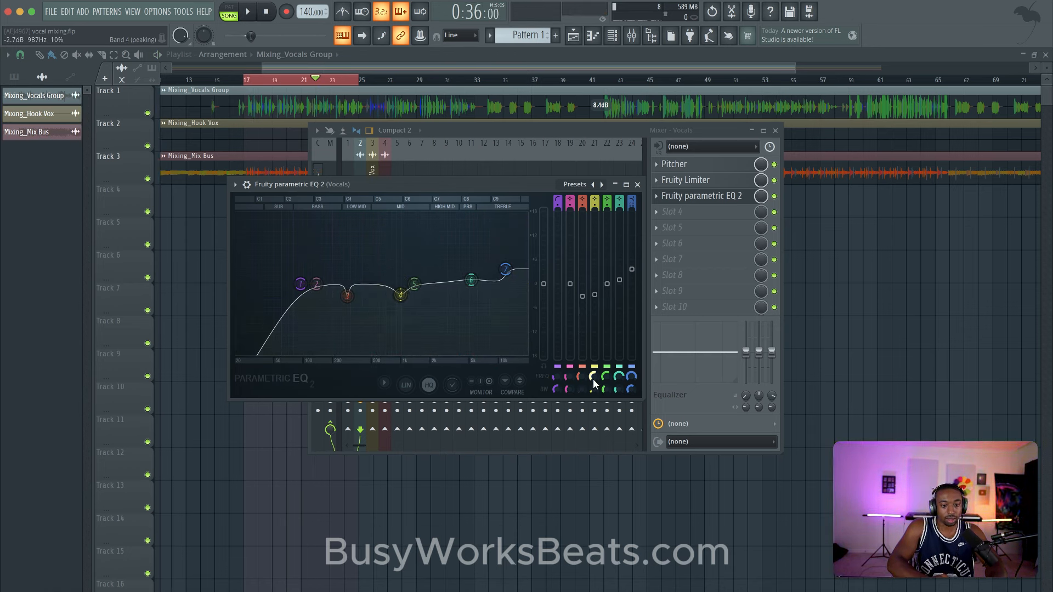
drag(592, 390, 592, 387)
key(space)
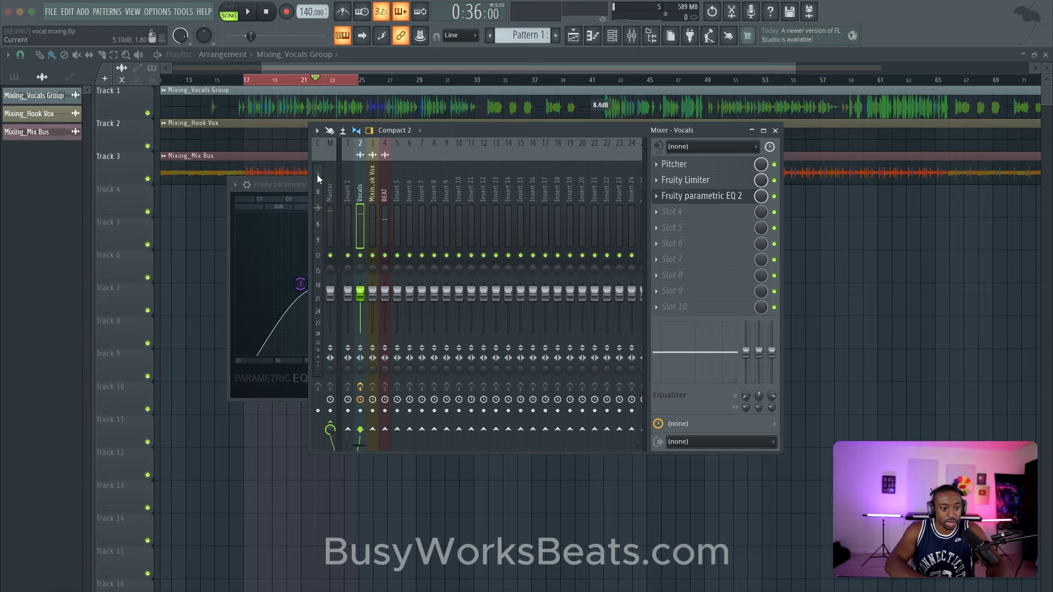
- Bypass Fruity parametric EQ 2 on the Vocals track during playback to compare the vocals without the EQ
click(292, 187)
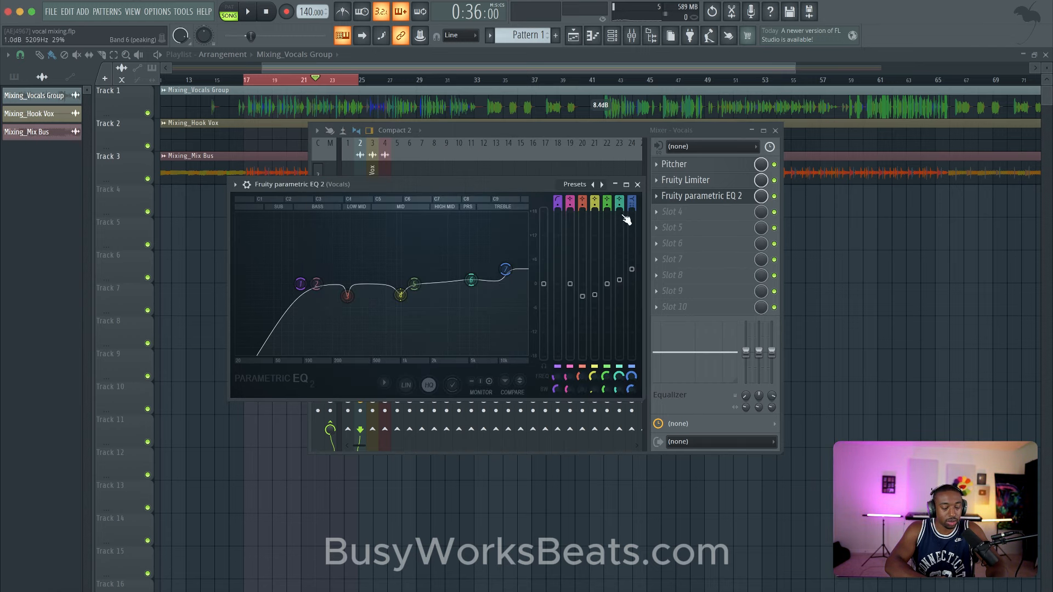
key(space)
click(775, 197)
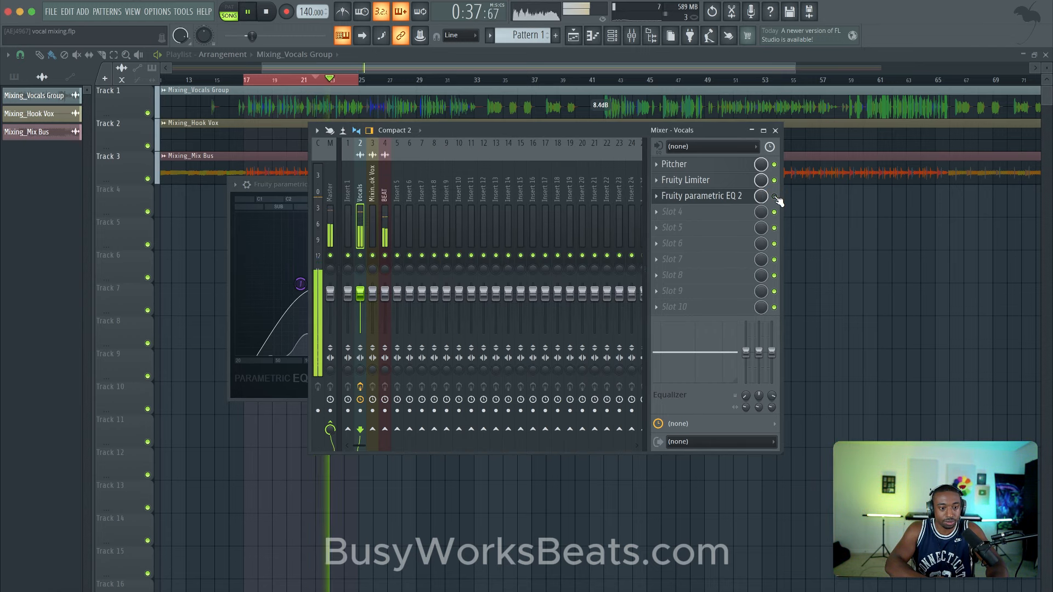
key(space)
- Lower the Vocals and BEAT mixer faders slightly and audition the mix
click(332, 217)
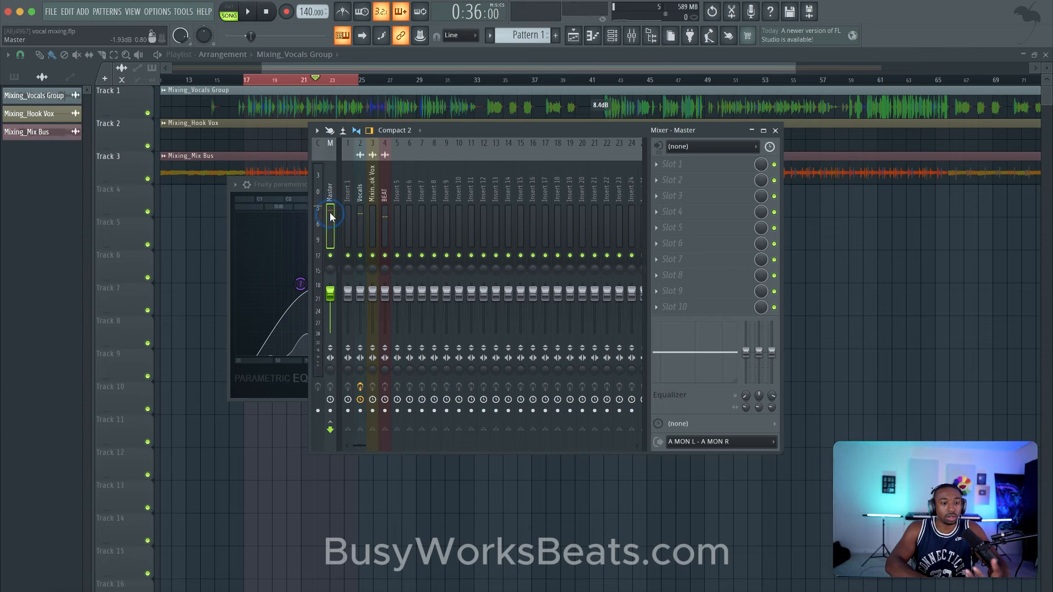
click(361, 216)
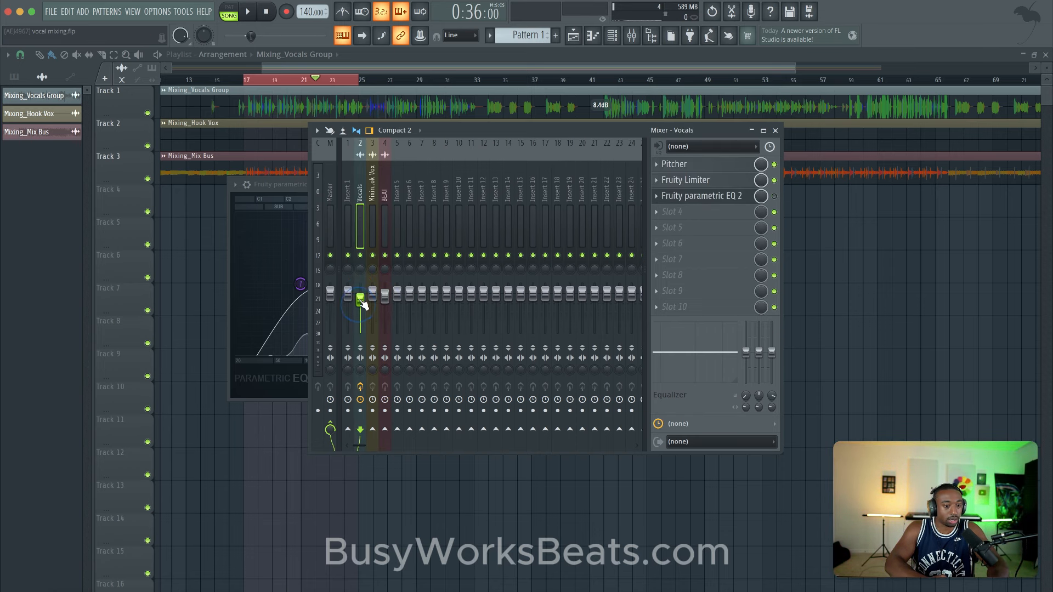
click(294, 183)
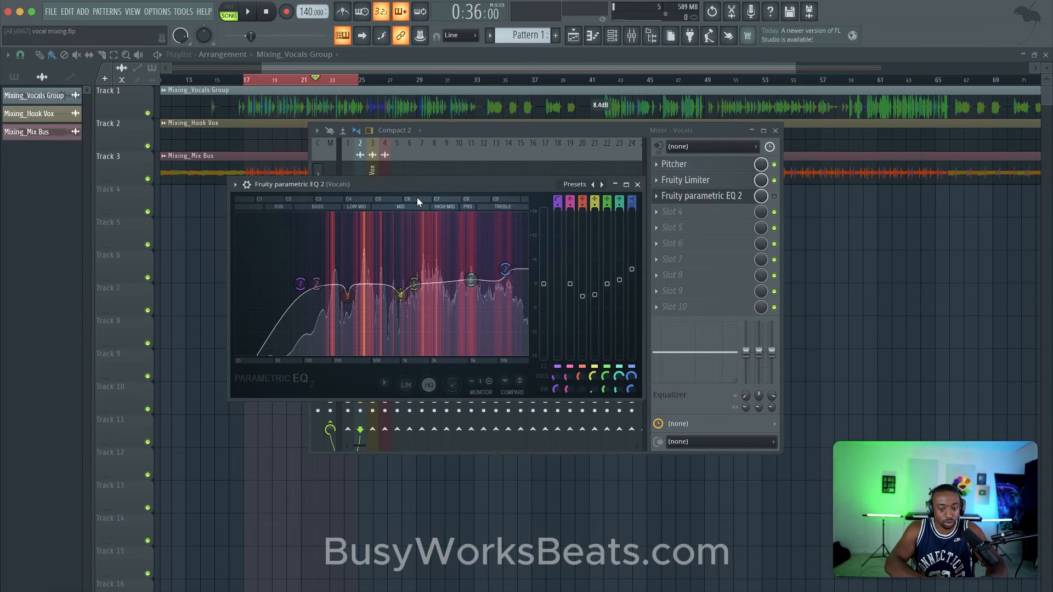
click(638, 185)
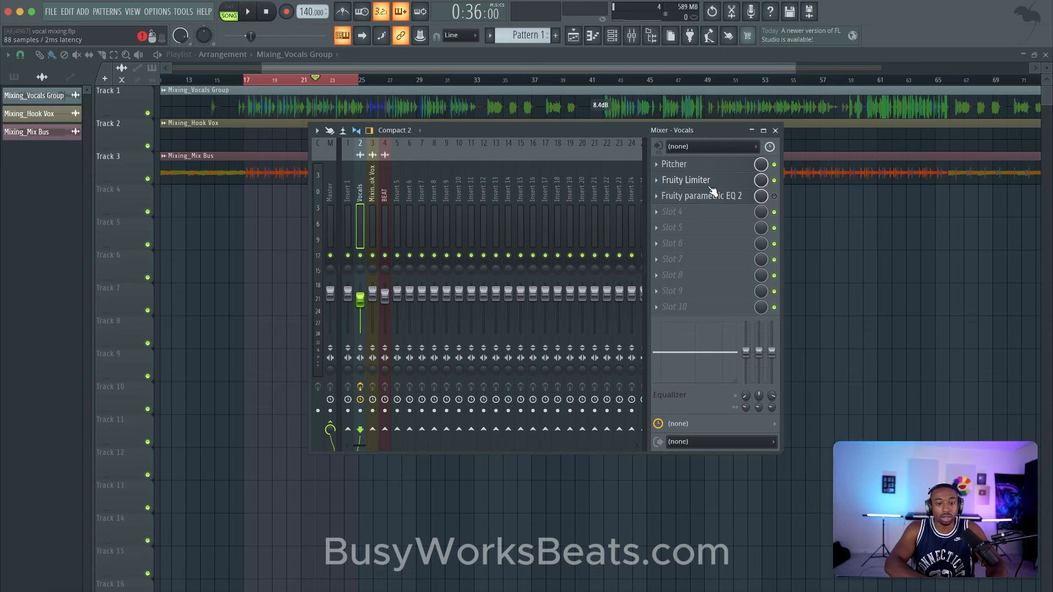
key(space)
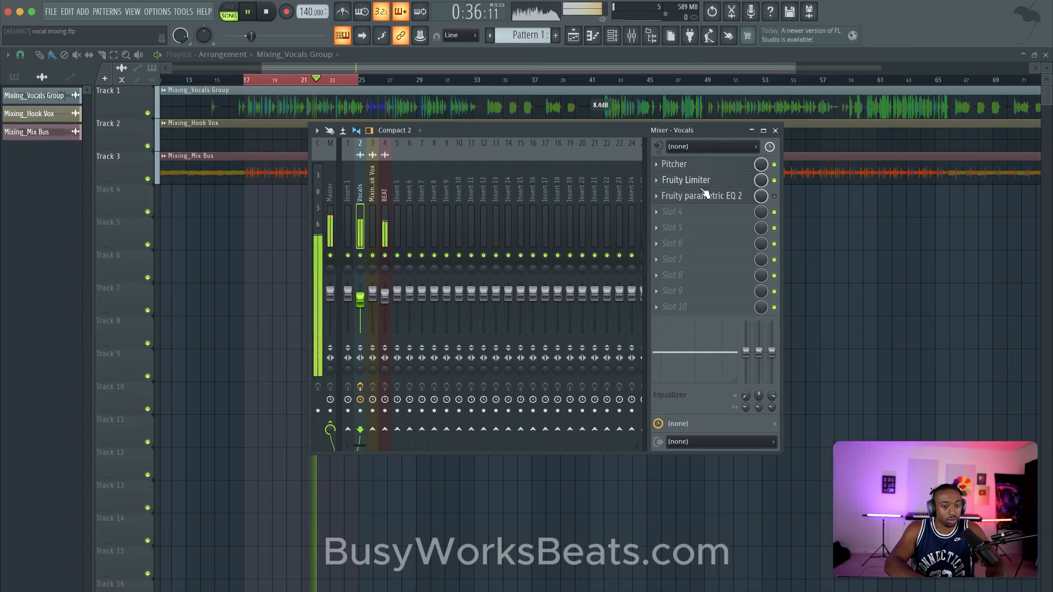
key(space)
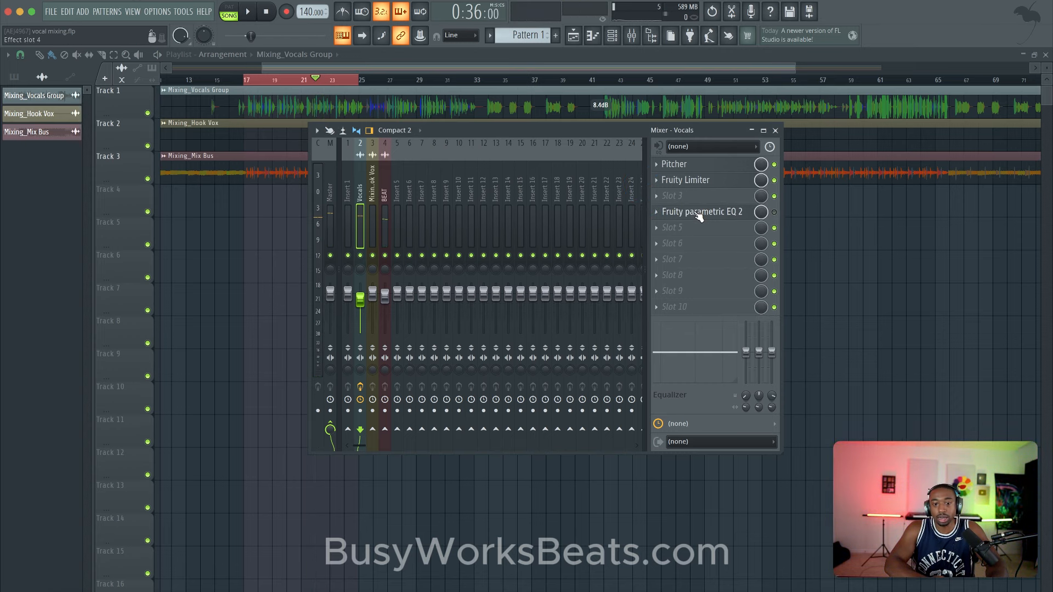
- Add a second Fruity Limiter in slot 3 of the Vocals track, with Fruity parametric EQ 2 re-enabled in slot 4
click(656, 180)
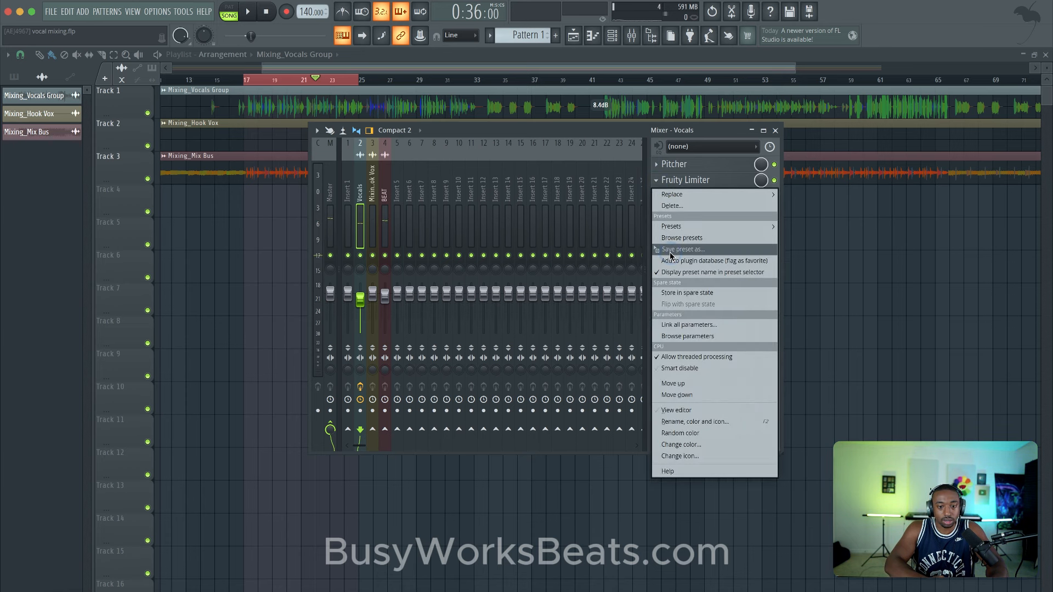
click(681, 181)
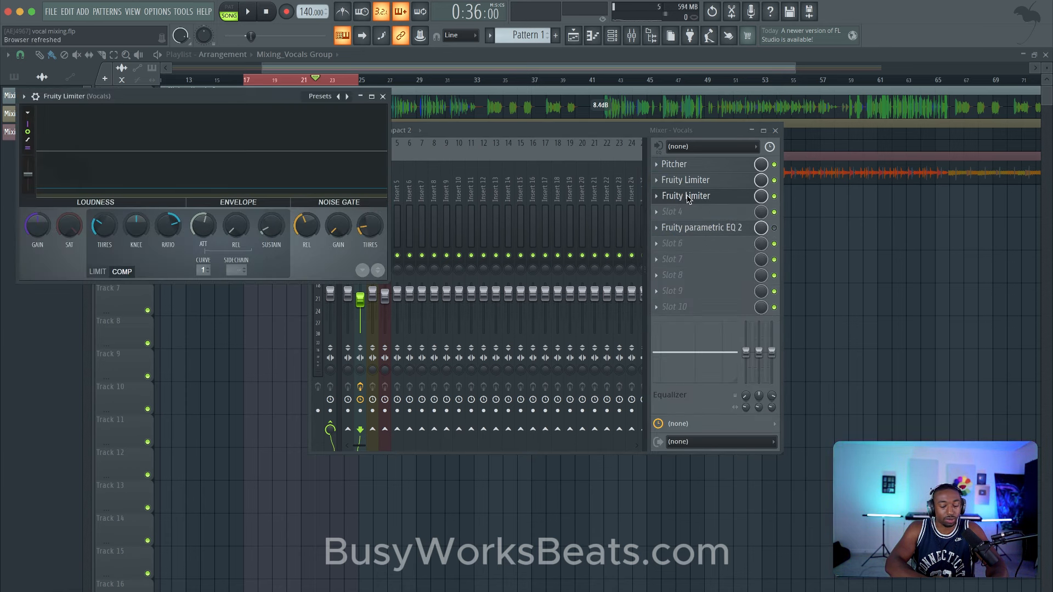
mouse_move(687, 198)
mouse_down()
mouse_move(689, 230)
mouse_move(688, 214)
mouse_up()
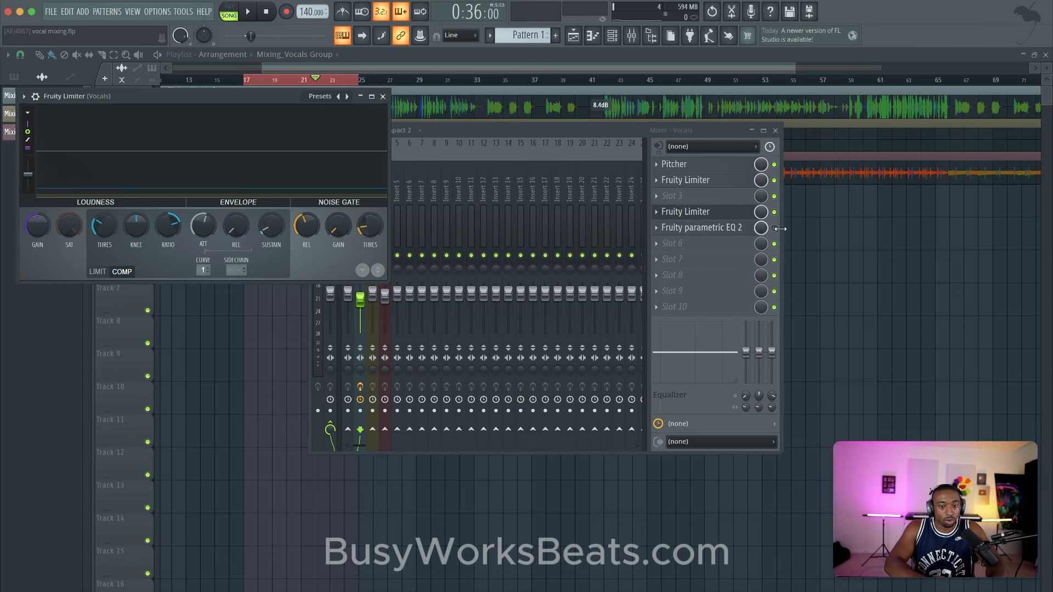
click(716, 212)
click(718, 216)
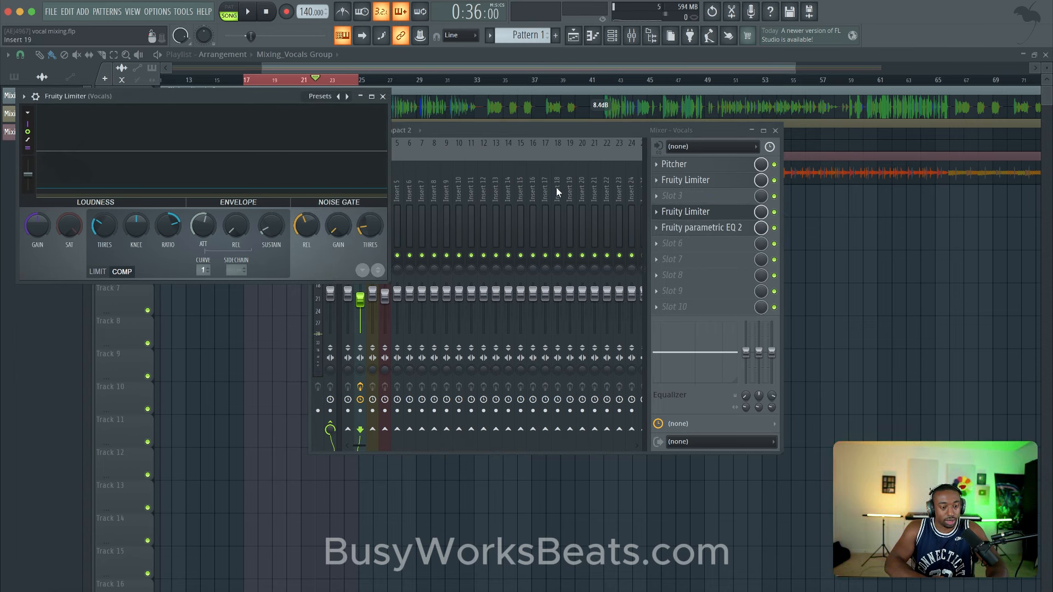
drag(734, 200, 734, 185)
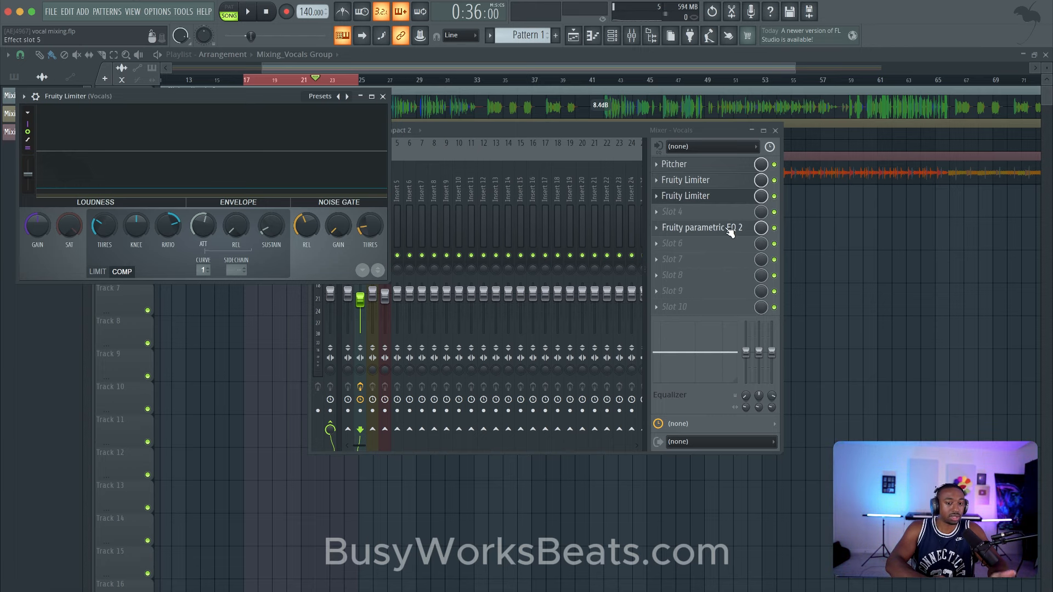
drag(729, 228, 731, 212)
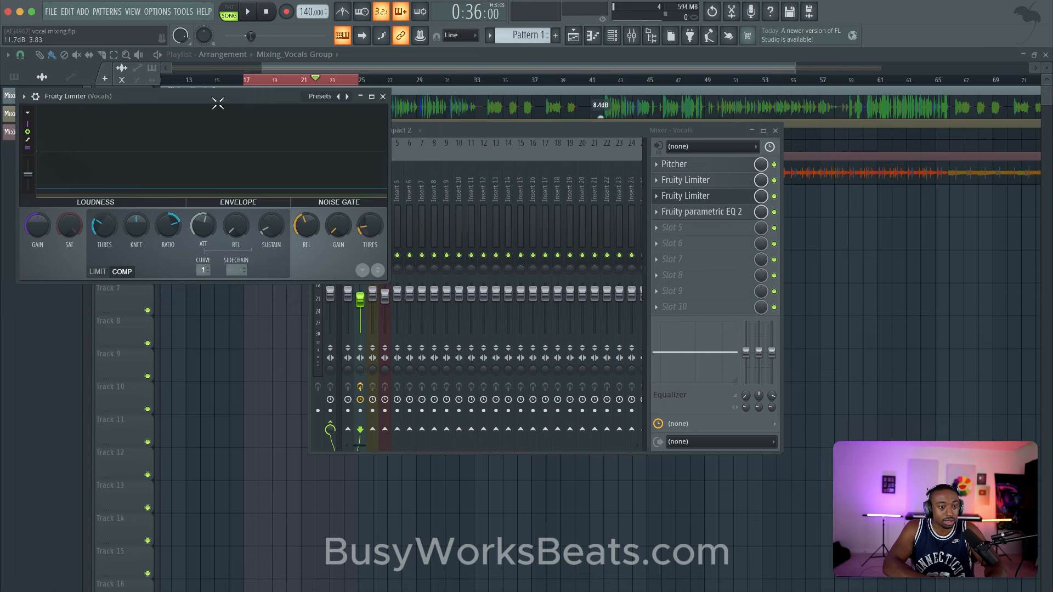
- Switch the second Fruity Limiter to limiter mode and audition the vocals
drag(217, 103, 272, 122)
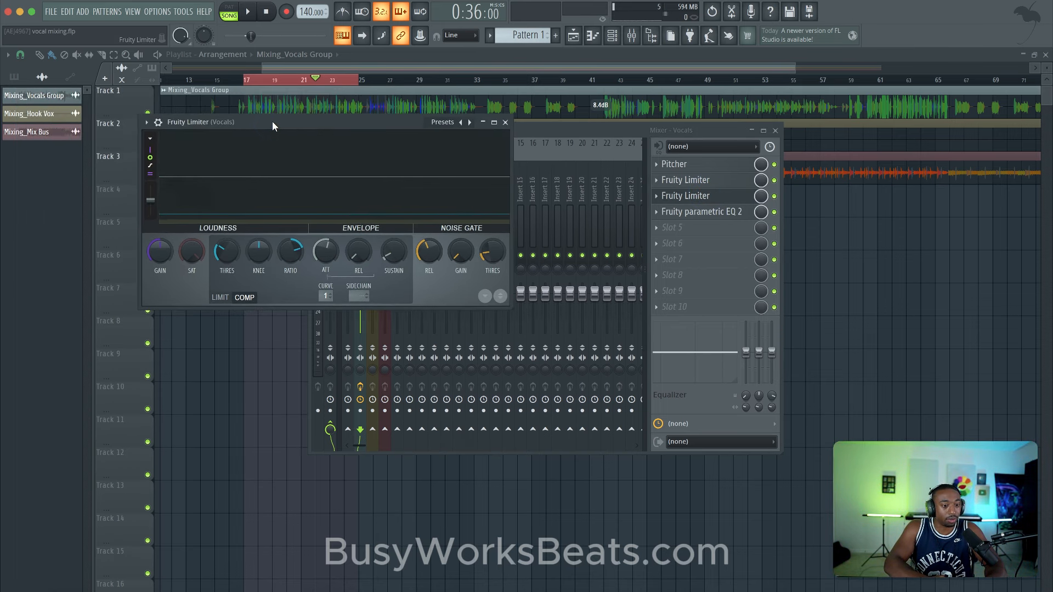
click(221, 298)
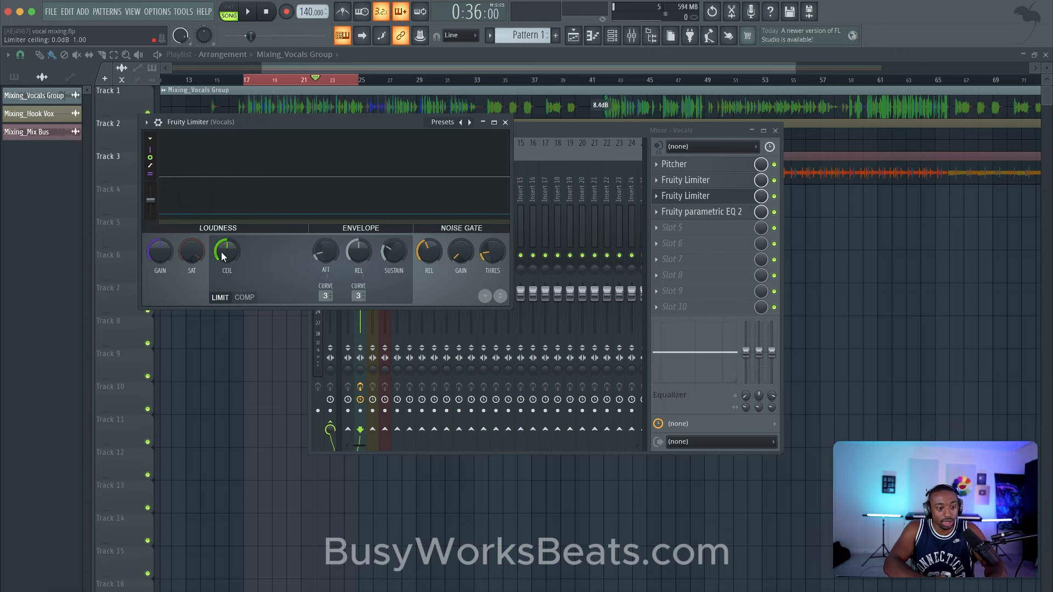
key(space)
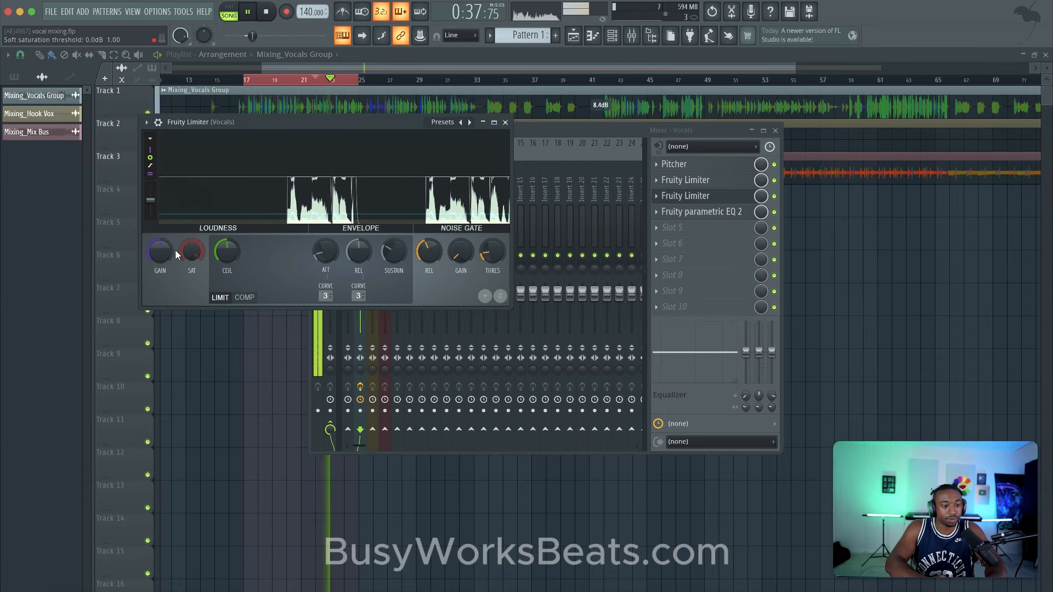
key(space)
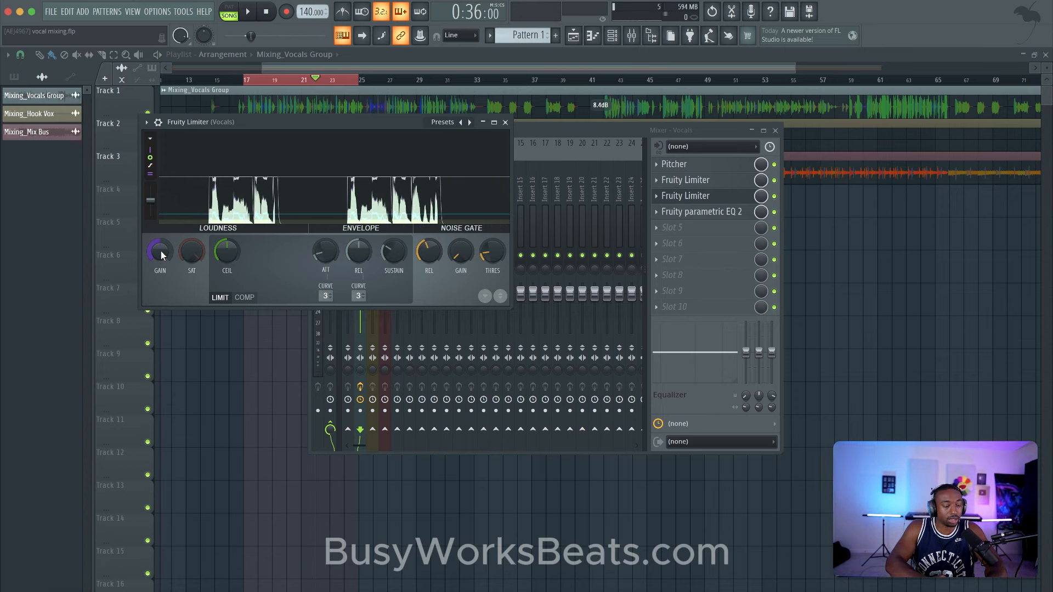
- Raise the second Fruity Limiter's gain past 3.1 dB during playback to drive the vocals into the limiter
key(space)
drag(162, 256, 168, 228)
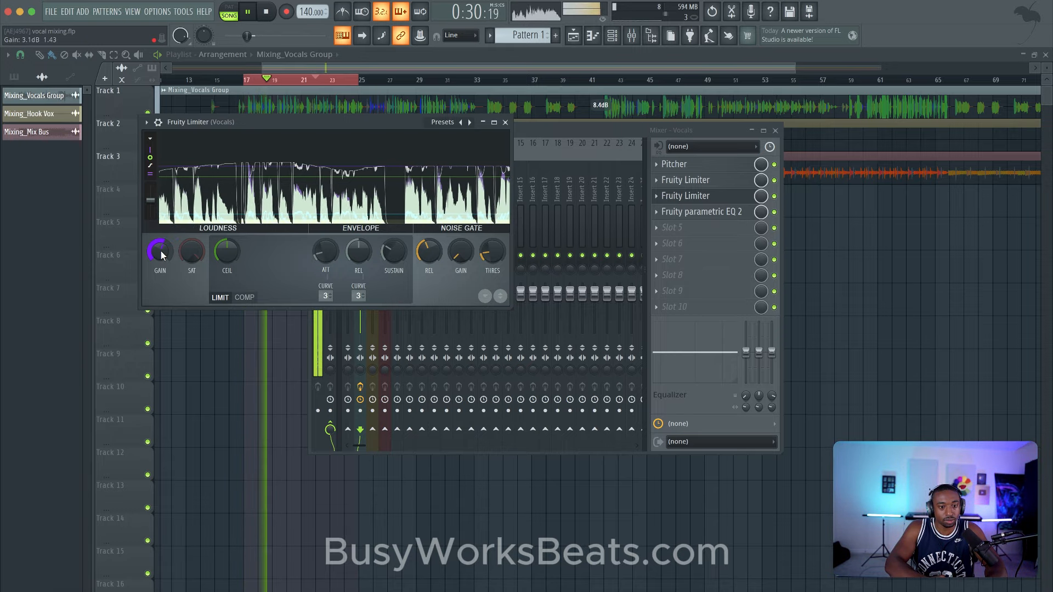
key(space)
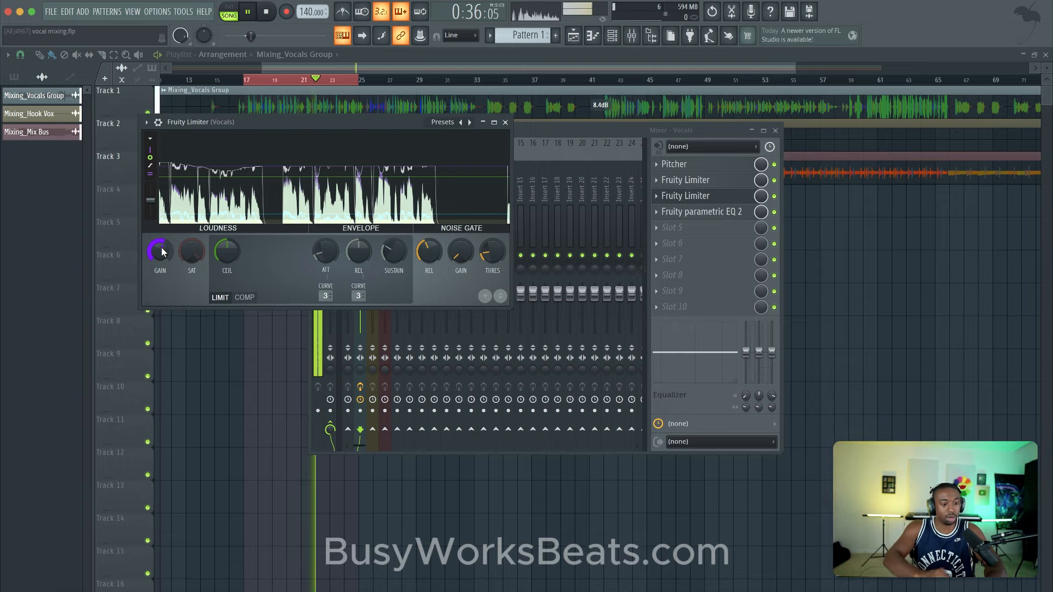
key(space)
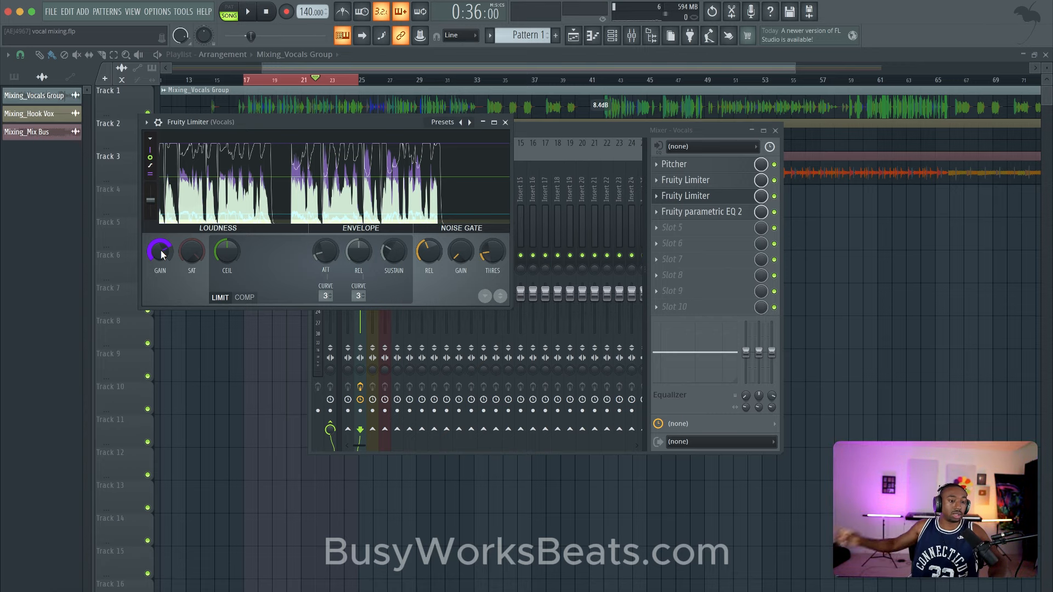
- Set the BEAT track's volume to about -1.5 dB during playback and reselect the Vocals track
click(505, 122)
click(387, 221)
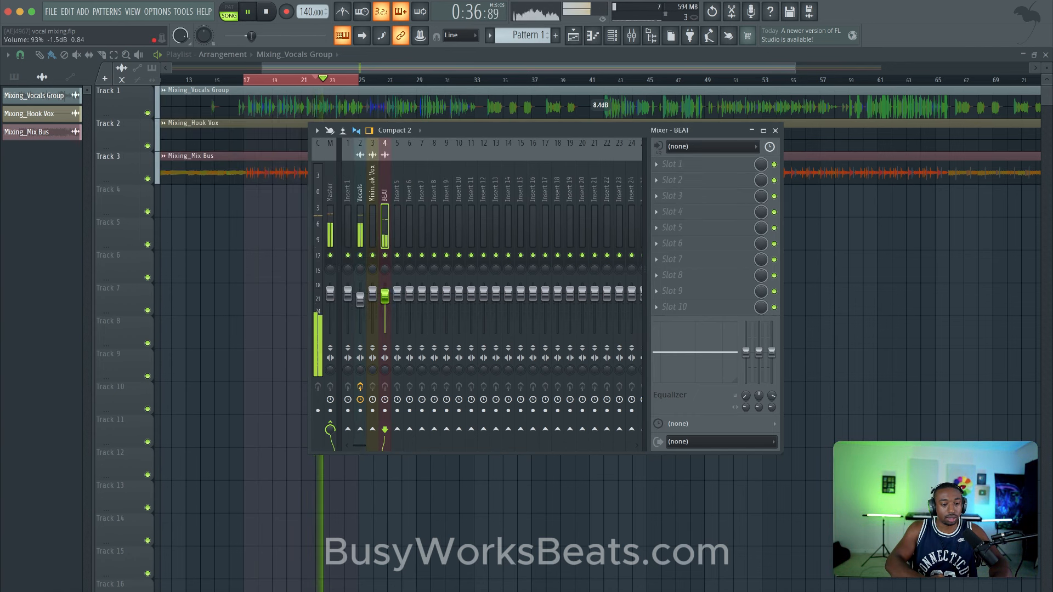
click(365, 241)
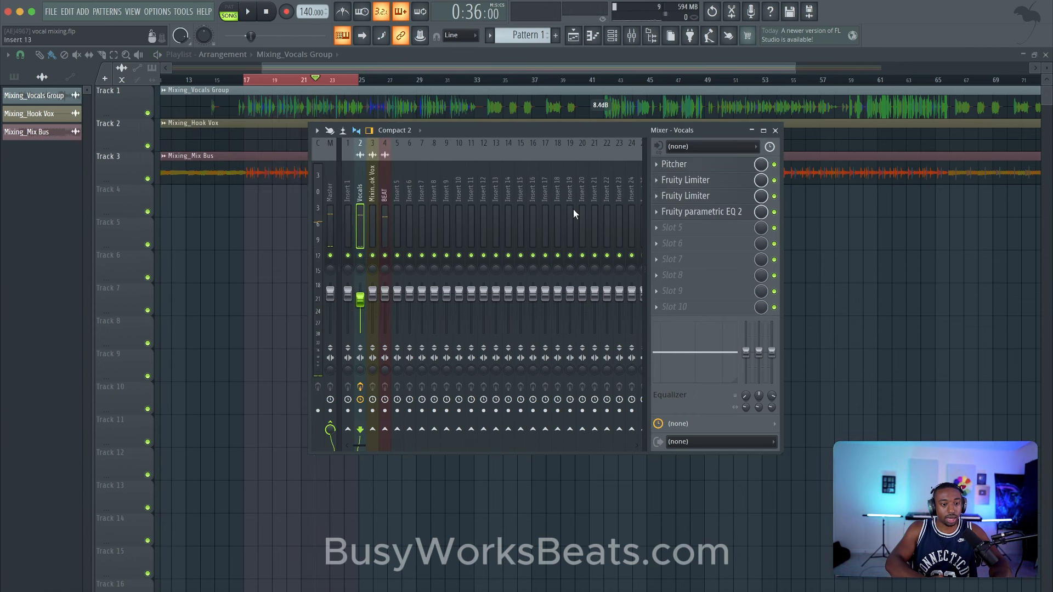
- Review the settings of Pitcher, both Fruity Limiters and Fruity parametric EQ 2 on the Vocals track
click(714, 212)
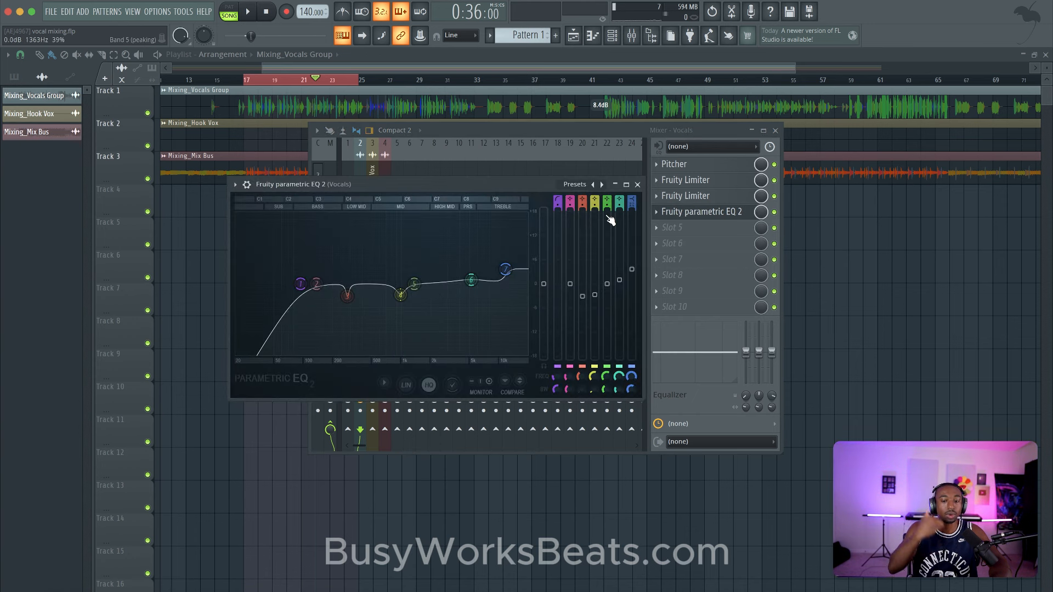
click(637, 185)
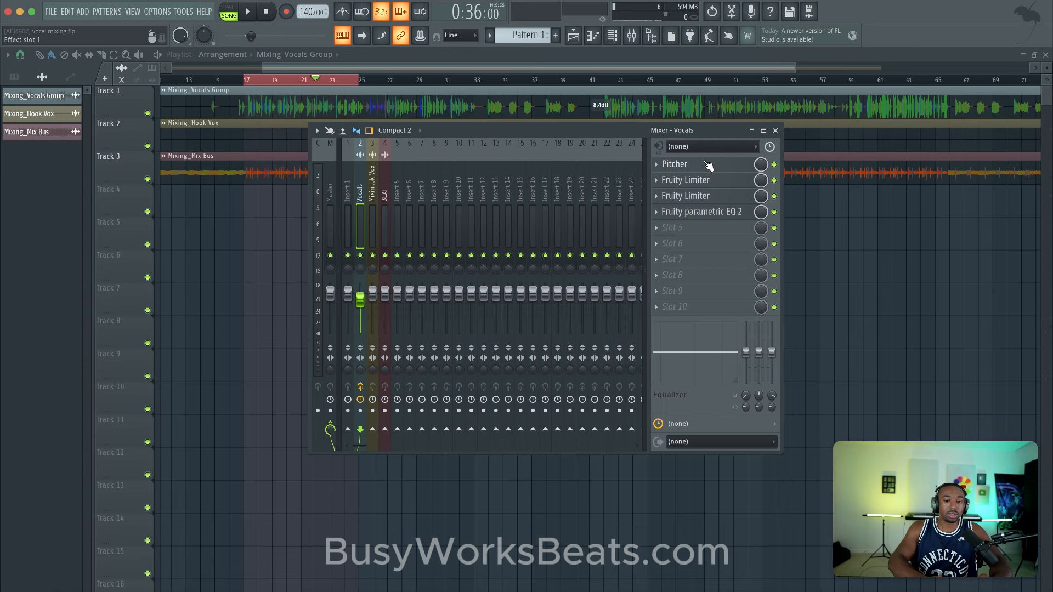
click(706, 167)
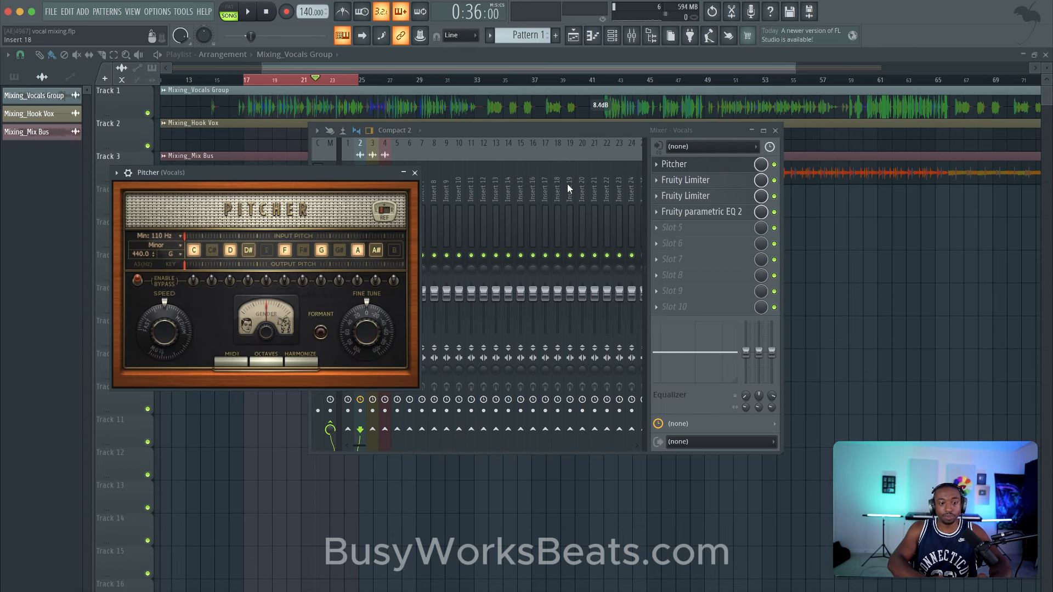
click(688, 183)
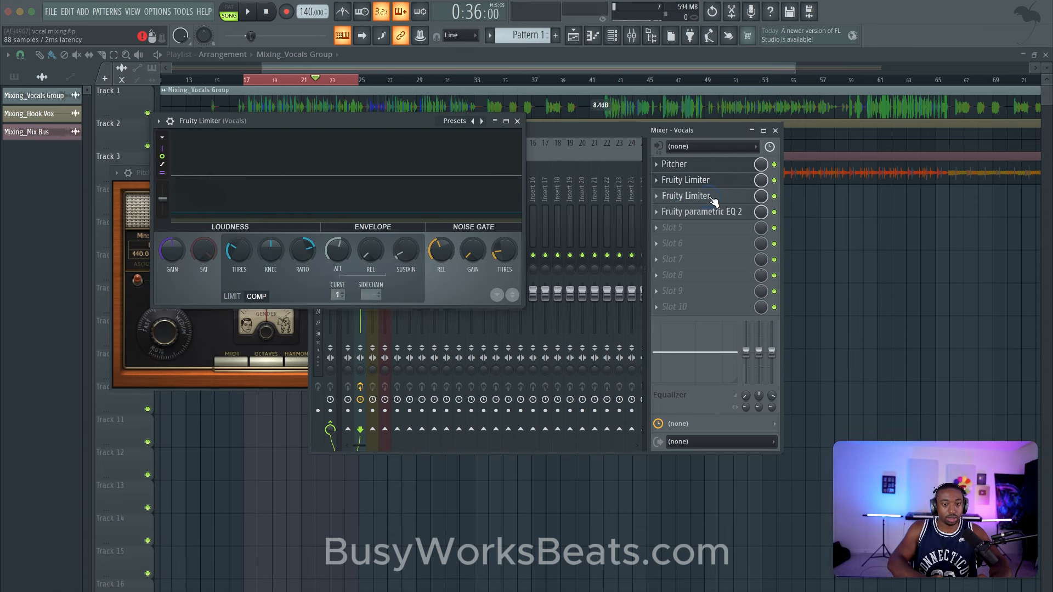
click(689, 198)
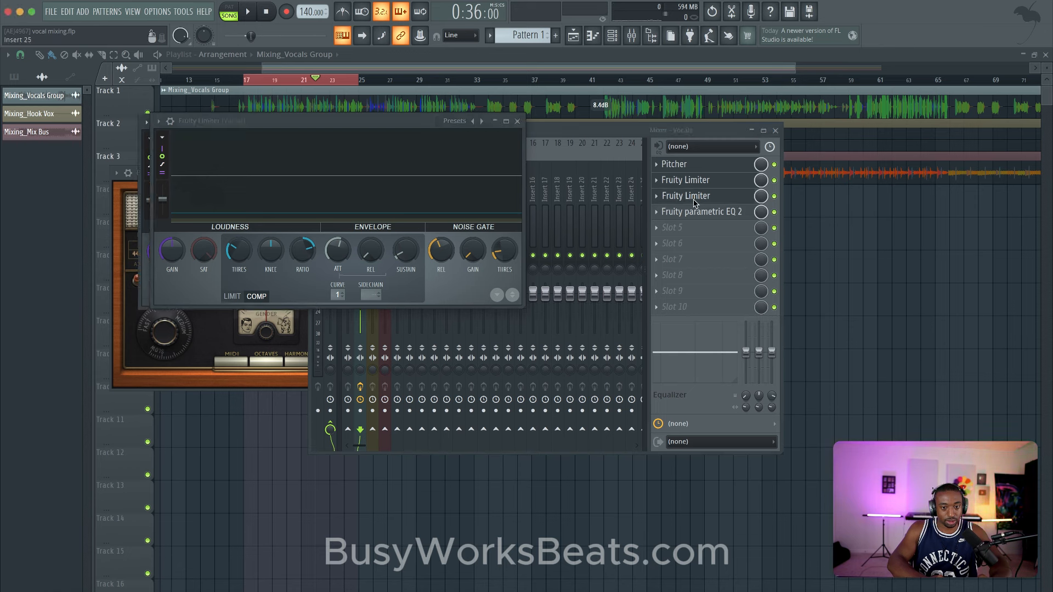
click(706, 215)
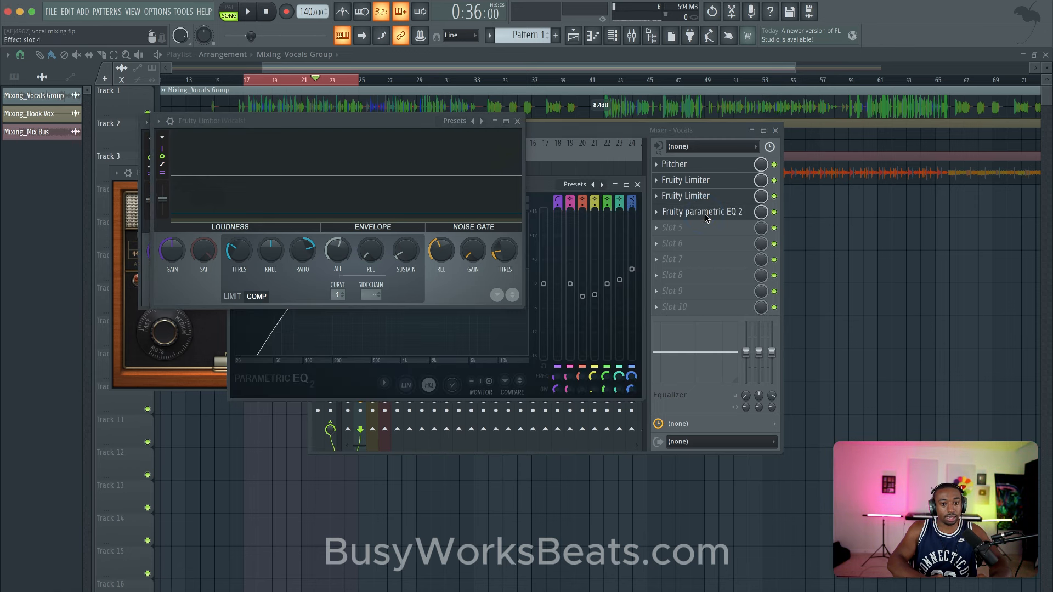
click(637, 184)
click(517, 121)
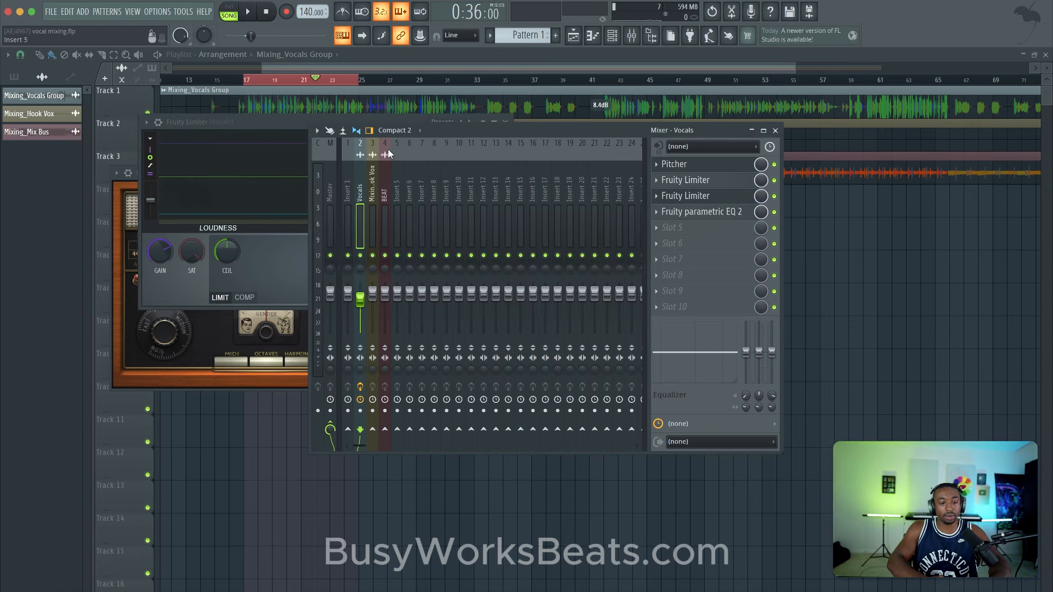
- Close the open effect plugin windows of the Vocals track
click(254, 124)
click(503, 121)
click(245, 173)
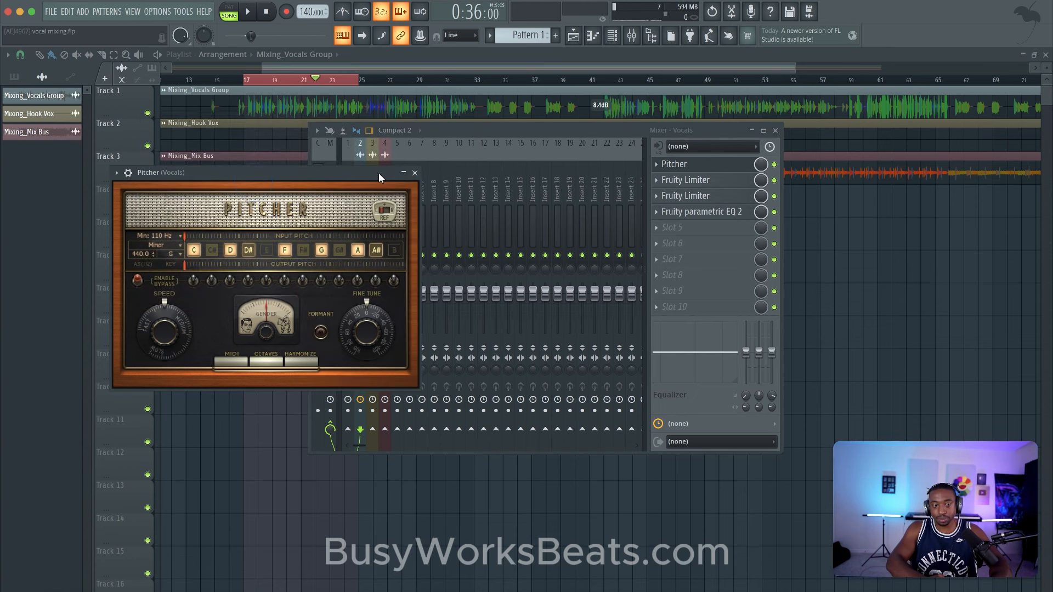
click(415, 174)
- Rename mixer track Insert 5 as Delay and Insert 6 as Reverb
click(395, 202)
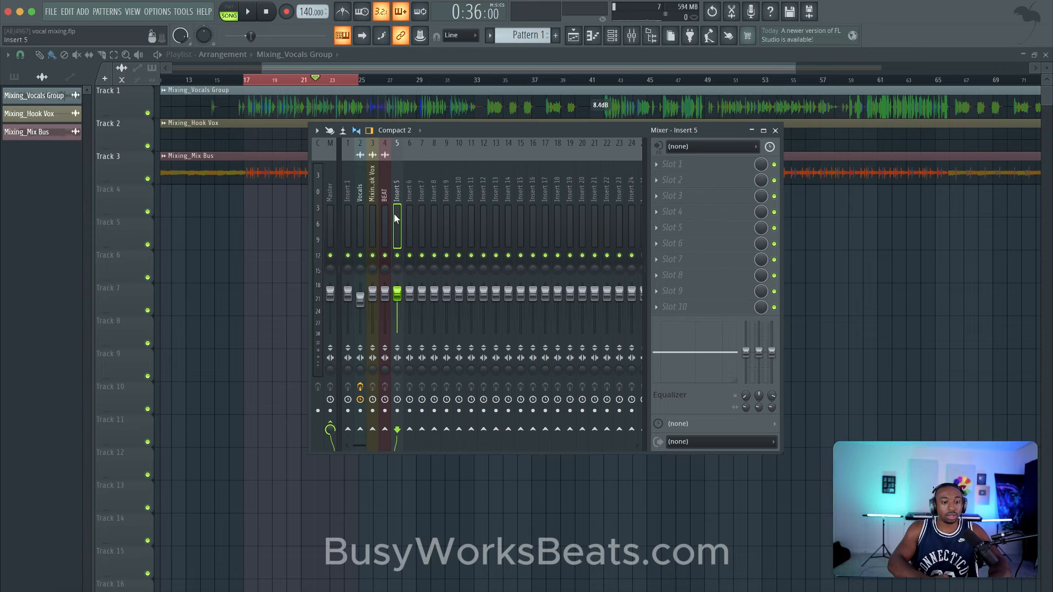
key(F2)
key(Return)
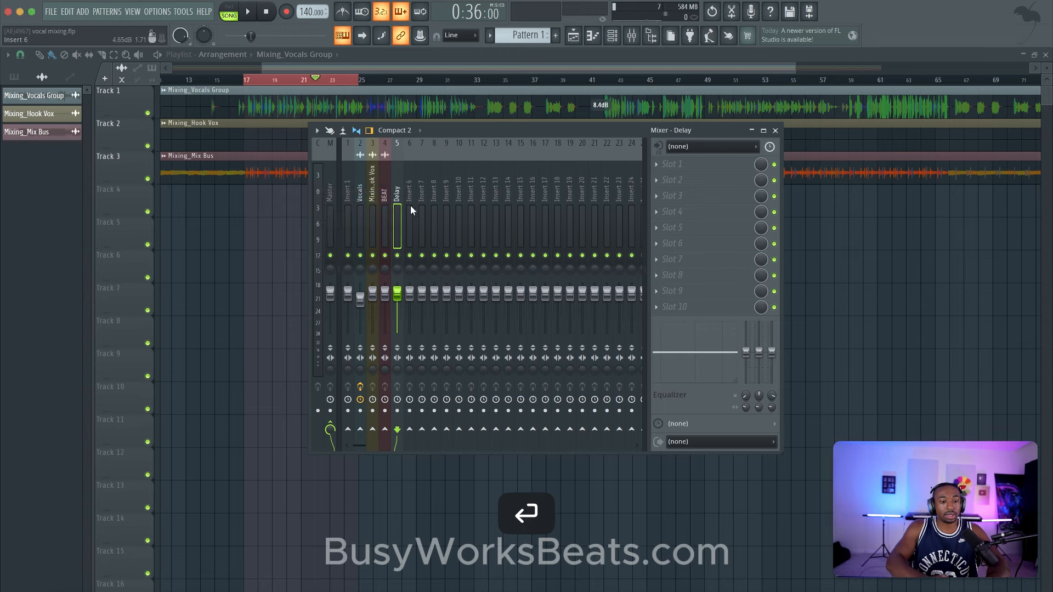
right_click(410, 205)
click(439, 154)
text(Reverb)
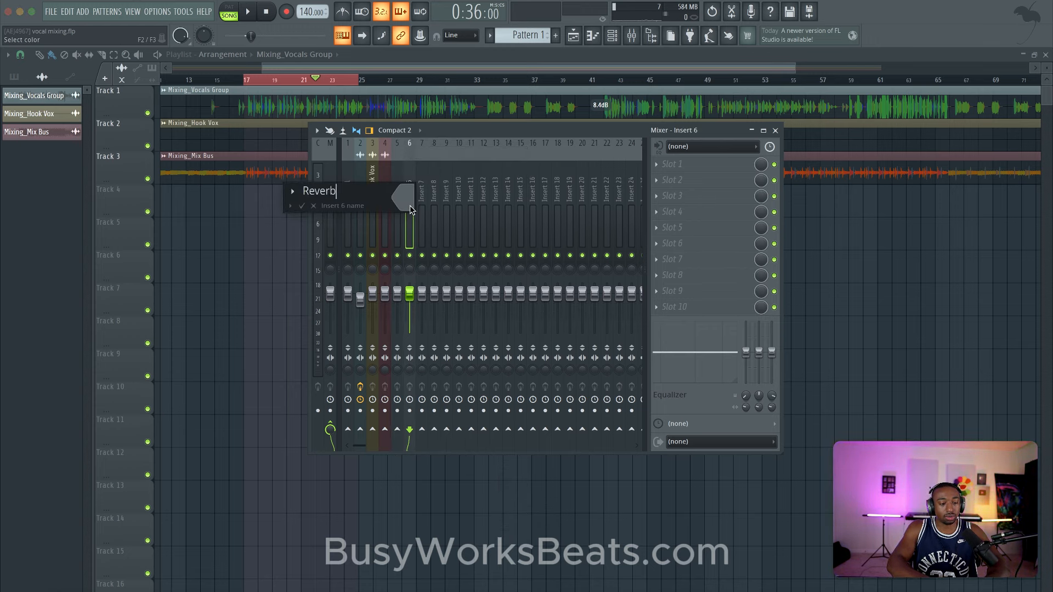
key(Return)
- Load Fruity Delay 3 into the first effect slot of the Delay track and close its window
click(399, 200)
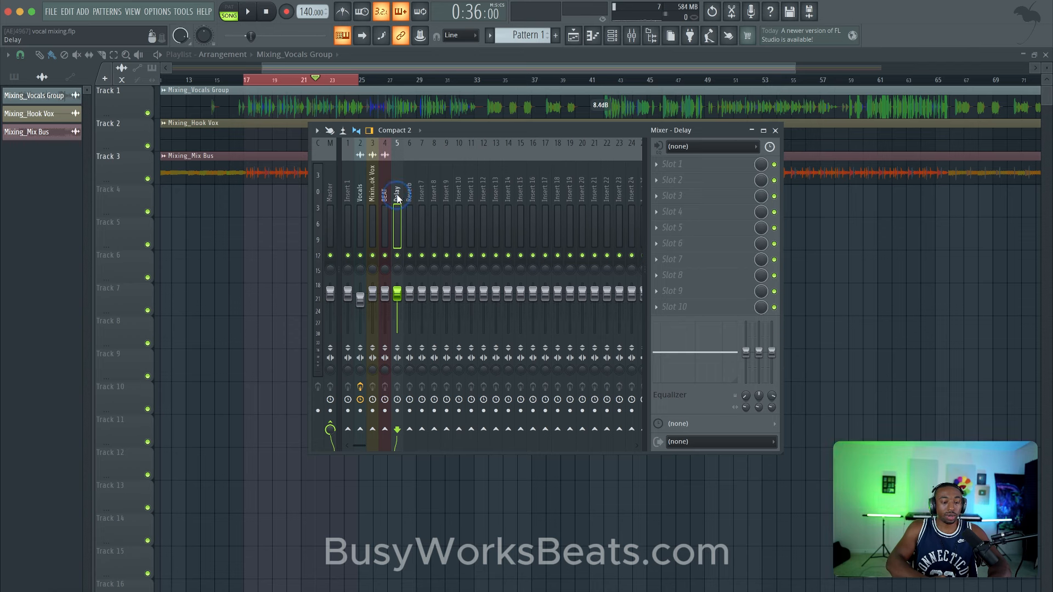
click(677, 172)
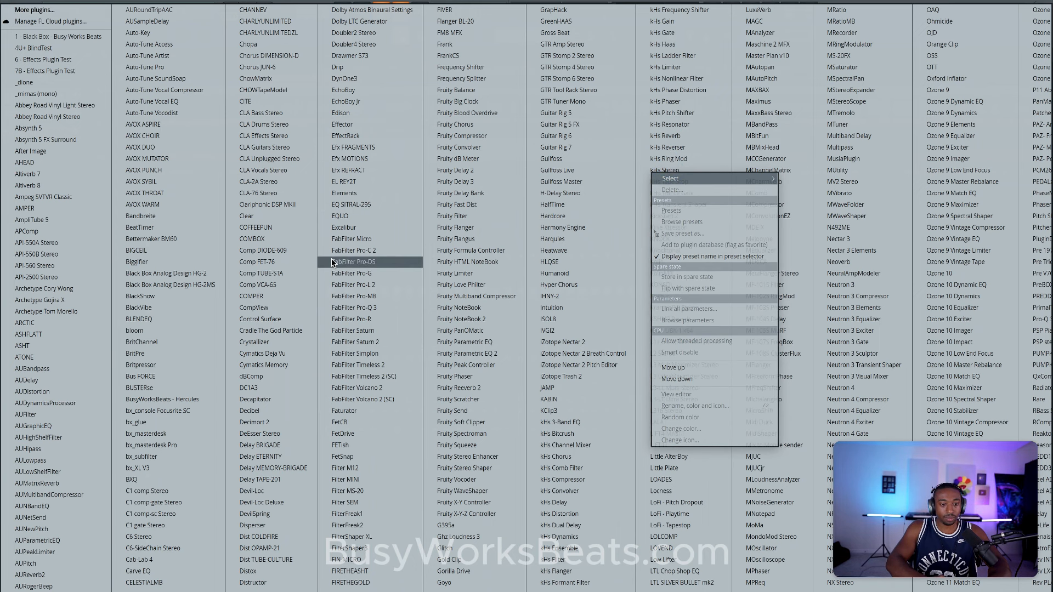
click(473, 182)
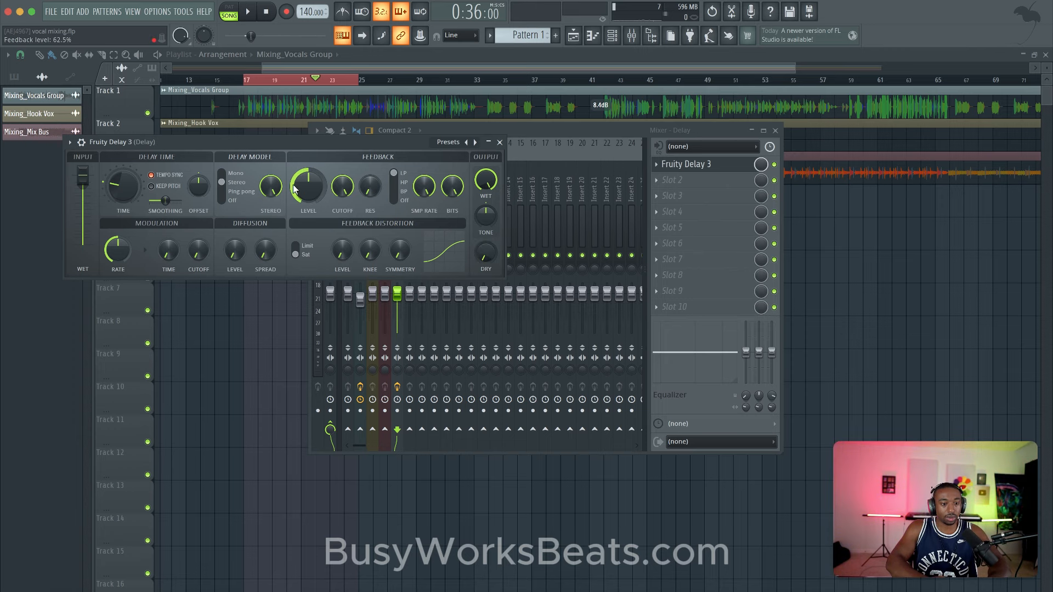
click(501, 142)
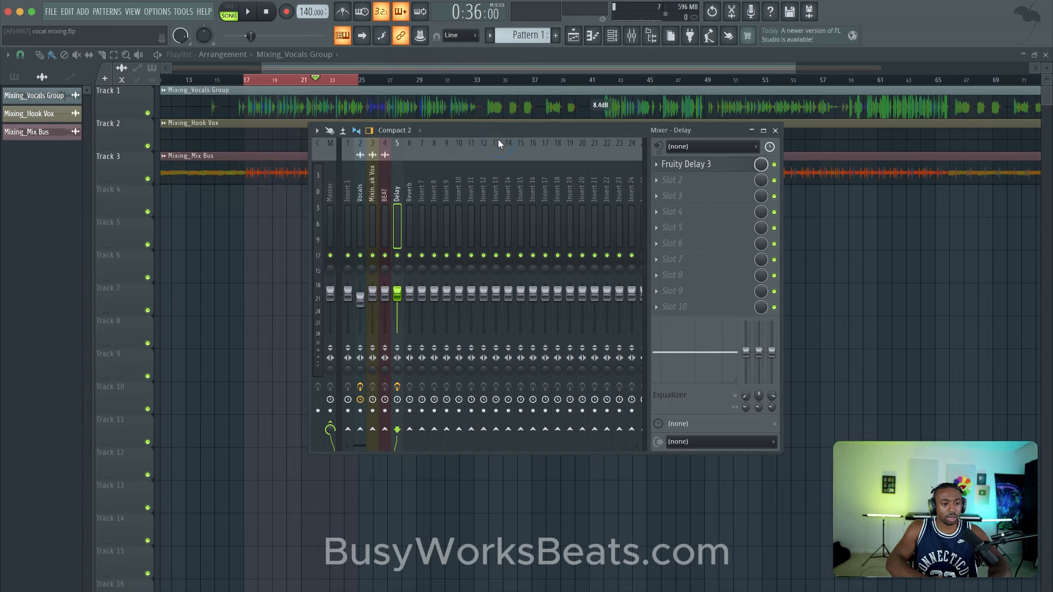
- Load Fruity Reeverb 2 into the first effect slot of the Reverb track
click(412, 214)
click(673, 174)
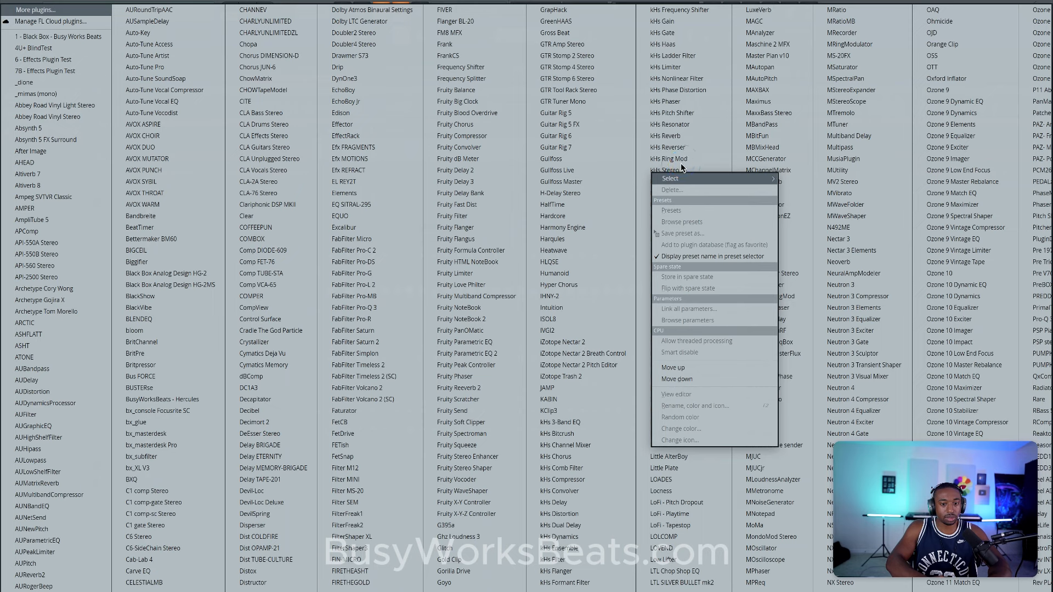
click(467, 388)
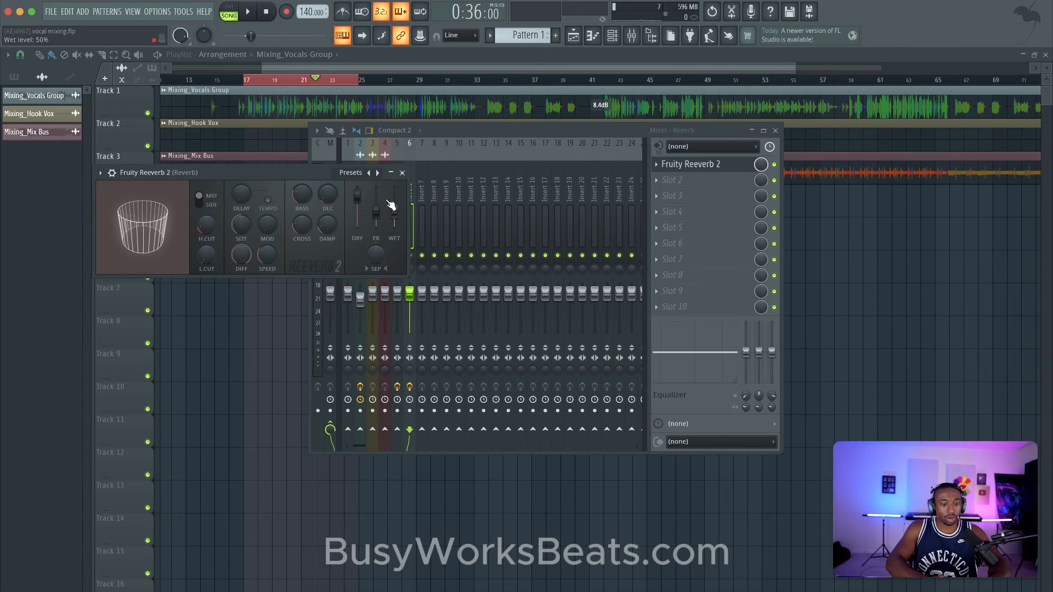
- Raise Fruity Reeverb 2's wet level, turn its dry level fully down and set the low cut to about 190 Hz
right_click(392, 210)
click(379, 191)
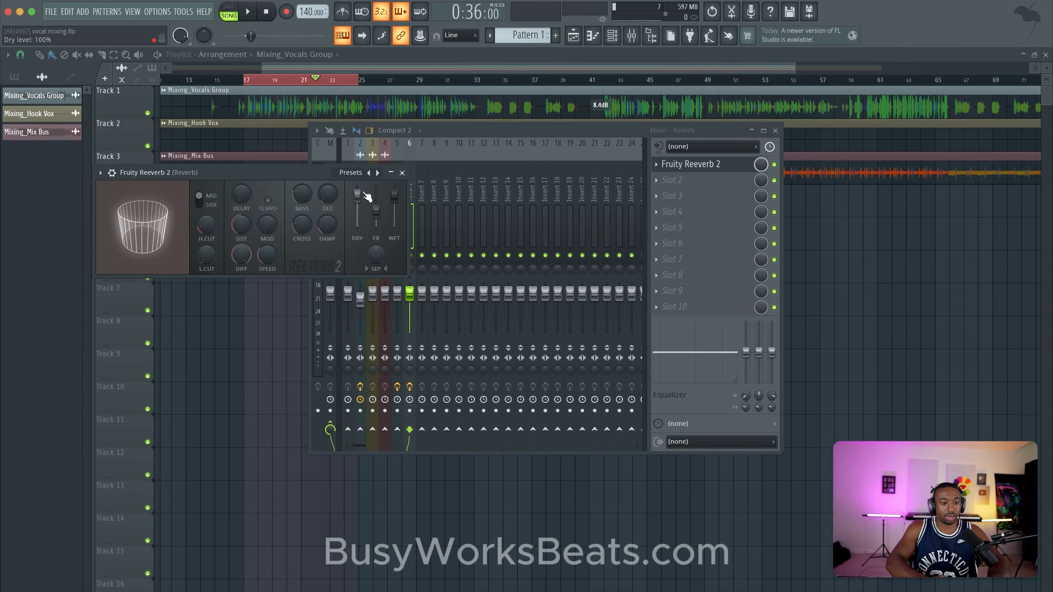
drag(358, 196, 357, 228)
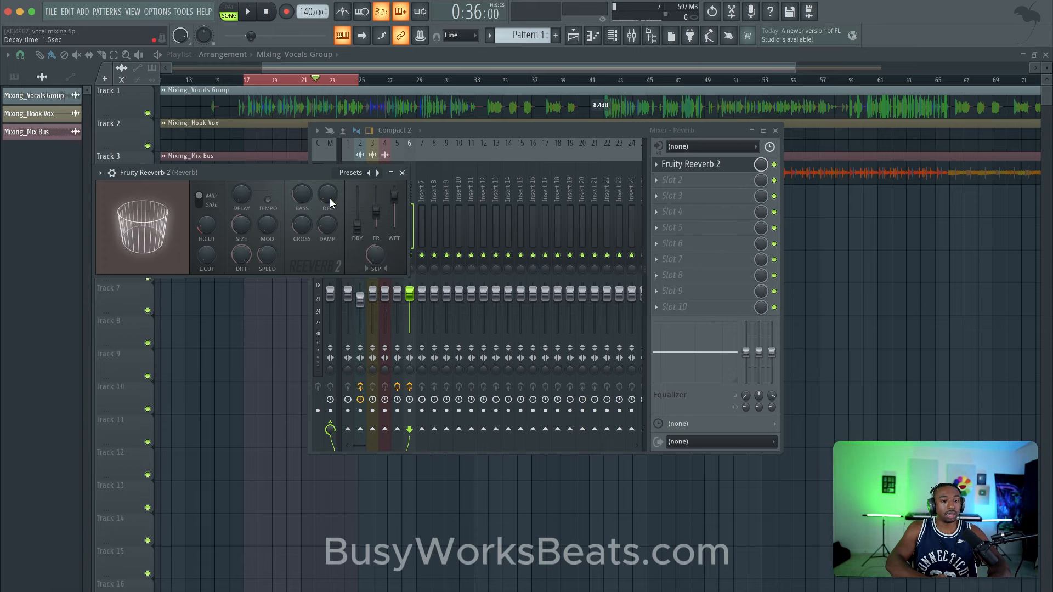
click(359, 172)
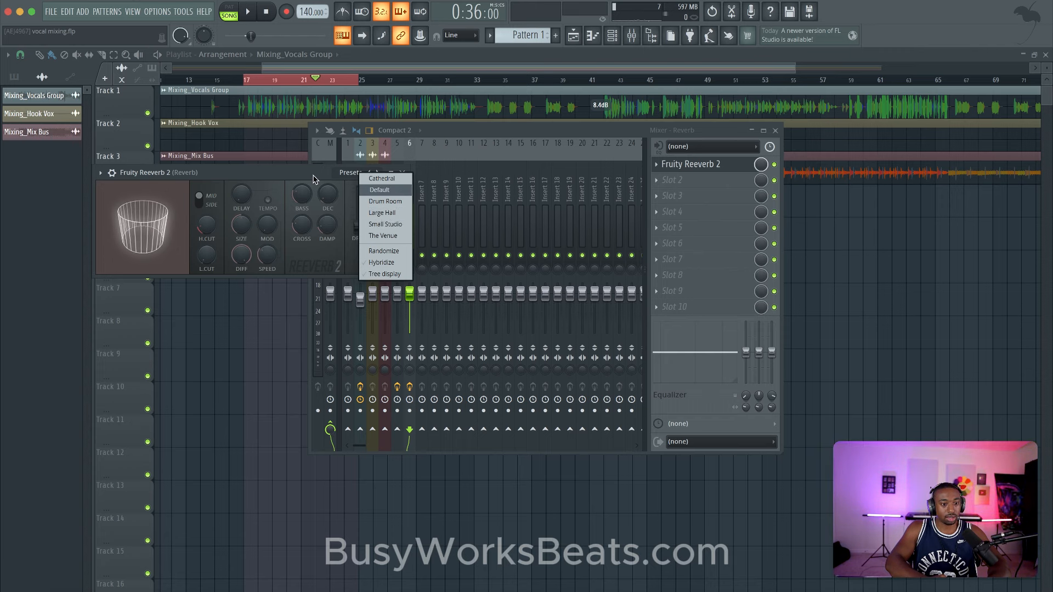
click(398, 235)
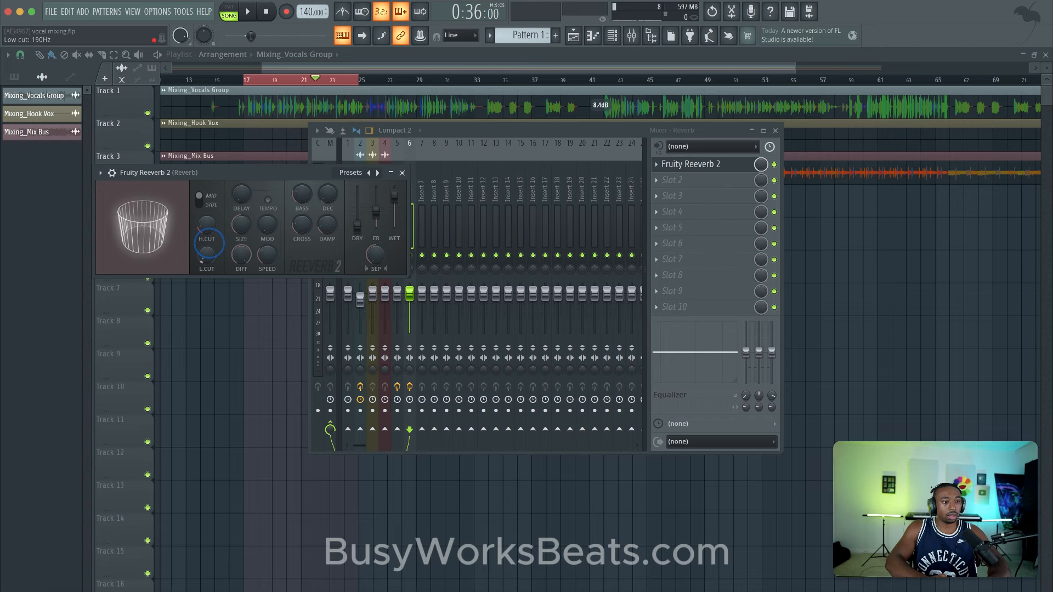
click(402, 172)
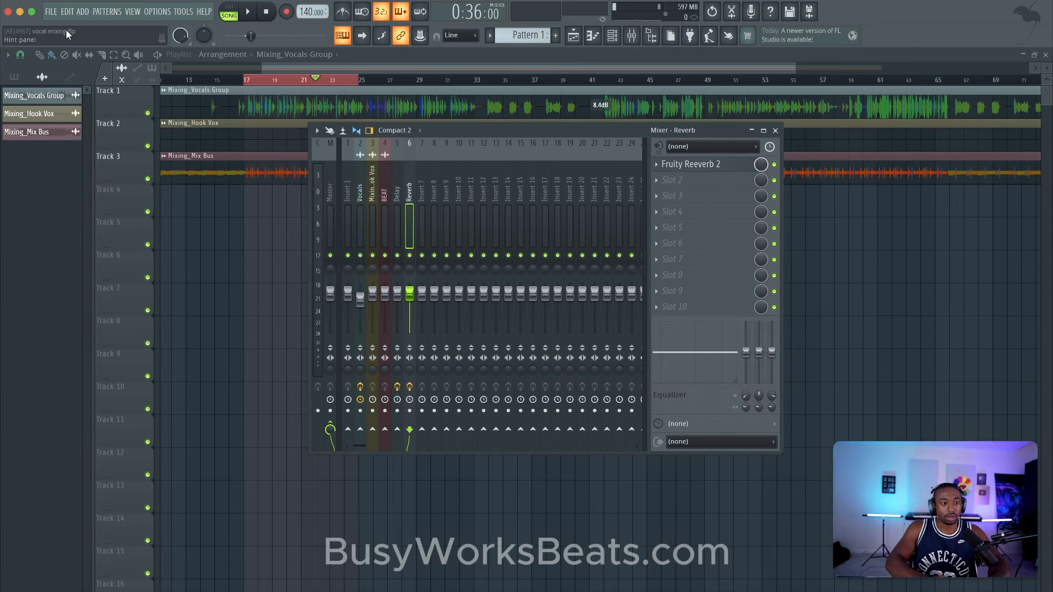
- Send the Vocals track to the Delay track and lower the send level while auditioning playback
click(360, 211)
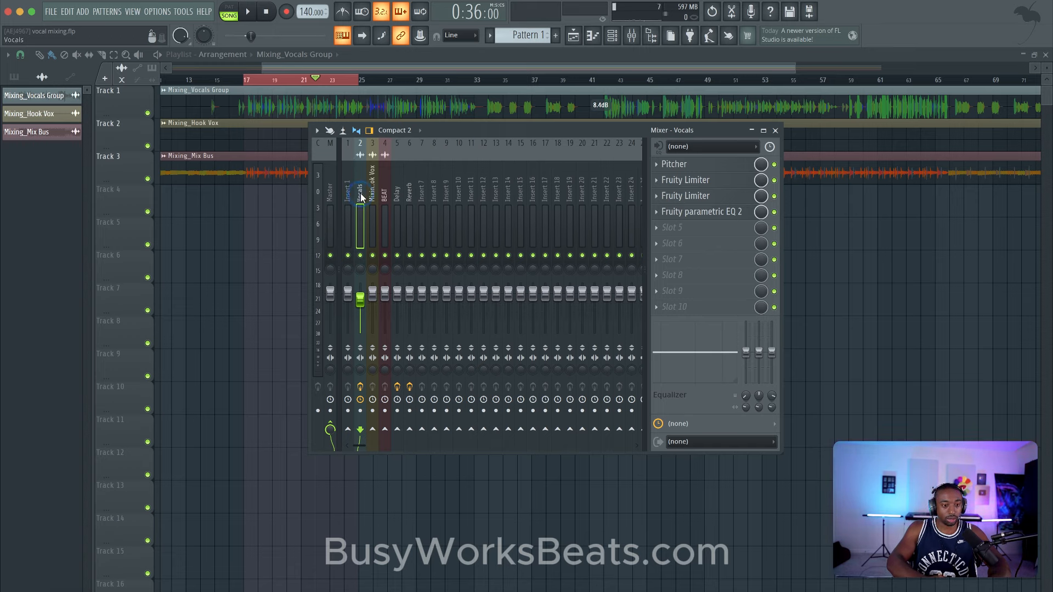
click(402, 433)
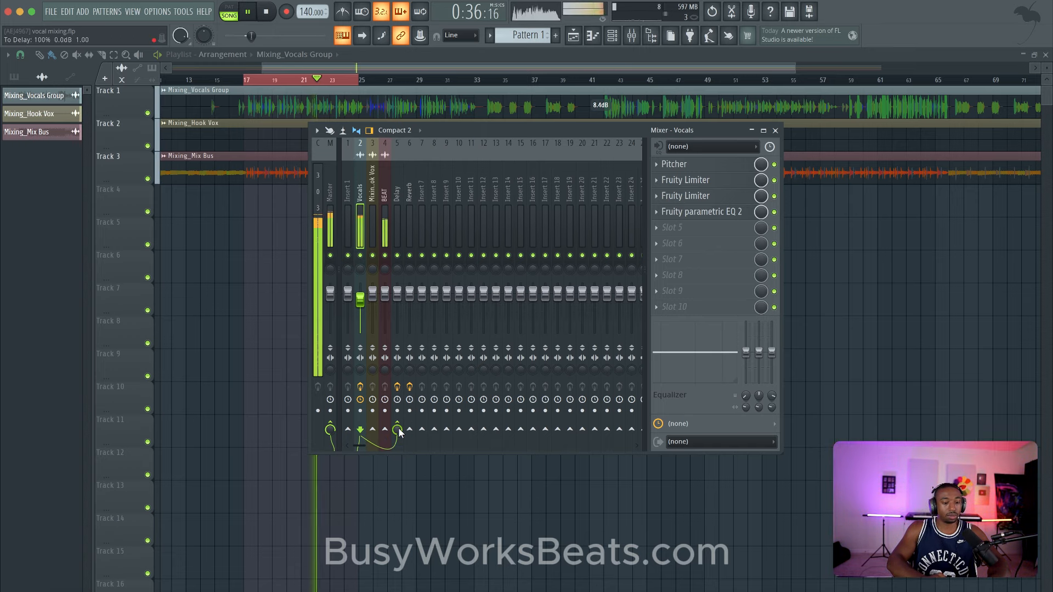
drag(400, 433, 399, 521)
key(space)
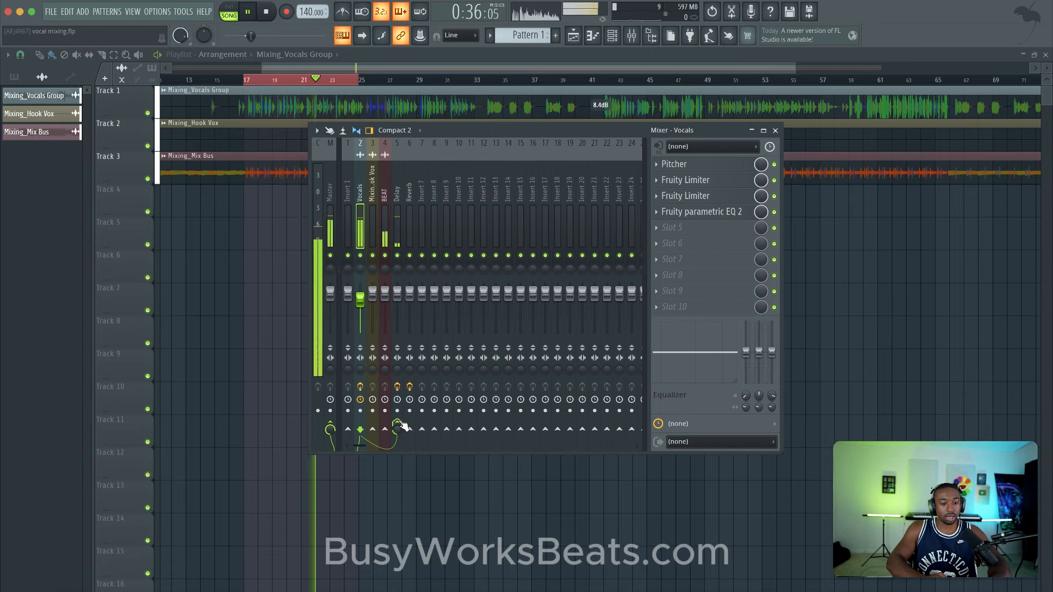
key(space)
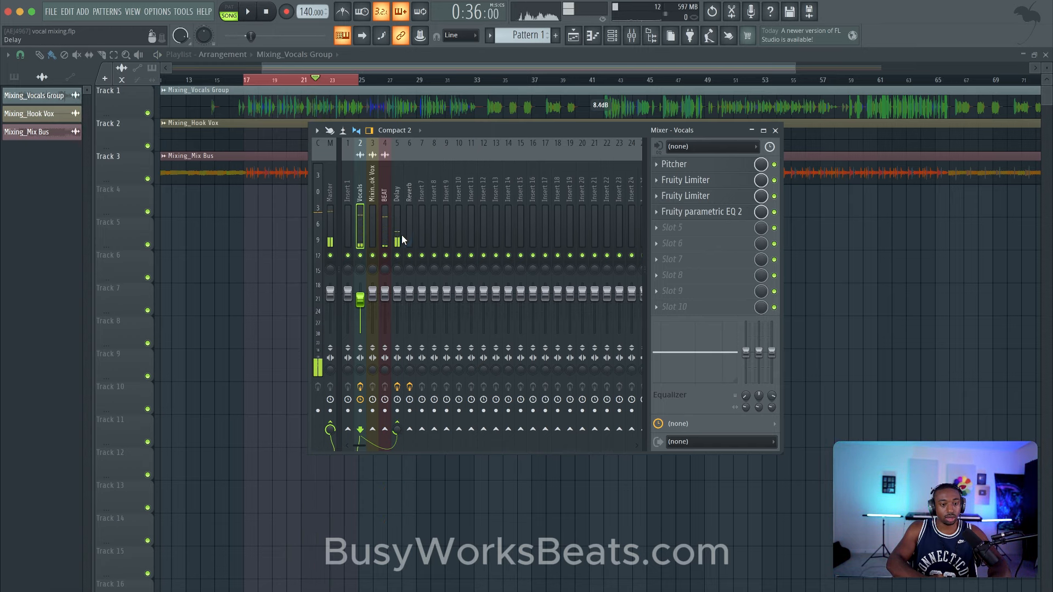
- Copy Fruity Delay 3 from the Delay track onto the Reverb track and close its window
click(401, 233)
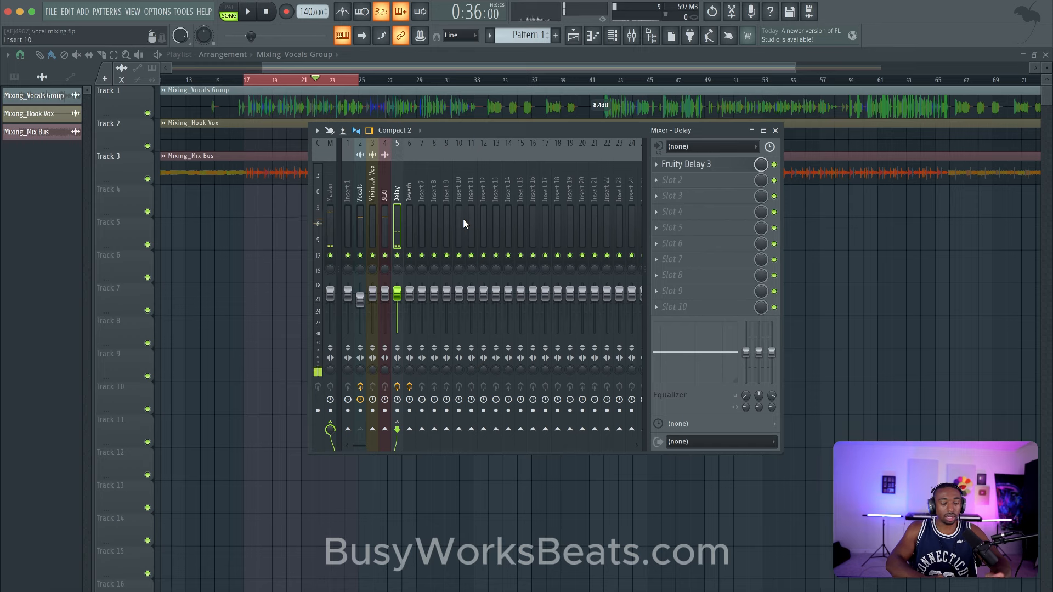
click(409, 215)
click(398, 213)
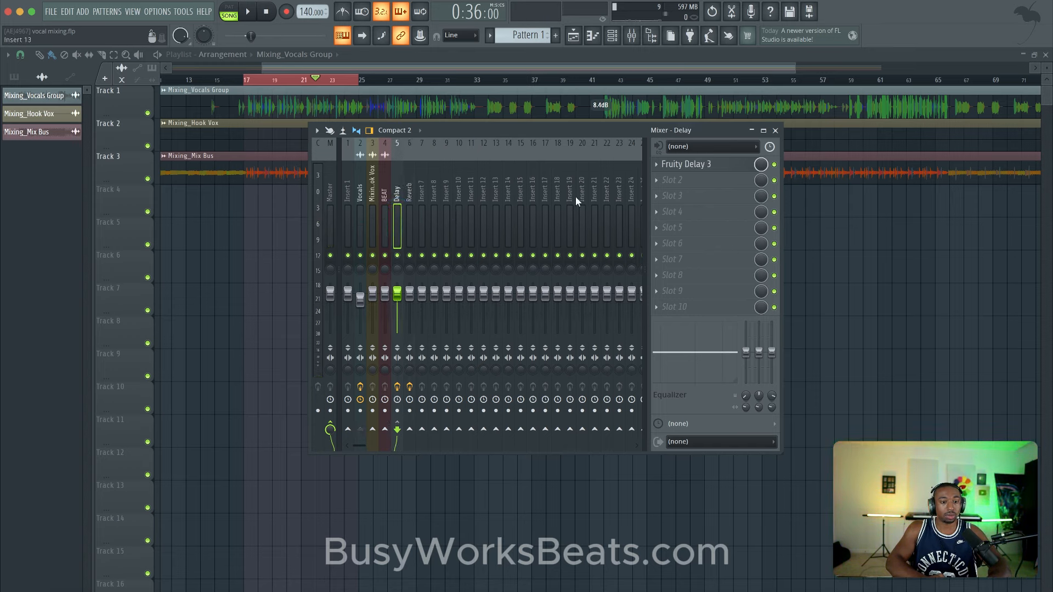
click(659, 167)
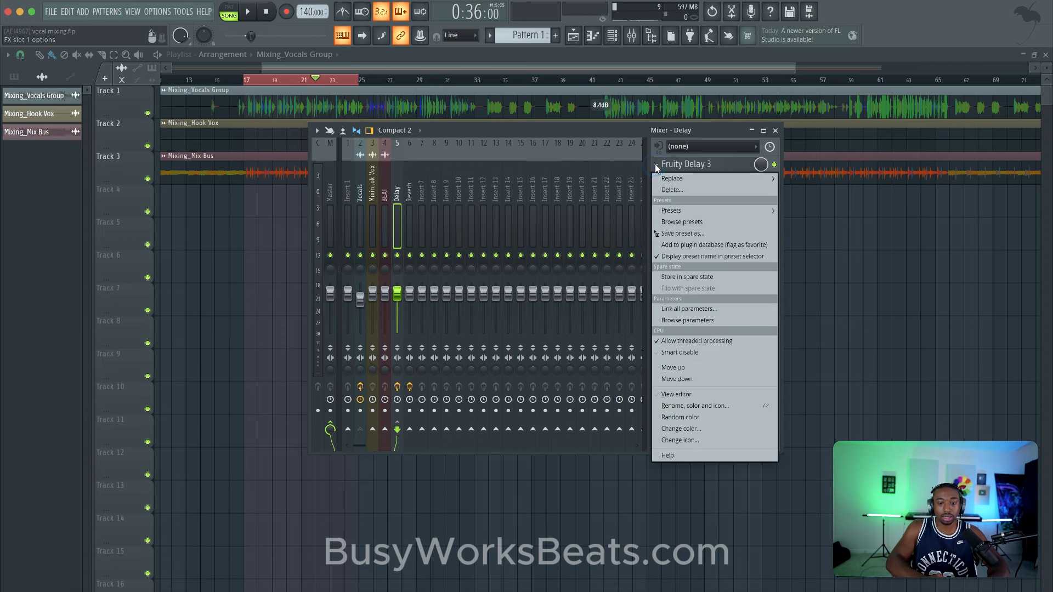
drag(711, 237, 409, 208)
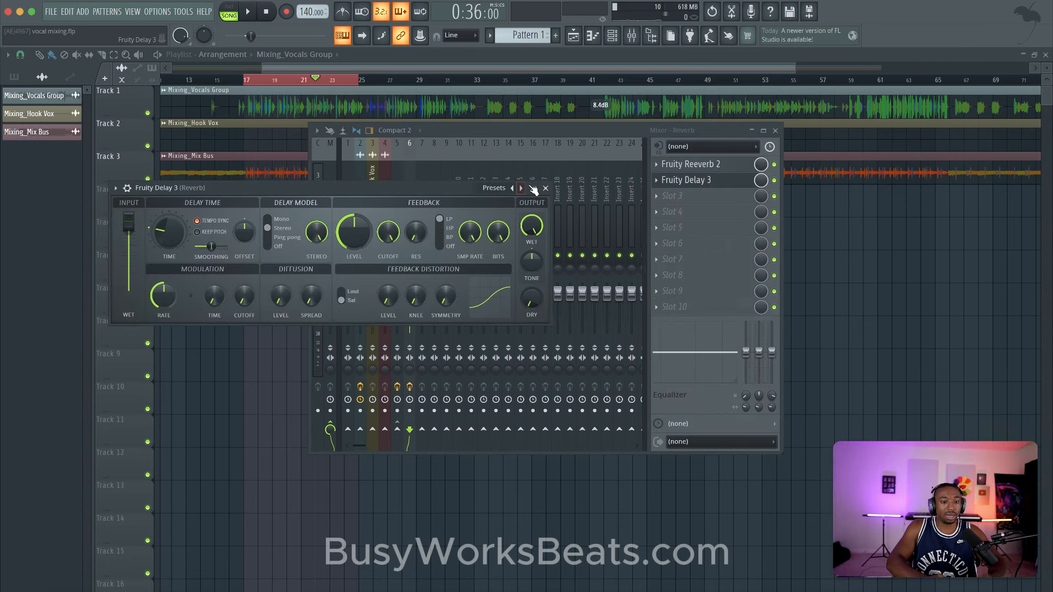
click(545, 187)
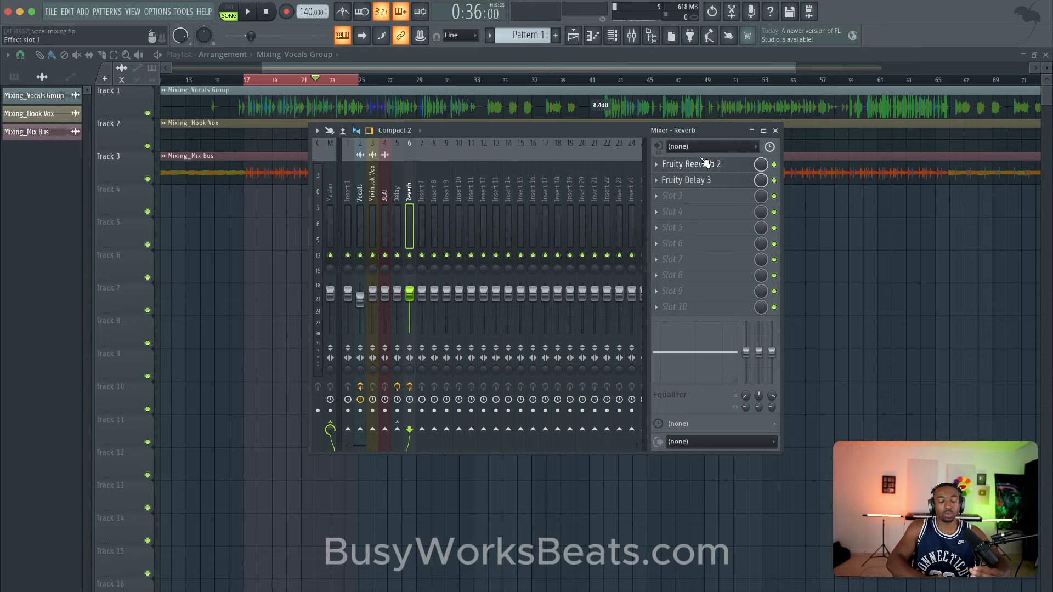
- Move Fruity Delay 3 ahead of Fruity Reeverb 2 on the Reverb track and audition the mix
drag(707, 182, 707, 168)
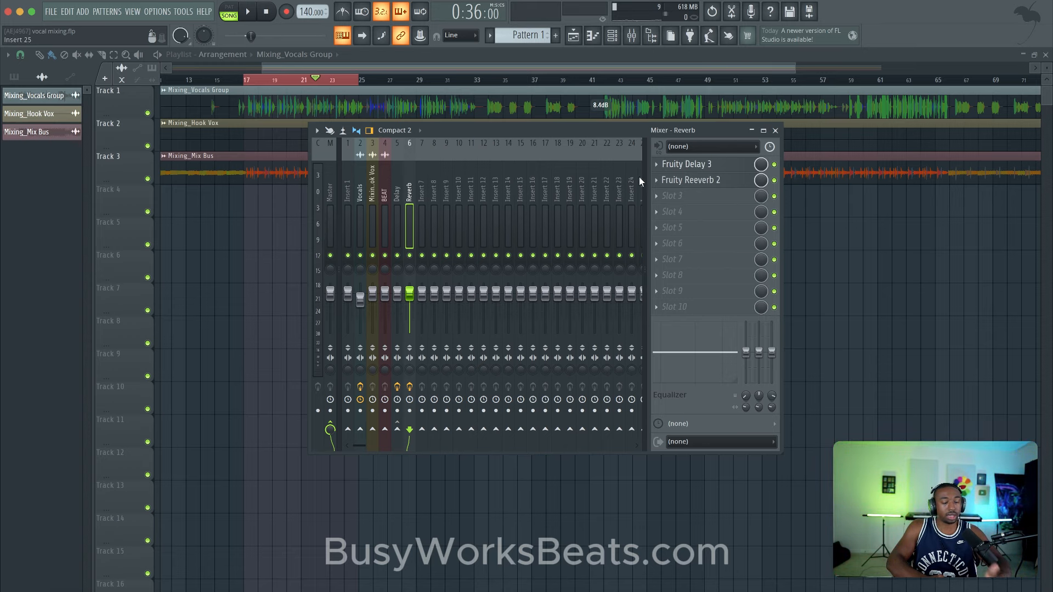
key(space)
key(space)
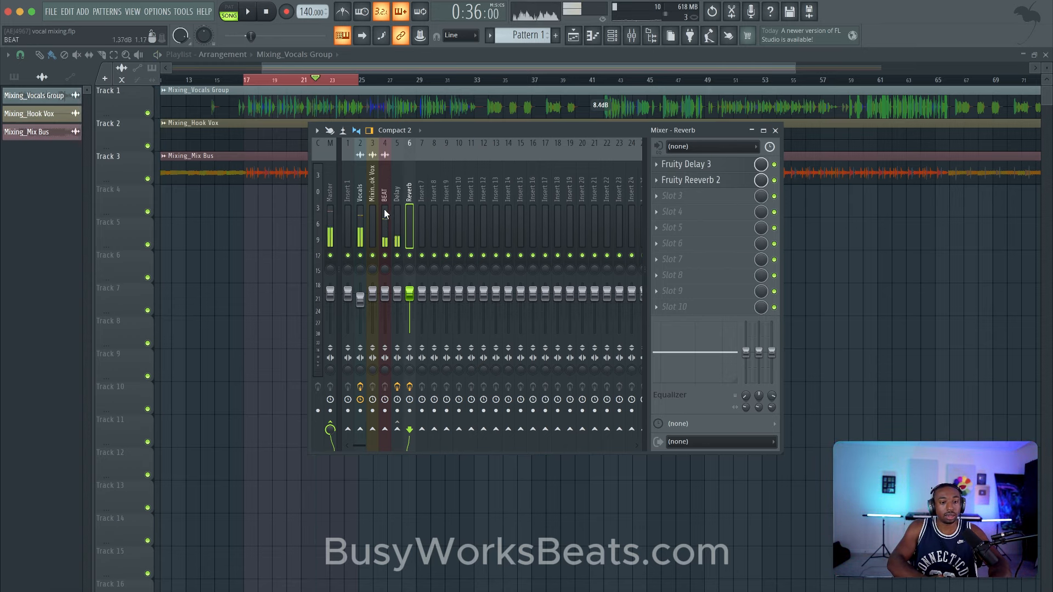
- Mute the Delay track, send Vocals to the Reverb track and lower that send to about 27% during playback
click(398, 244)
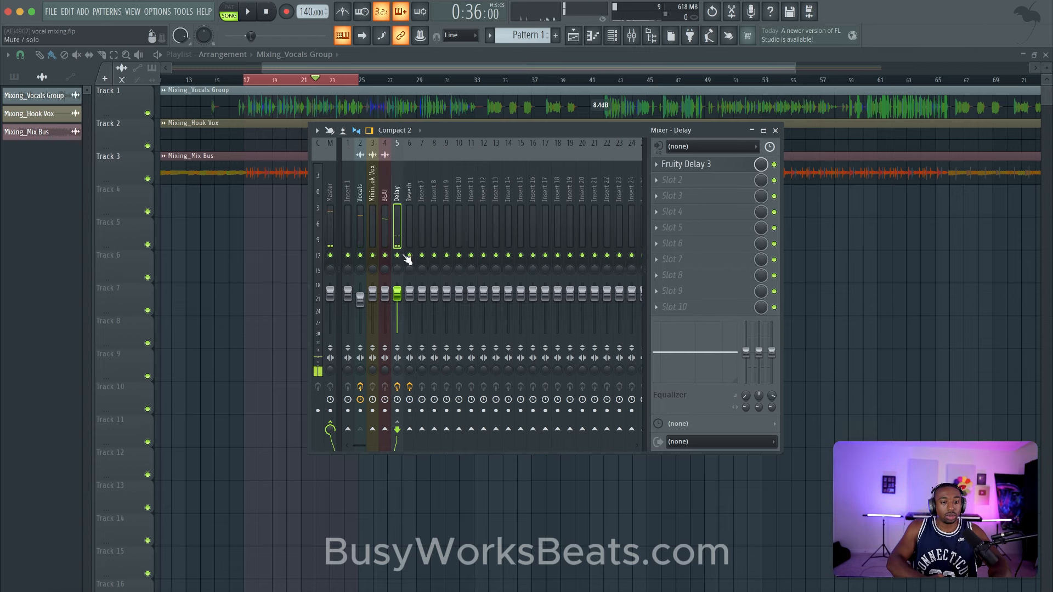
click(361, 215)
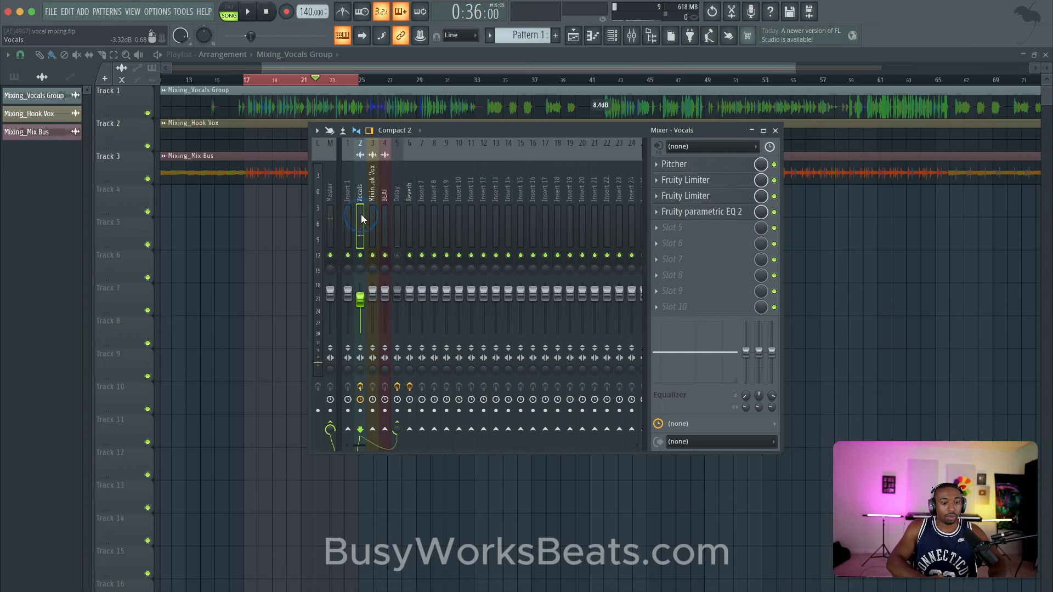
click(410, 429)
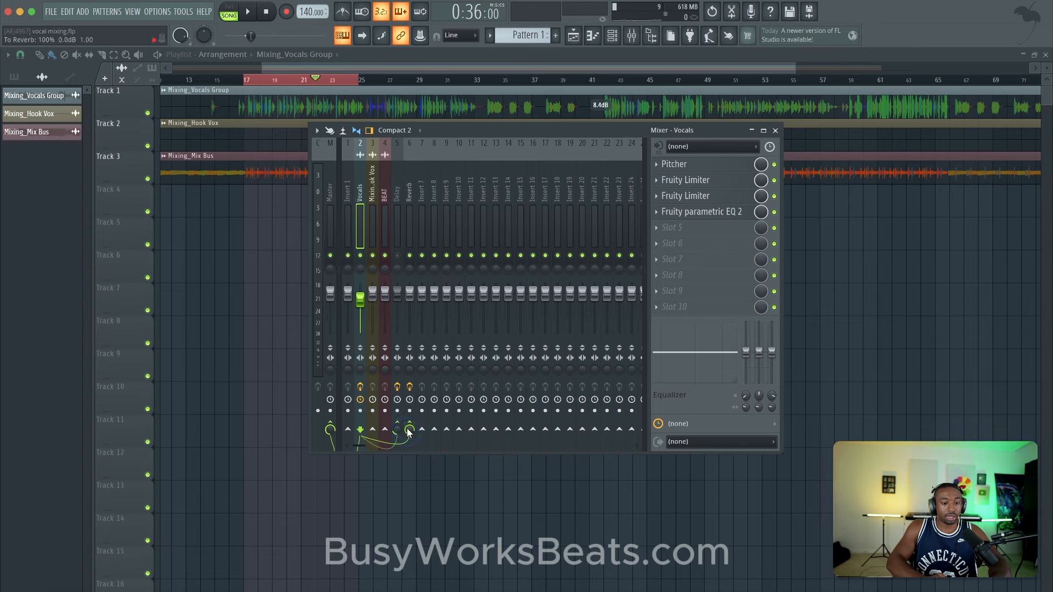
key(space)
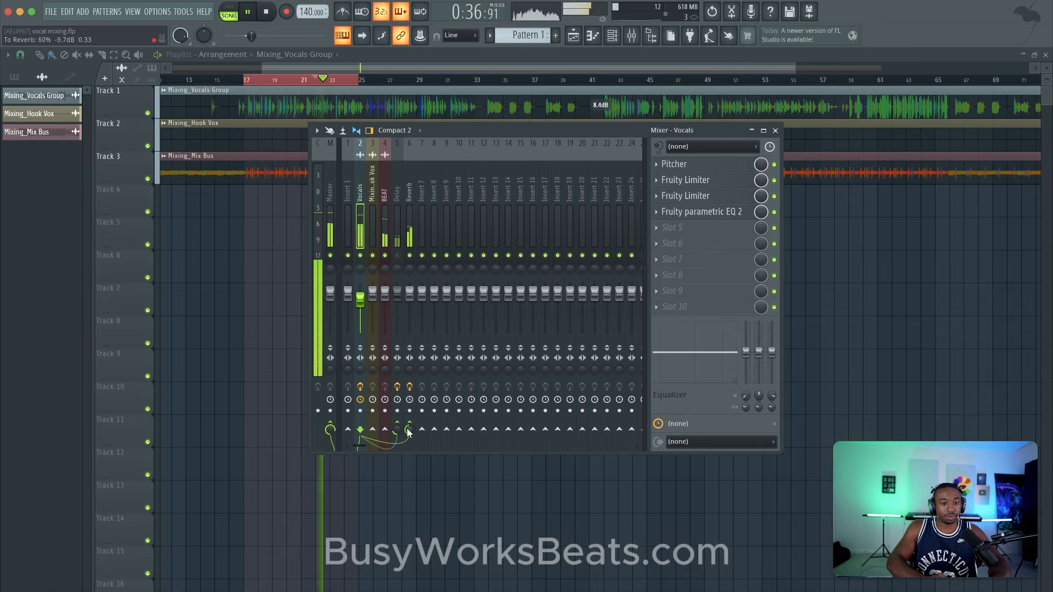
drag(408, 432, 409, 458)
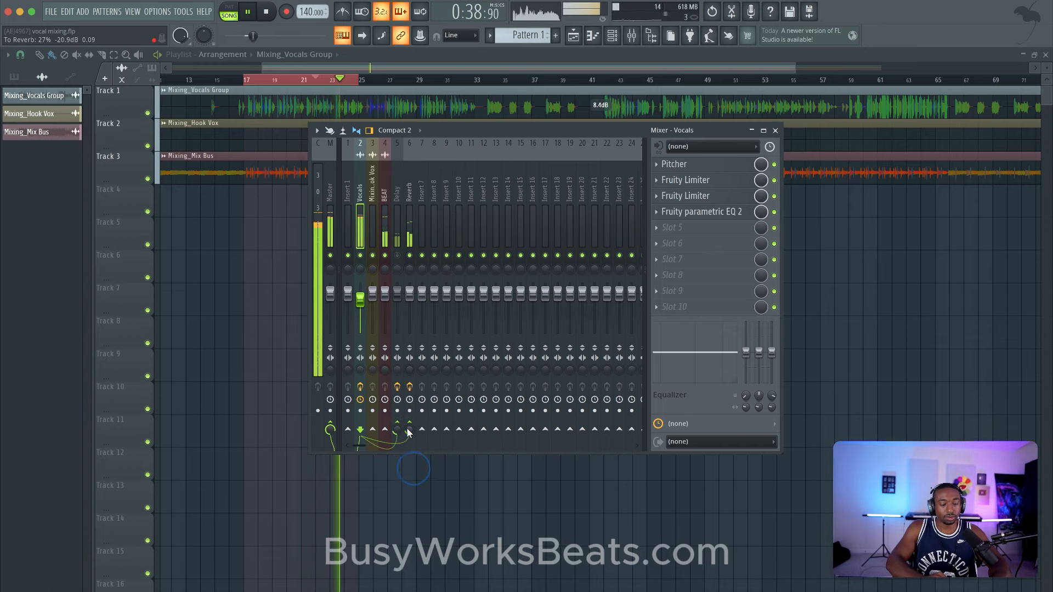
- Reorder the Reverb track's effects so Fruity Reeverb 2 comes before Fruity Delay 3, and stop playback
click(410, 240)
drag(716, 169, 716, 184)
key(space)
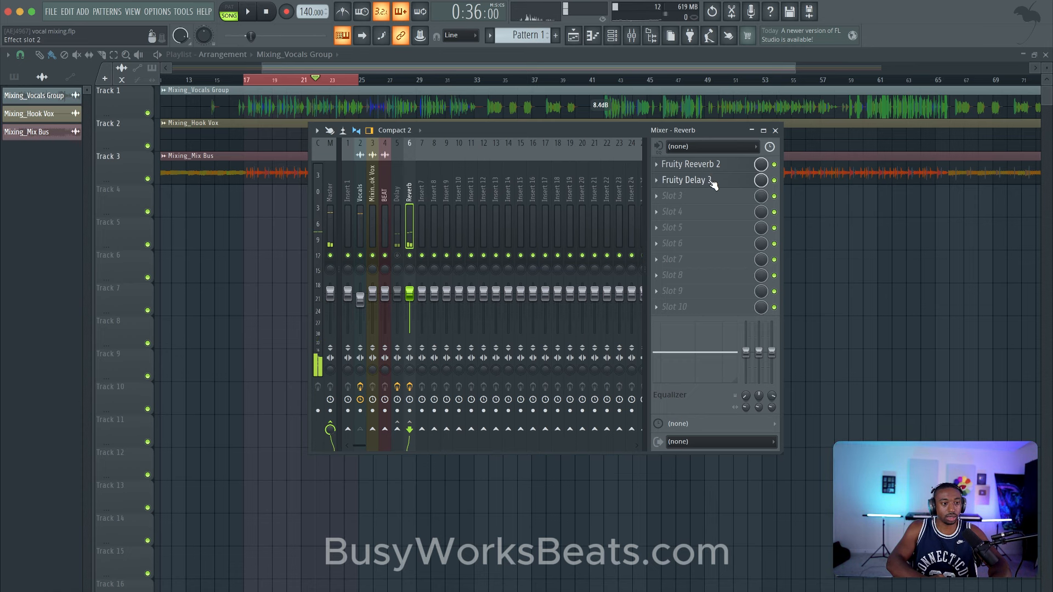
- Try the ping pong delay model with about 75% pan on the Reverb track's Fruity Delay 3 during playback, and return it to stereo
key(space)
click(716, 181)
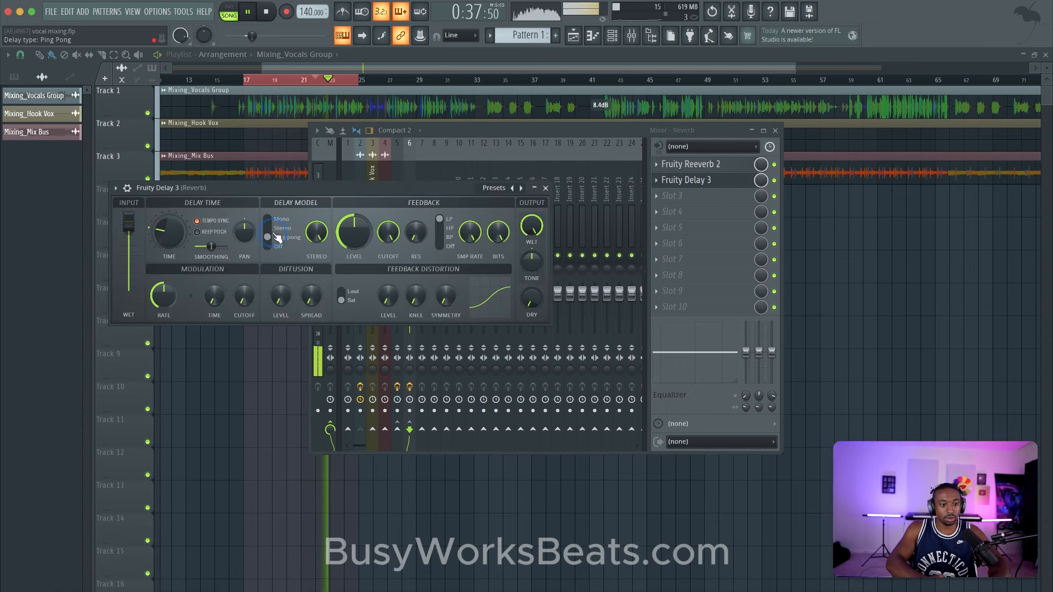
drag(238, 195, 249, 220)
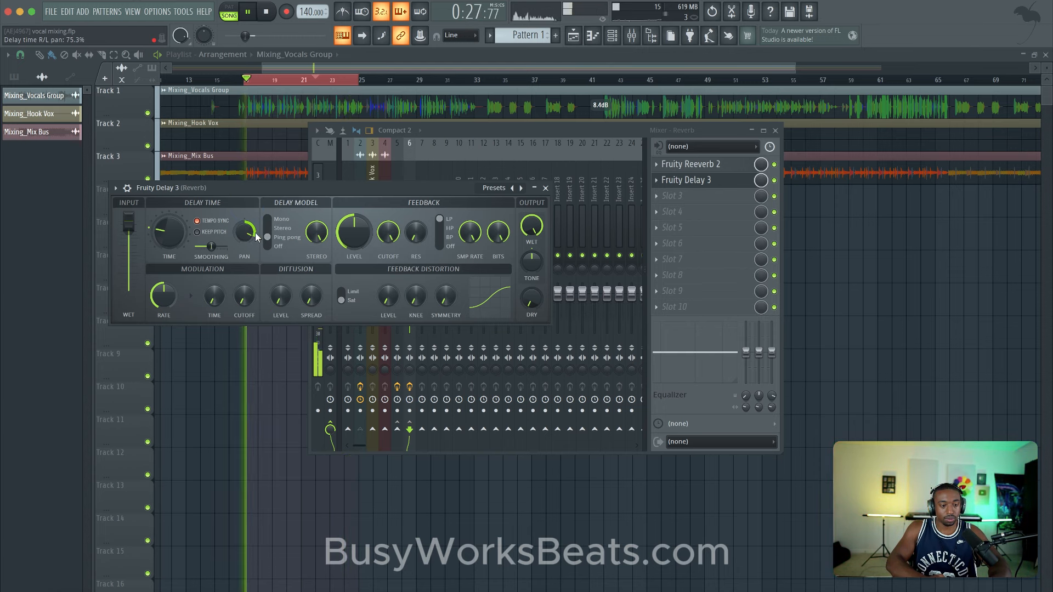
click(271, 229)
right_click(246, 235)
click(266, 243)
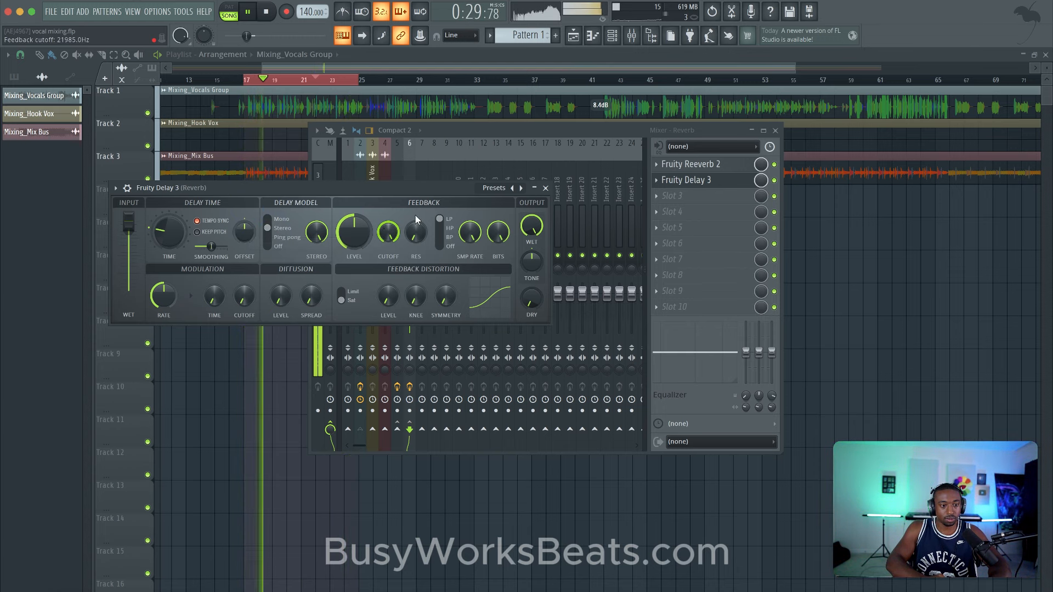
- Set the Vocals send to the Reverb track to about 29% and place Fruity Delay 3 before Fruity Reeverb 2 on that track
click(546, 188)
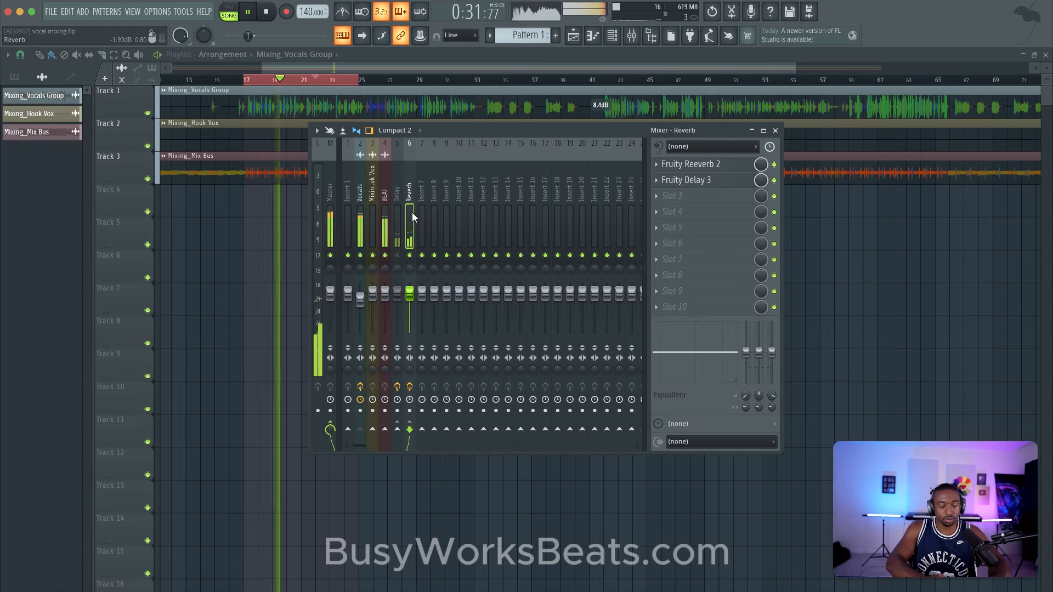
click(361, 234)
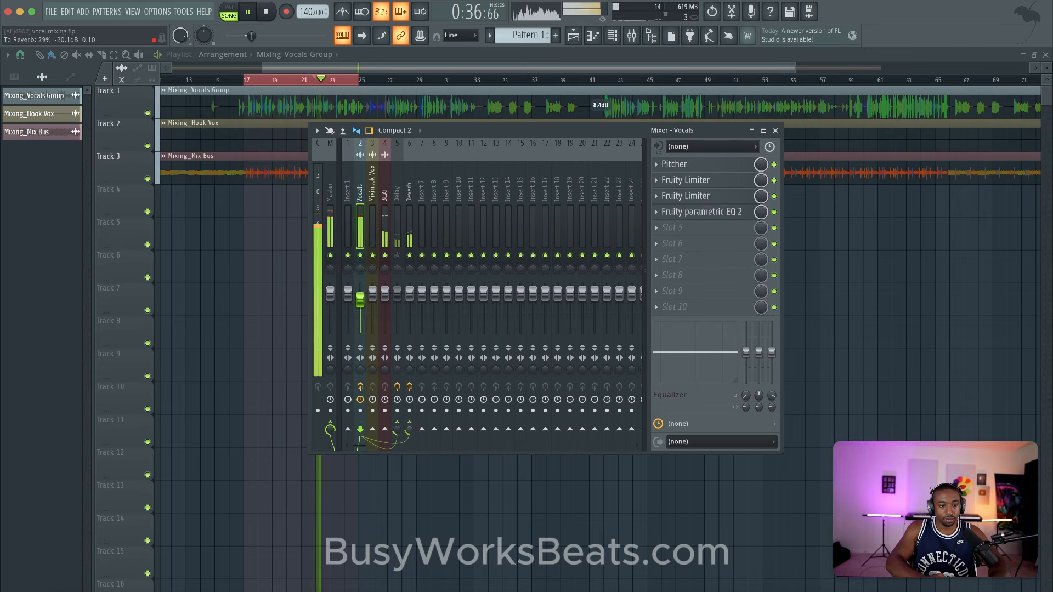
click(406, 219)
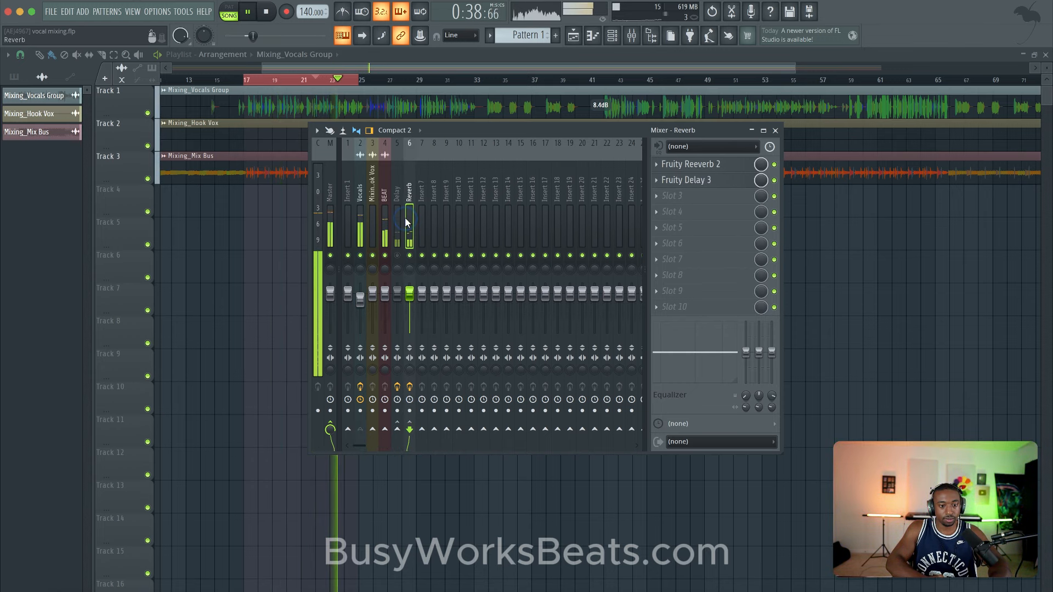
drag(716, 169, 672, 180)
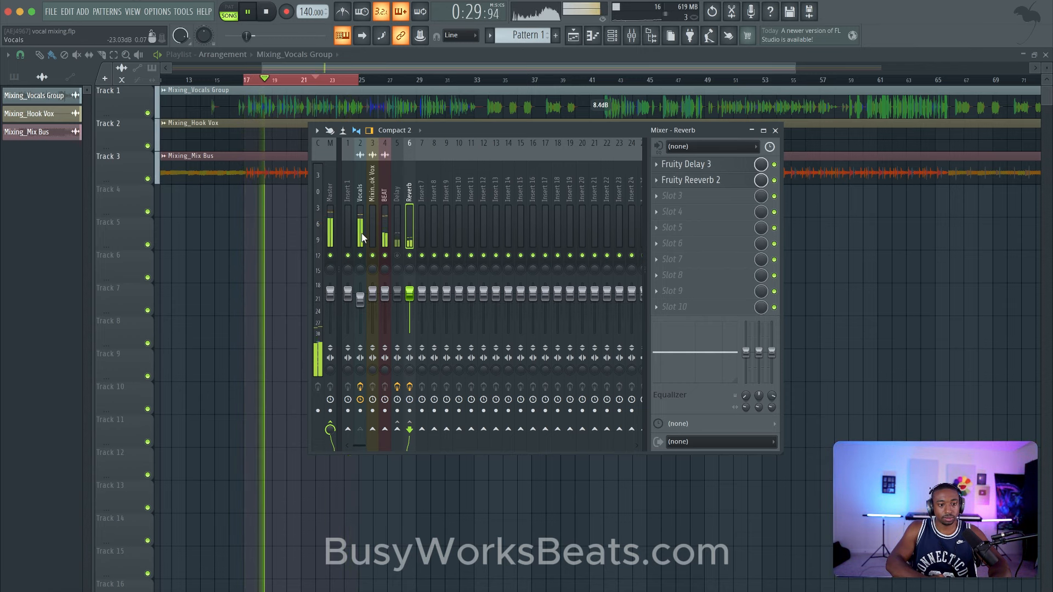
key(space)
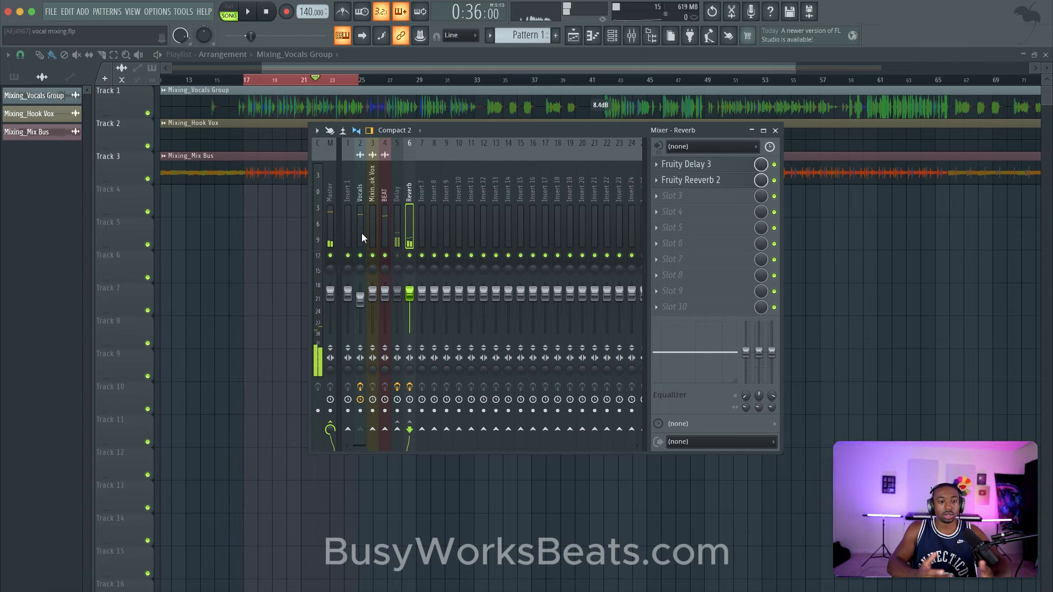
click(387, 228)
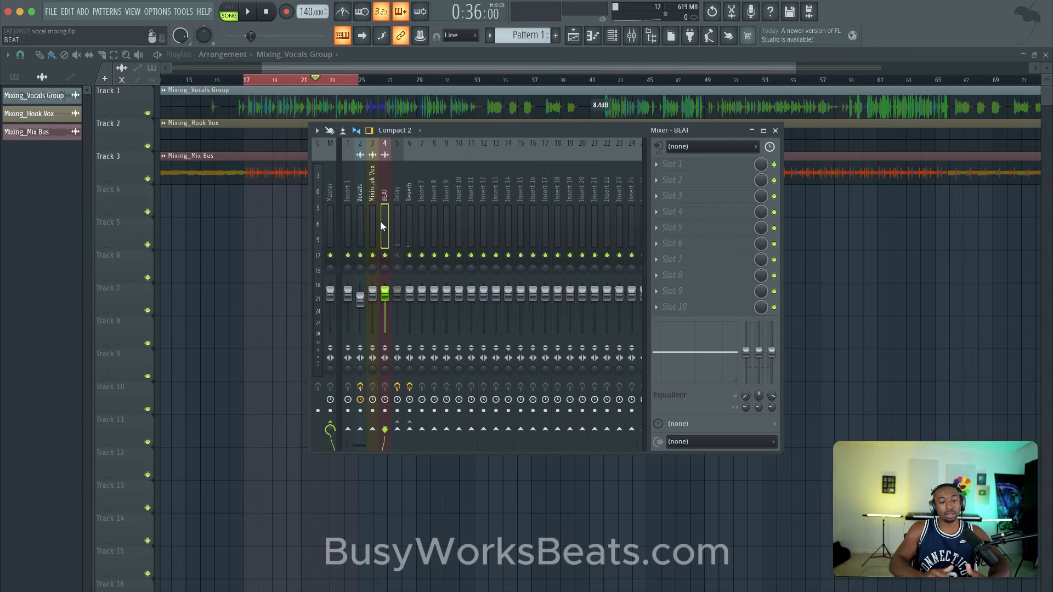
click(360, 217)
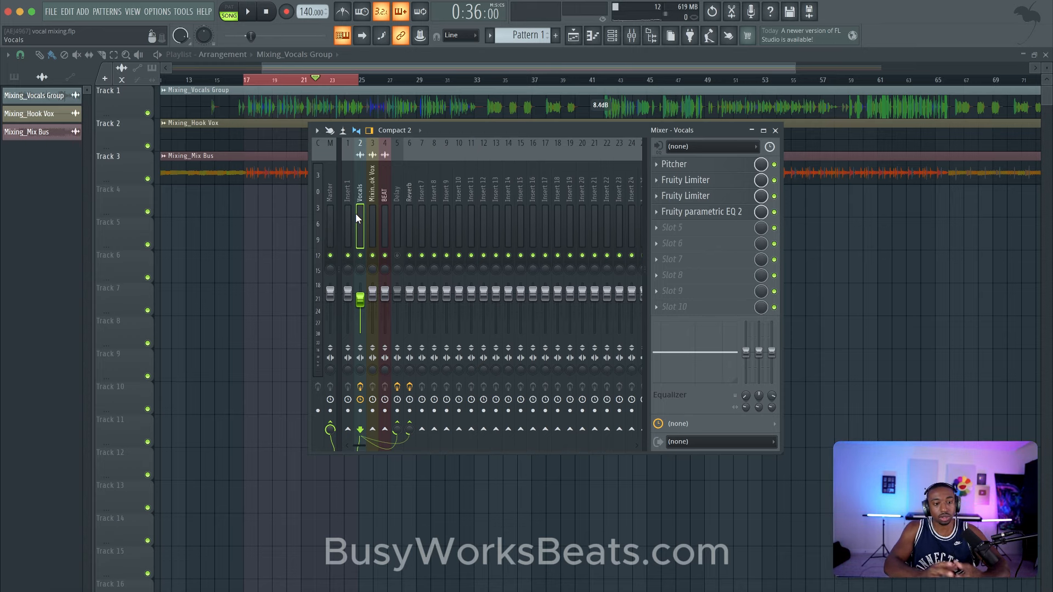
click(383, 217)
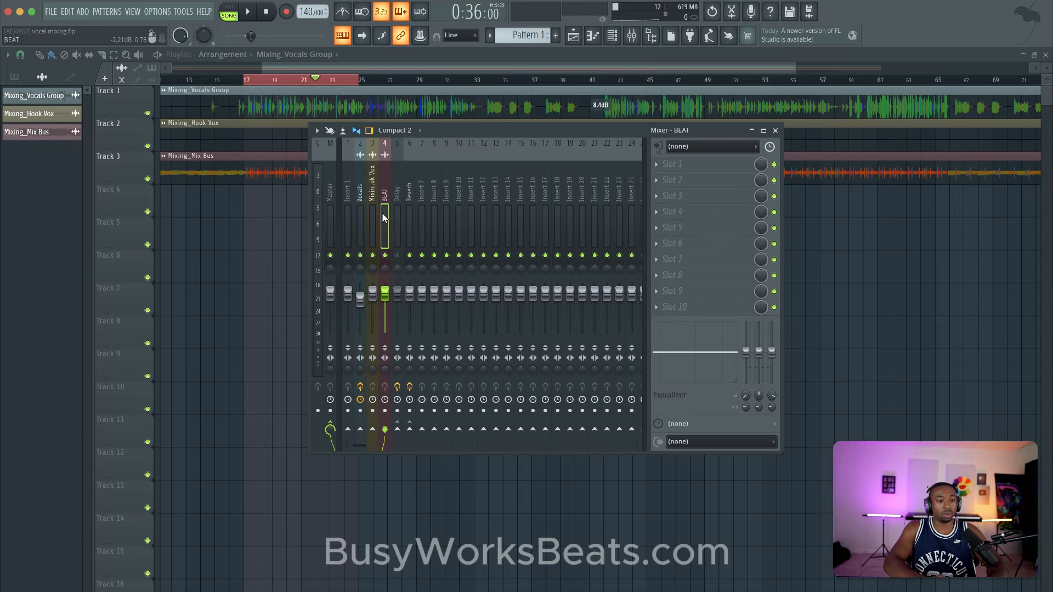
click(357, 216)
click(411, 218)
click(422, 221)
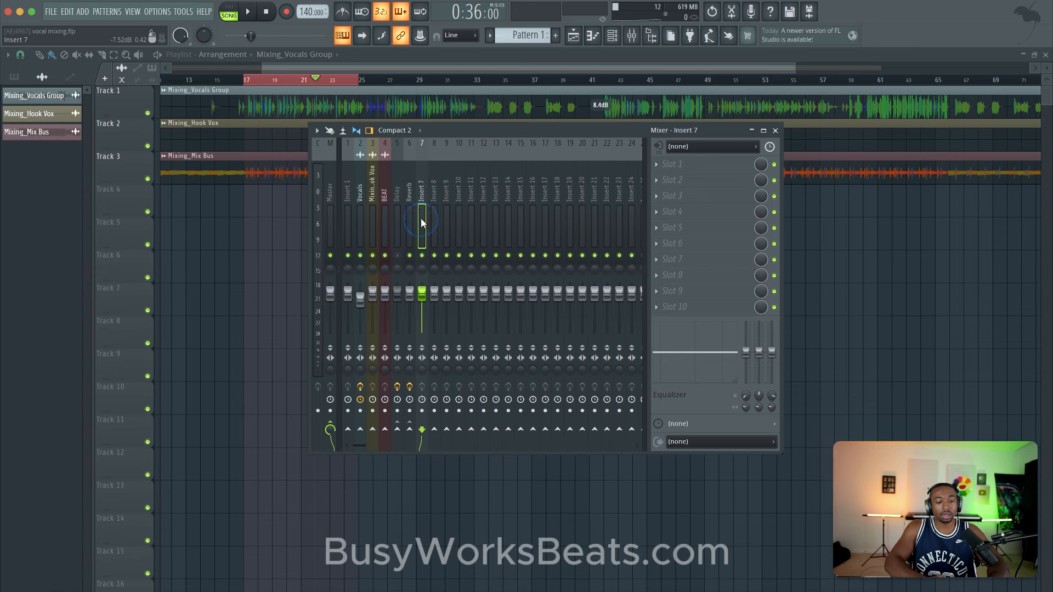
- Load Fruity WaveShaper into effect slot 5 of the Vocals track
click(361, 220)
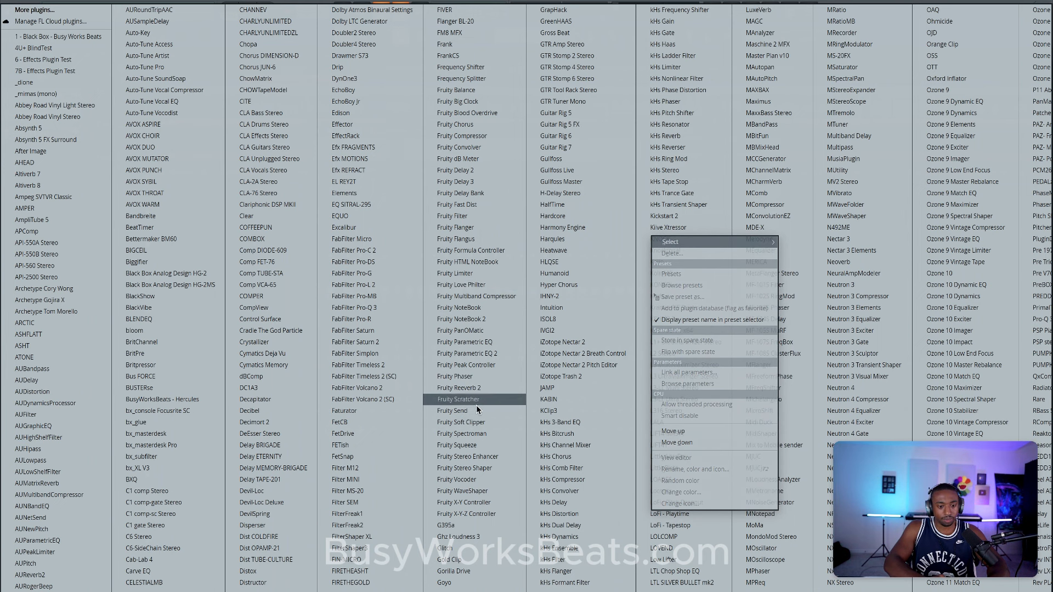
click(488, 491)
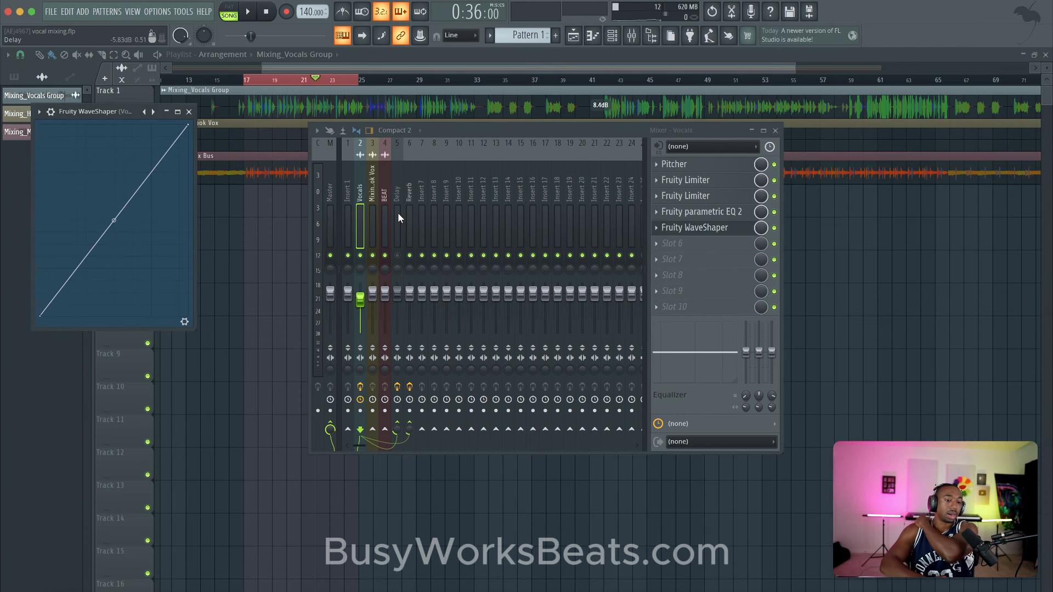
- Rename the Insert 7 mixer track as Saturation and load Fruity WaveShaper into its first effect slot
click(422, 203)
right_click(424, 203)
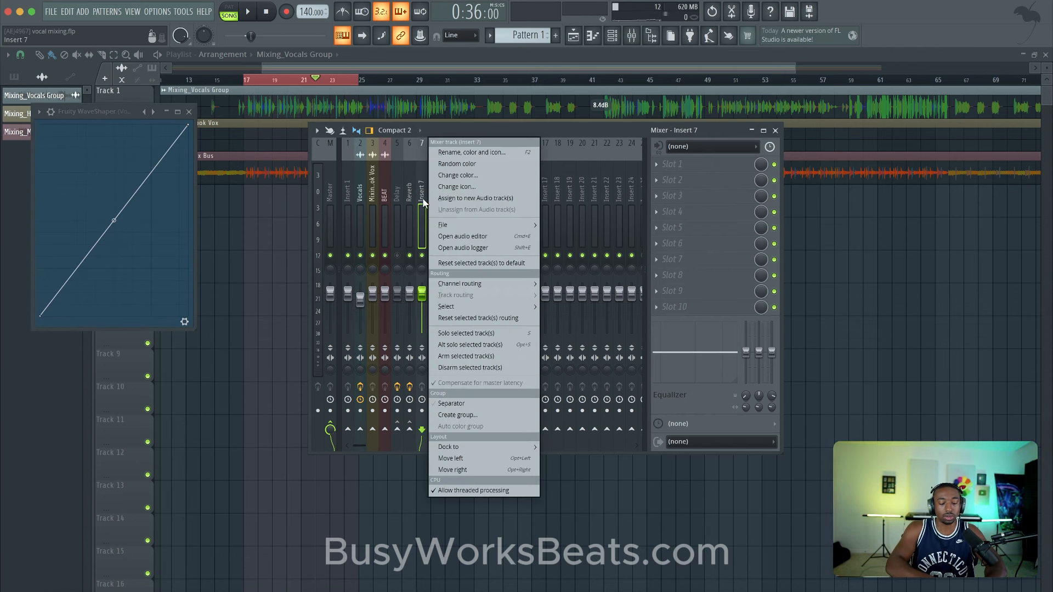
key(F2)
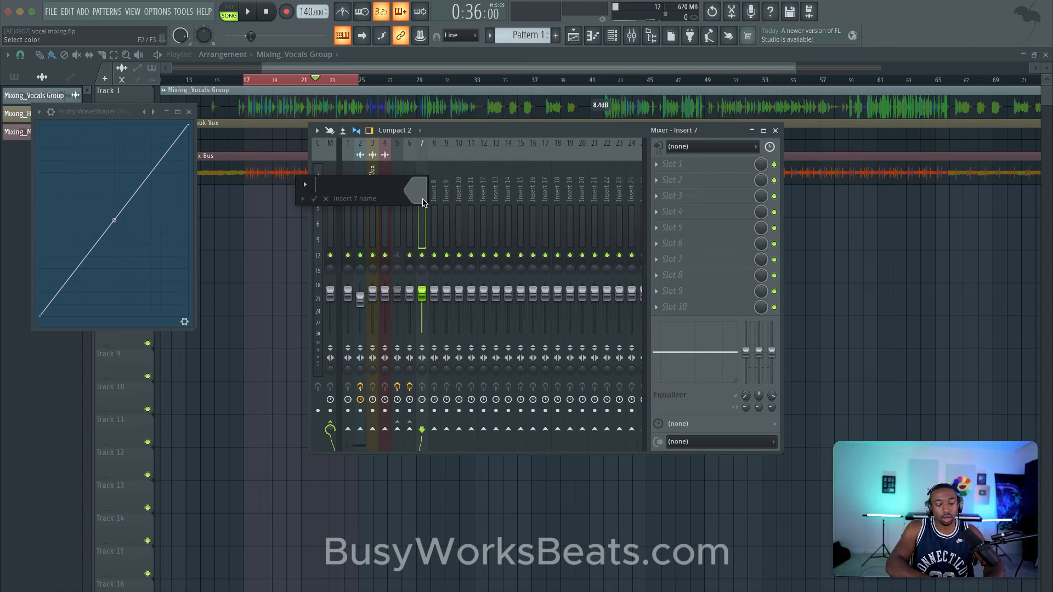
text(Saturation)
key(Return)
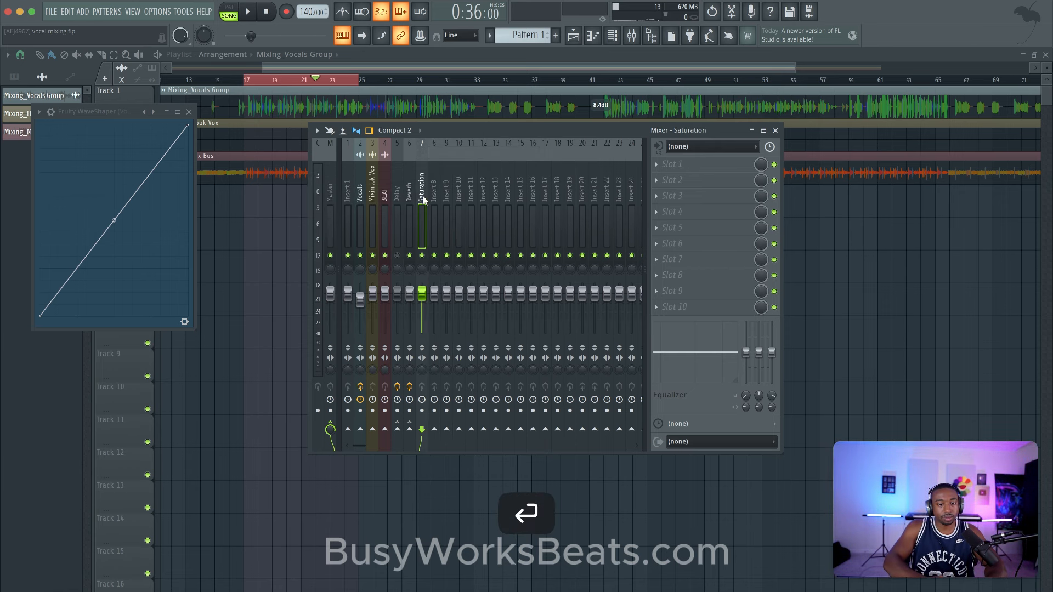
click(669, 164)
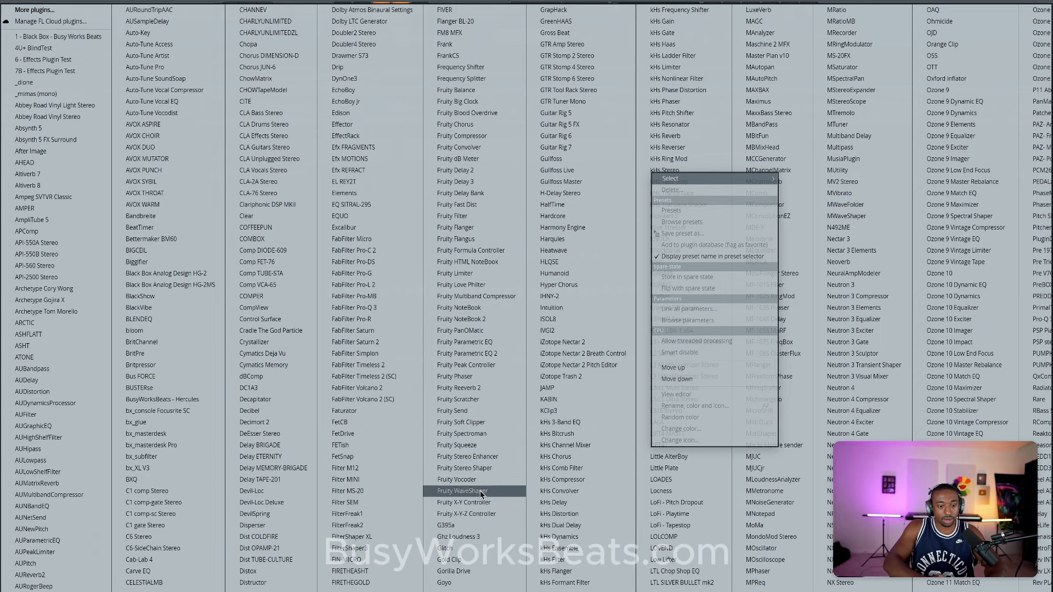
click(463, 491)
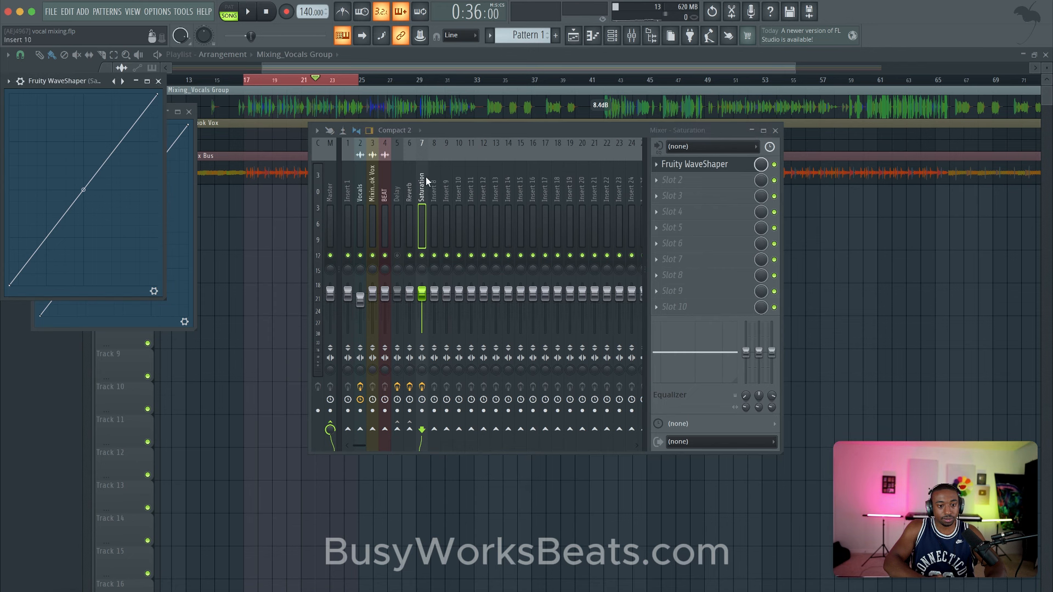
- Disable Fruity WaveShaper on the Vocals track and send Vocals to the Saturation track at about 72%
click(362, 197)
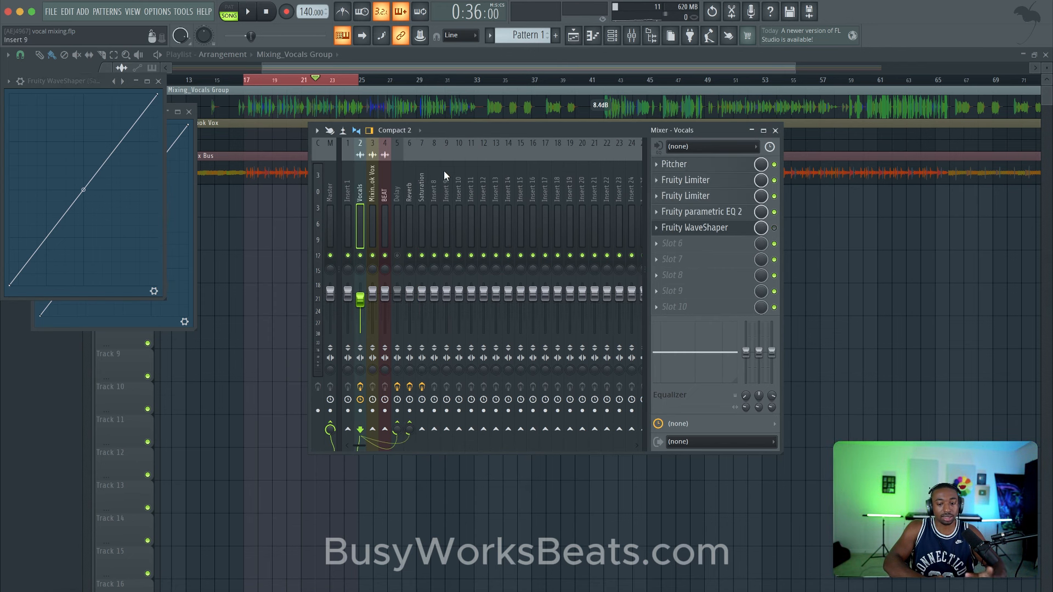
click(371, 180)
click(359, 184)
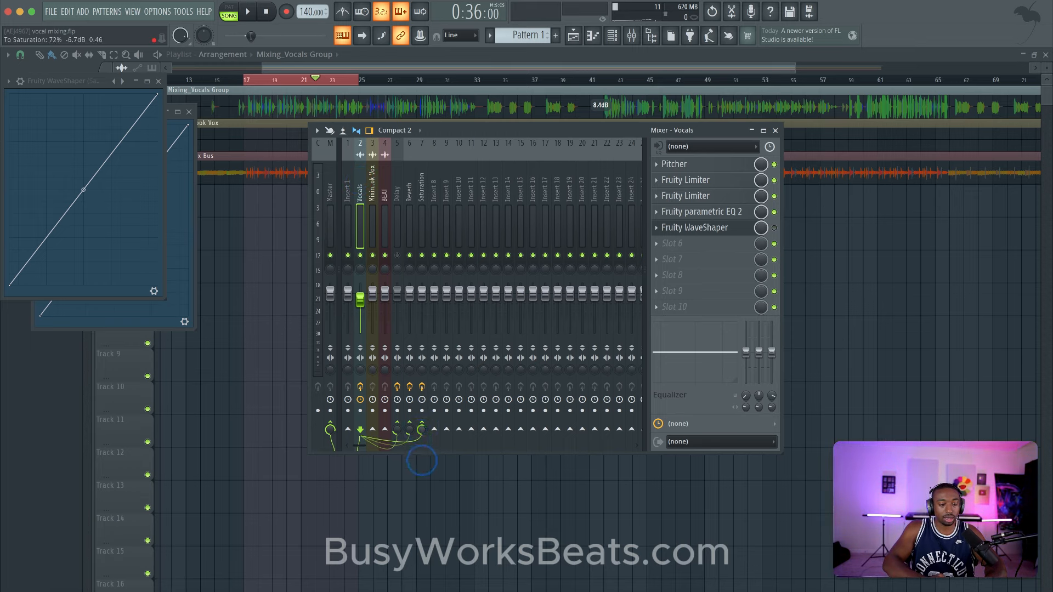
- Bend the Saturation track's Fruity WaveShaper line upward into a smooth convex curve and reveal the plugin's gain and mix controls
click(422, 224)
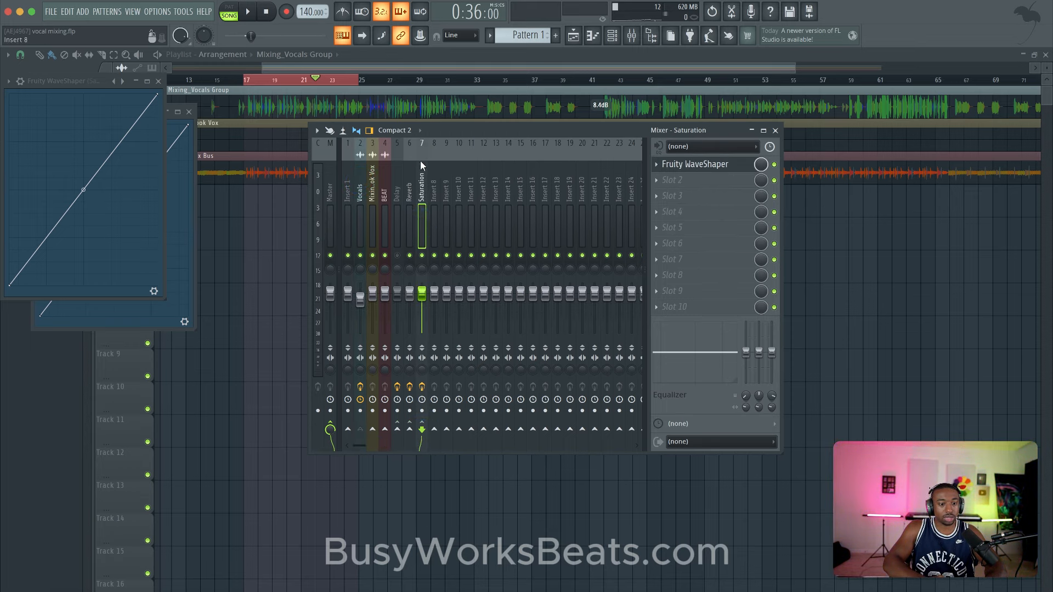
click(702, 165)
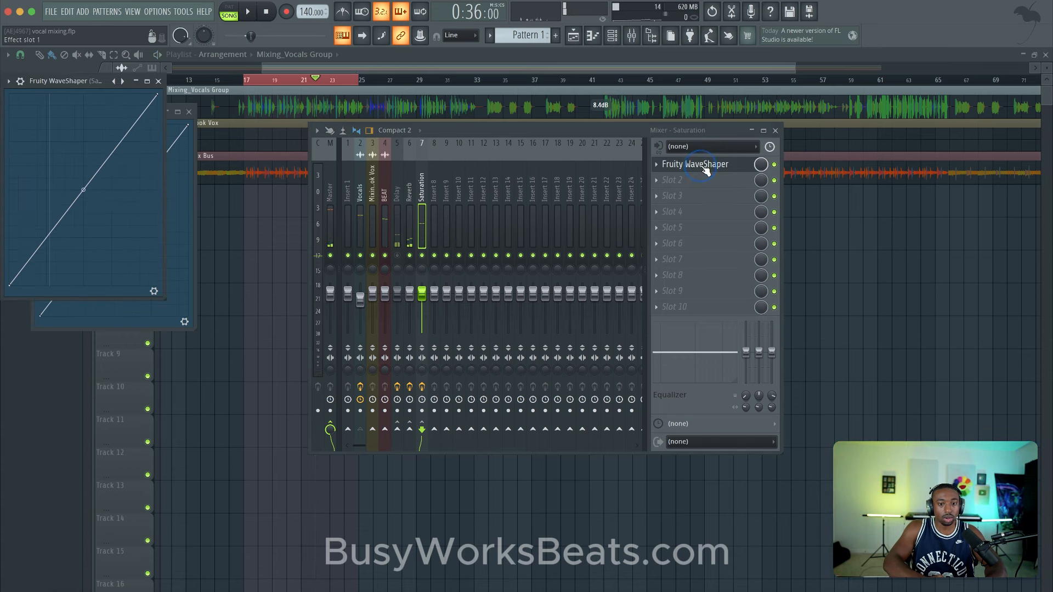
click(188, 112)
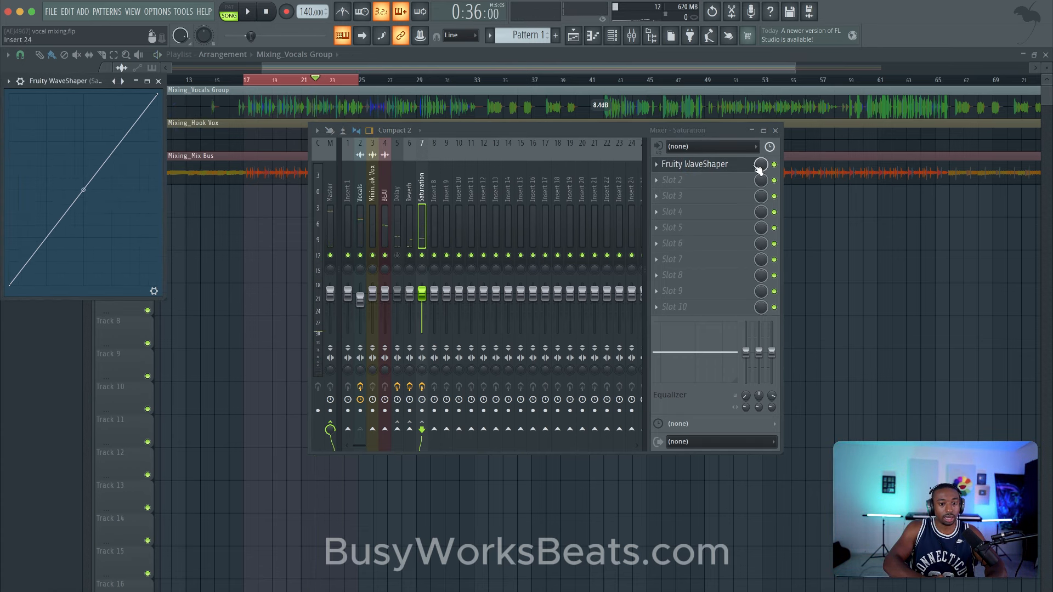
click(728, 171)
drag(98, 85, 171, 156)
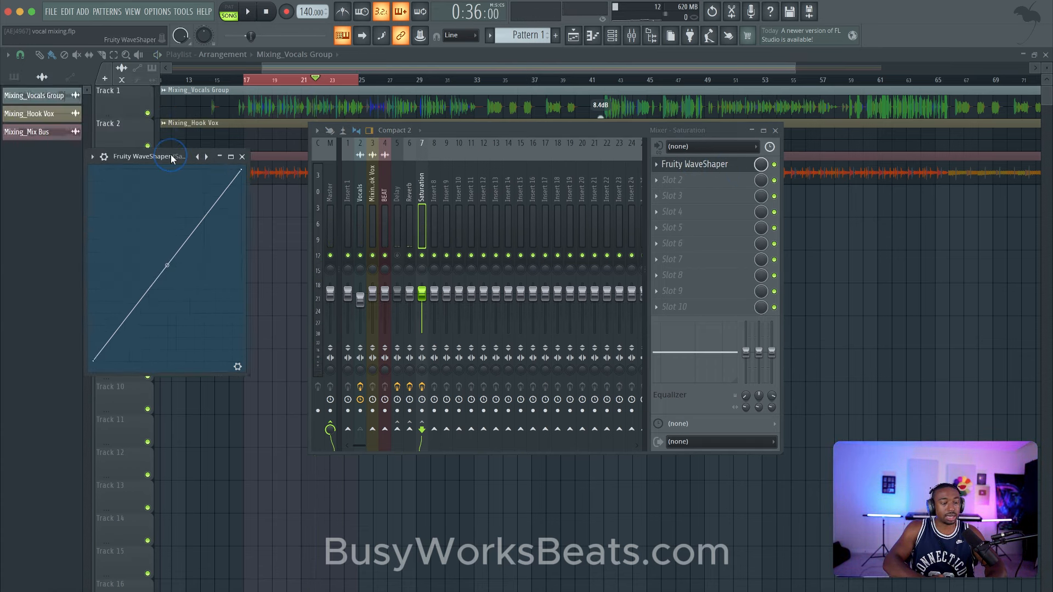
drag(165, 252, 198, 291)
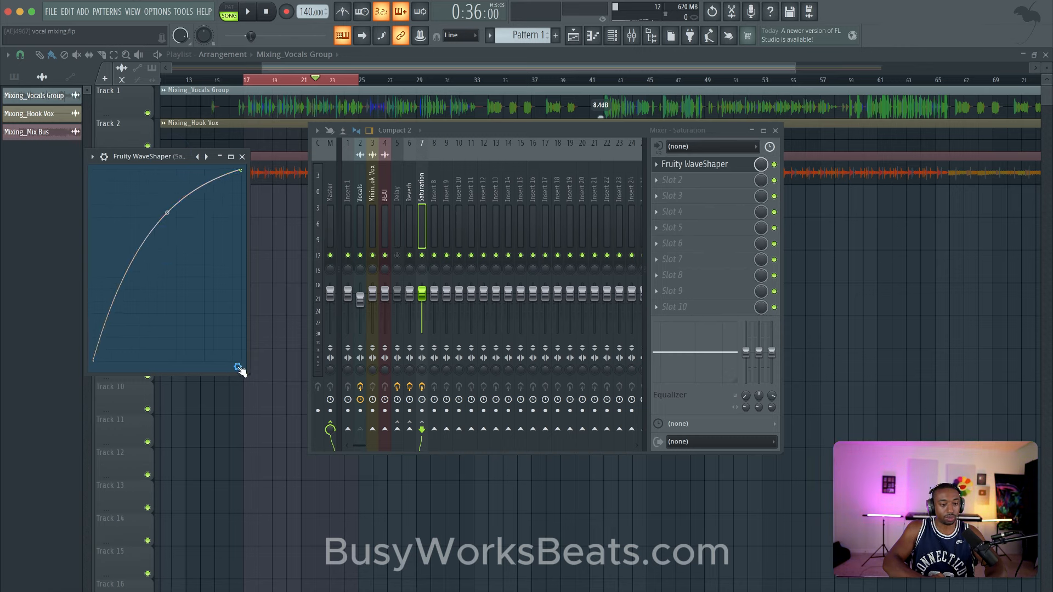
click(238, 368)
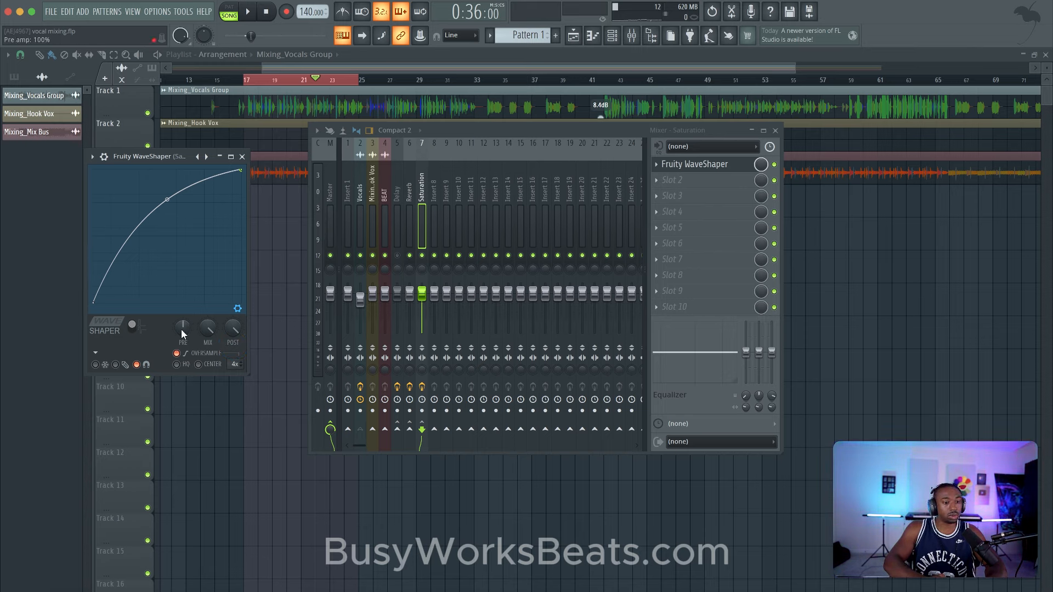
- Lower the Vocals send to the Saturation track to about 35% and audition the mix
key(space)
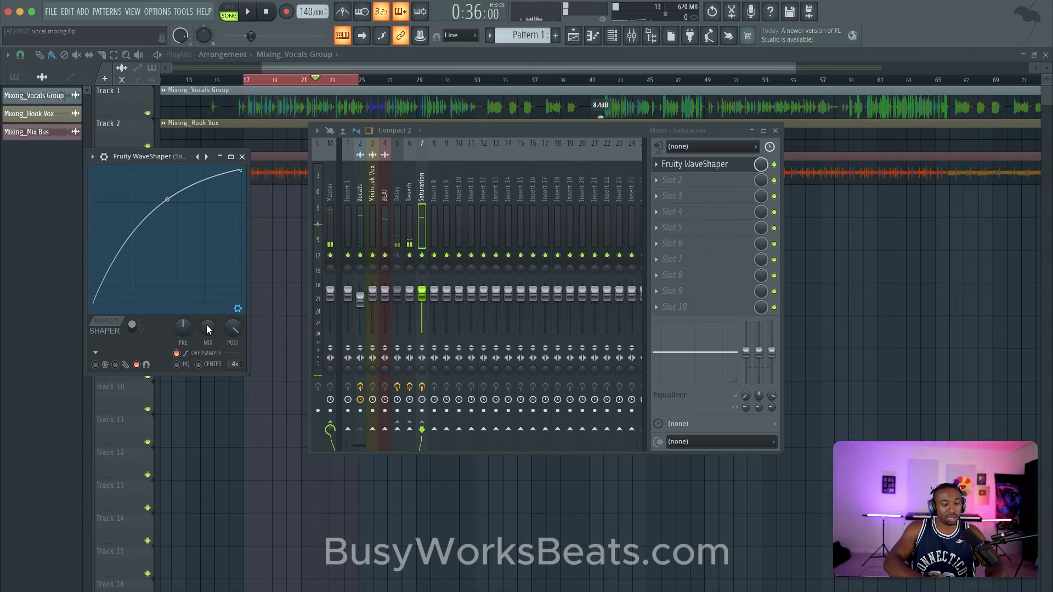
click(360, 236)
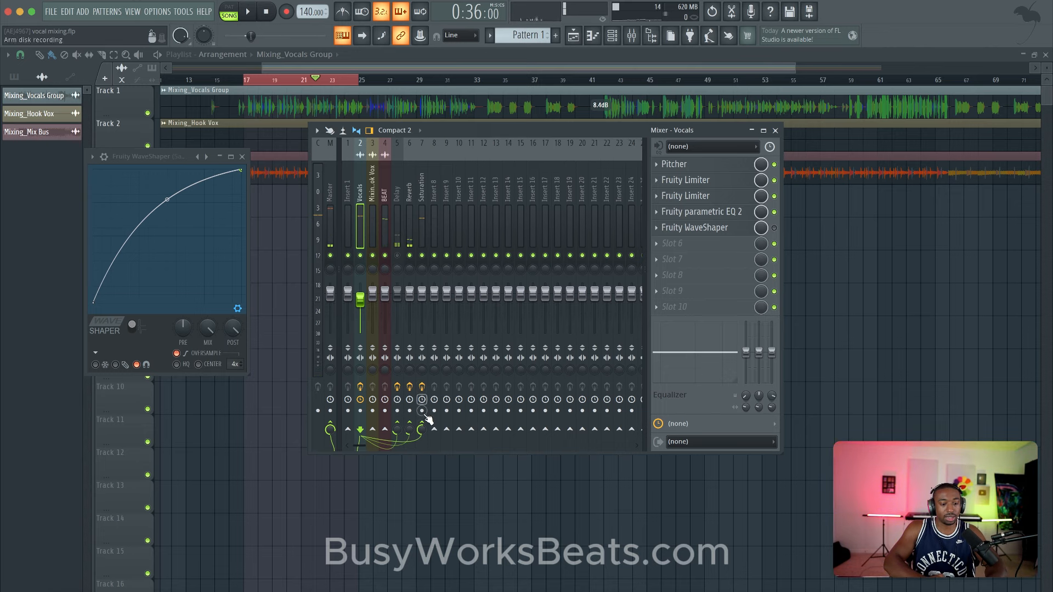
drag(421, 431, 422, 437)
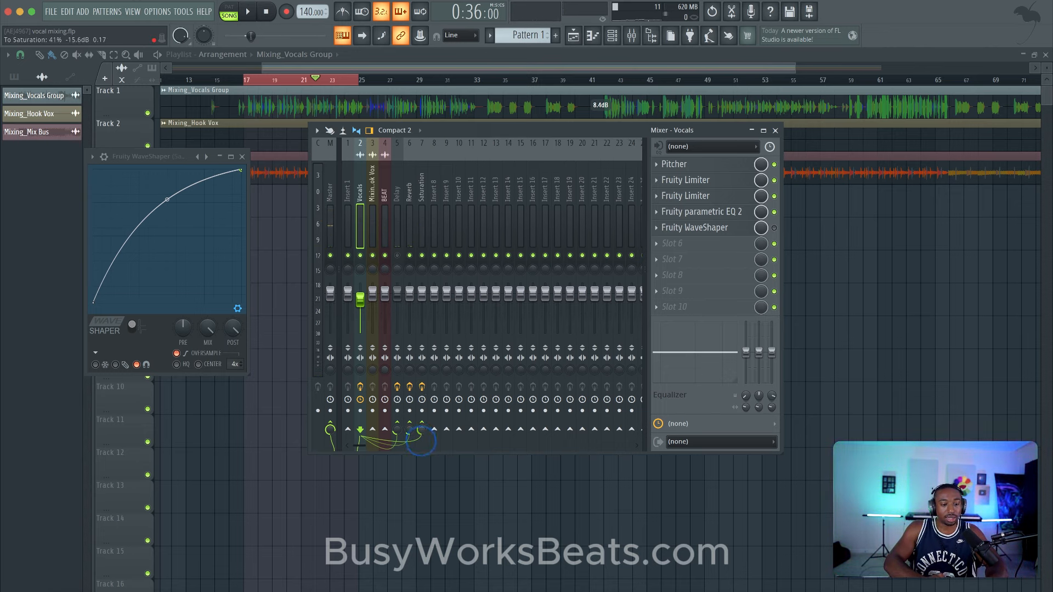
drag(422, 439, 422, 434)
key(space)
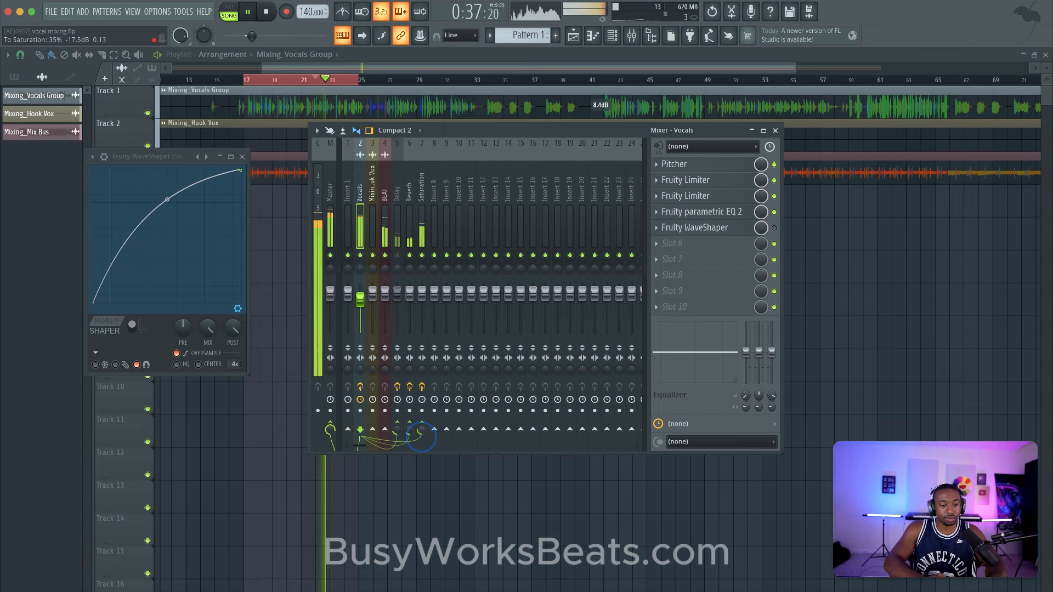
key(space)
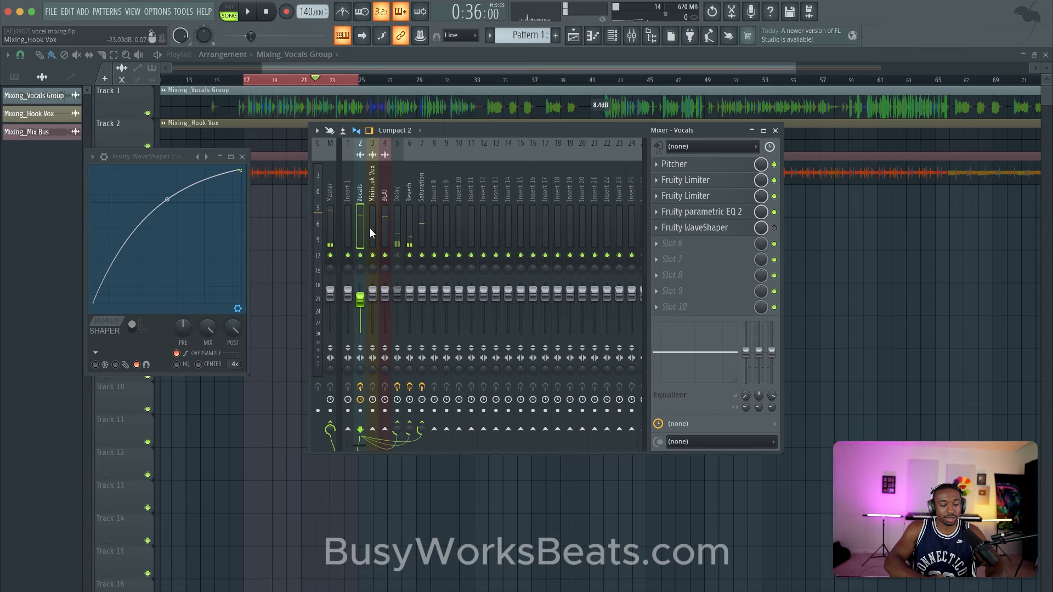
- Raise the pre amp and lower the post gain to about 36% in the Saturation track's Fruity WaveShaper during playback
click(422, 240)
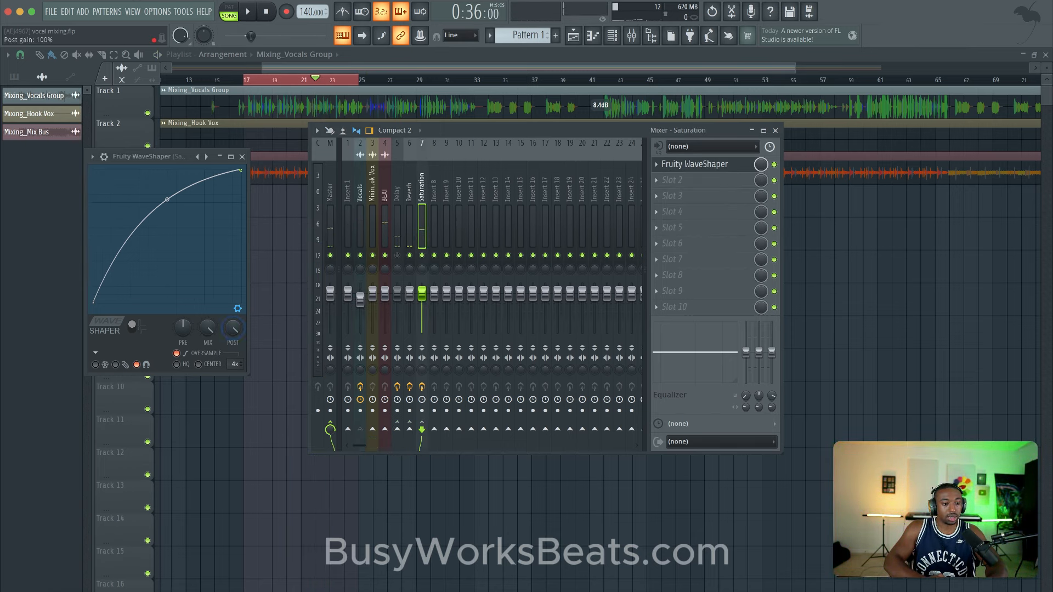
key(space)
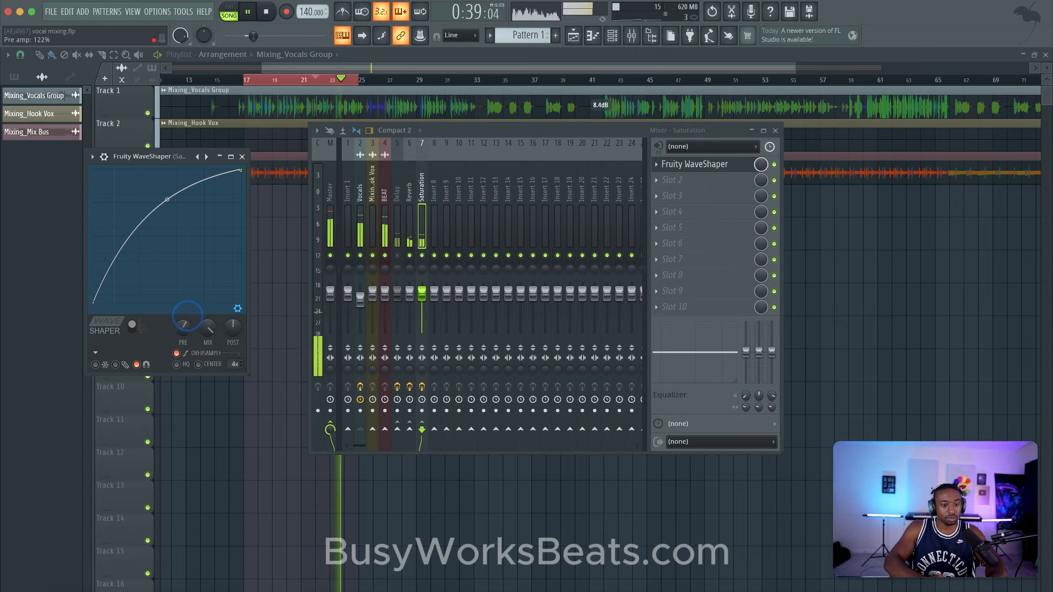
key(space)
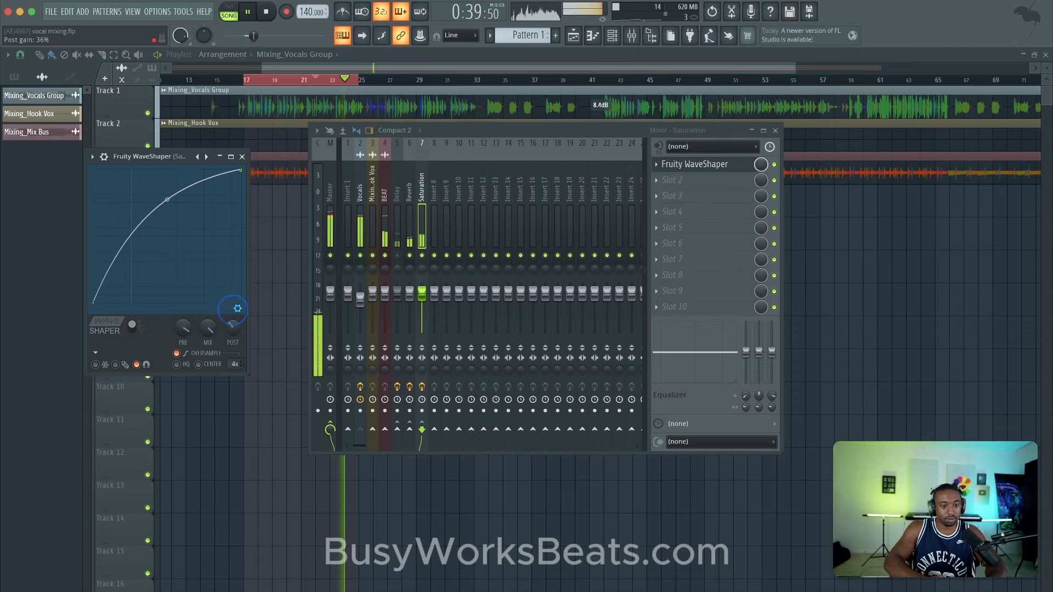
key(space)
- Play the song and raise the post gain of the Saturation track's Fruity WaveShaper to about 41%
click(383, 224)
click(360, 225)
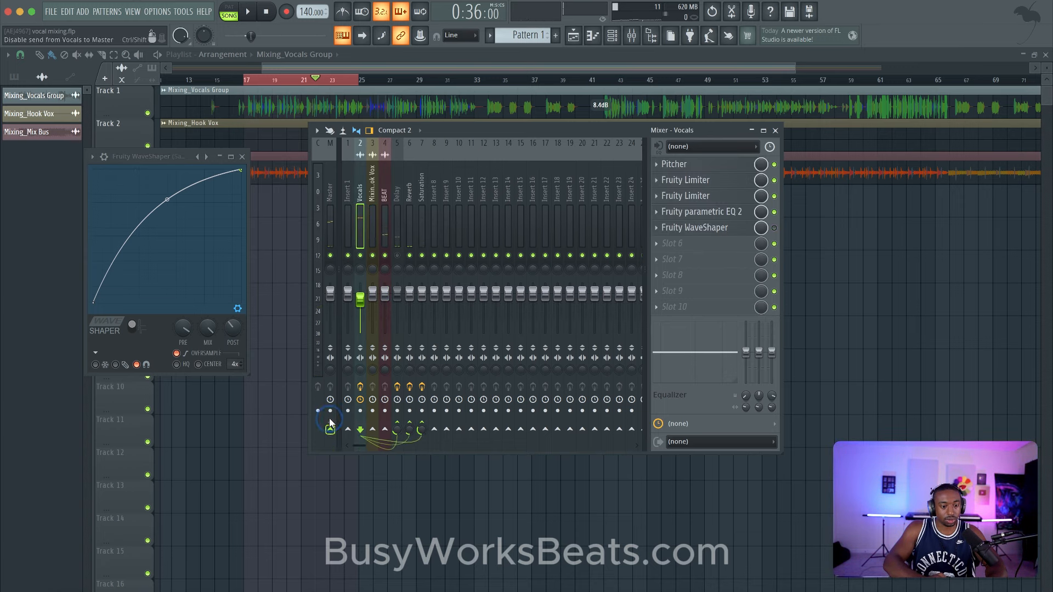
key(space)
click(417, 232)
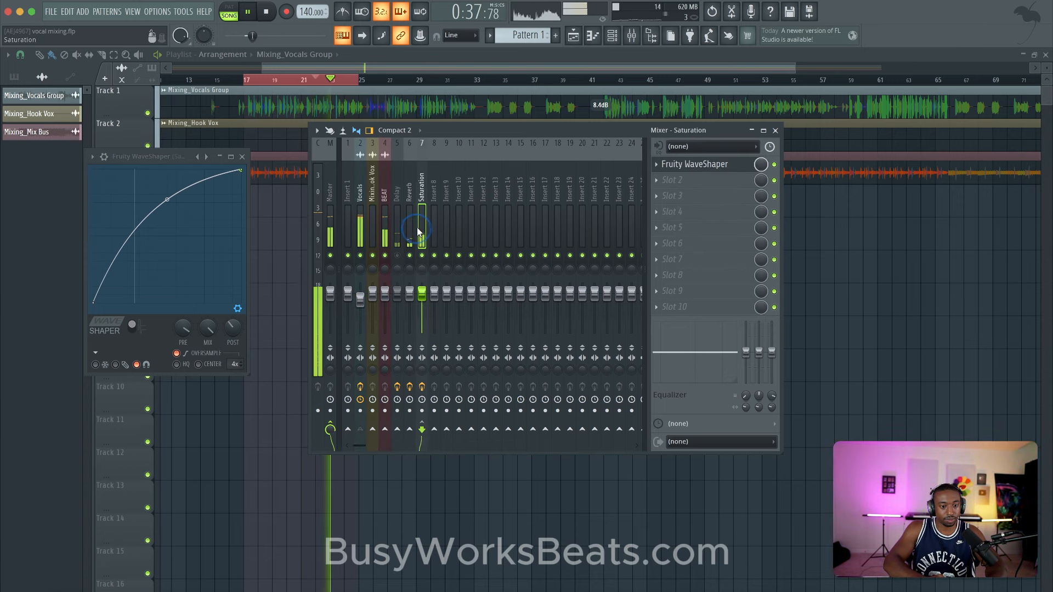
click(231, 324)
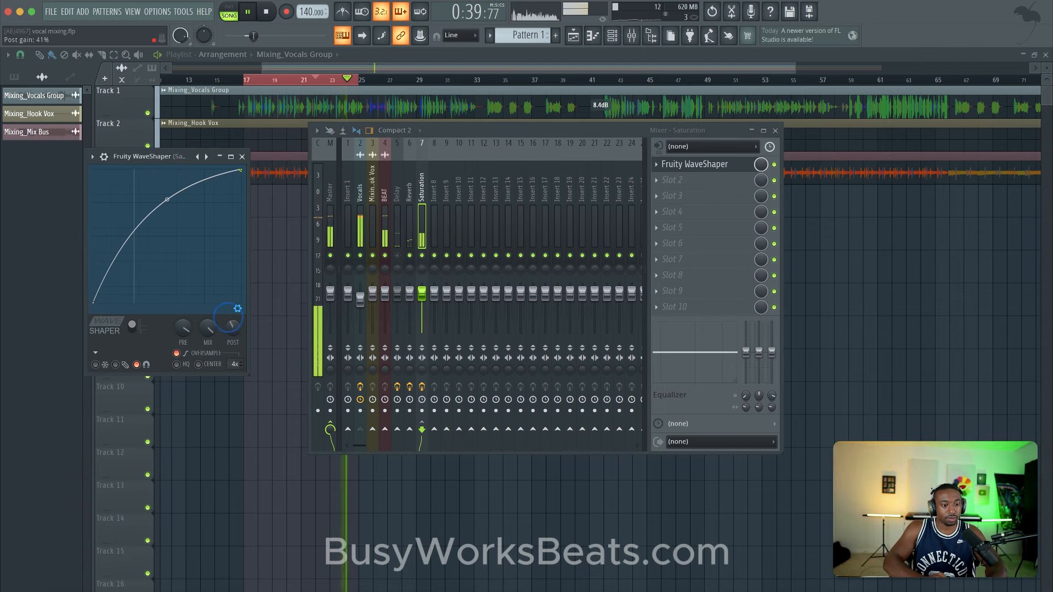
- Raise the post gain of the Saturation track's Fruity WaveShaper and bend its curve further upward during playback
drag(228, 318, 228, 283)
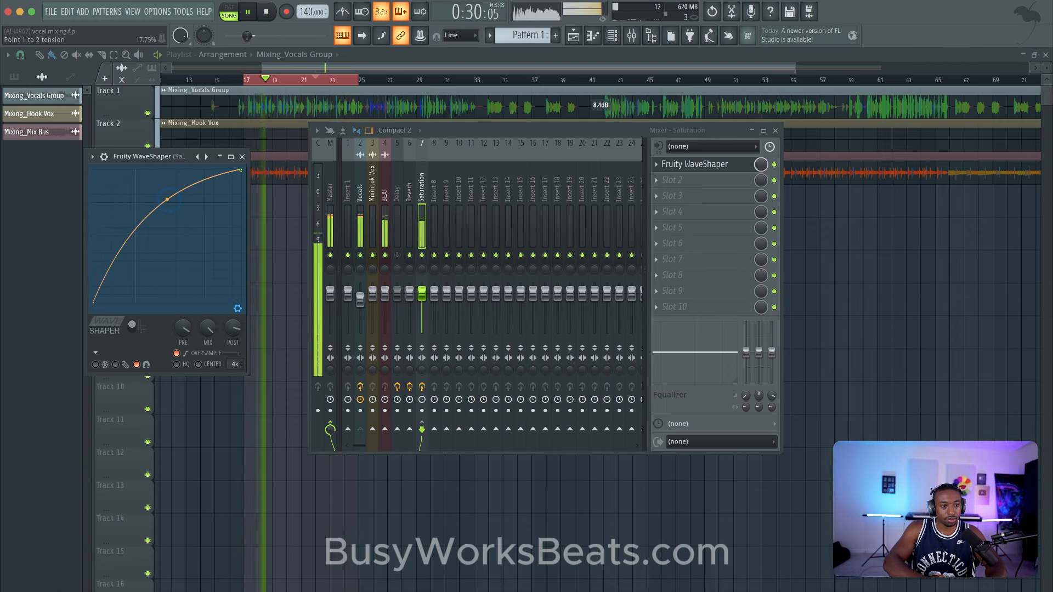
drag(167, 199, 150, 183)
key(space)
key(space)
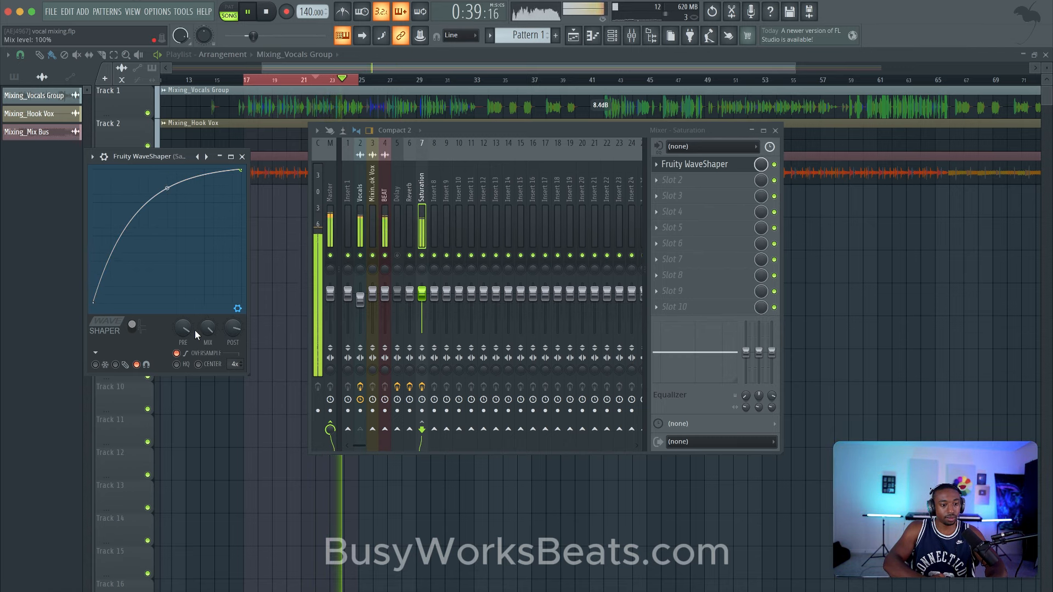
- Audition the Saturation track's Fruity WaveShaper at different mix levels and fine-tune its pre amp
key(space)
key(space)
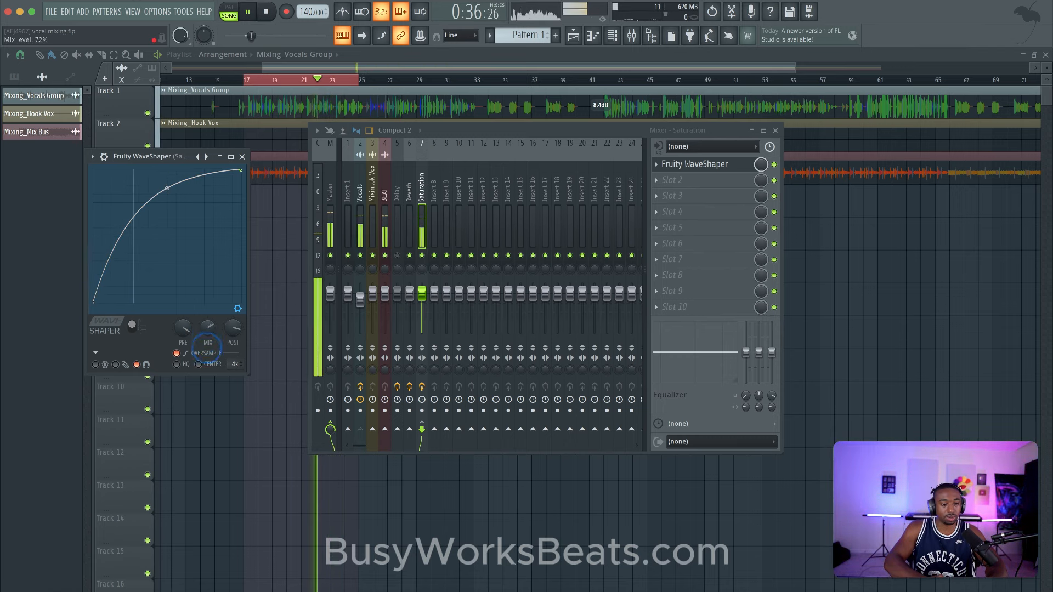
key(space)
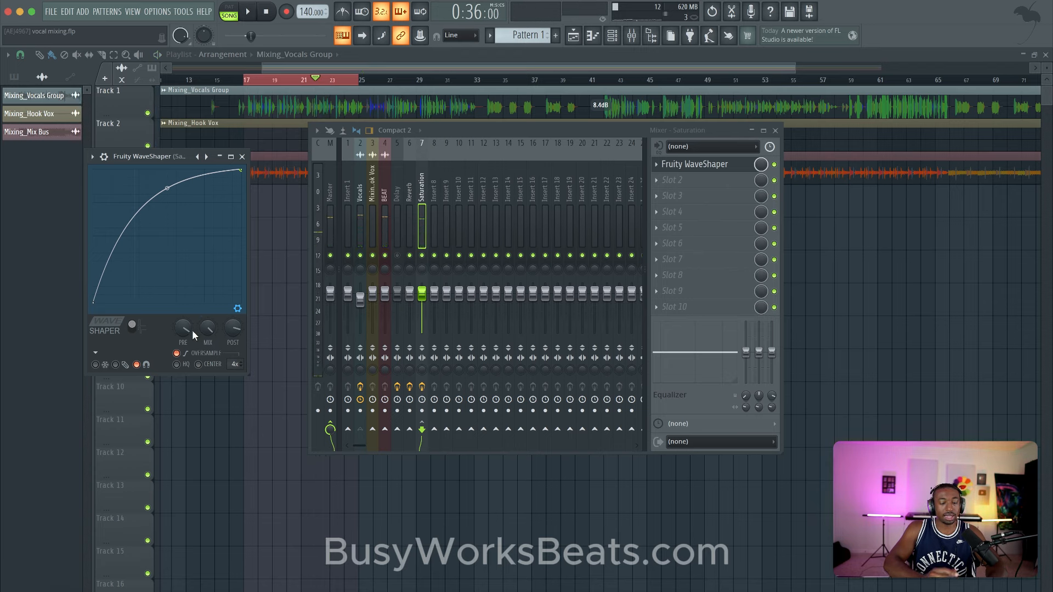
key(space)
key(space)
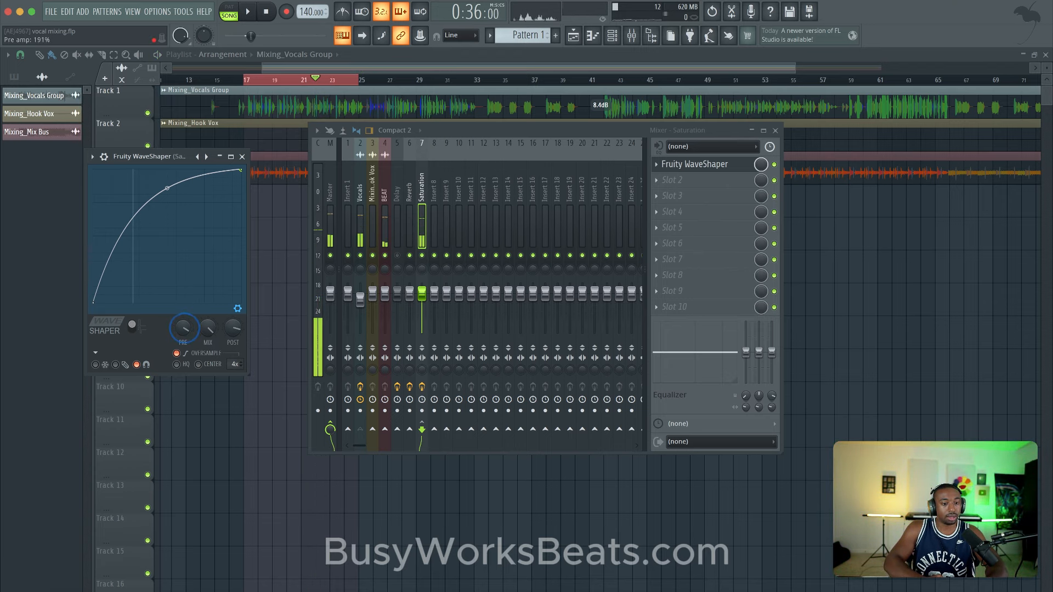
key(space)
mouse_move(186, 330)
mouse_down()
mouse_move(184, 306)
mouse_move(181, 350)
mouse_move(187, 330)
mouse_up()
key(space)
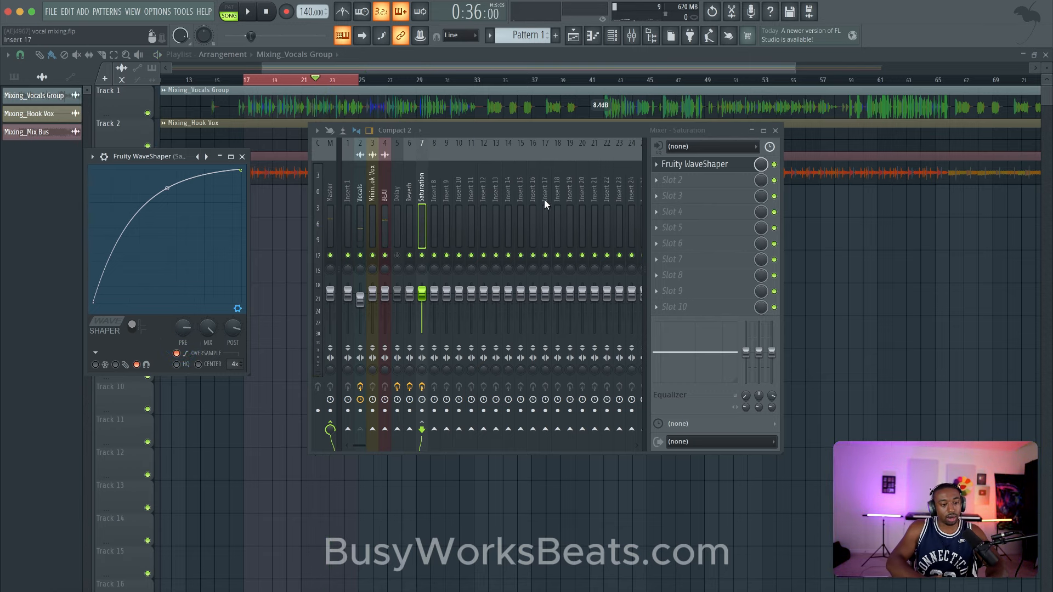
- Try Fruity Chorus in the Saturation track's second effect slot and replace it with Fruity Flanger
click(674, 185)
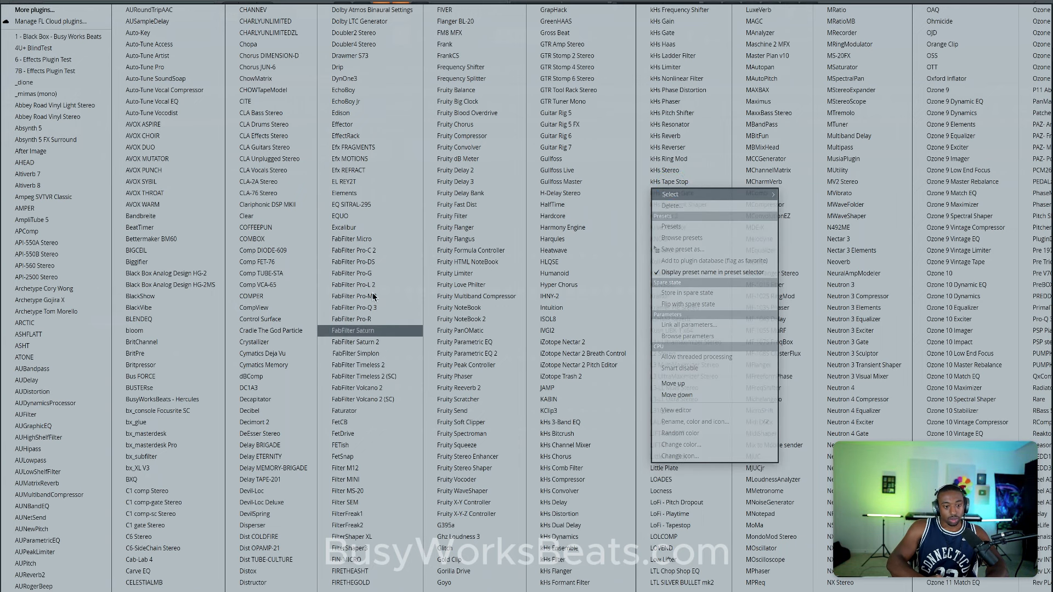
click(464, 123)
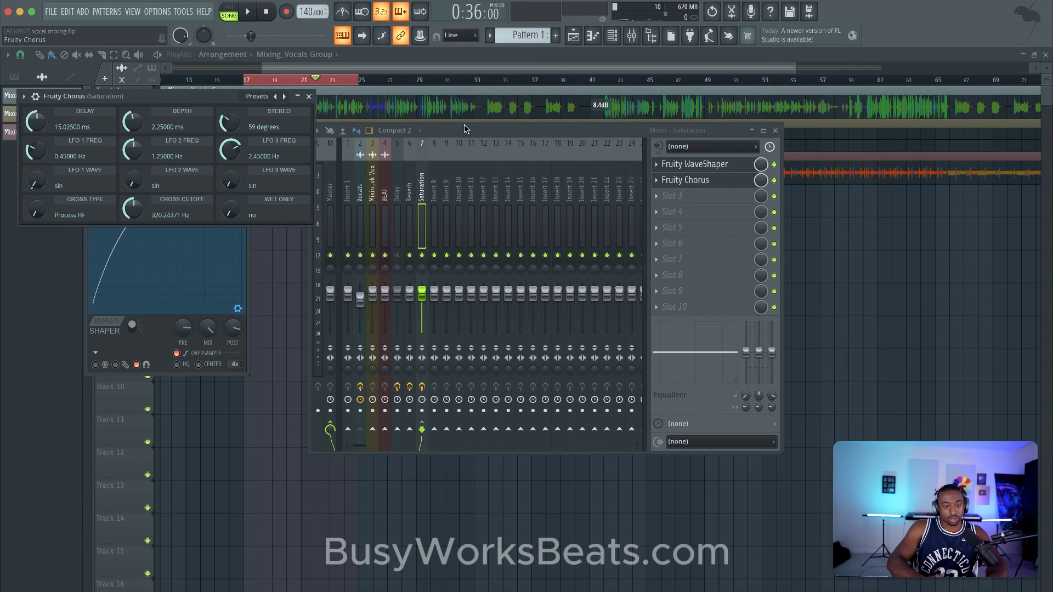
key(space)
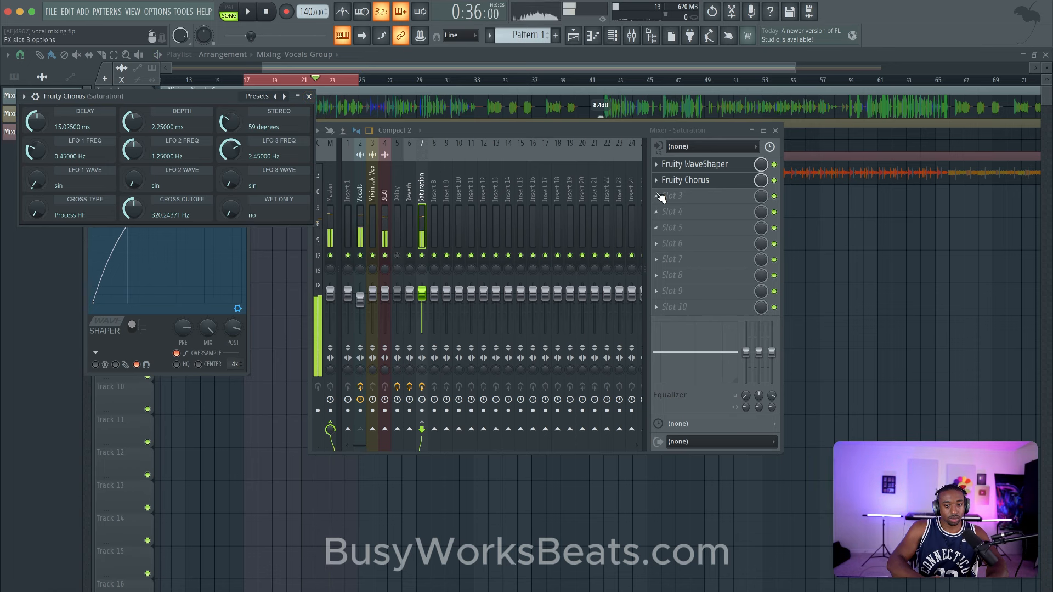
click(664, 196)
mouse_move(663, 195)
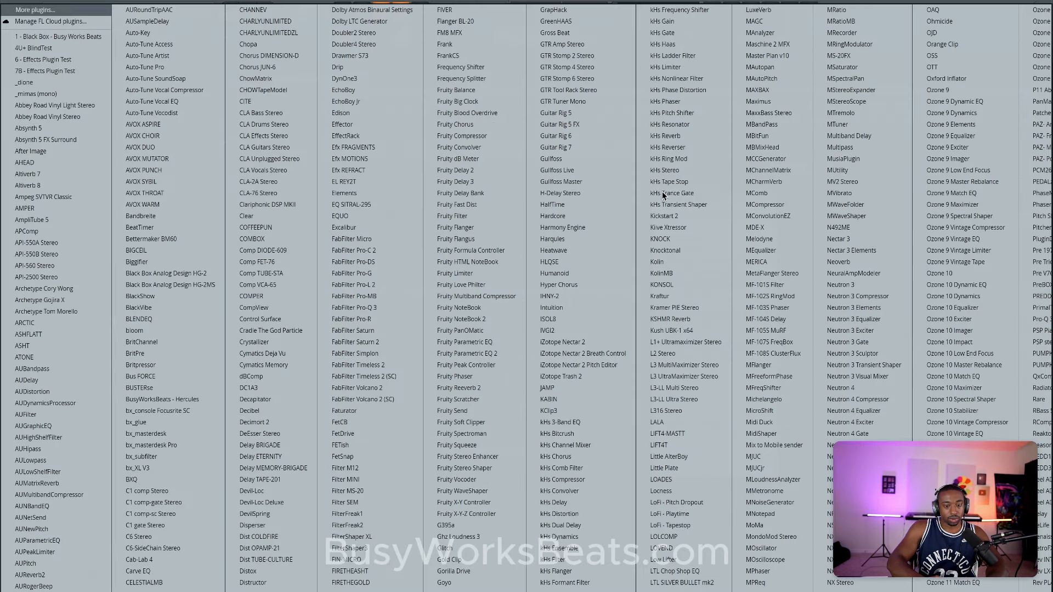
click(492, 228)
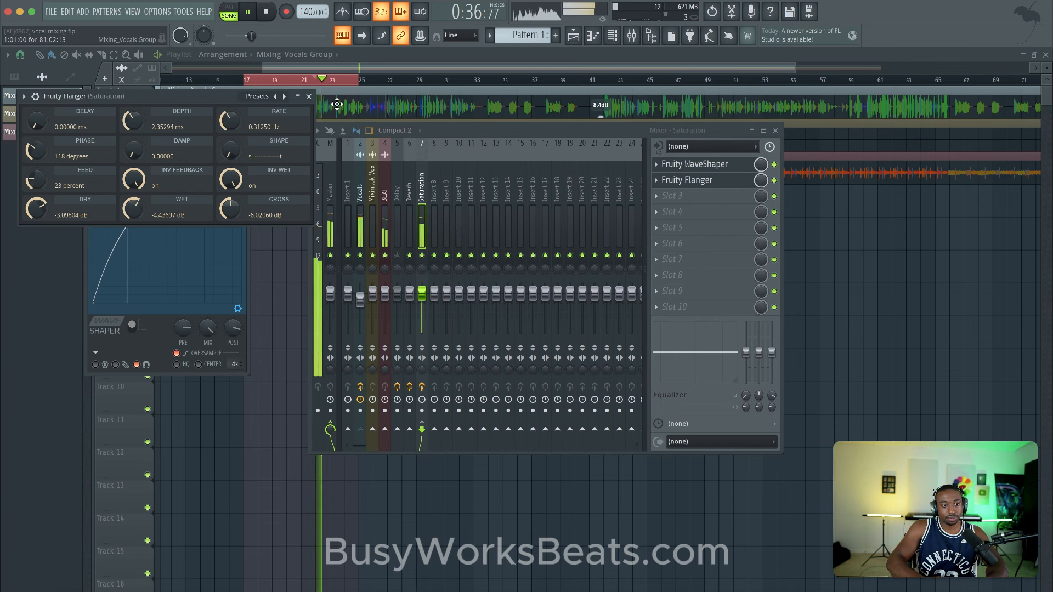
click(309, 97)
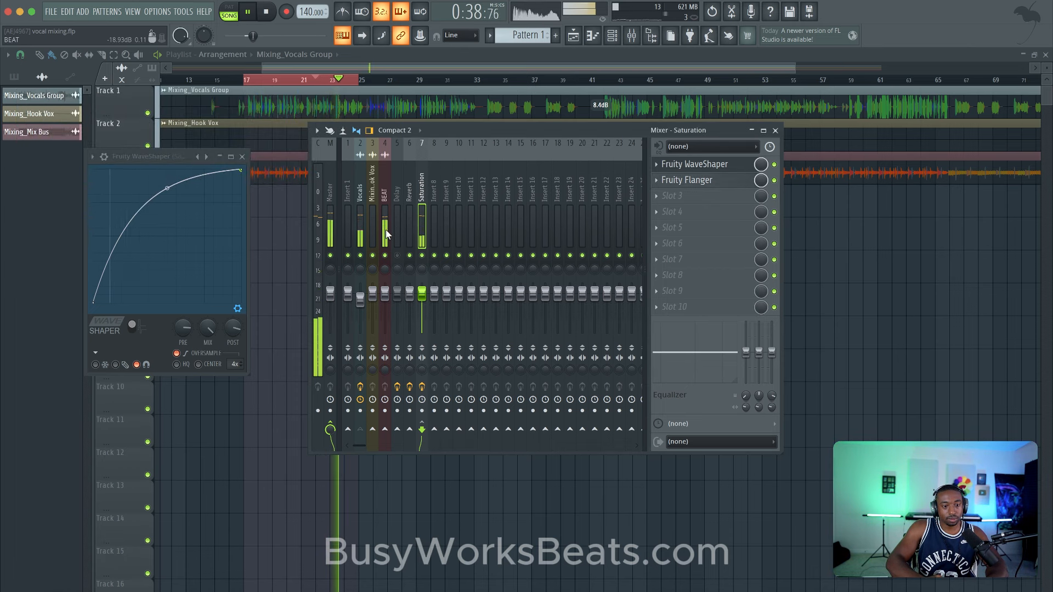
key(space)
- Re-enable the Vocals sends to Master, Delay and Reverb, and lower the Saturation track's fader during playback
click(363, 237)
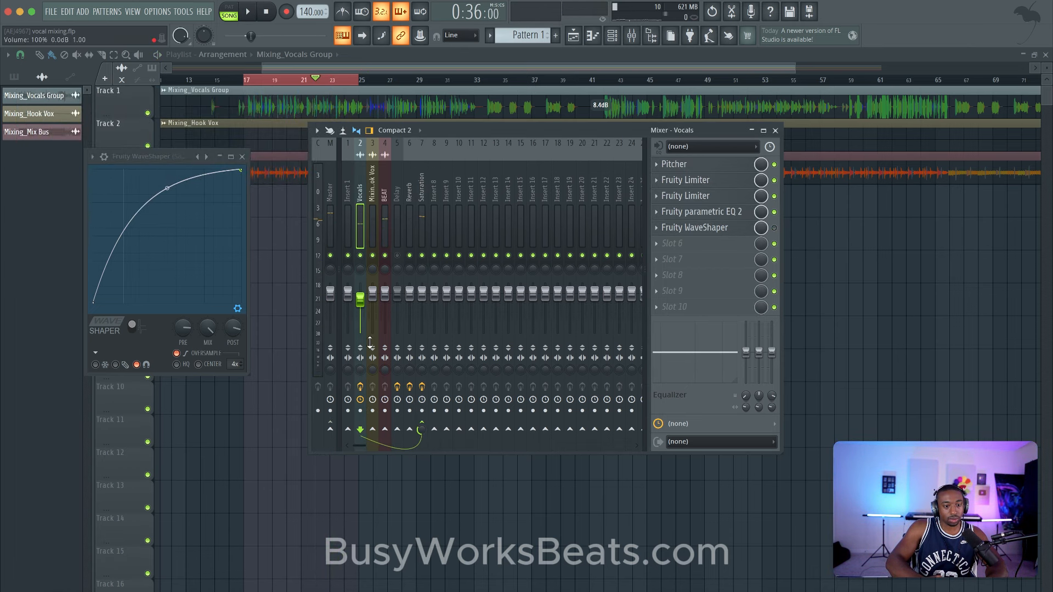
click(398, 429)
key(space)
click(331, 430)
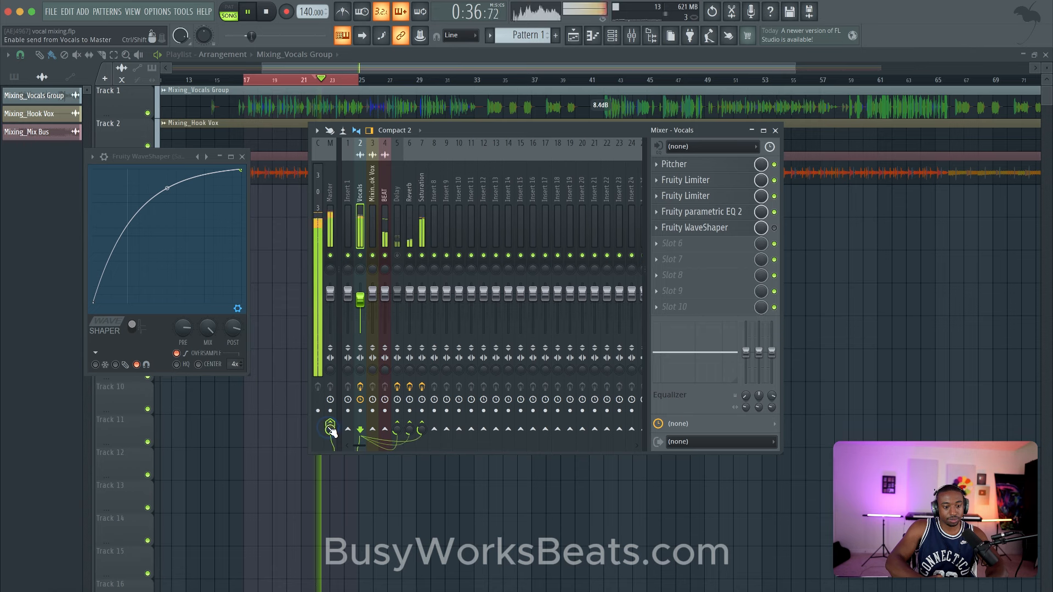
drag(422, 293, 422, 311)
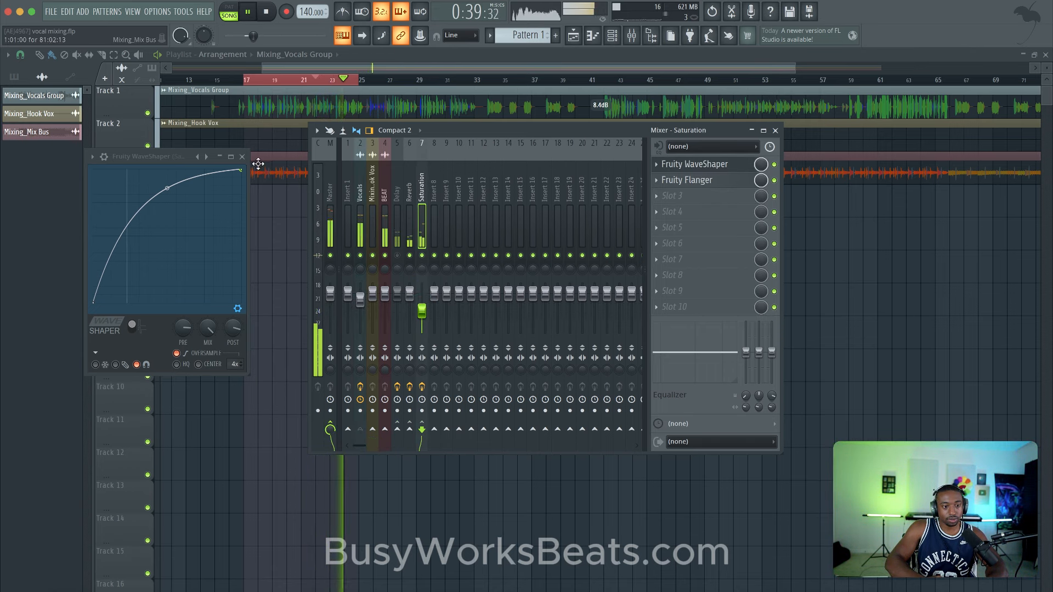
click(242, 157)
- Enable the Fruity WaveShaper on the Vocals track and bend its line upward into a convex curve
click(360, 217)
key(space)
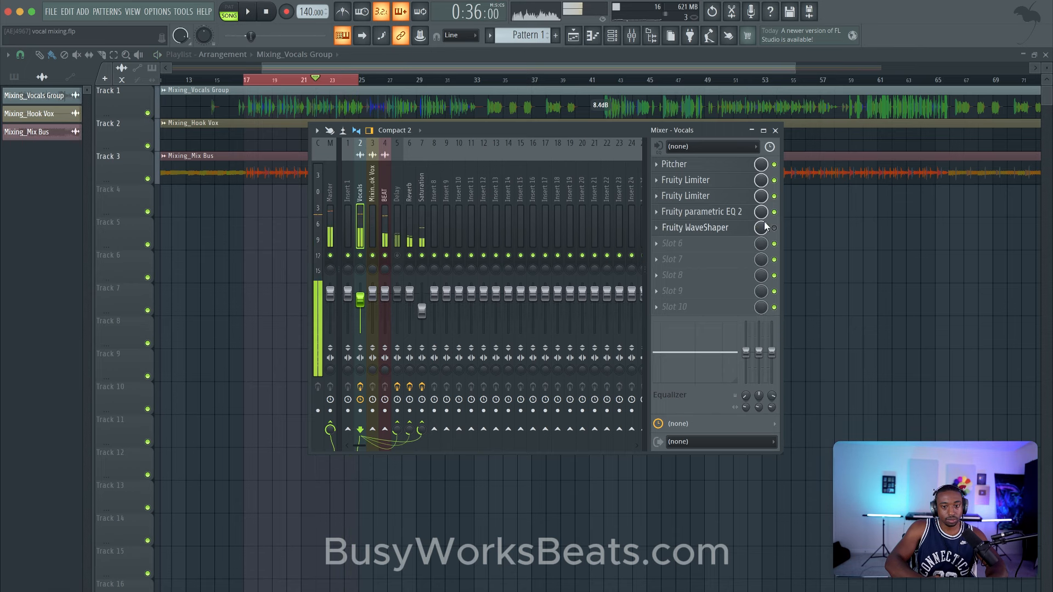
click(774, 228)
click(708, 229)
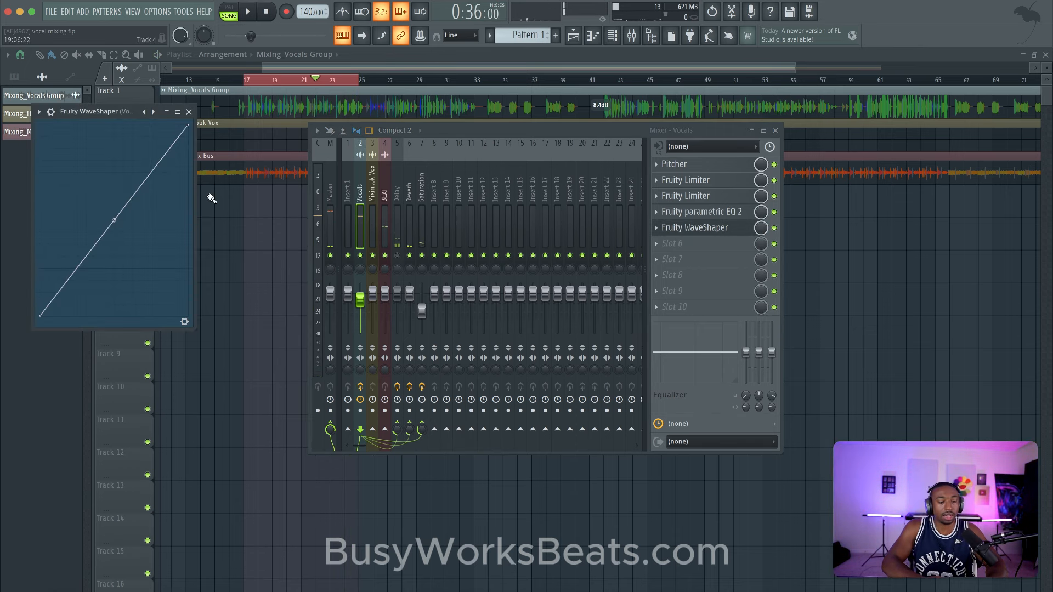
key(space)
drag(113, 221, 113, 192)
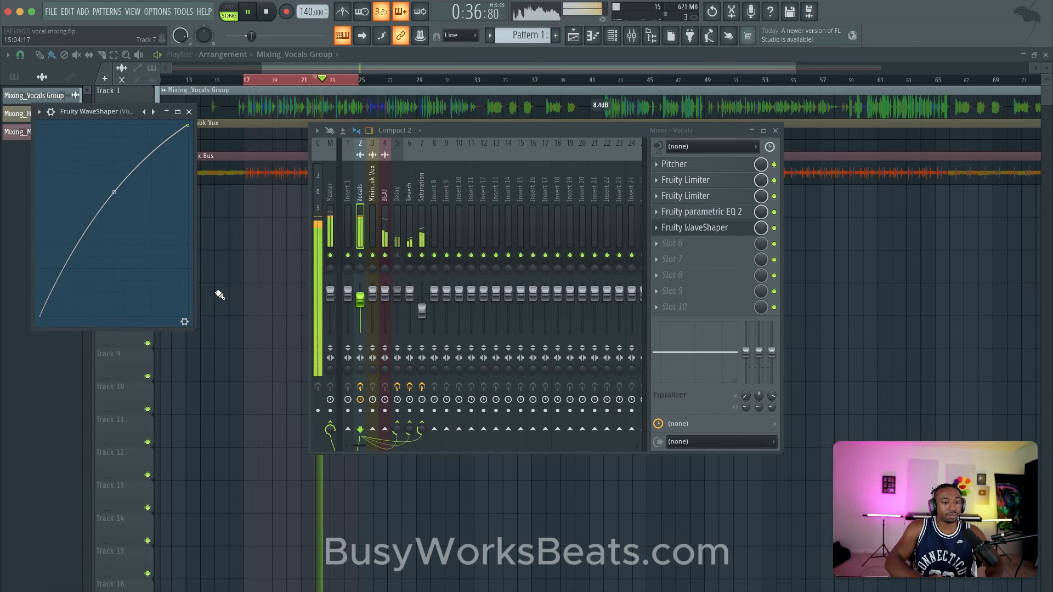
- Reveal the controls of the Vocals track's Fruity WaveShaper, enable 4x oversampling and adjust the post gain
click(184, 322)
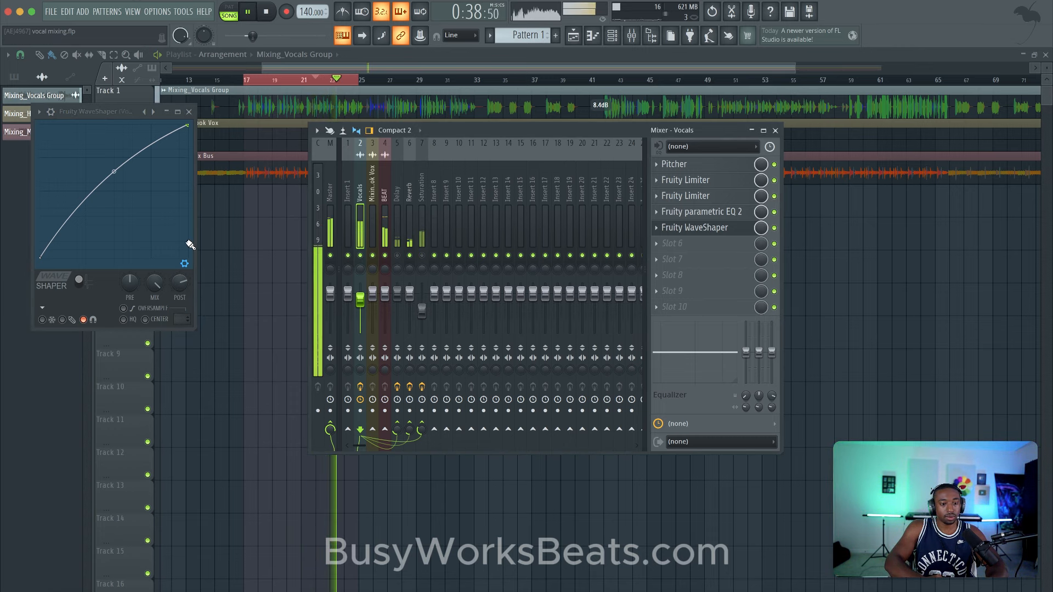
click(179, 290)
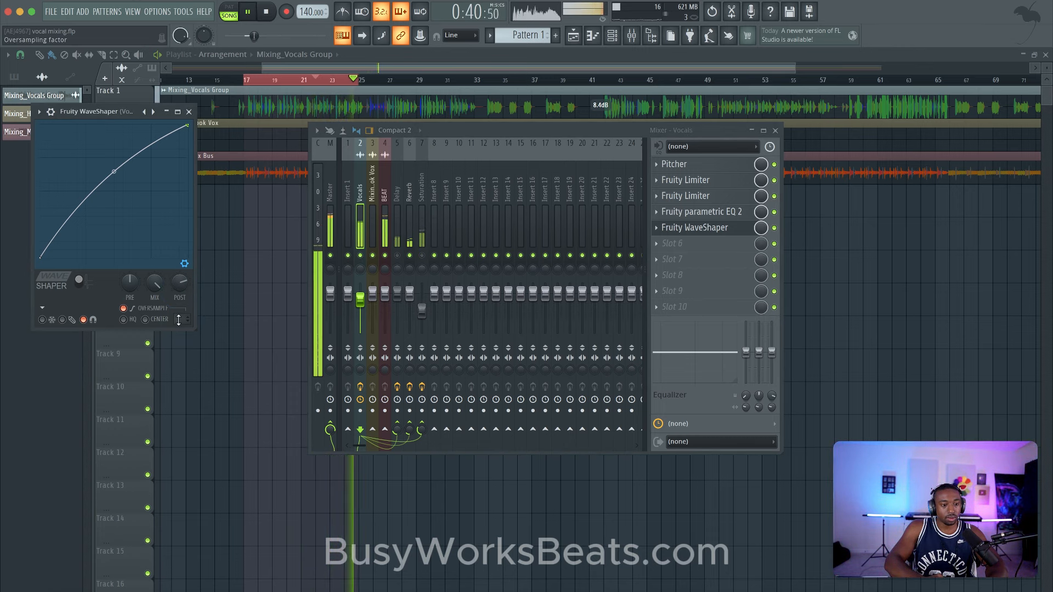
click(134, 309)
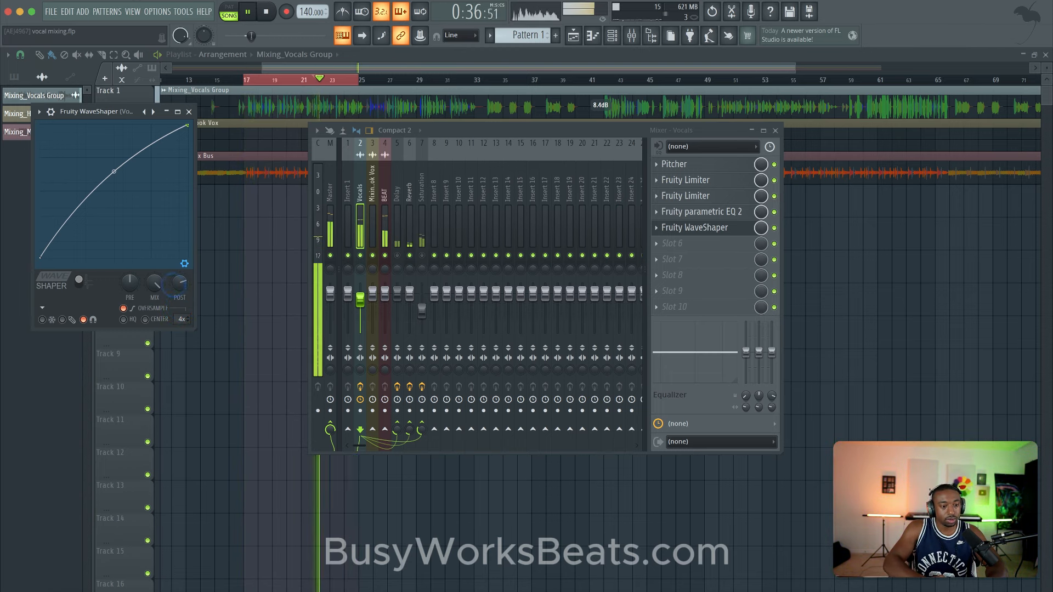
drag(175, 294, 162, 314)
- Lower the mix level of the Vocals track's Fruity WaveShaper while auditioning the song
key(space)
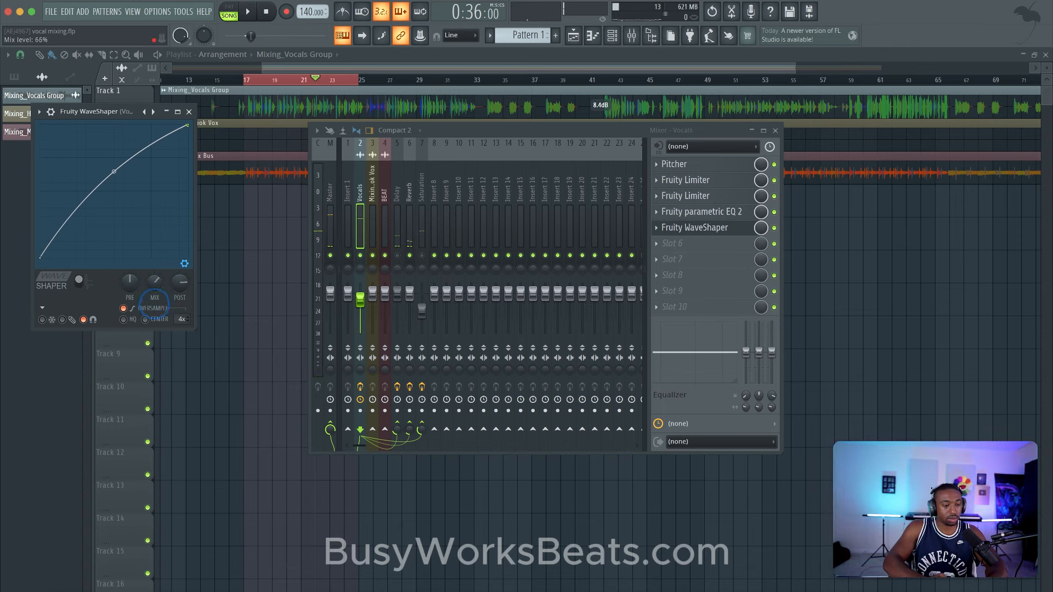
key(space)
drag(157, 309, 167, 330)
key(space)
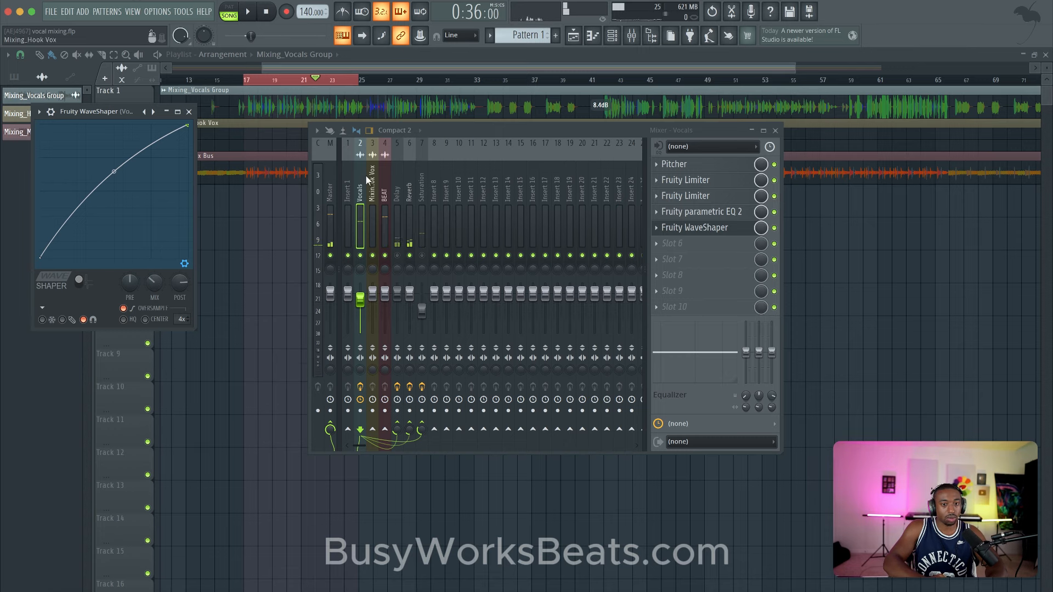
- Mute the Saturation track with its volume at 0% and raise the Vocals fader slightly
key(space)
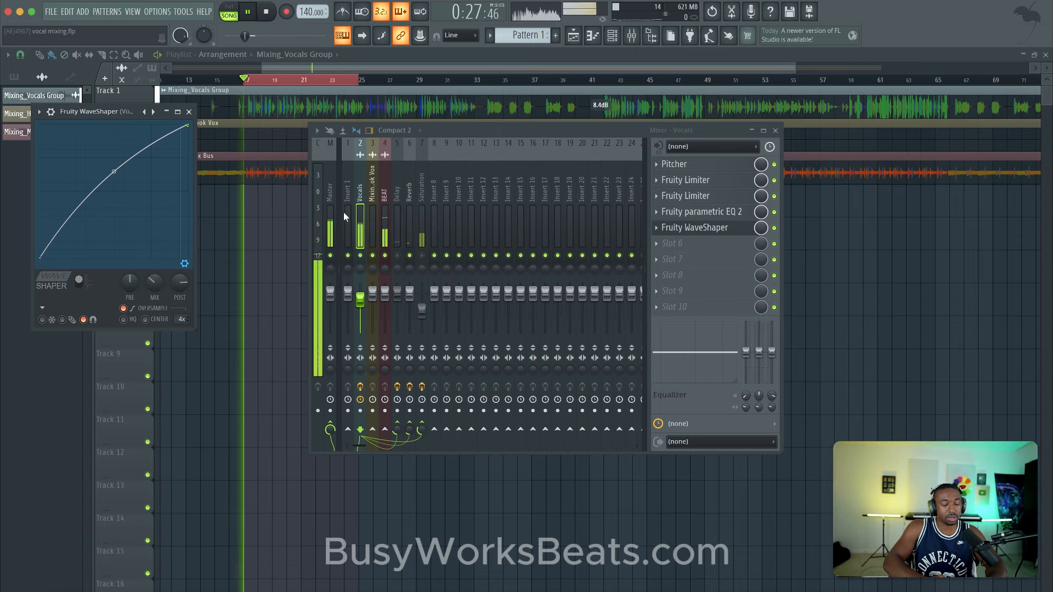
click(422, 222)
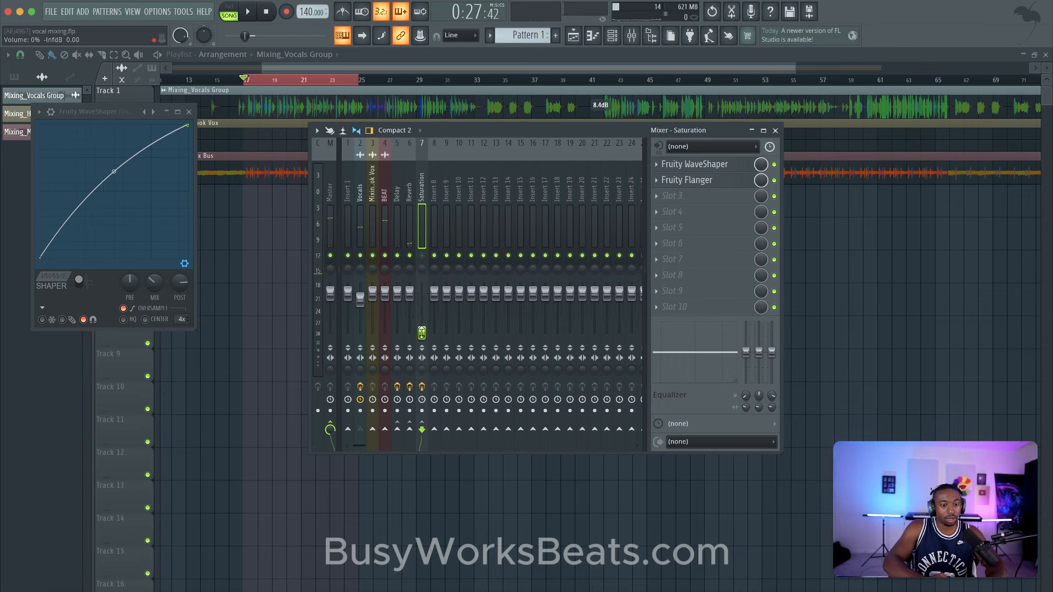
click(359, 298)
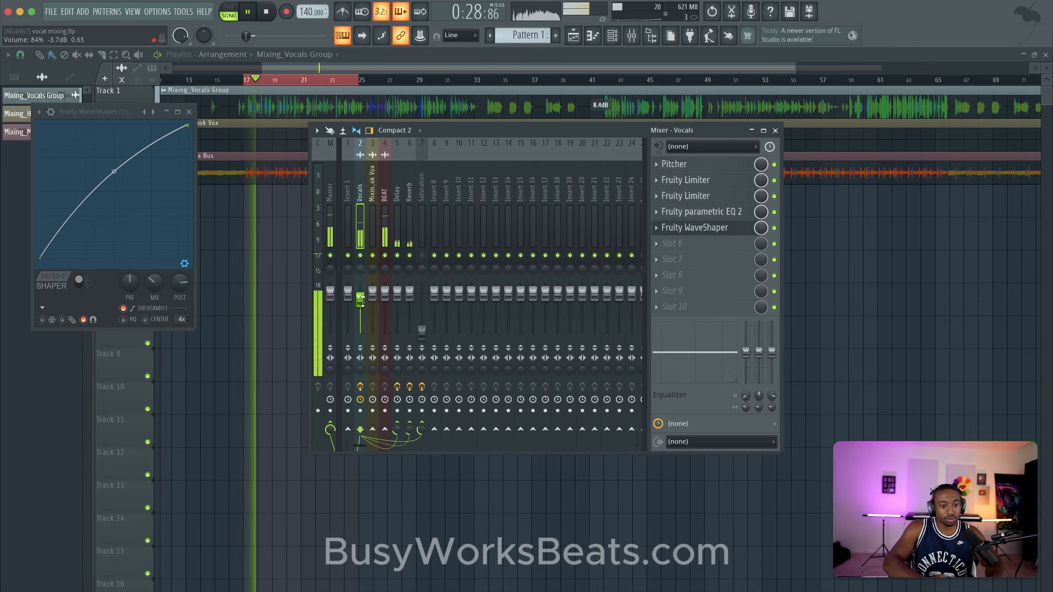
- Fine-tune the pre amp of the Vocals track's Fruity WaveShaper during playback
click(136, 269)
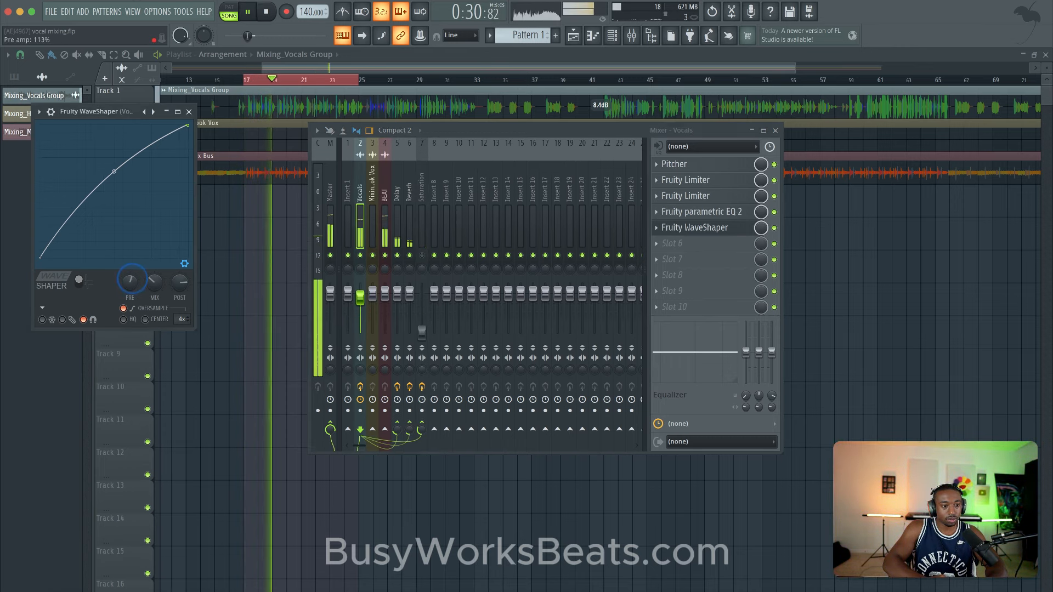
drag(136, 269, 128, 290)
key(space)
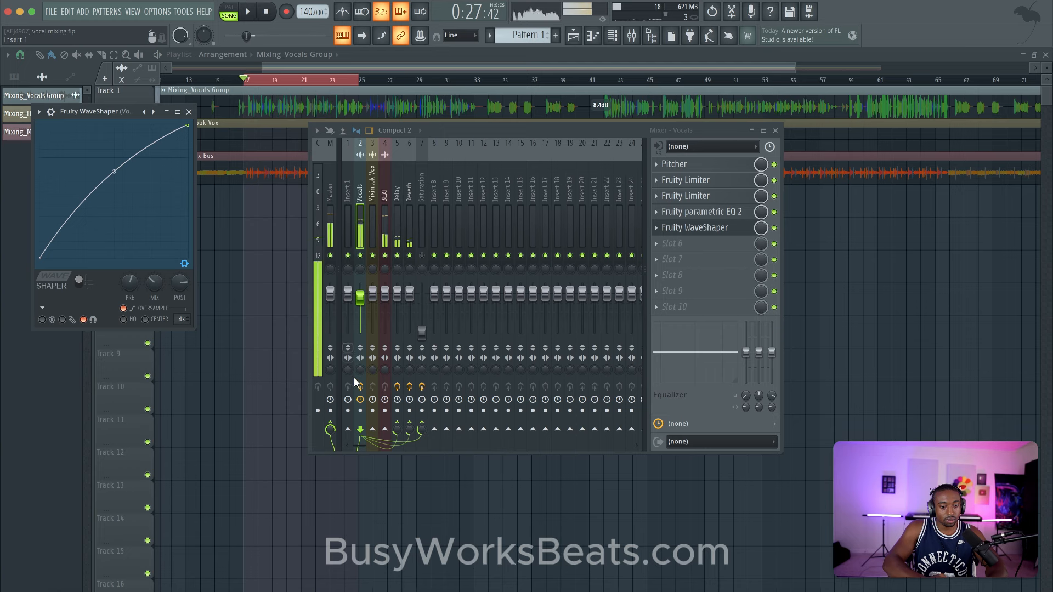
- Compare the mix with the Vocals effects bypassed and Delay and Reverb muted against the fully processed mix
click(359, 387)
key(space)
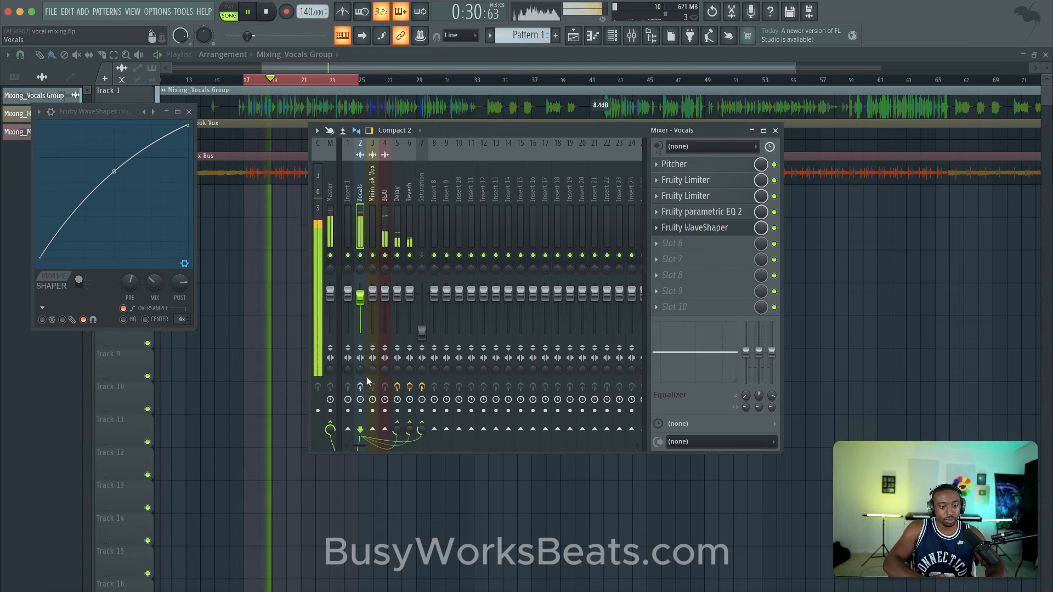
click(398, 255)
click(409, 256)
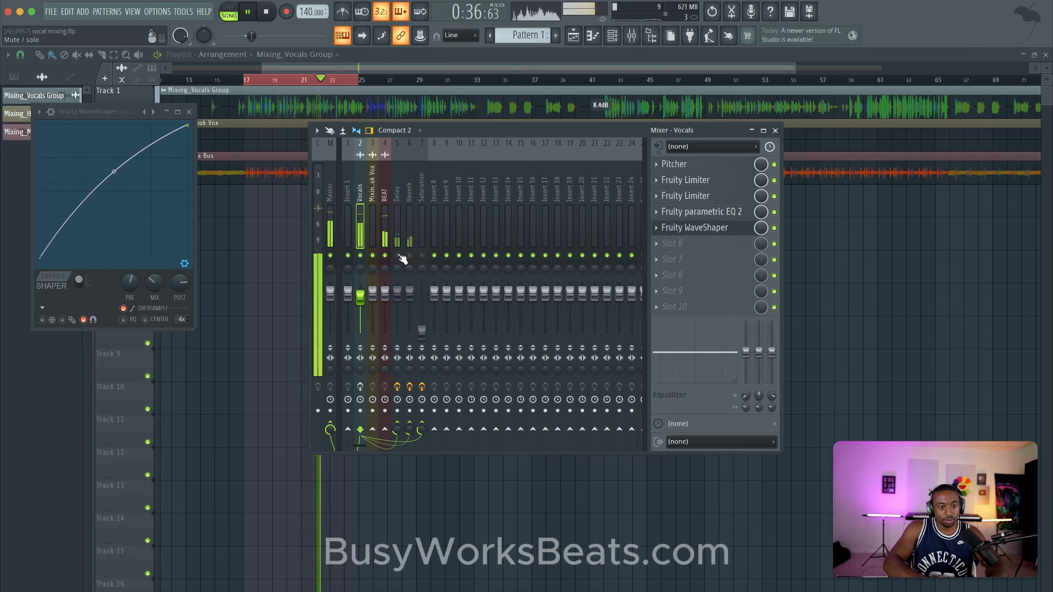
key(space)
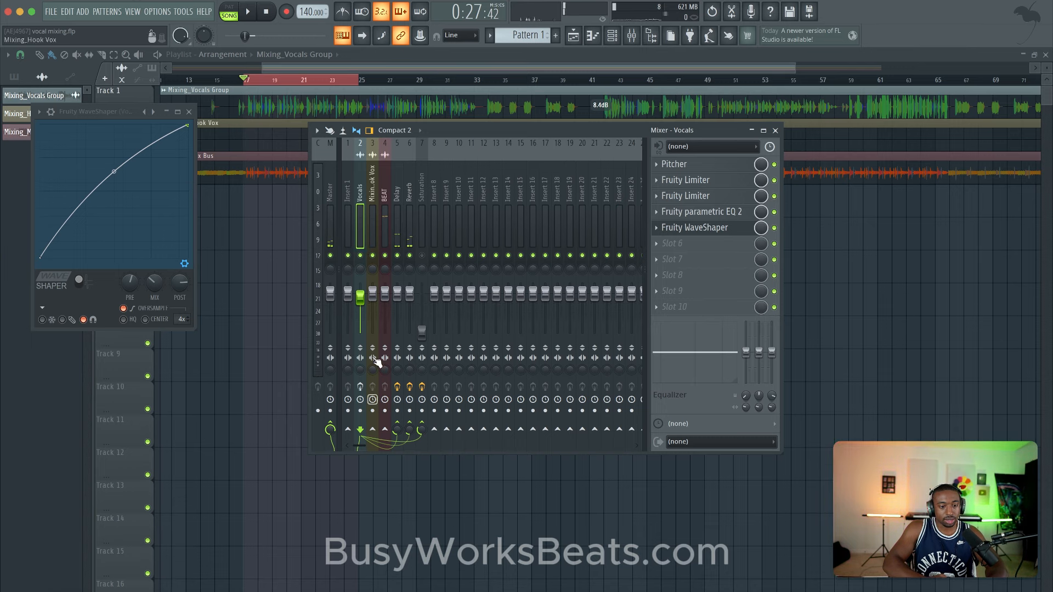
key(space)
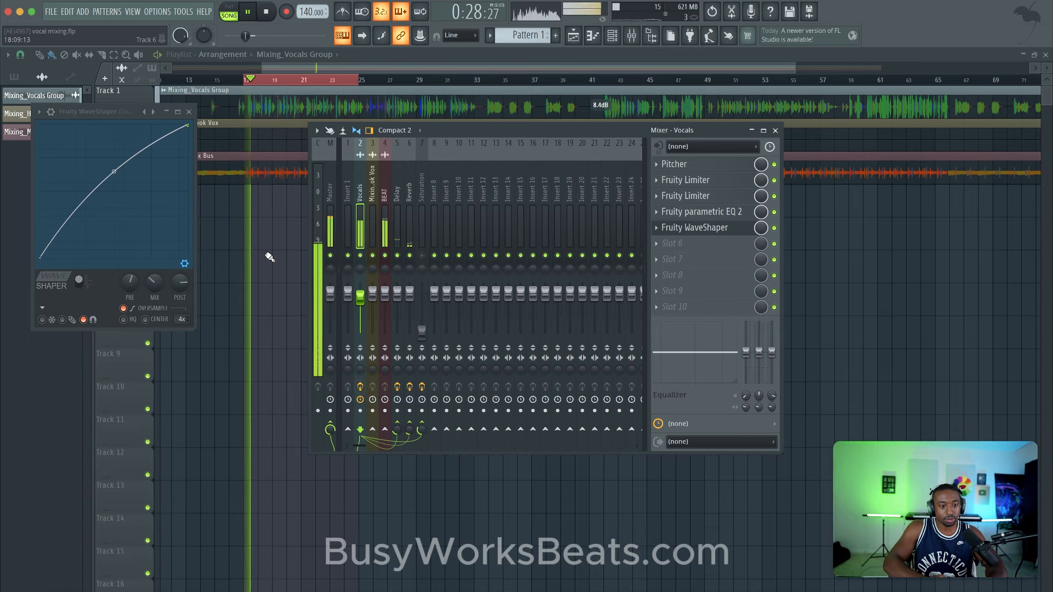
key(space)
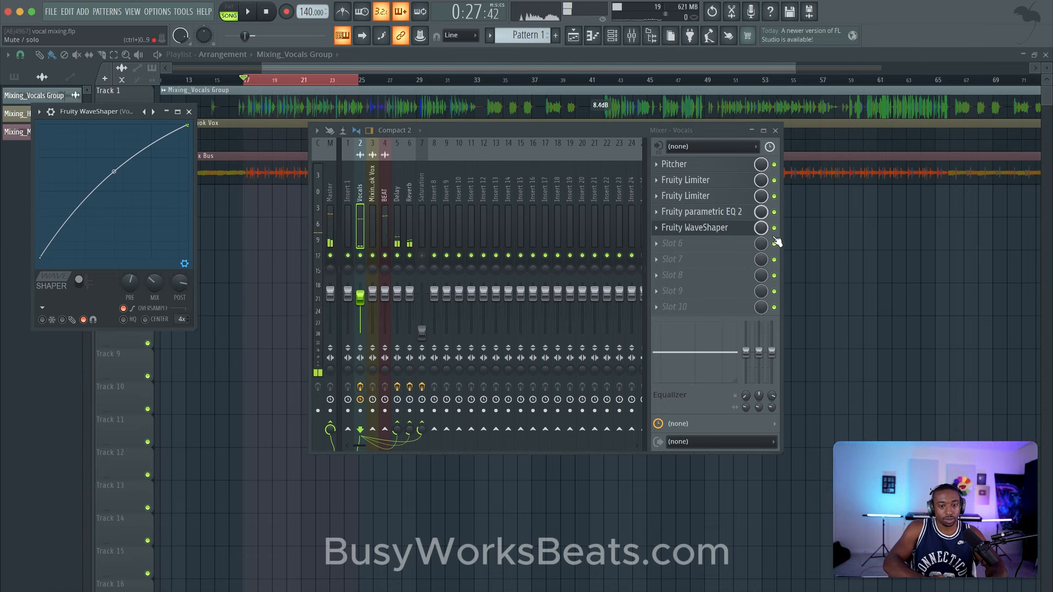
- Disable the Vocals track's Fruity WaveShaper, check Fruity parametric EQ 2 and lower the Vocals fader slightly
click(737, 213)
key(space)
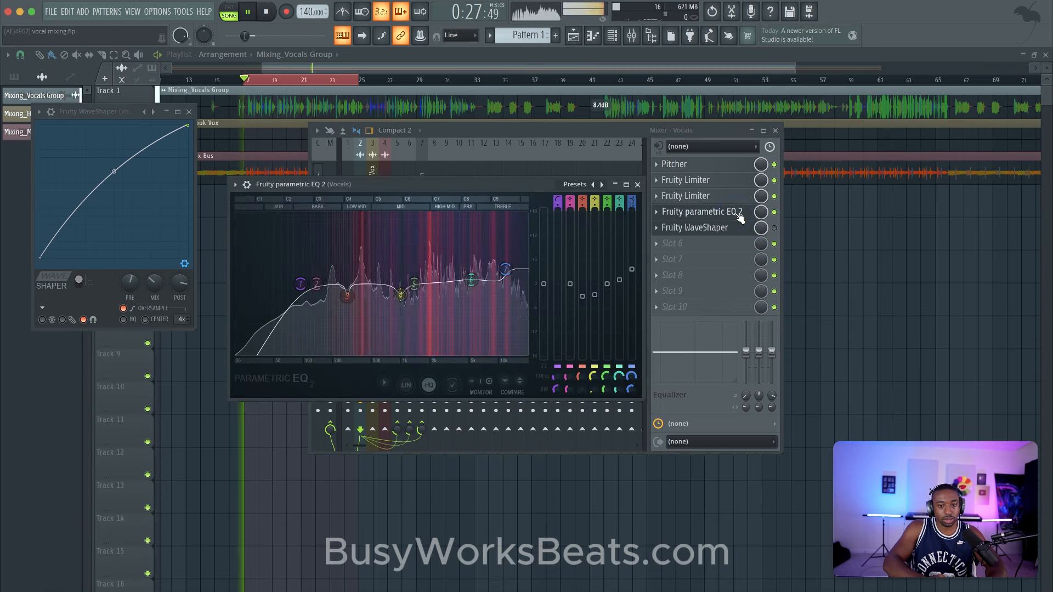
click(637, 185)
drag(361, 298, 360, 300)
key(space)
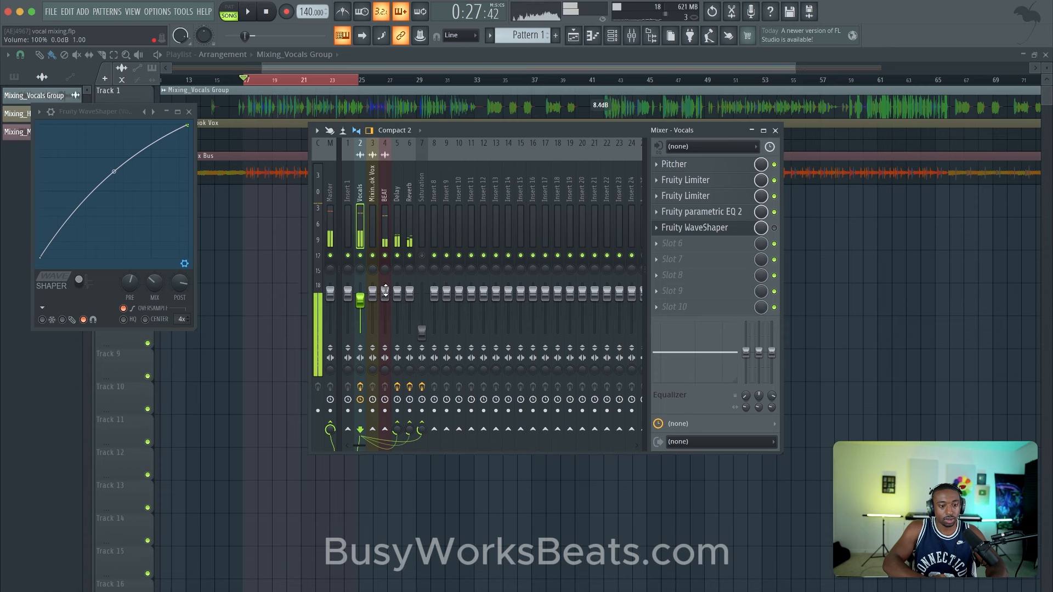
- Raise the BEAT fader slightly, load StandardCLIP in the Master track's first effect slot and enter its input clip level
click(386, 229)
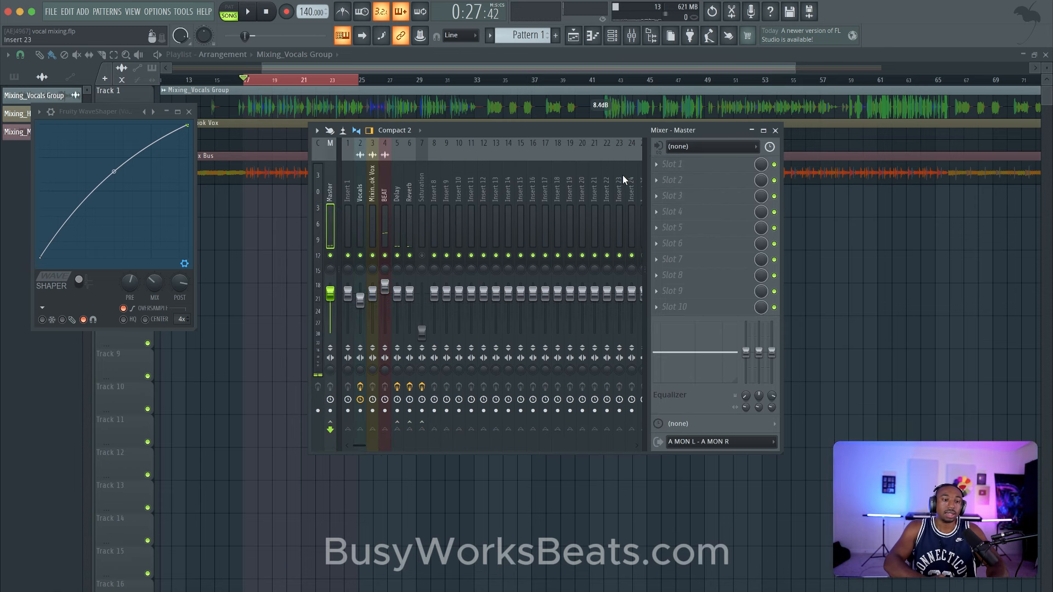
click(666, 165)
scroll(439, 192, down, 2)
scroll(439, 193, down, 5)
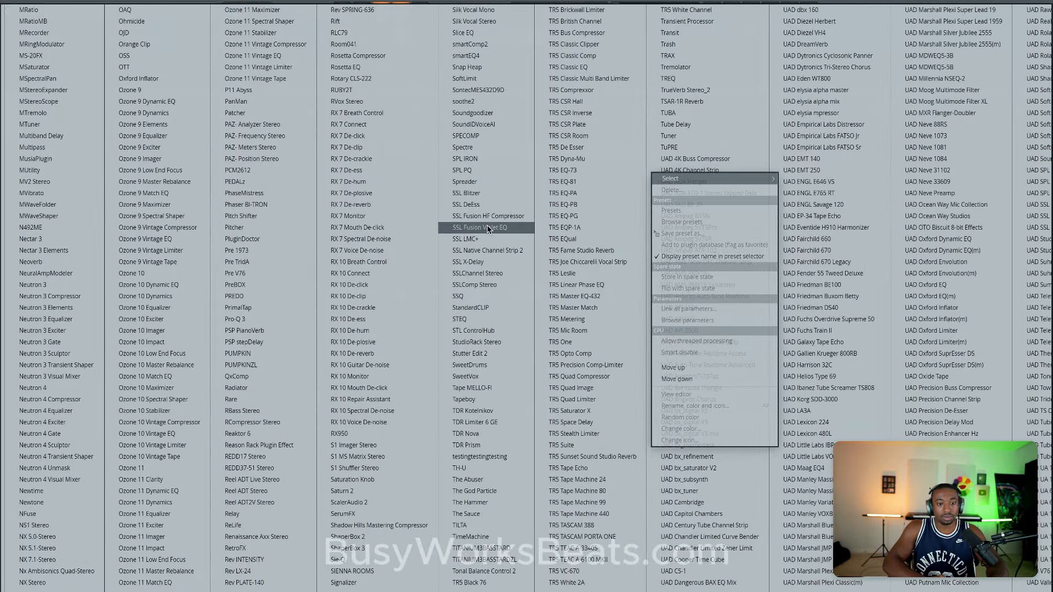
click(484, 296)
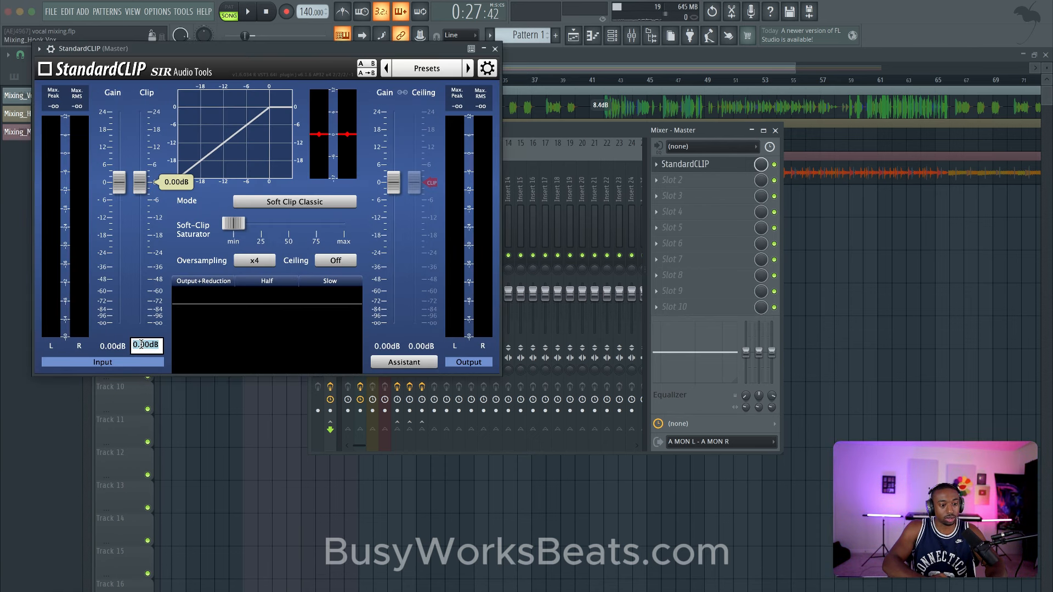
key(Return)
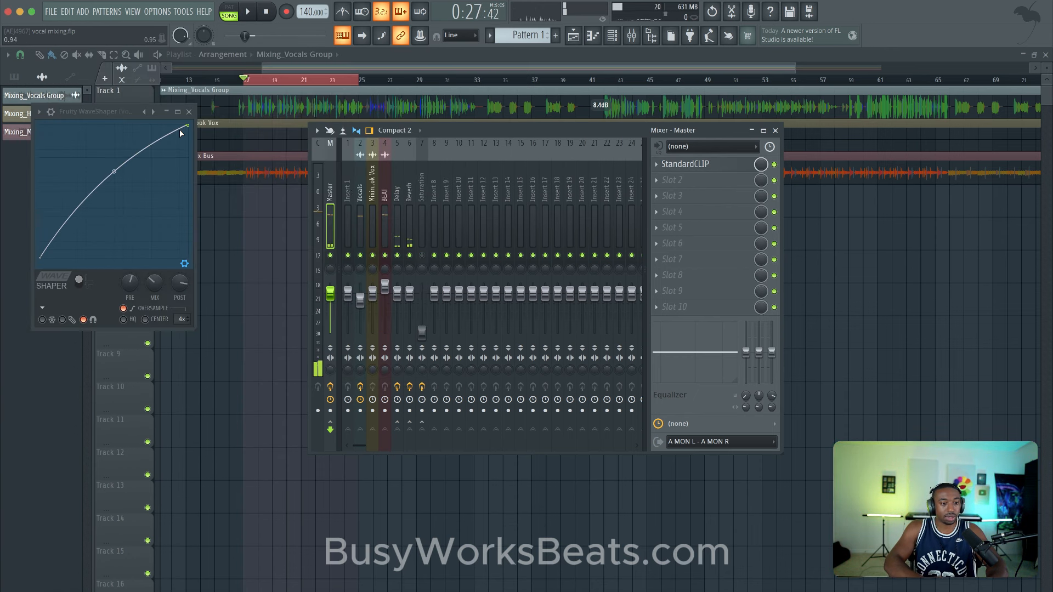
- Play back the looped section with the Master clipper active and check the BEAT and Vocals levels in the mixer
click(133, 115)
key(space)
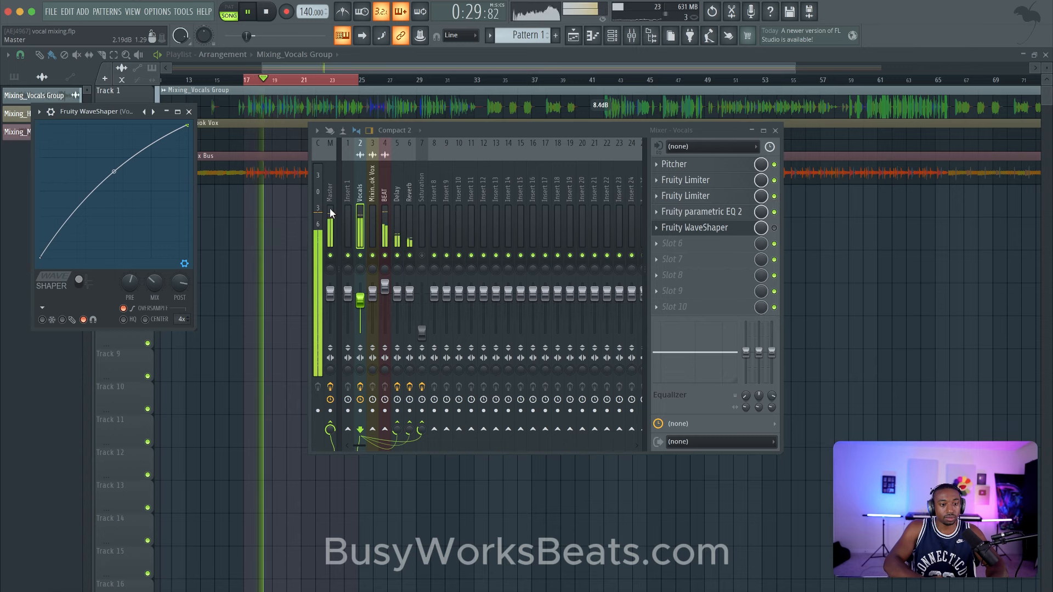
click(386, 242)
right_click(273, 208)
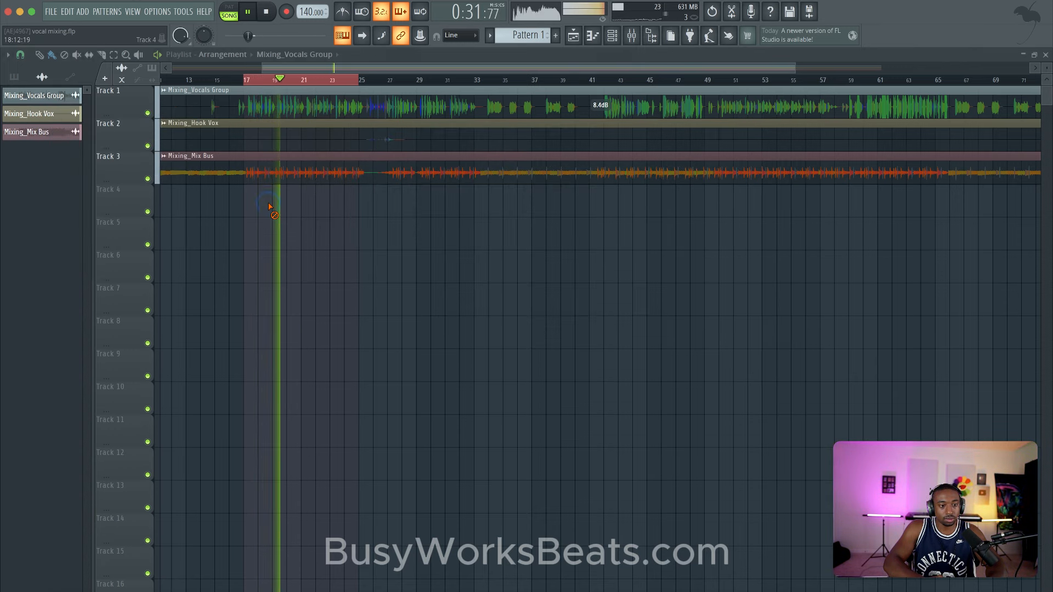
drag(600, 183, 601, 180)
key(F9)
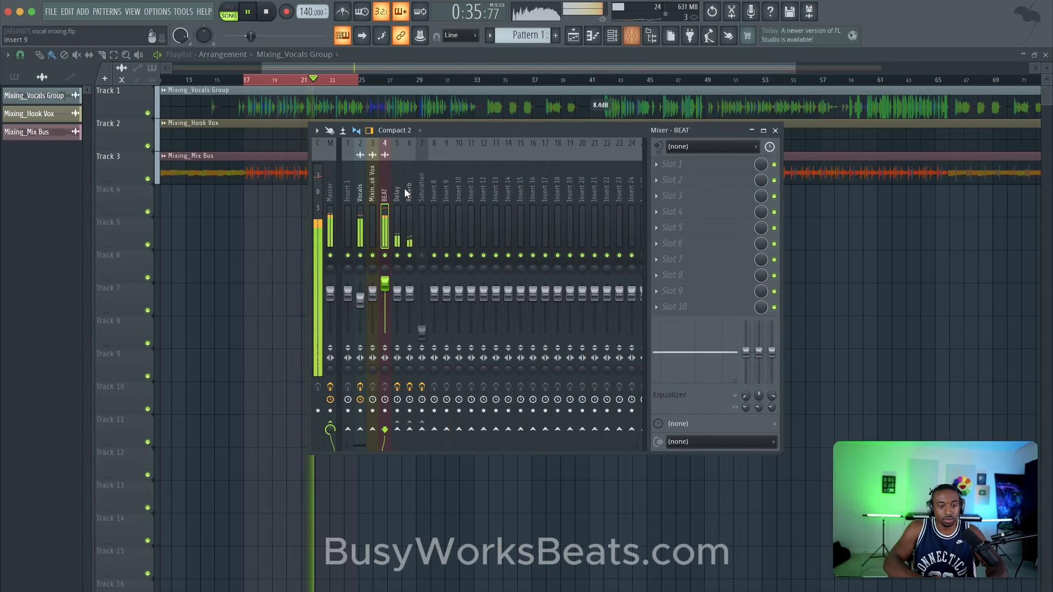
- Set the correction speed to 89 and fine tune to -5 in the Vocals track's Pitcher during playback
click(360, 220)
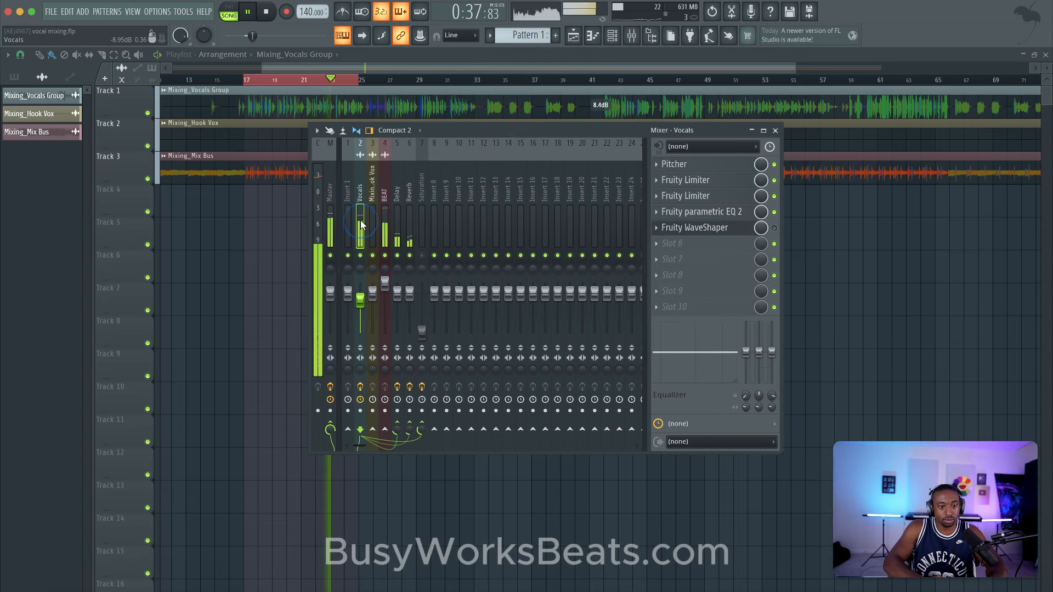
click(716, 165)
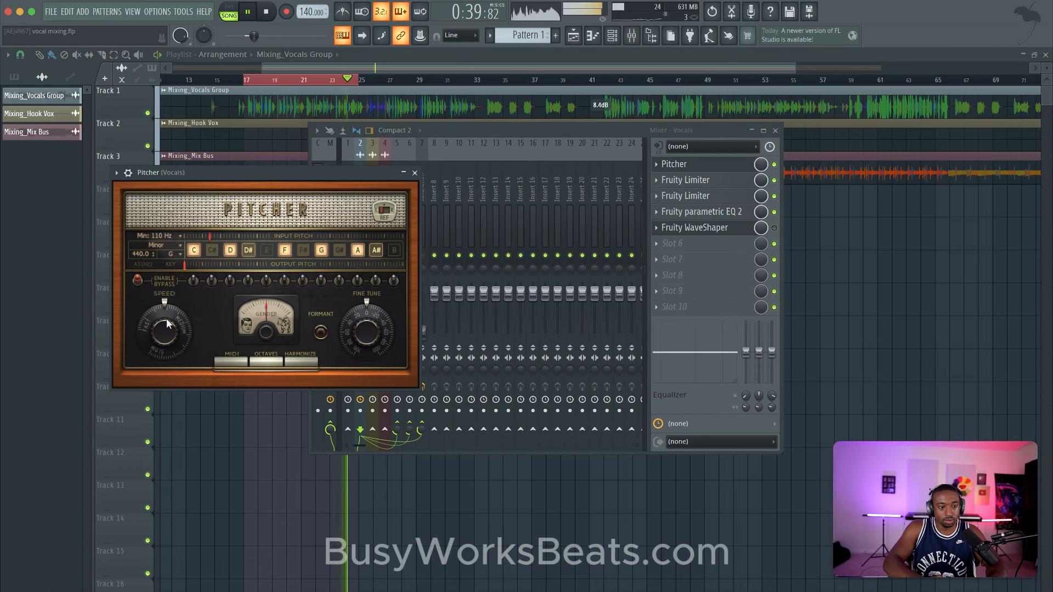
drag(166, 324, 166, 310)
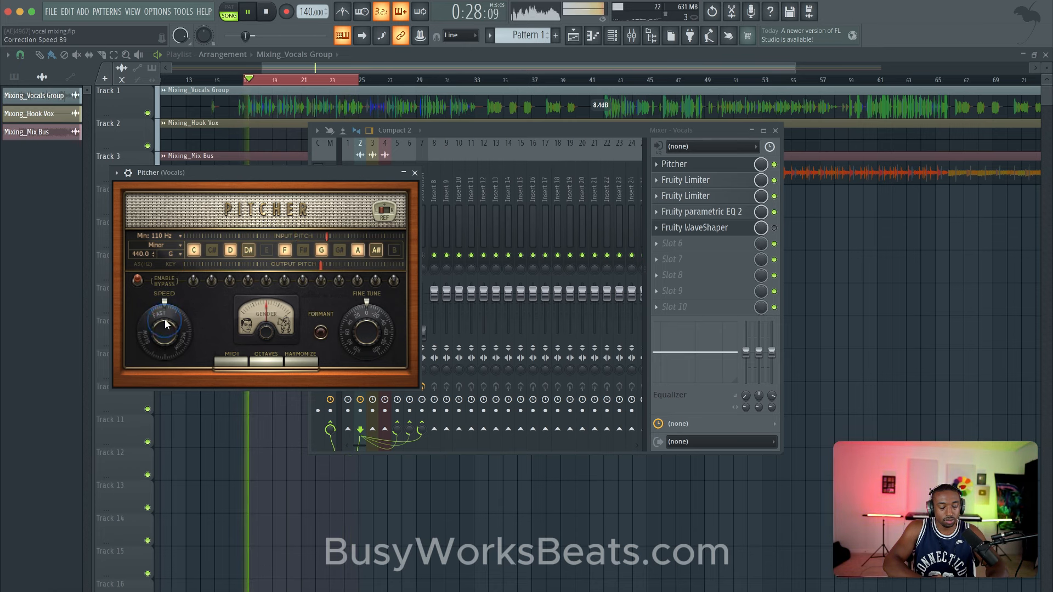
drag(367, 331, 367, 332)
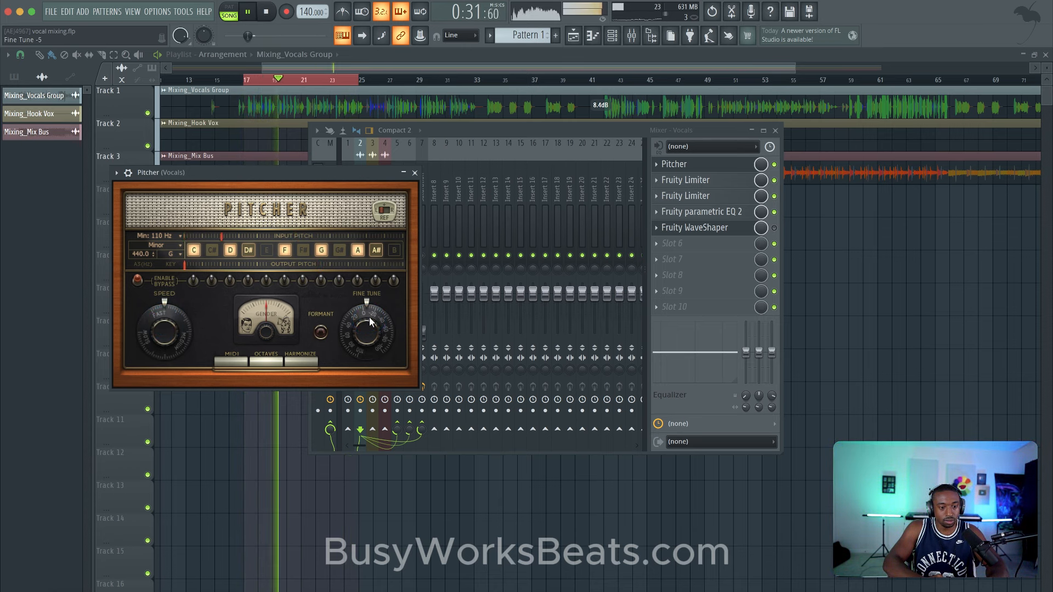
- Try Pitcher's formant option, set its gender to -20, stop playback and reopen the plugin
click(319, 332)
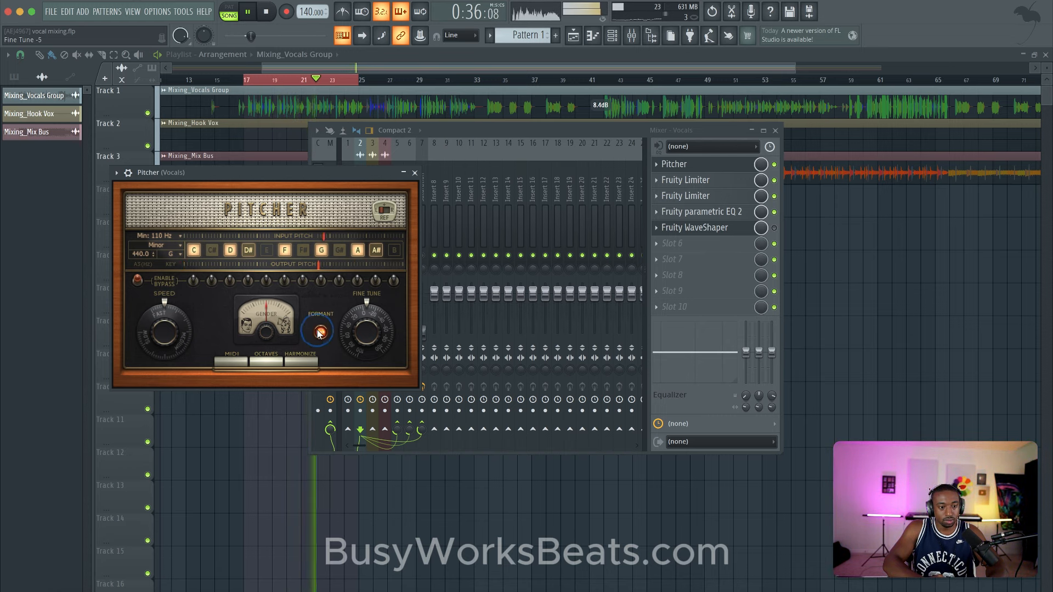
mouse_move(266, 330)
mouse_down()
mouse_move(266, 343)
mouse_move(268, 317)
mouse_up()
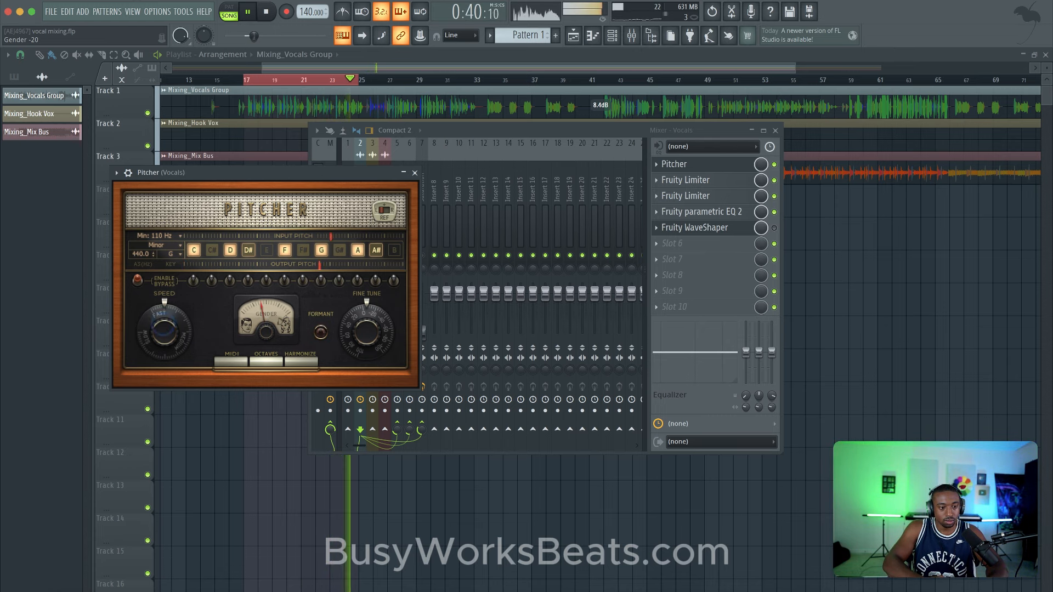
key(space)
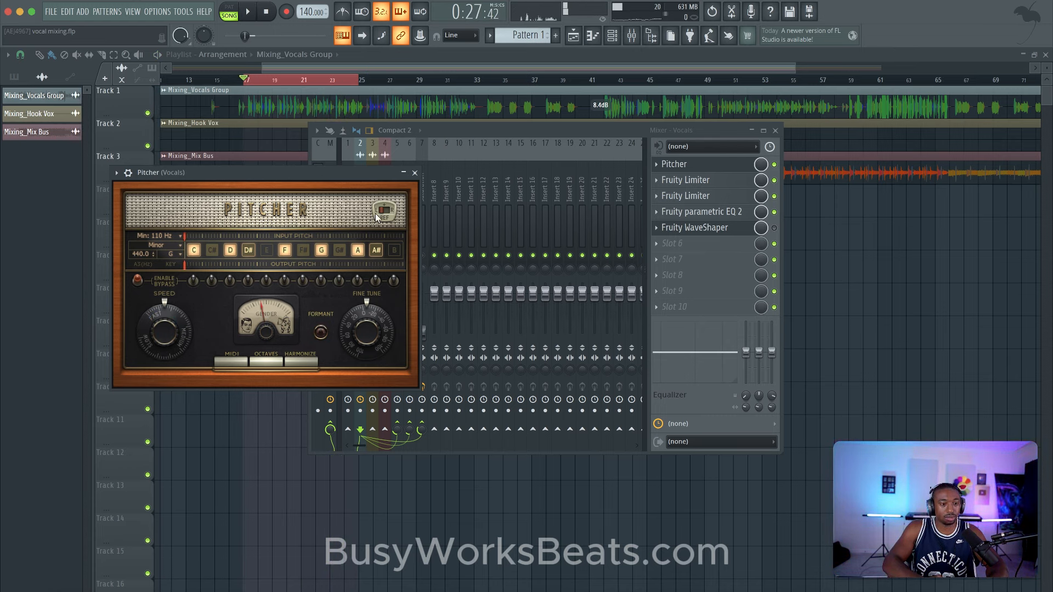
click(416, 173)
click(714, 164)
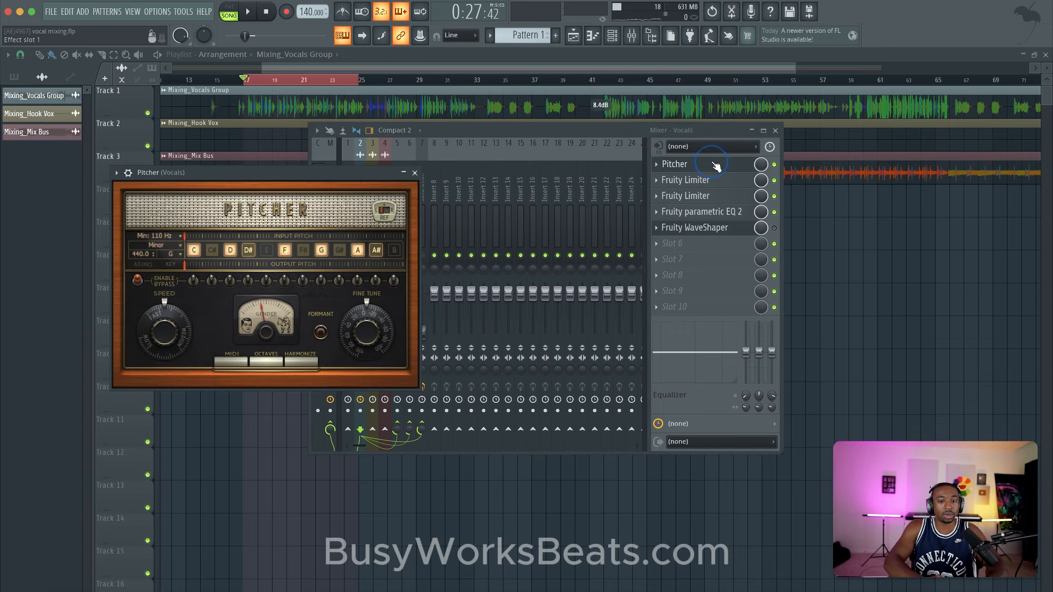
- Close the Pitcher plug-in window and save the project, leaving the mixer open
click(415, 173)
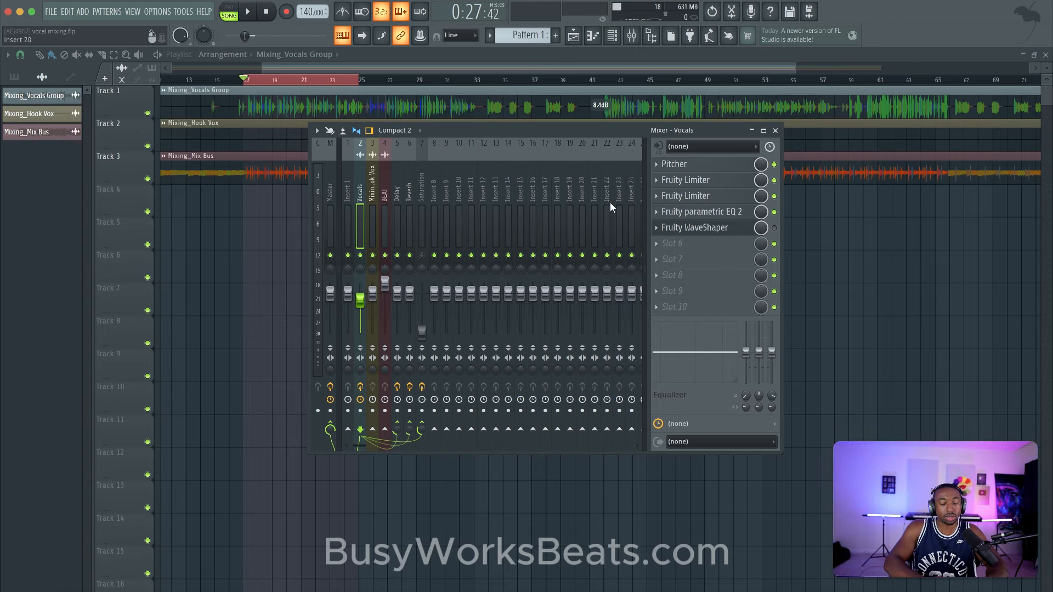
key(super+s)
key(F9)
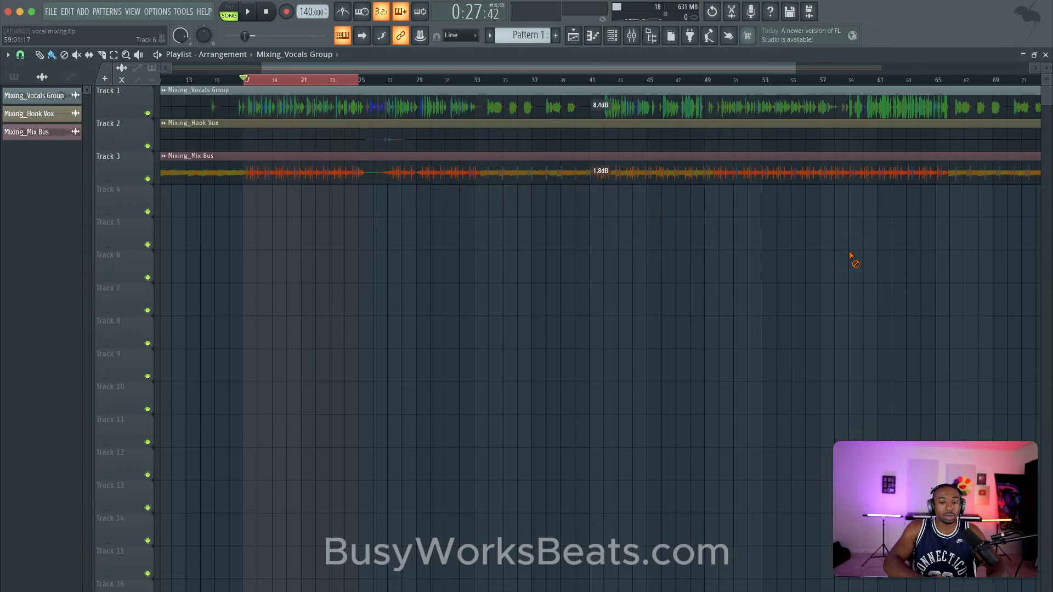
click(634, 36)
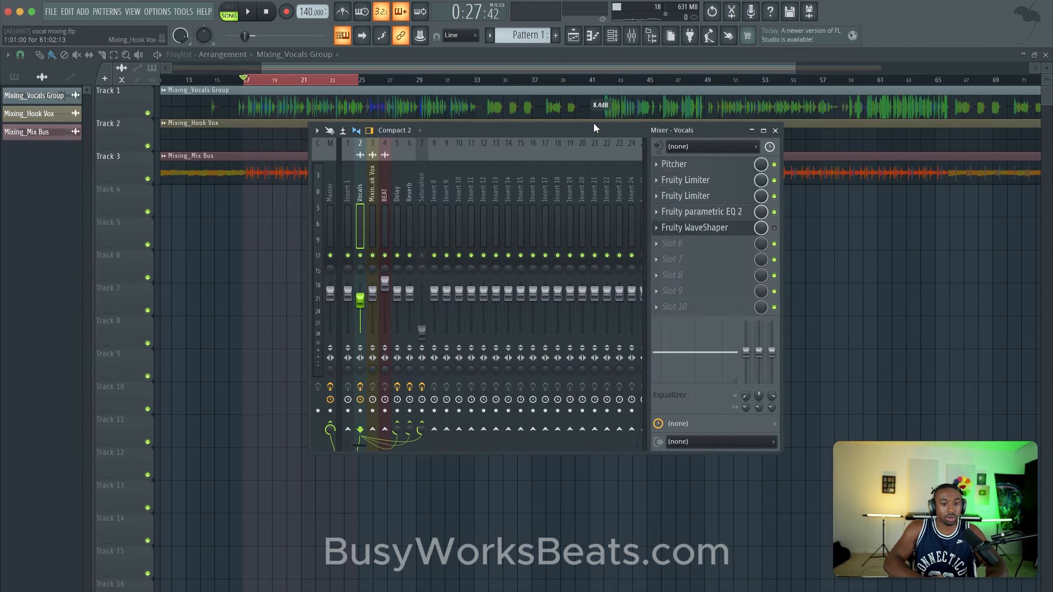
drag(593, 127, 551, 124)
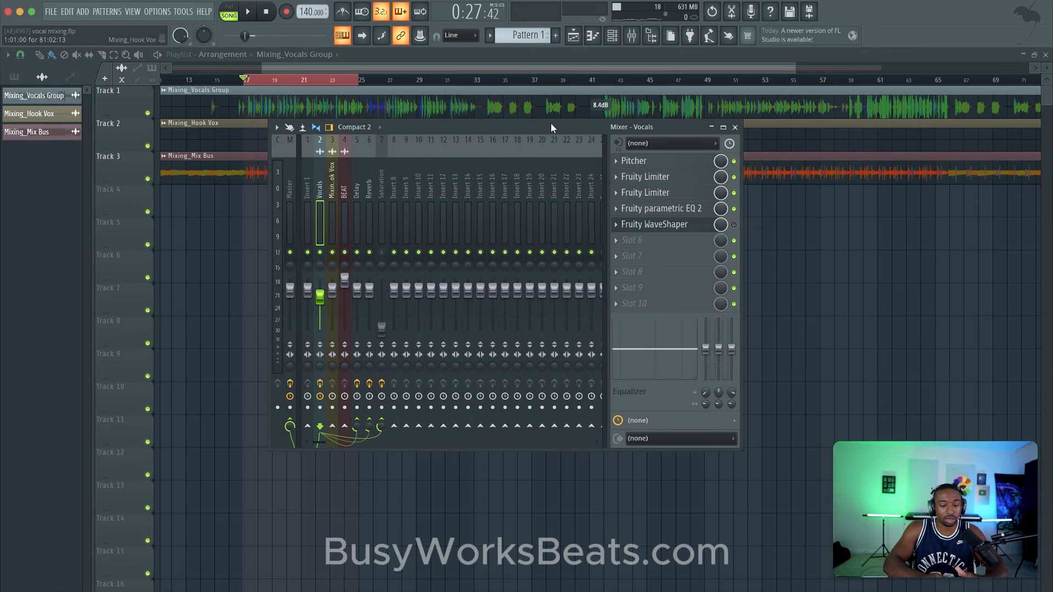
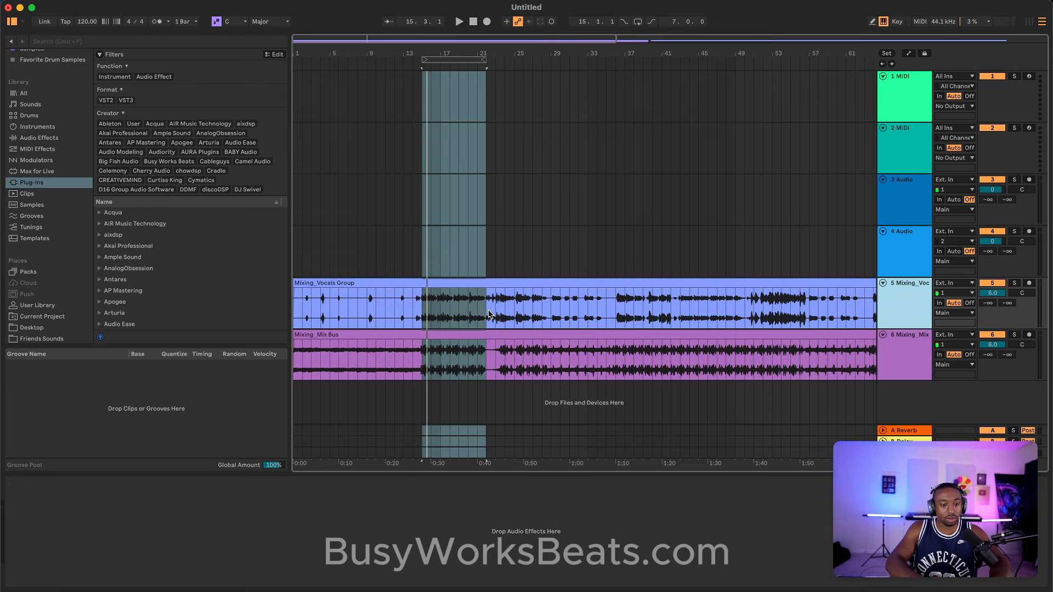
- Switch to Ableton Live and enable looping over the seven bars from bar 15, playing the section briefly
click(379, 489)
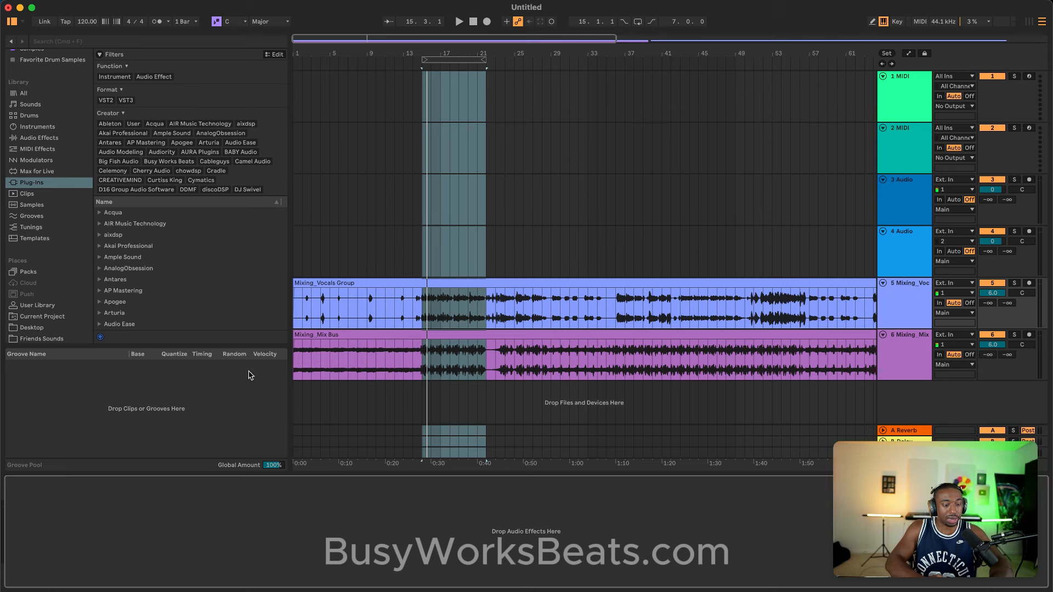
click(437, 280)
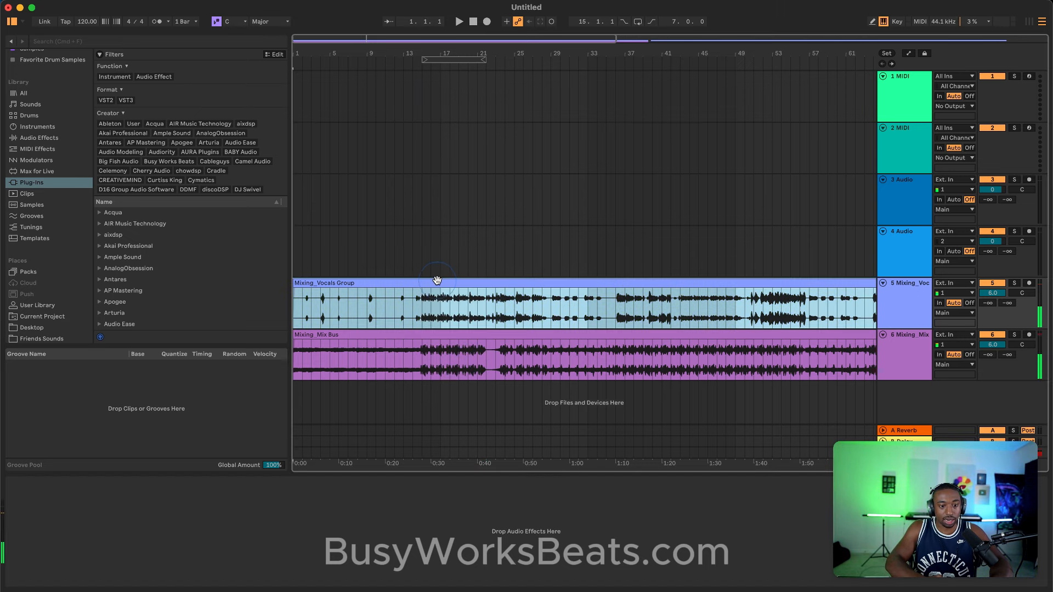
click(455, 63)
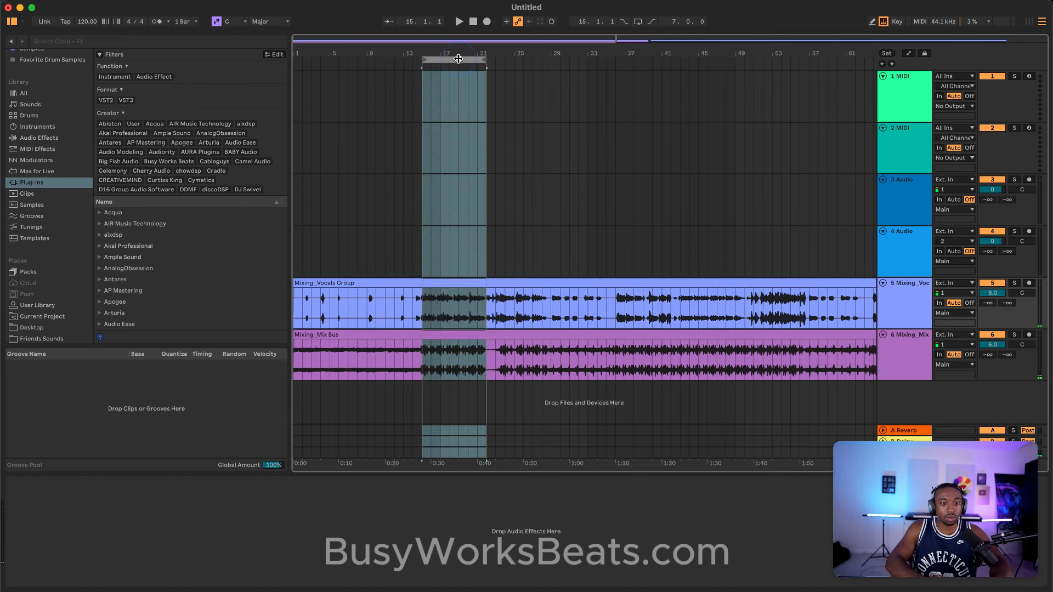
click(912, 351)
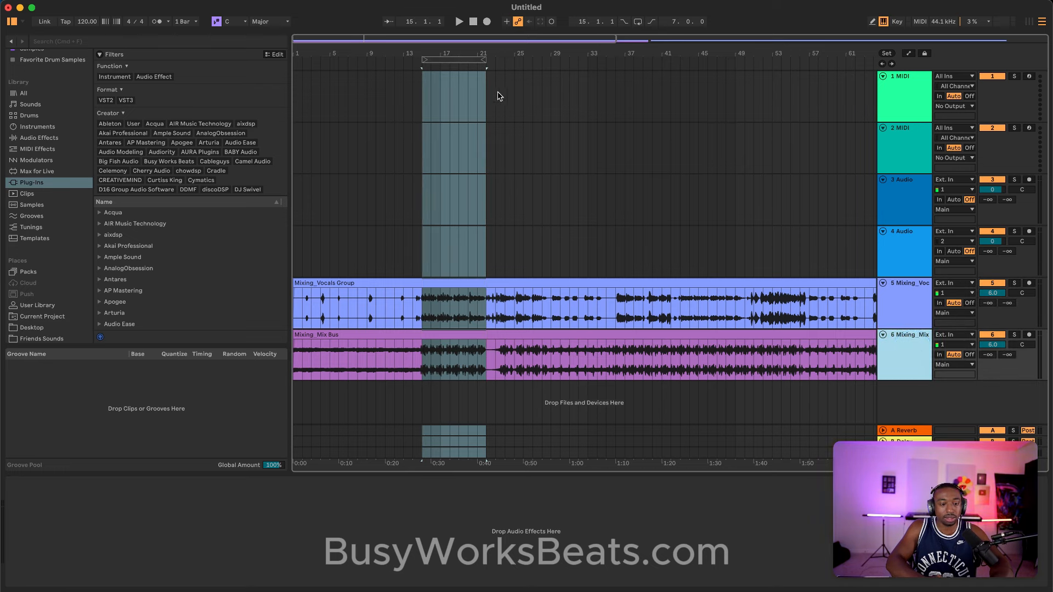
click(469, 60)
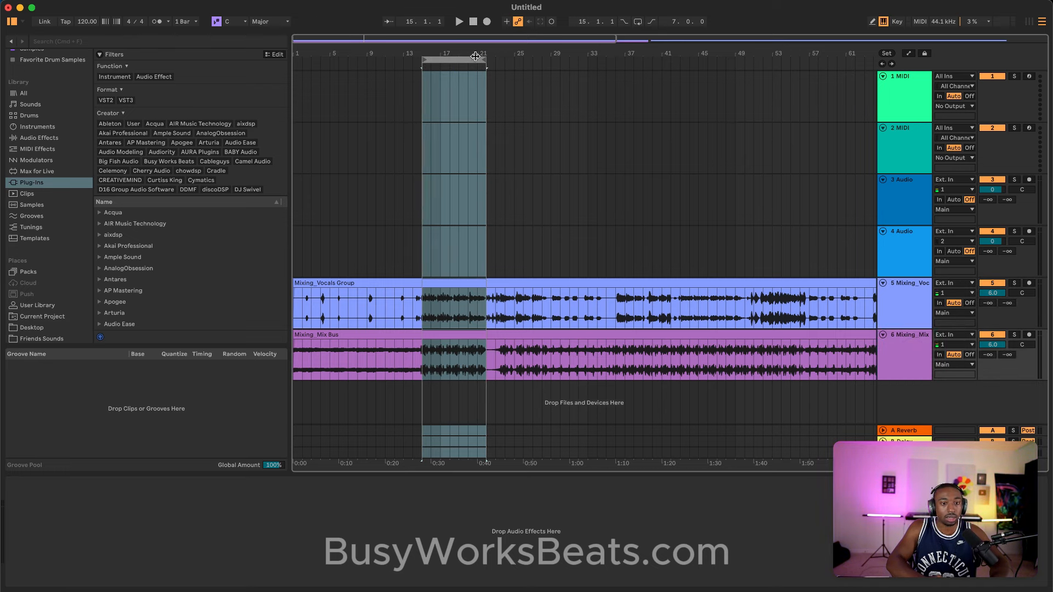
click(642, 22)
key(space)
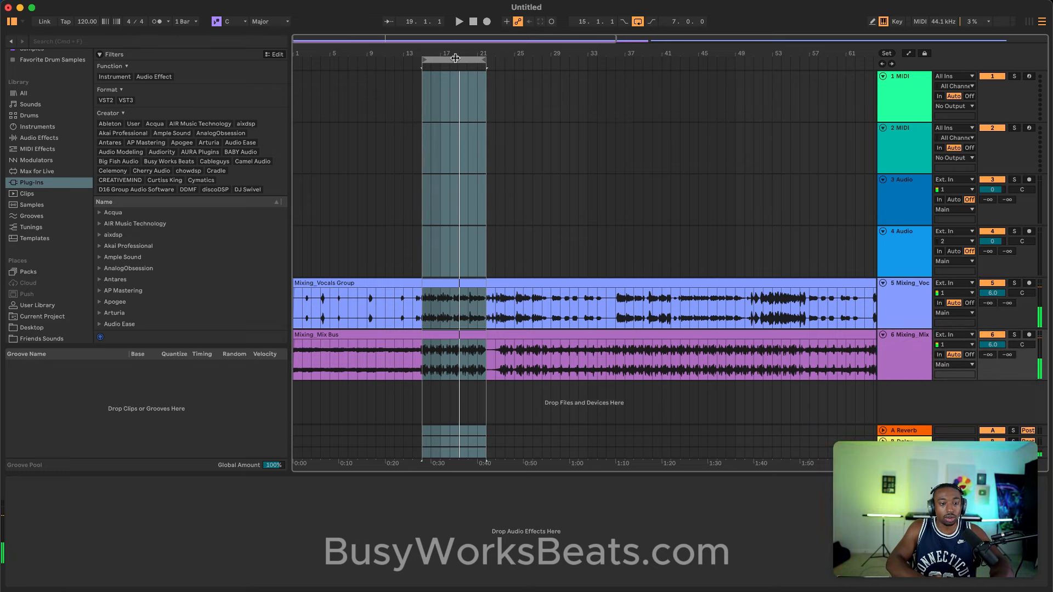
key(space)
- Start playback from bar 17 and turn monitoring off on the Mixing_Vocals Group and Mixing_Mix Bus tracks
click(441, 125)
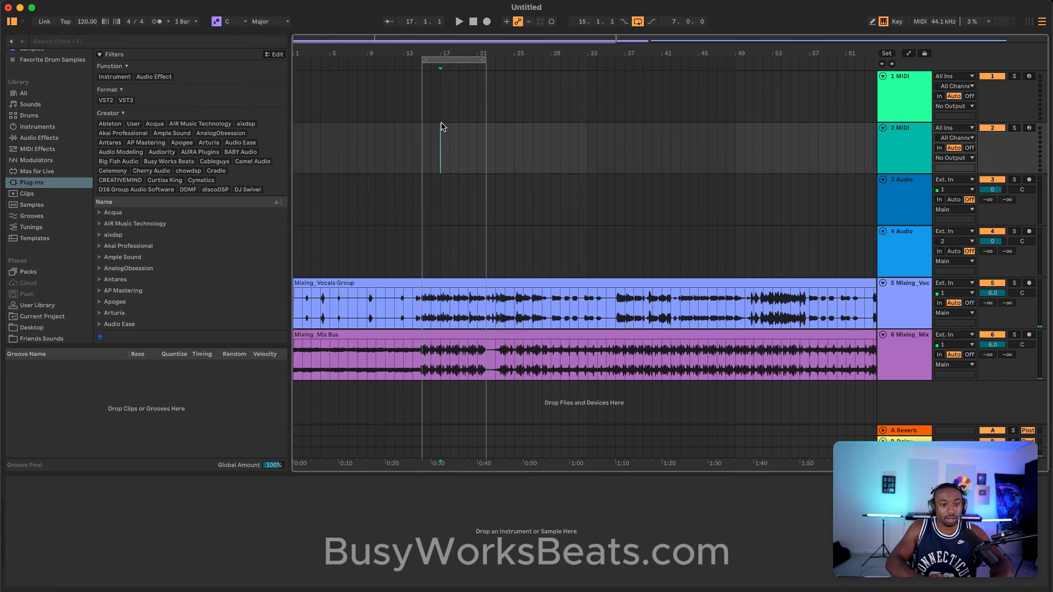
key(space)
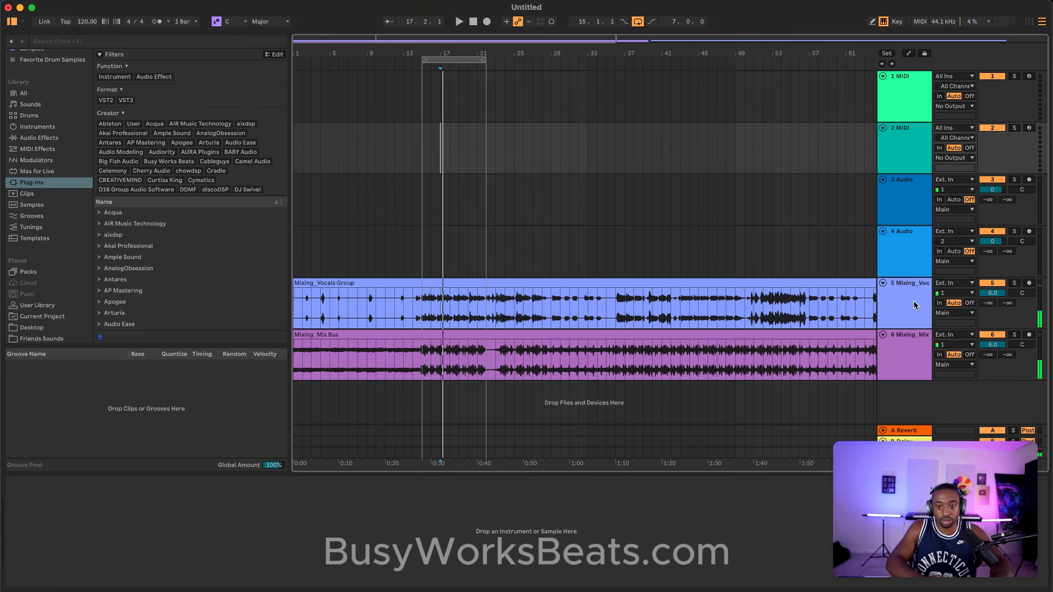
click(970, 303)
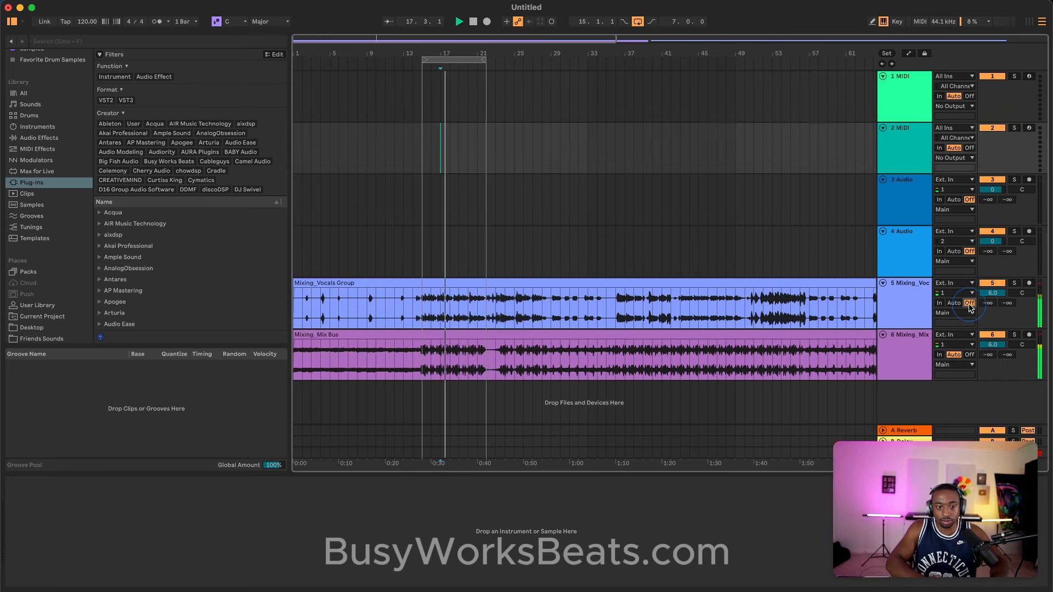
click(969, 355)
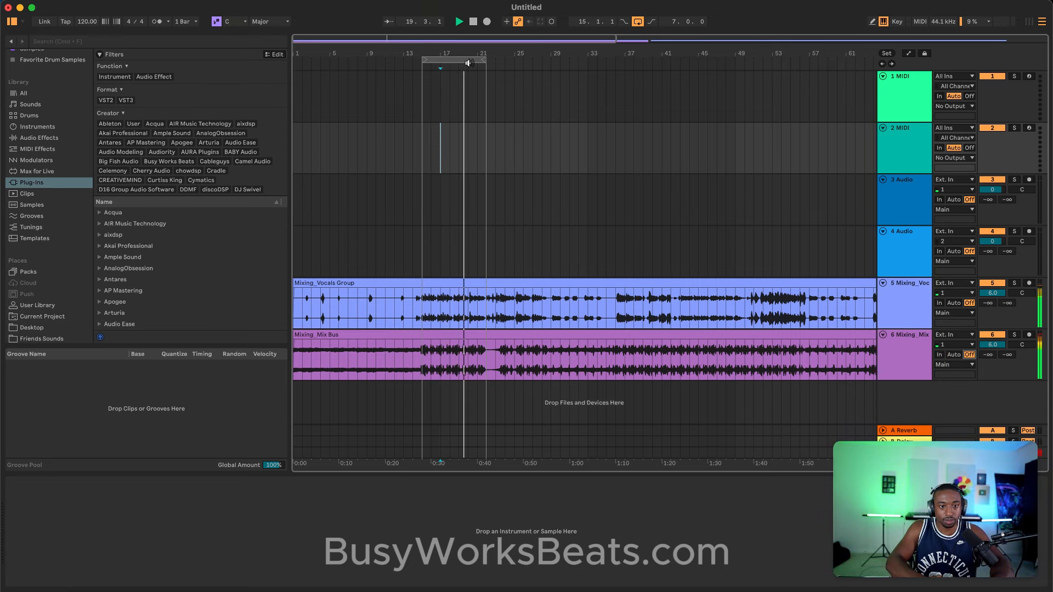
- Add a Compressor from the audio effects library to the vocals track
click(914, 308)
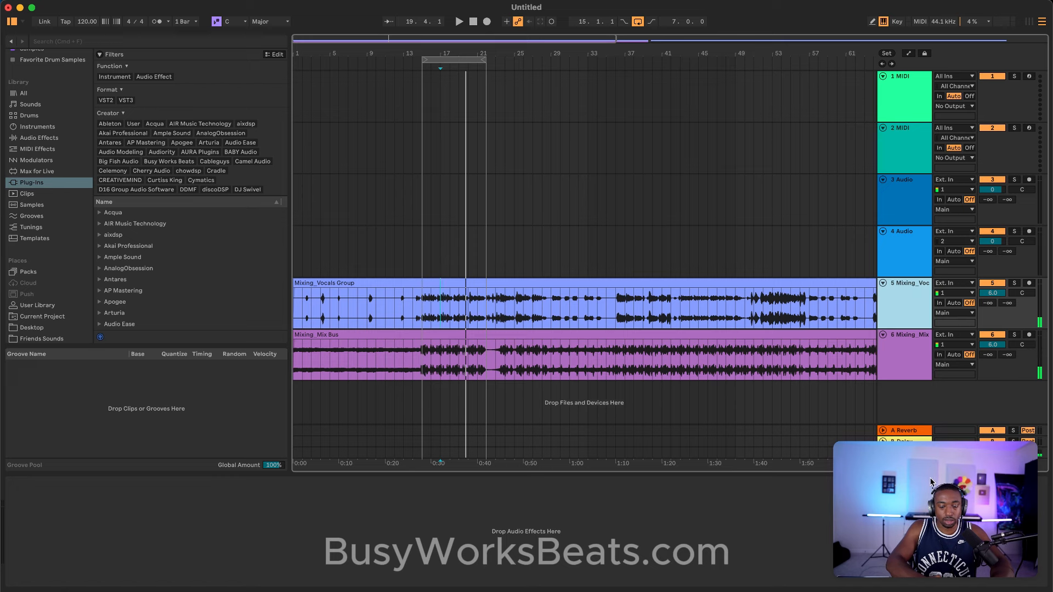
click(47, 139)
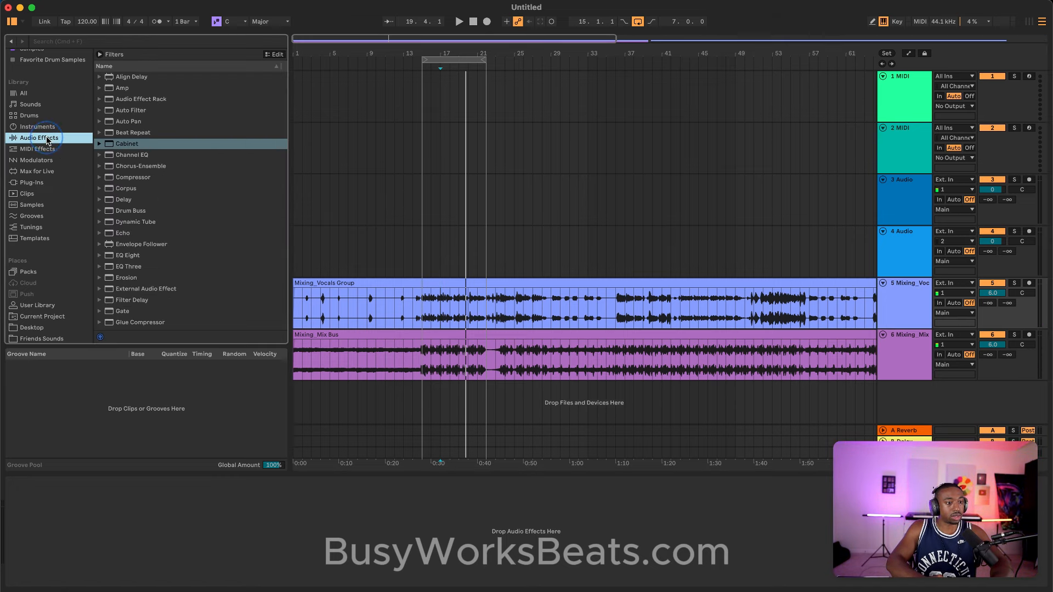
scroll(128, 191, down, 10)
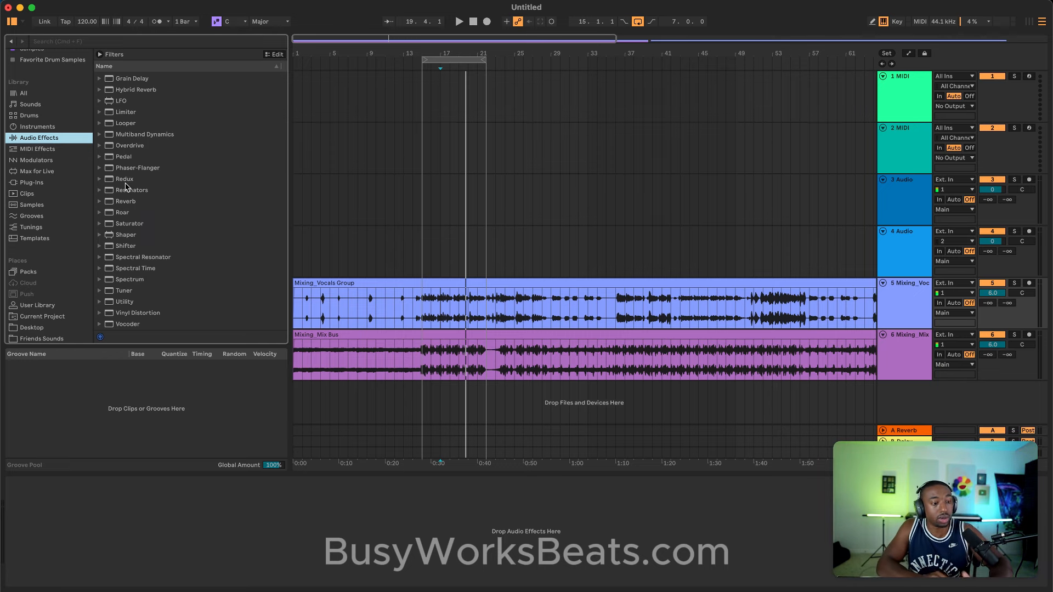
scroll(125, 187, up, 10)
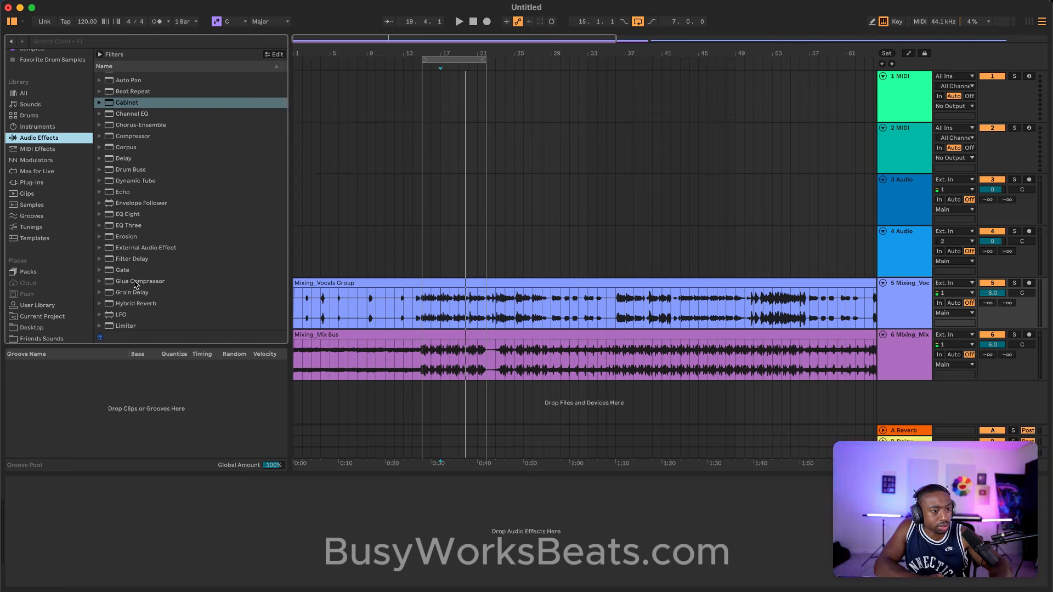
double_click(143, 139)
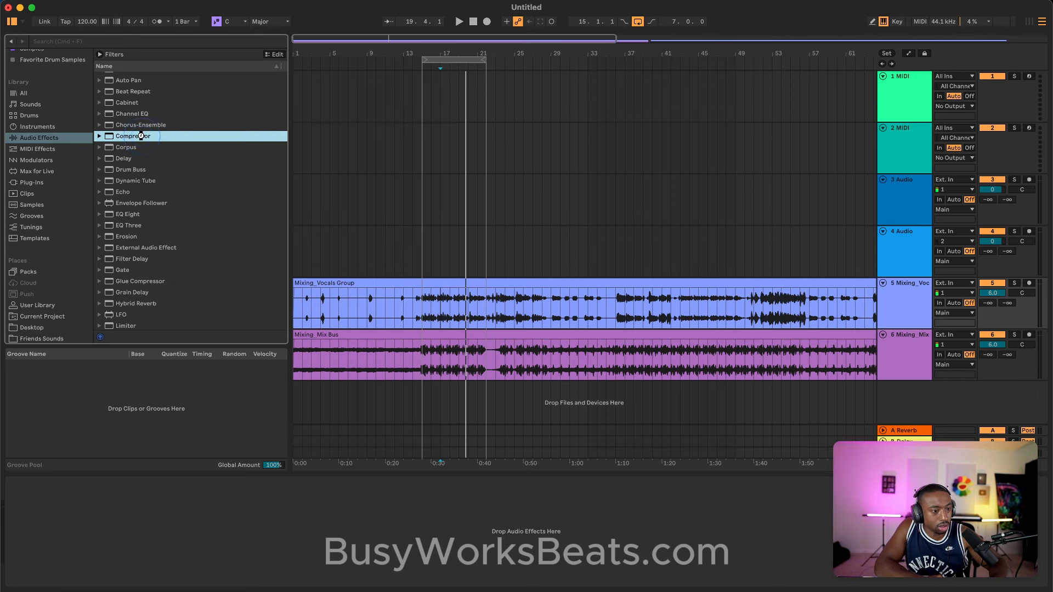
- Set the Compressor's threshold to -21.7 dB and audition the vocals over the looped section
key(space)
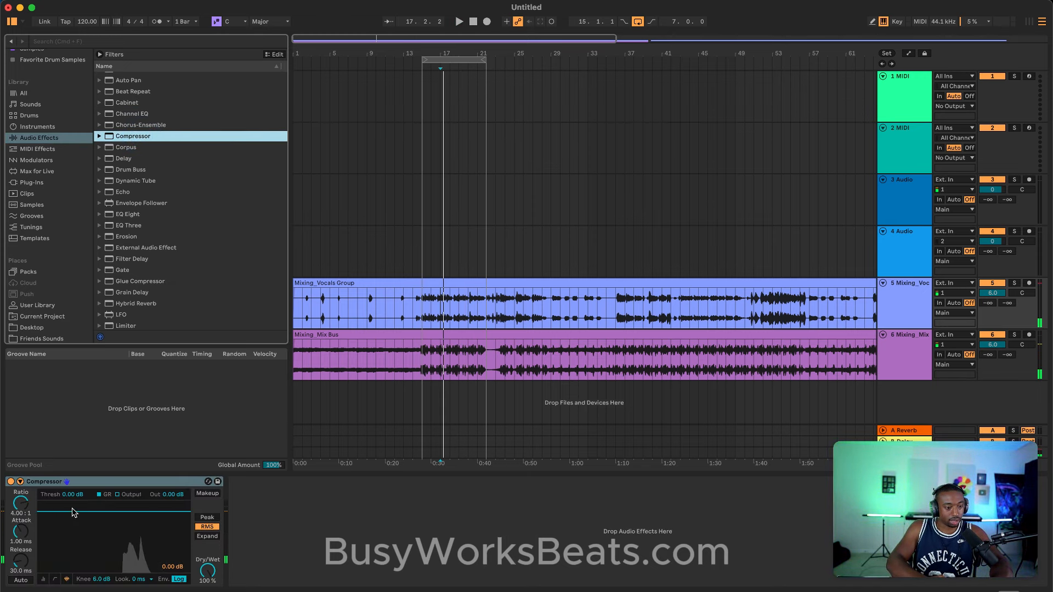
drag(74, 513, 74, 549)
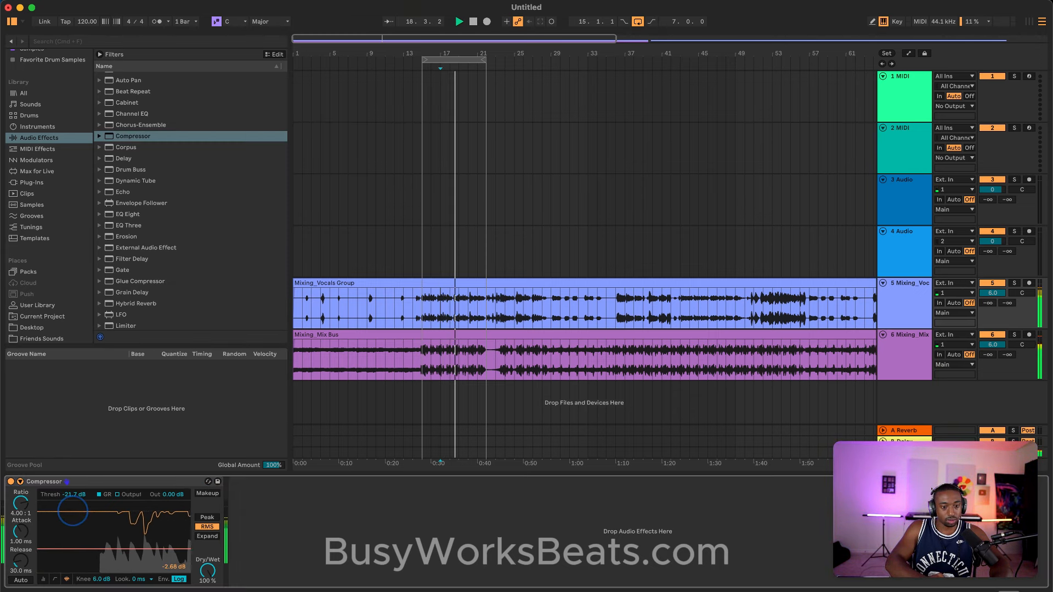
click(400, 282)
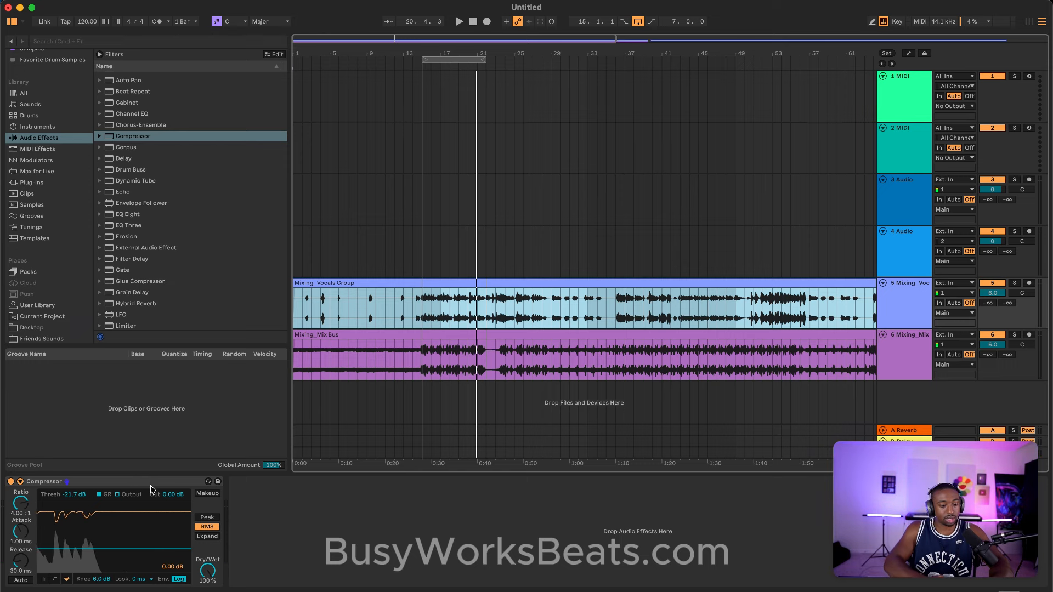
key(space)
click(453, 62)
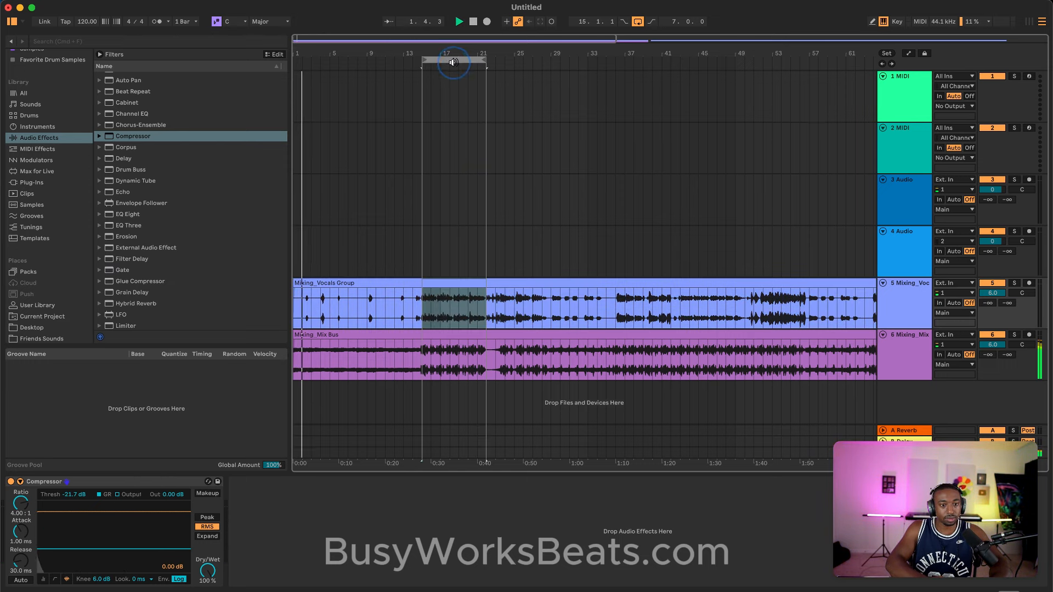
click(421, 65)
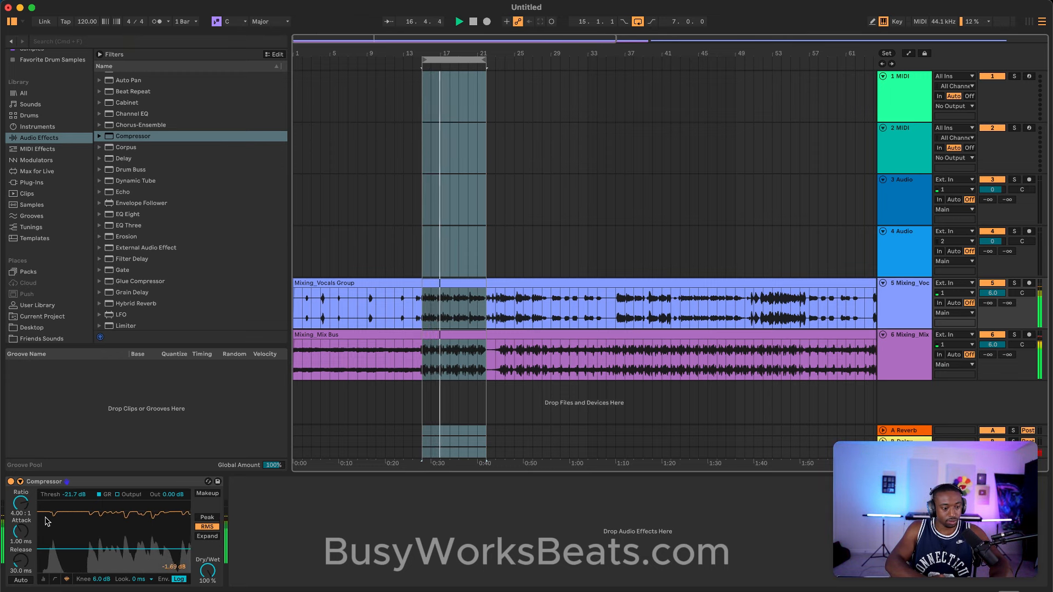
- Set the Compressor's attack to 49 ms and its release to 1 ms
click(21, 531)
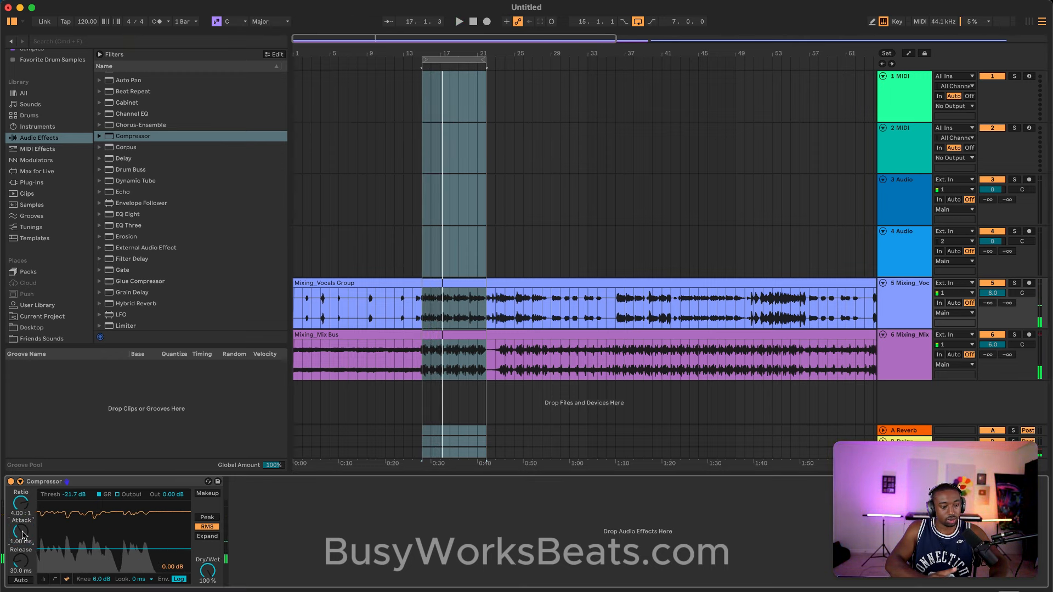
drag(21, 530, 20, 483)
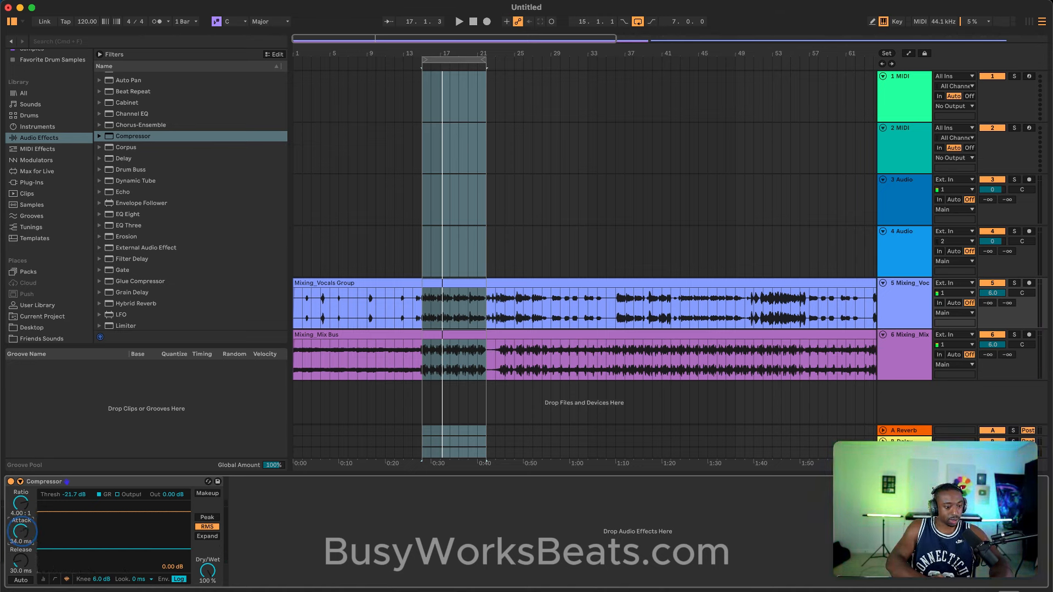
drag(22, 560, 22, 587)
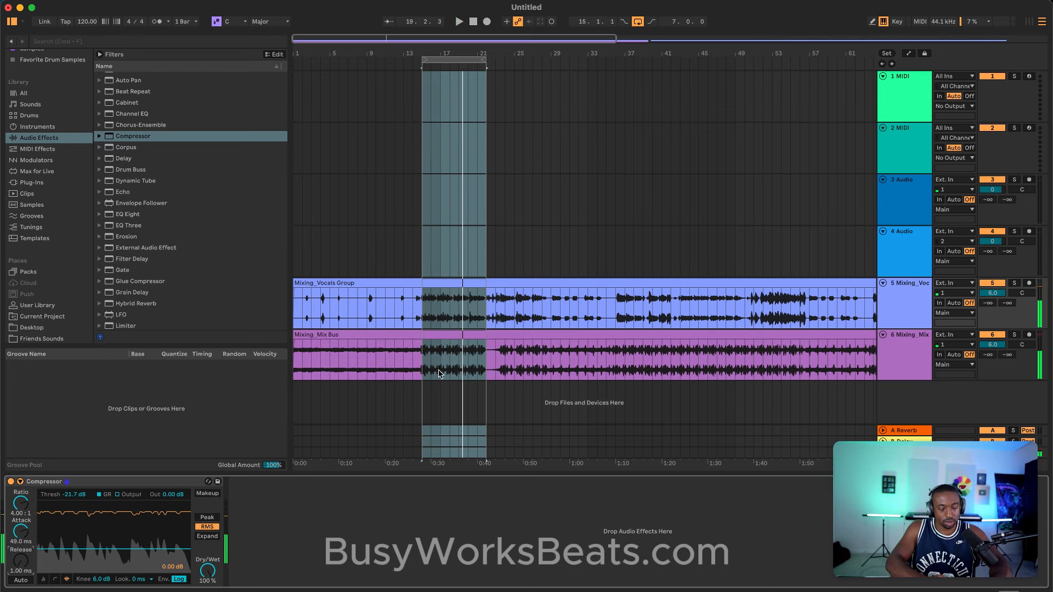
- Add a Limiter after the Compressor on the vocals track and set its gain to 3.05 dB
scroll(162, 201, down, 5)
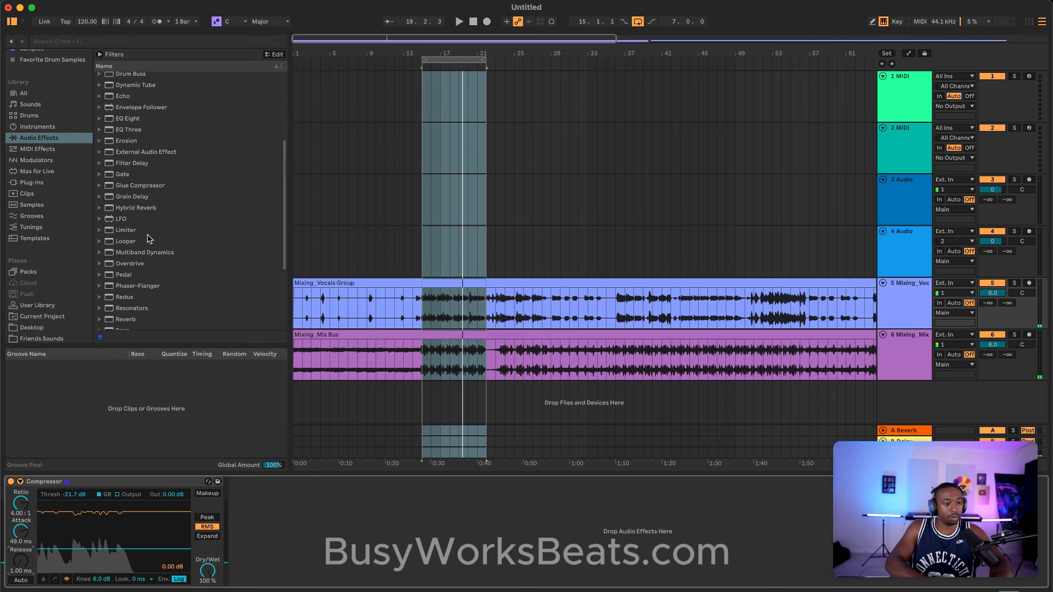
double_click(134, 233)
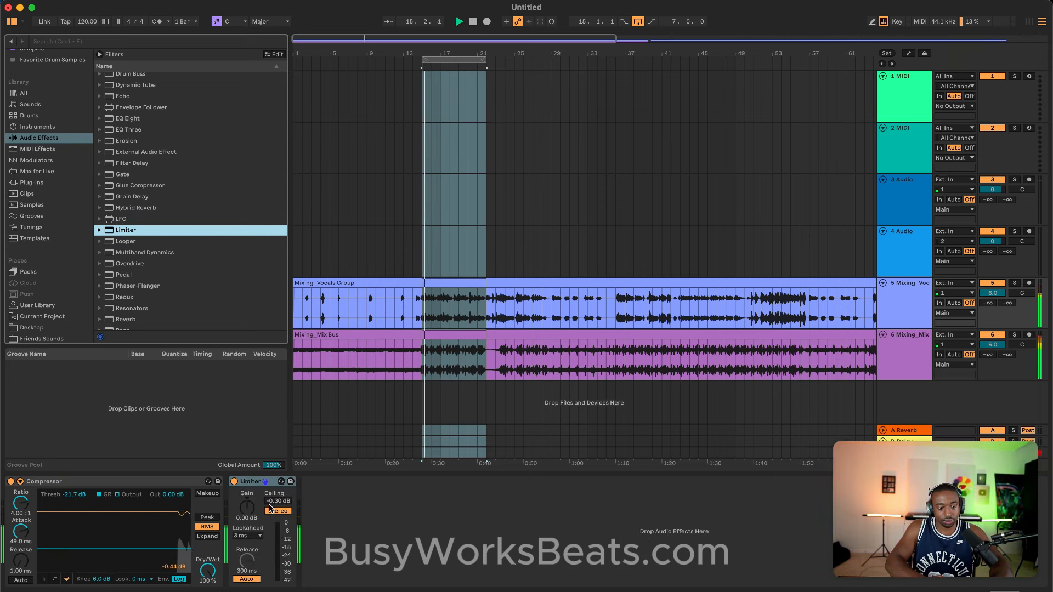
mouse_move(248, 524)
mouse_down()
mouse_move(248, 502)
mouse_move(249, 511)
mouse_up()
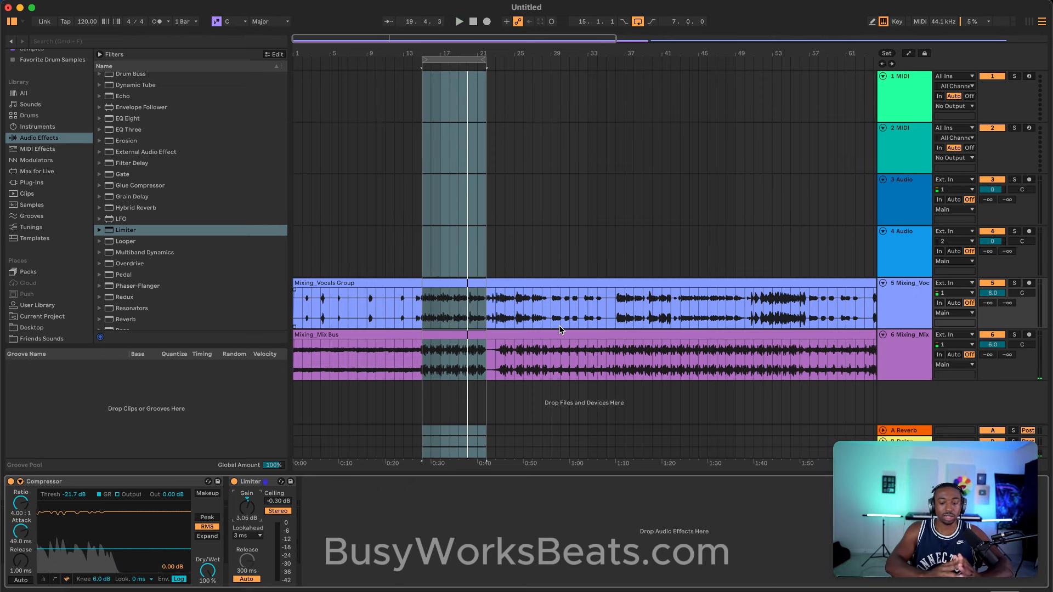
- Audition the looped vocals and add an EQ Eight after the Limiter
click(335, 499)
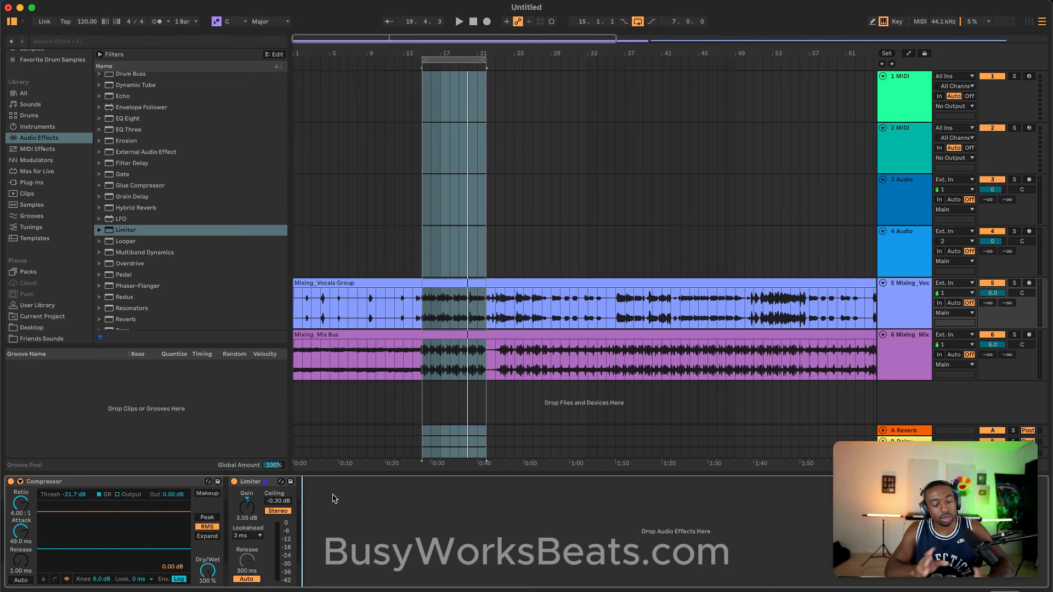
key(space)
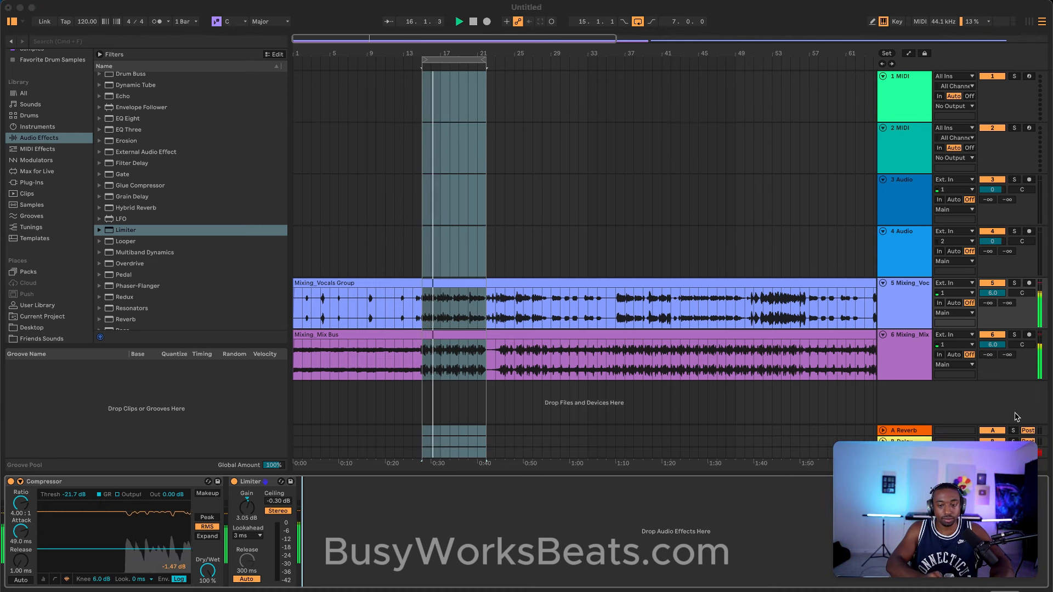
key(space)
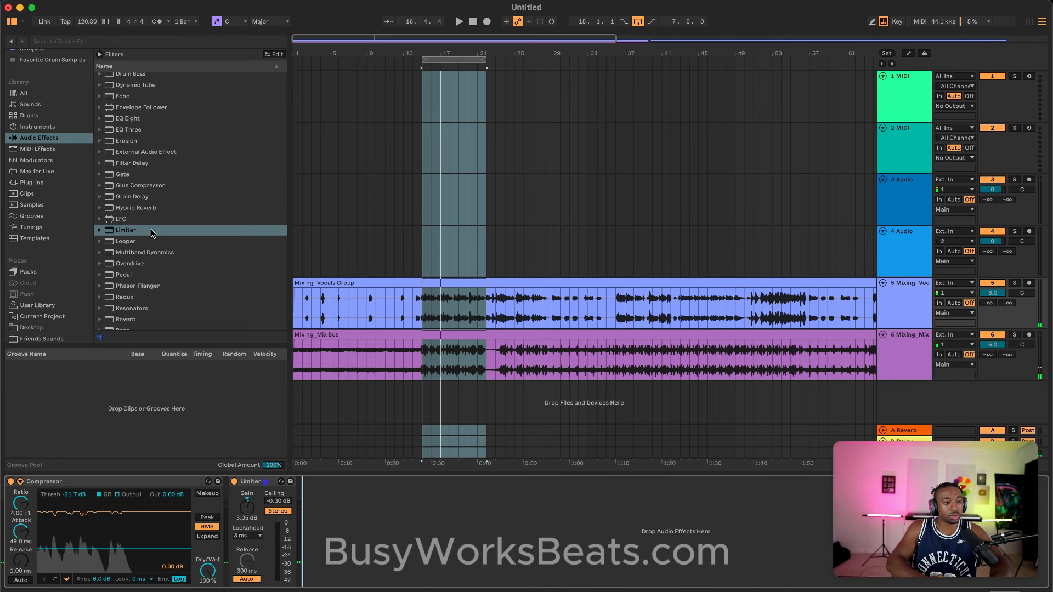
click(140, 121)
double_click(139, 120)
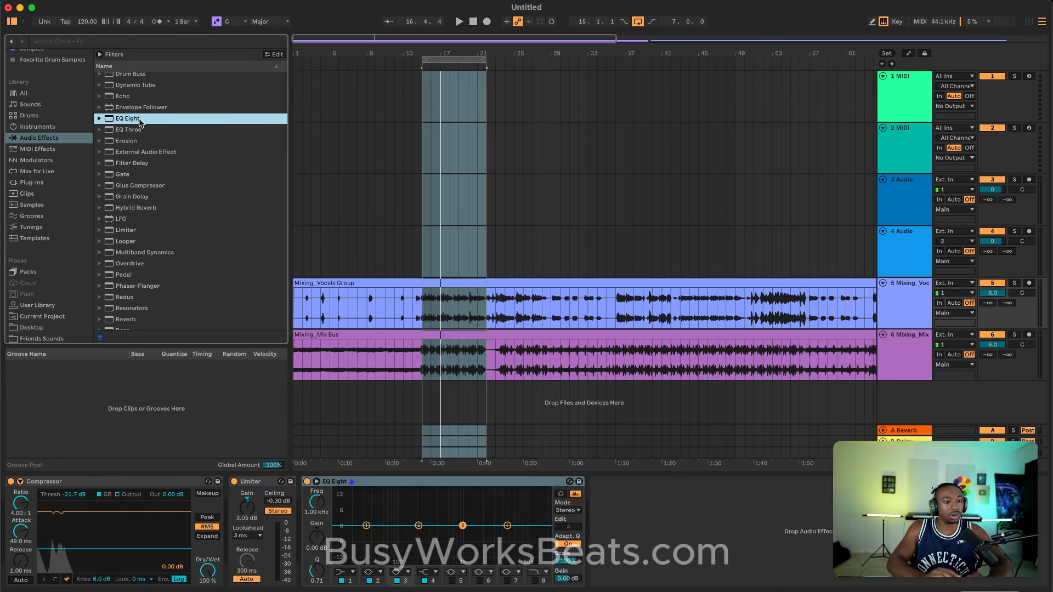
- Expand EQ Eight's display and switch band 1 to the gentler low-cut filter
click(398, 484)
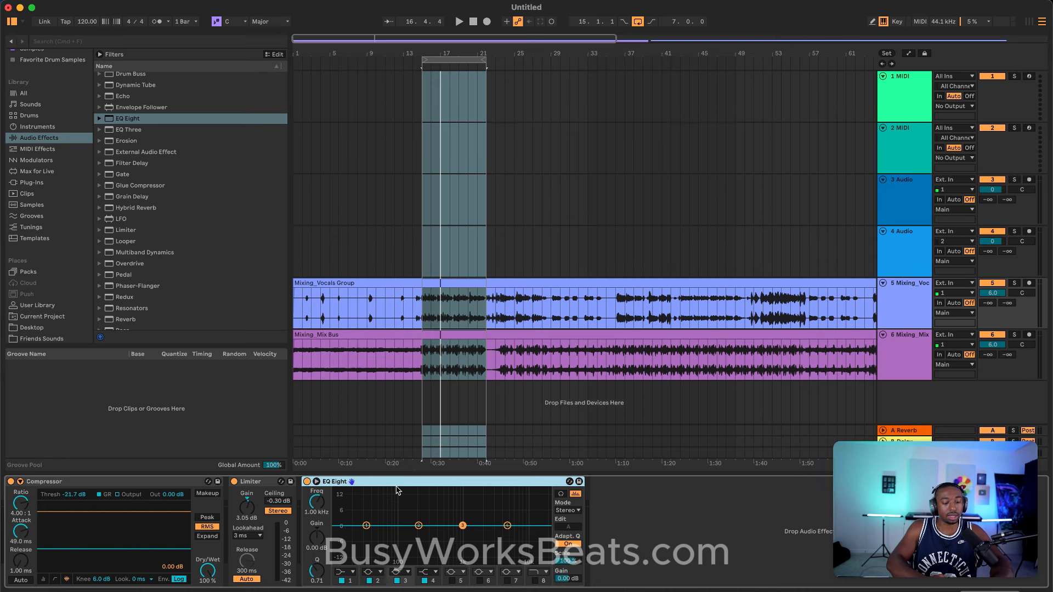
click(316, 481)
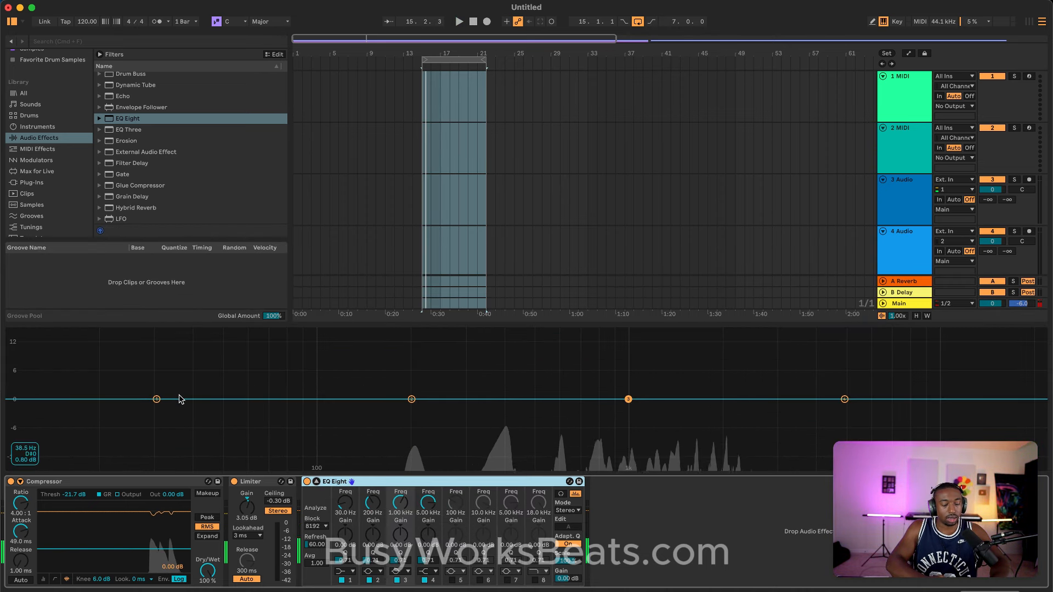
click(157, 400)
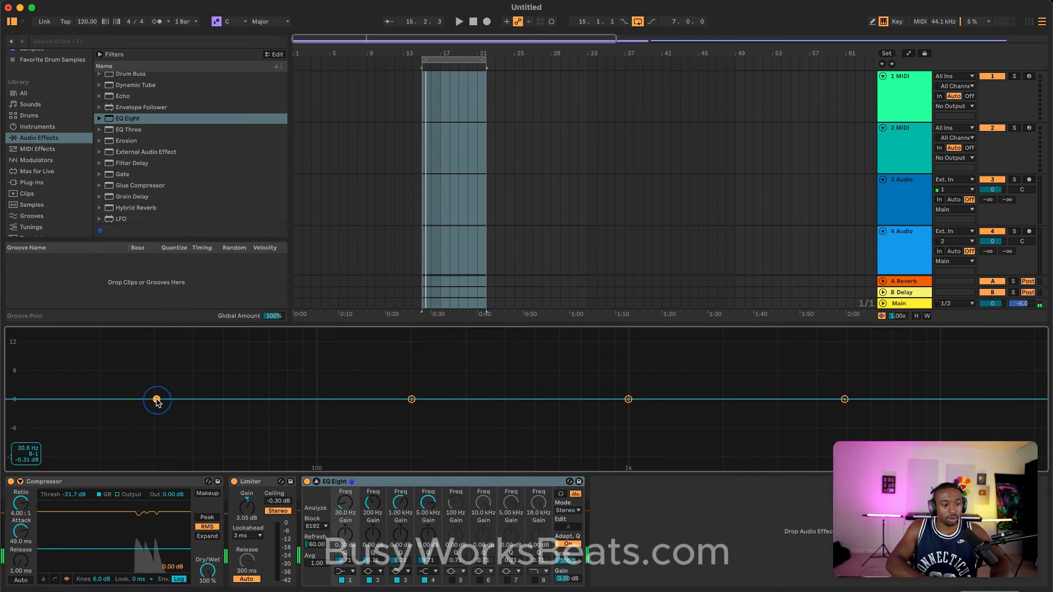
click(346, 574)
click(350, 513)
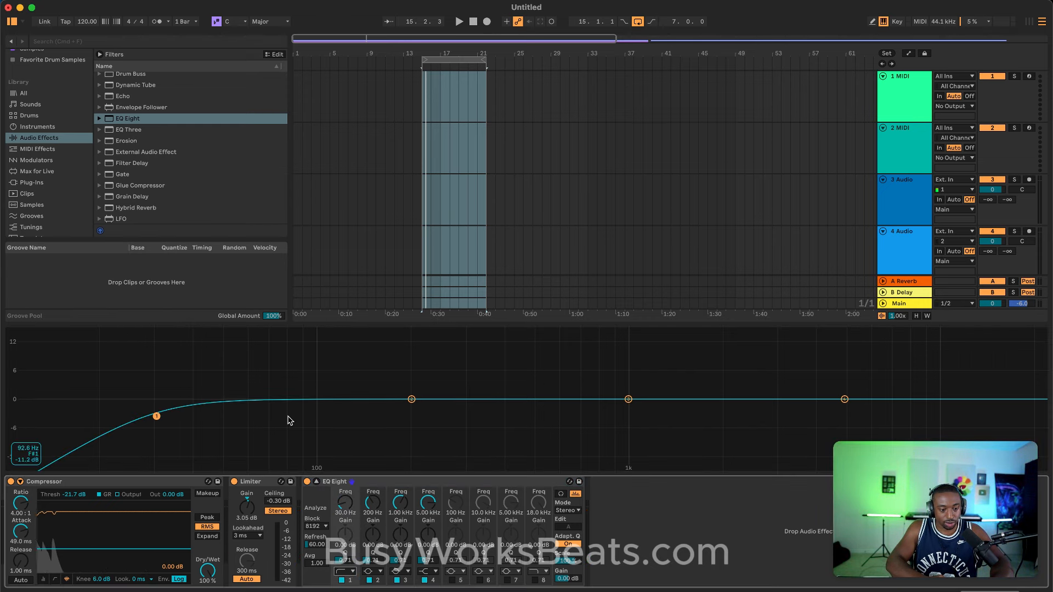
- Set EQ Eight's band 1 low-cut frequency to 70.6 Hz while auditioning the looped section
key(space)
mouse_move(346, 514)
mouse_down()
mouse_move(346, 478)
mouse_move(347, 509)
mouse_up()
key(space)
key(space)
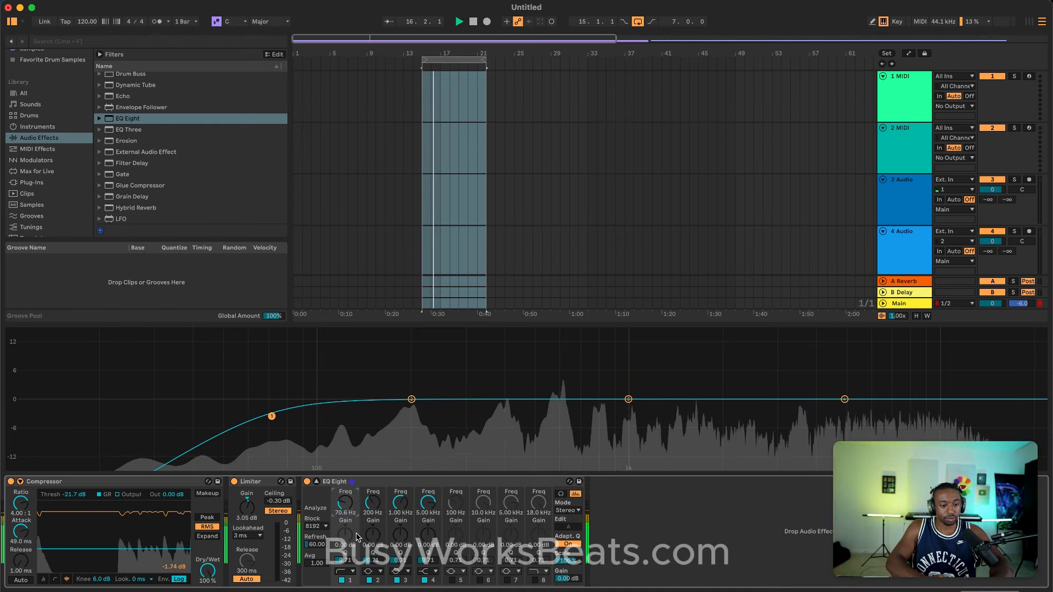
key(space)
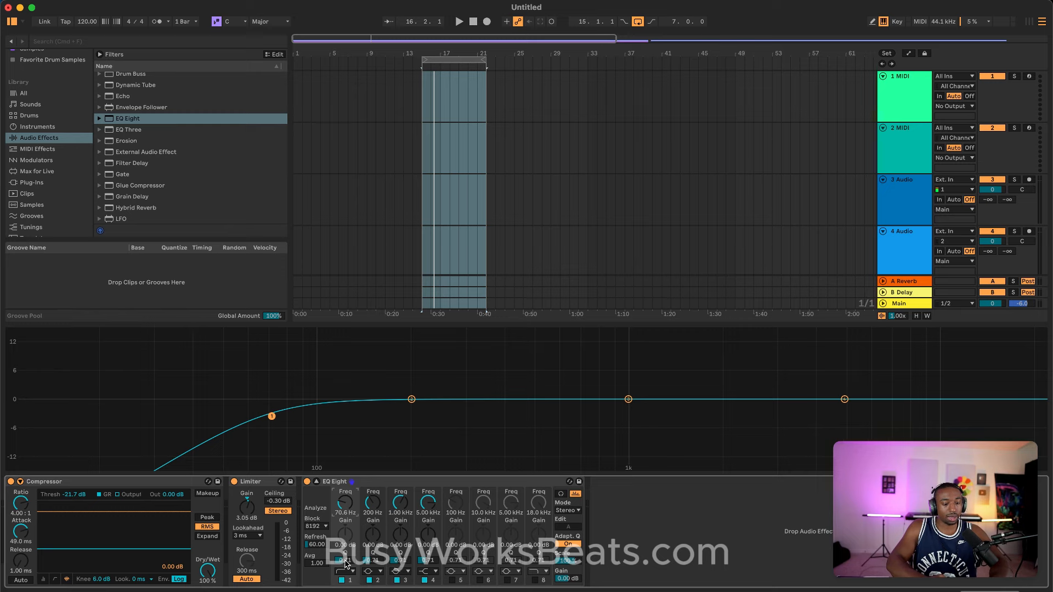
key(space)
mouse_move(346, 562)
mouse_down()
mouse_move(345, 551)
mouse_move(346, 563)
mouse_up()
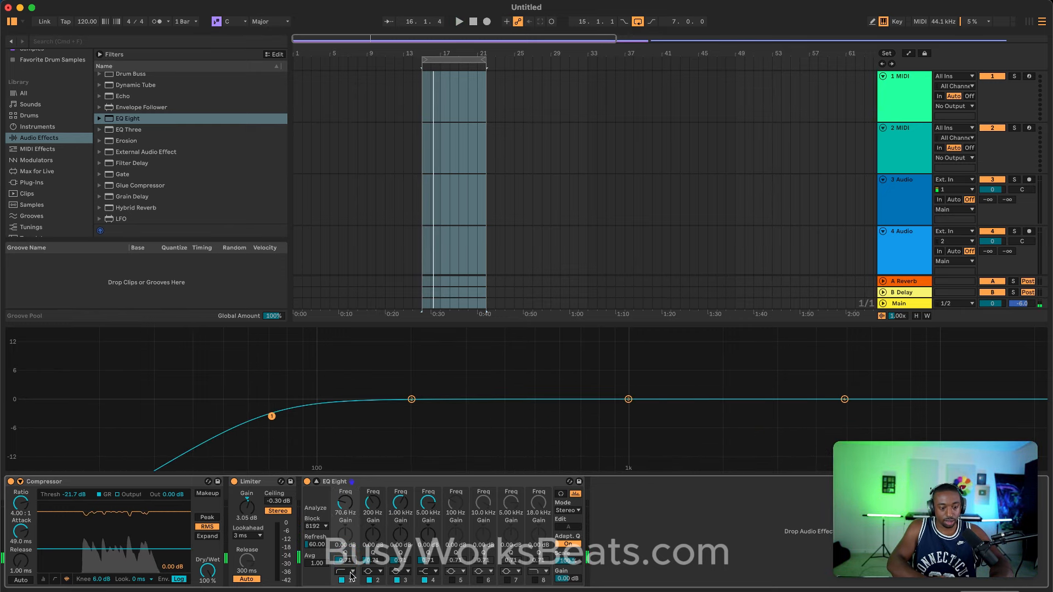
- Compare the steep low-cut filter with the gentler one on band 1 over the loop, ending on the gentler slope
click(352, 572)
click(346, 511)
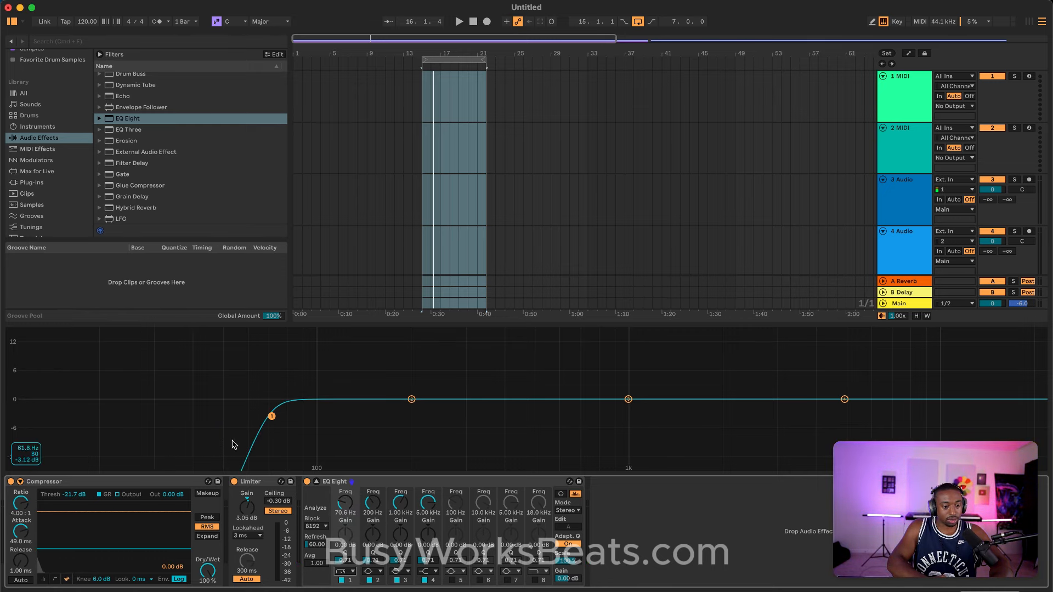
key(space)
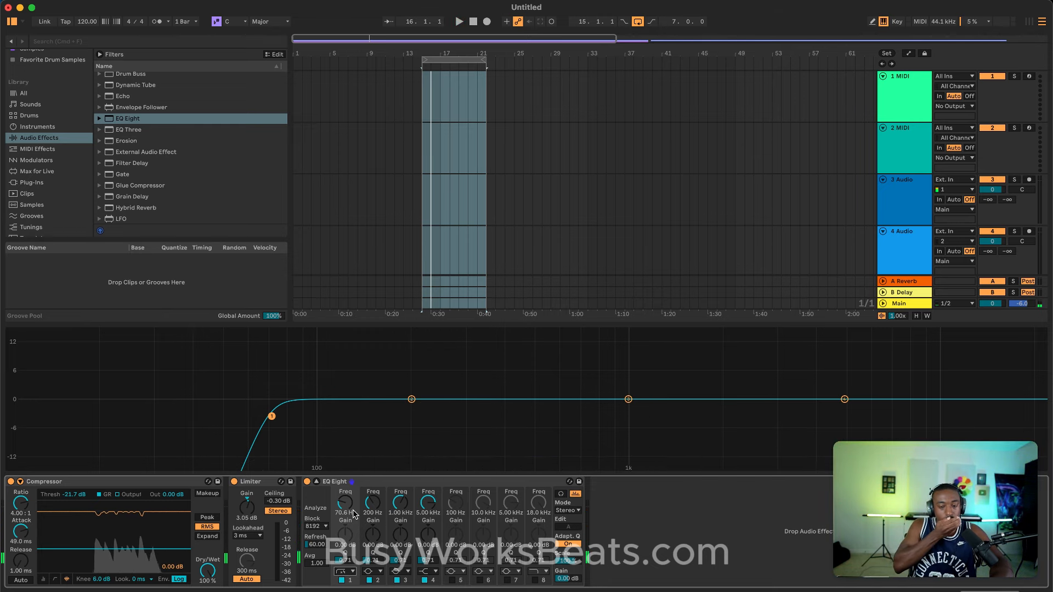
key(space)
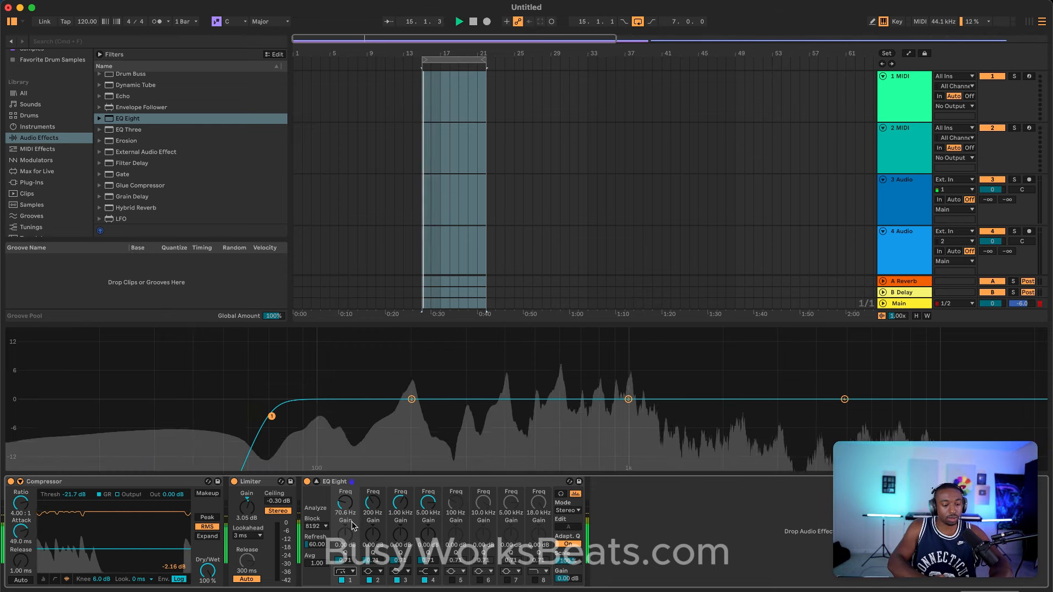
click(345, 571)
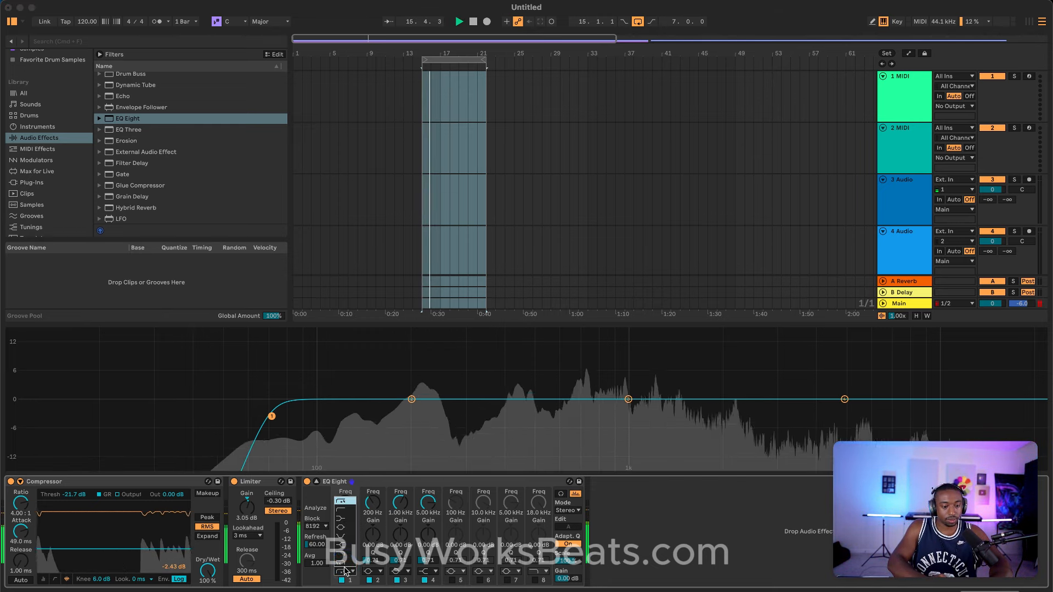
click(343, 510)
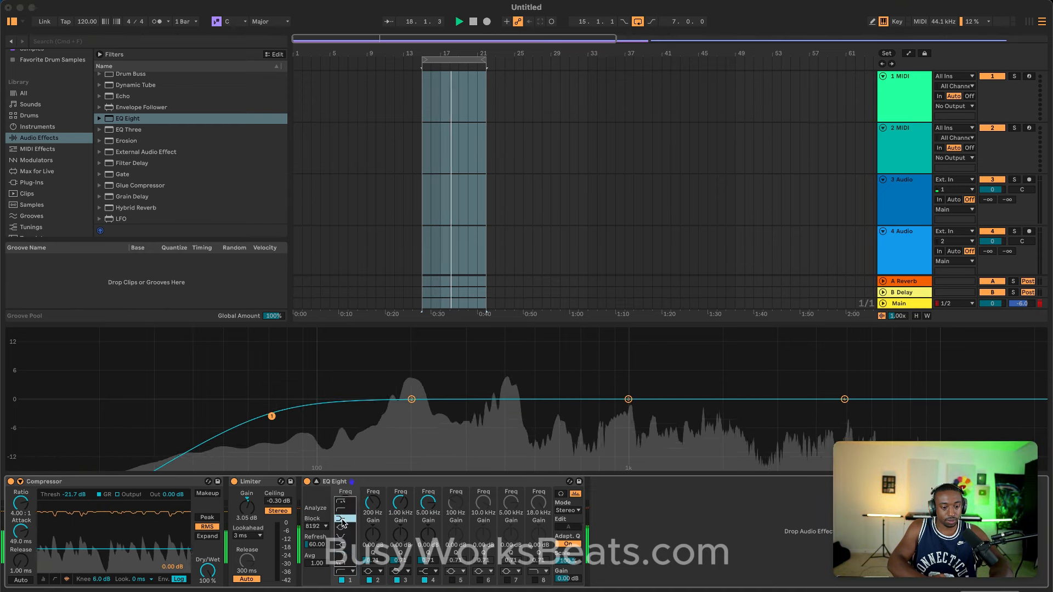
click(343, 573)
click(346, 506)
key(space)
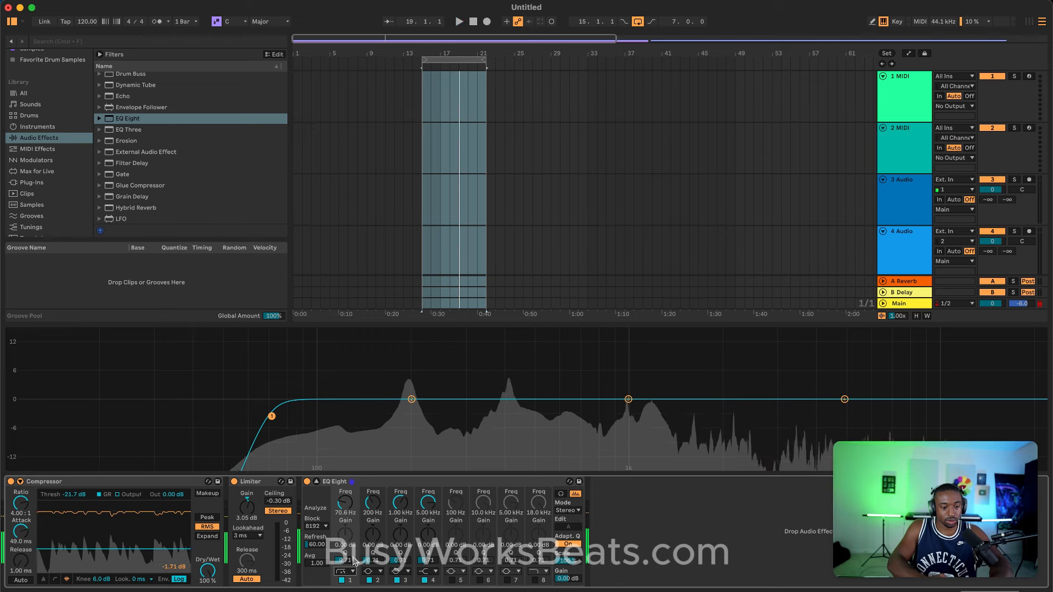
click(343, 572)
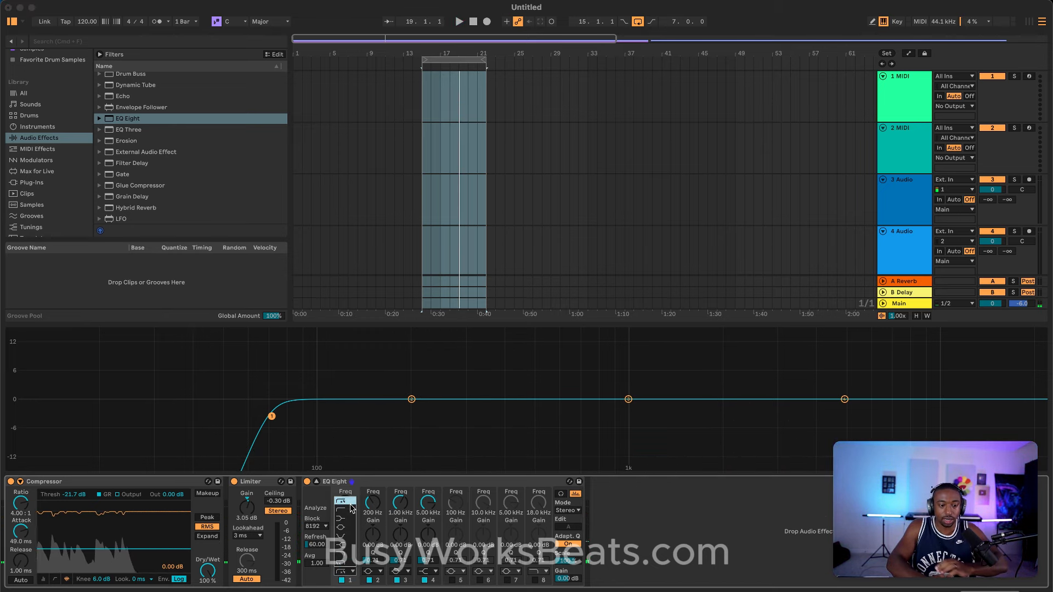
click(351, 511)
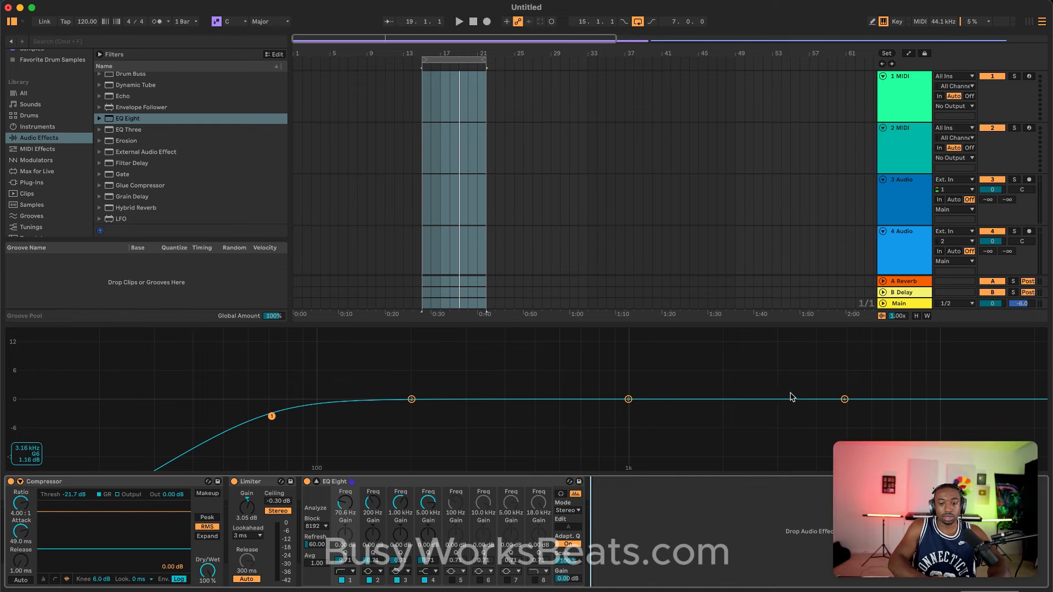
- Set EQ Eight's band 4 high shelf to 12 kHz and boost it by about 4 dB while auditioning the loop
key(space)
key(space)
double_click(429, 512)
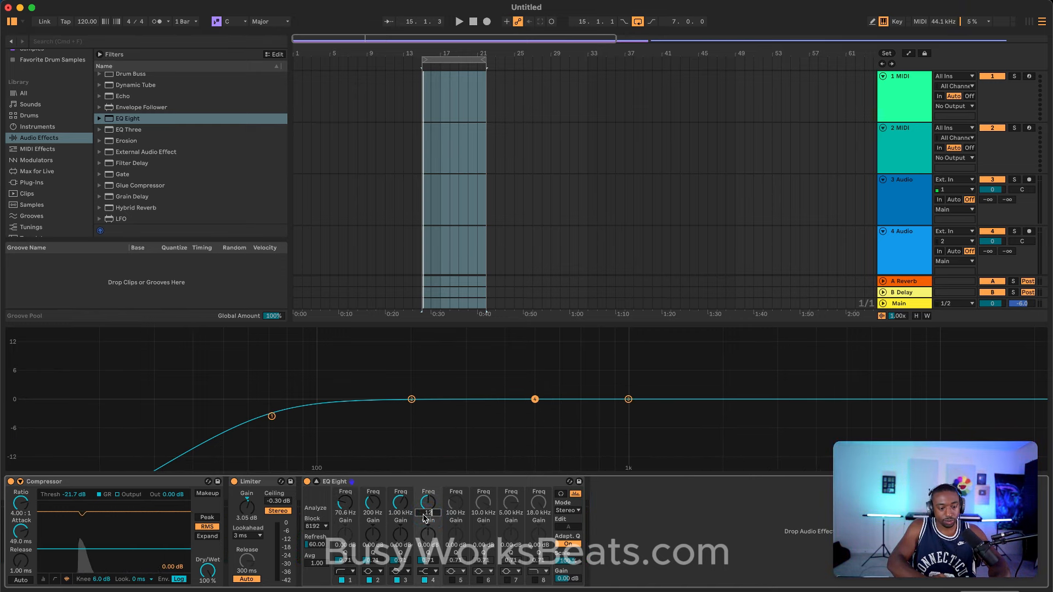
text(12000)
key(Return)
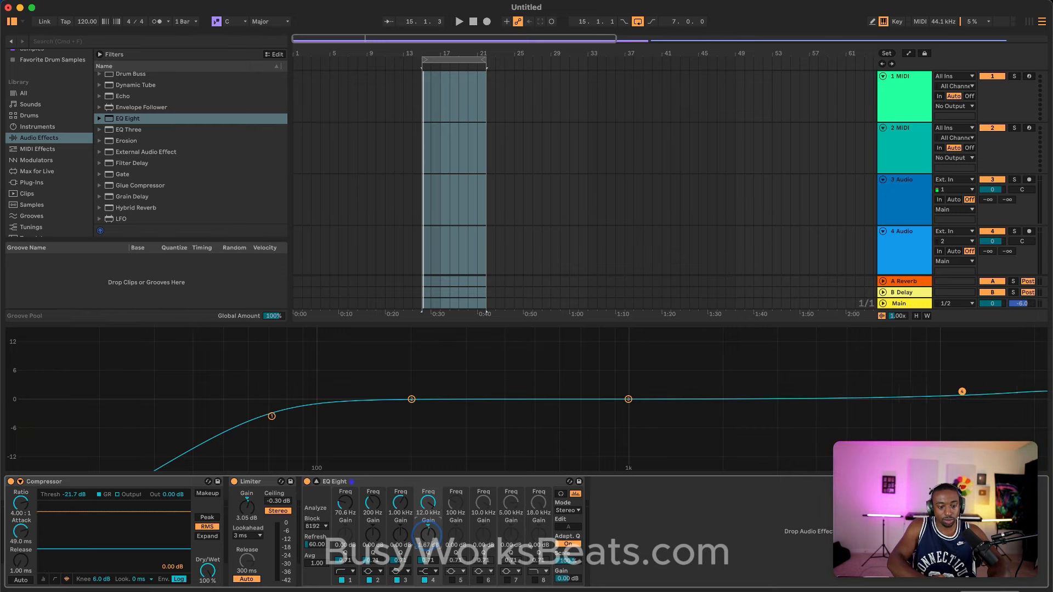
key(space)
mouse_move(428, 536)
mouse_down()
mouse_move(427, 514)
mouse_move(427, 554)
mouse_move(428, 526)
mouse_up()
key(space)
key(space)
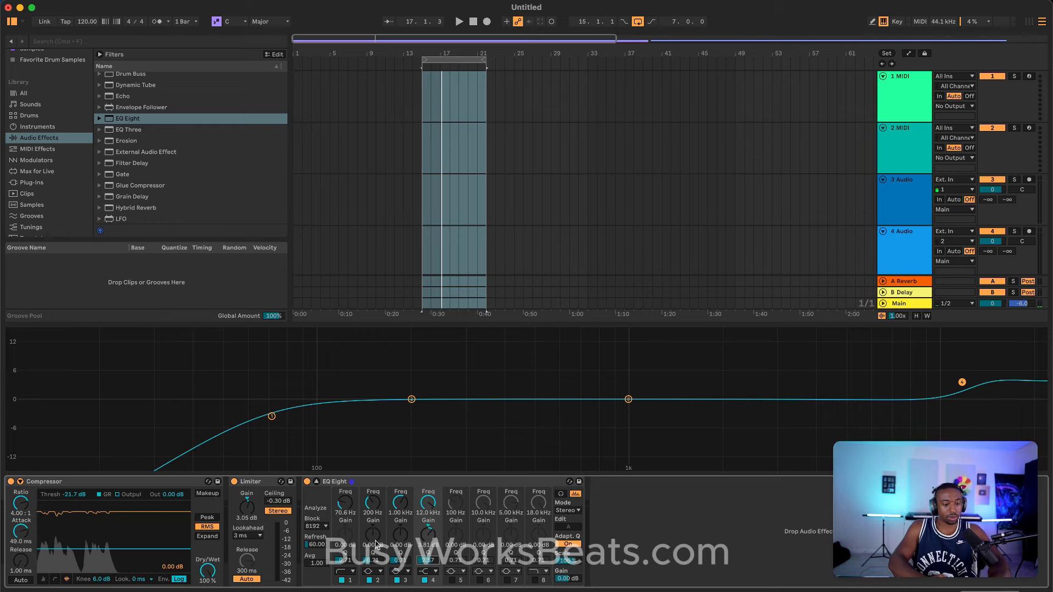
- Boost EQ Eight's band 2 as a narrow peak and sweep its frequency to 271 Hz while auditioning the loop
mouse_move(376, 542)
mouse_down()
mouse_move(376, 529)
mouse_move(373, 552)
mouse_move(374, 533)
mouse_up()
key(space)
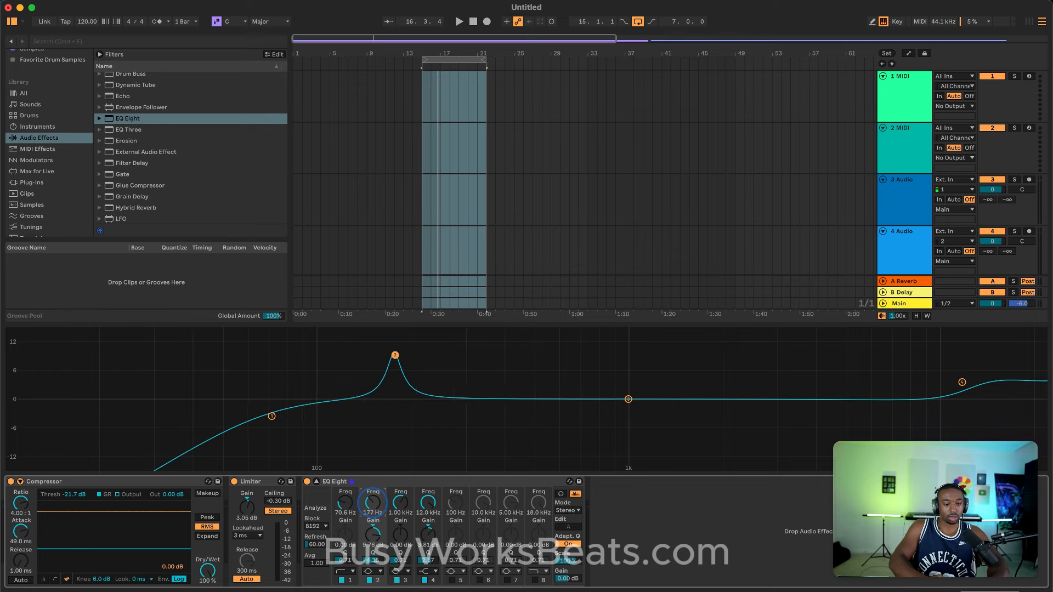
key(space)
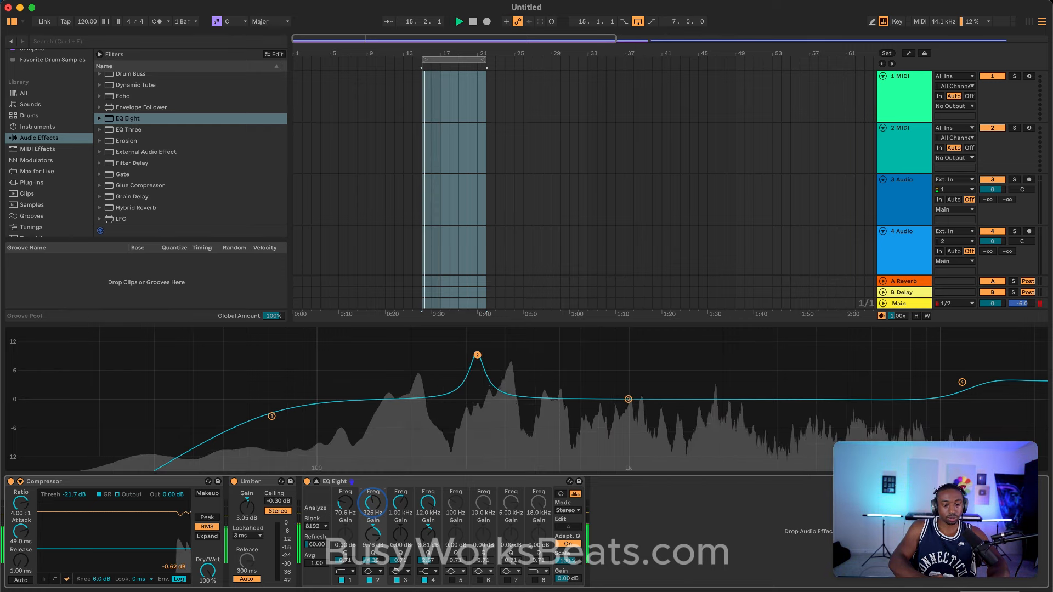
key(space)
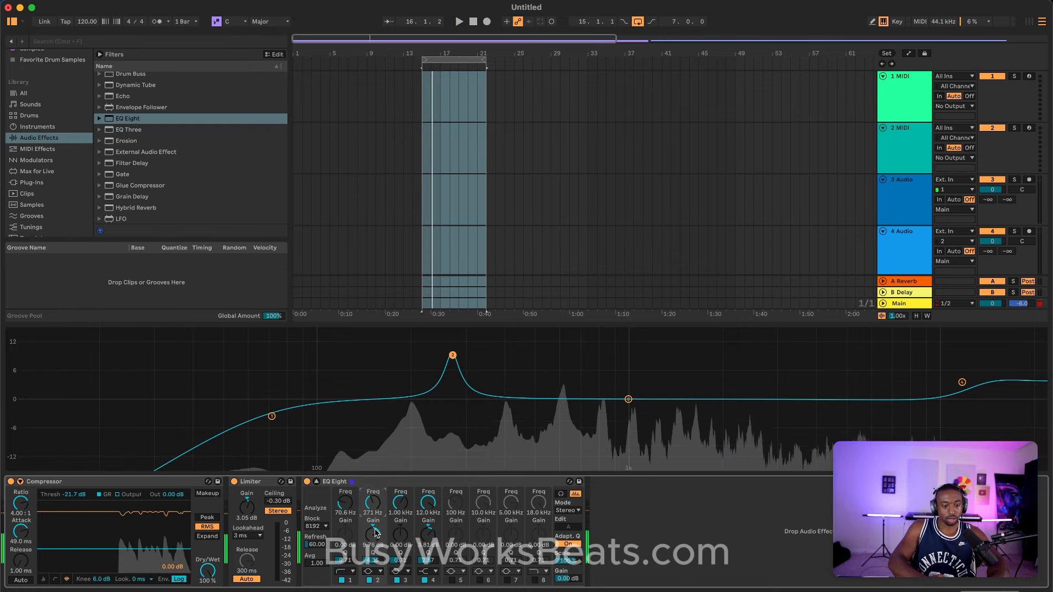
drag(372, 535, 372, 532)
key(space)
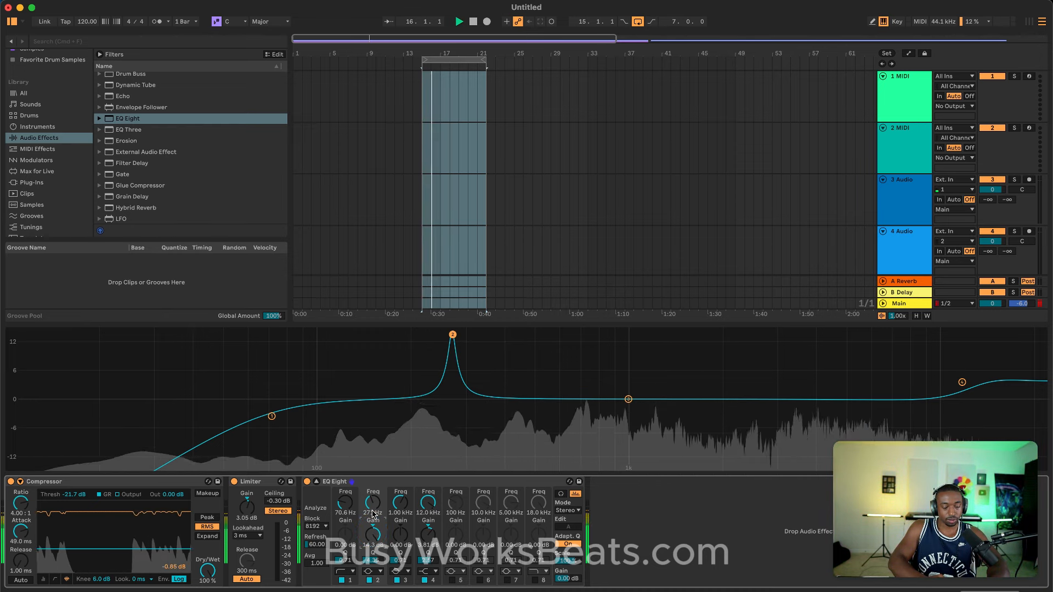
- Set band 2's gain to -5.00 dB and audition the cut over the looped section
drag(372, 533, 376, 559)
key(space)
key(space)
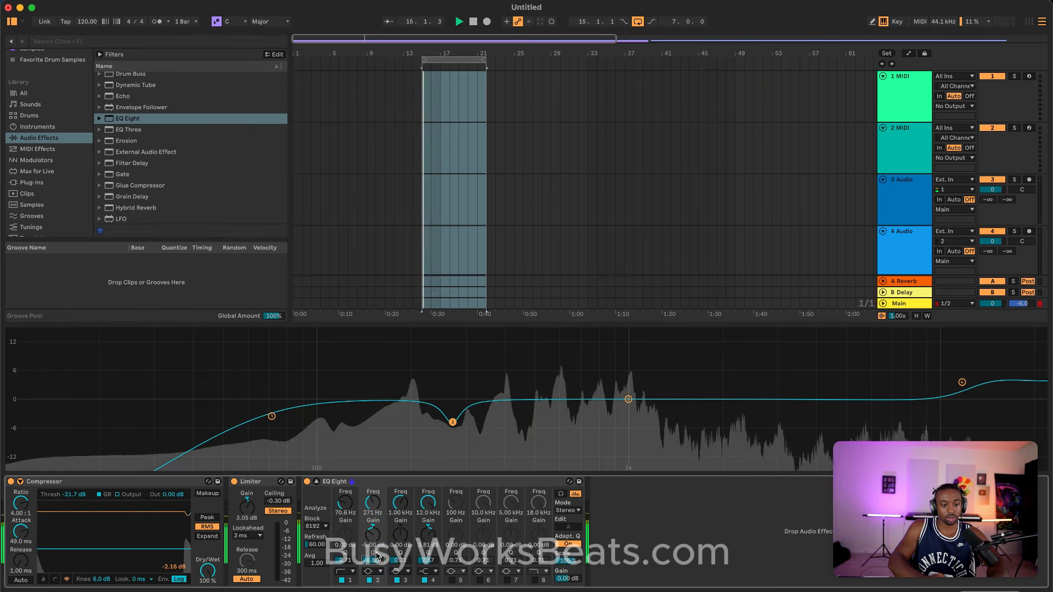
key(space)
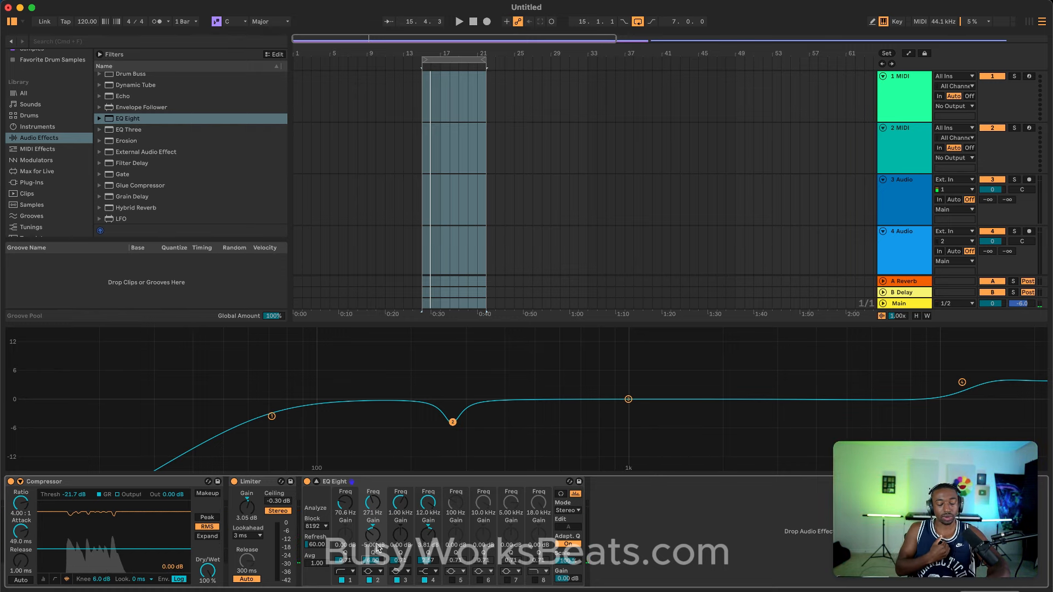
key(space)
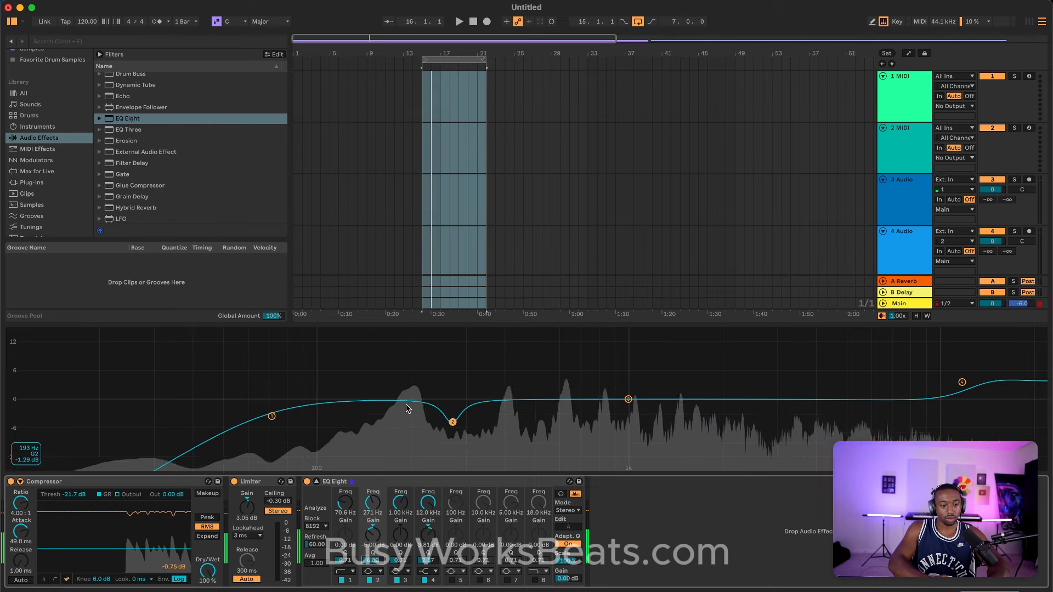
key(space)
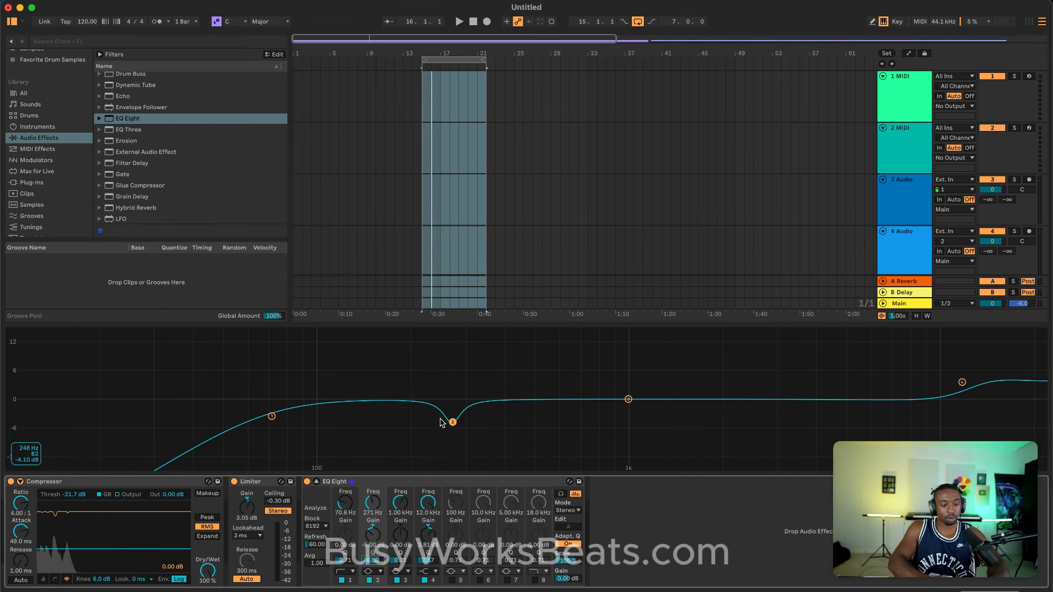
- Compare the looped vocals with EQ Eight bypassed and active, leaving the device switched on
key(space)
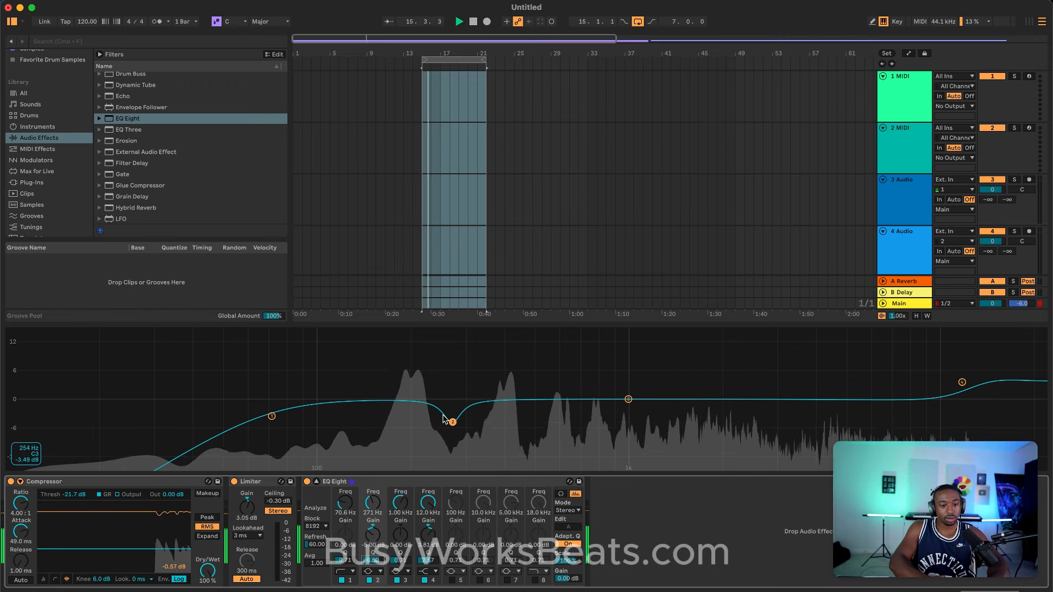
click(308, 482)
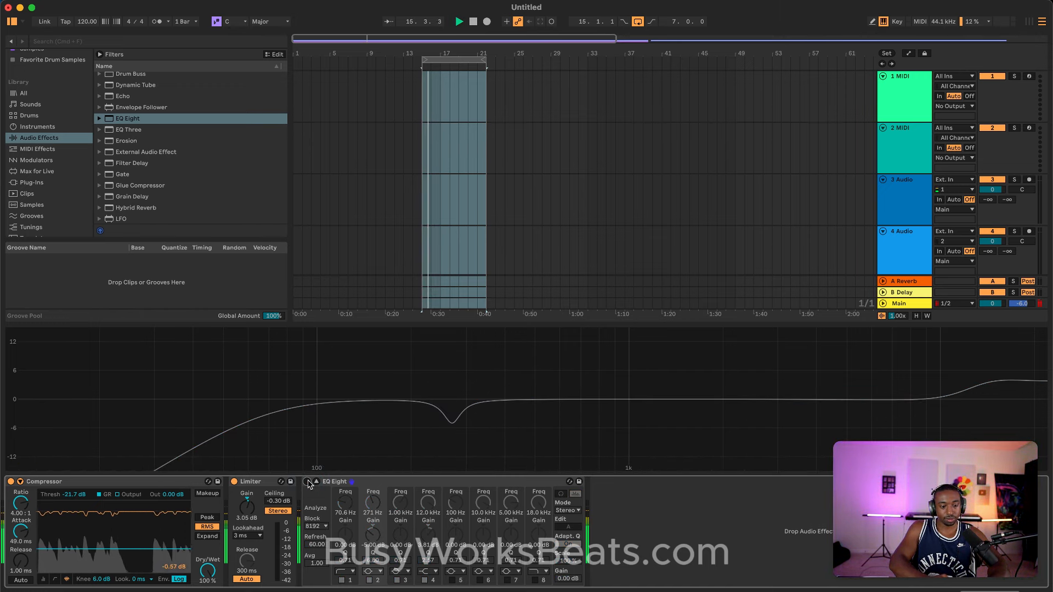
click(308, 483)
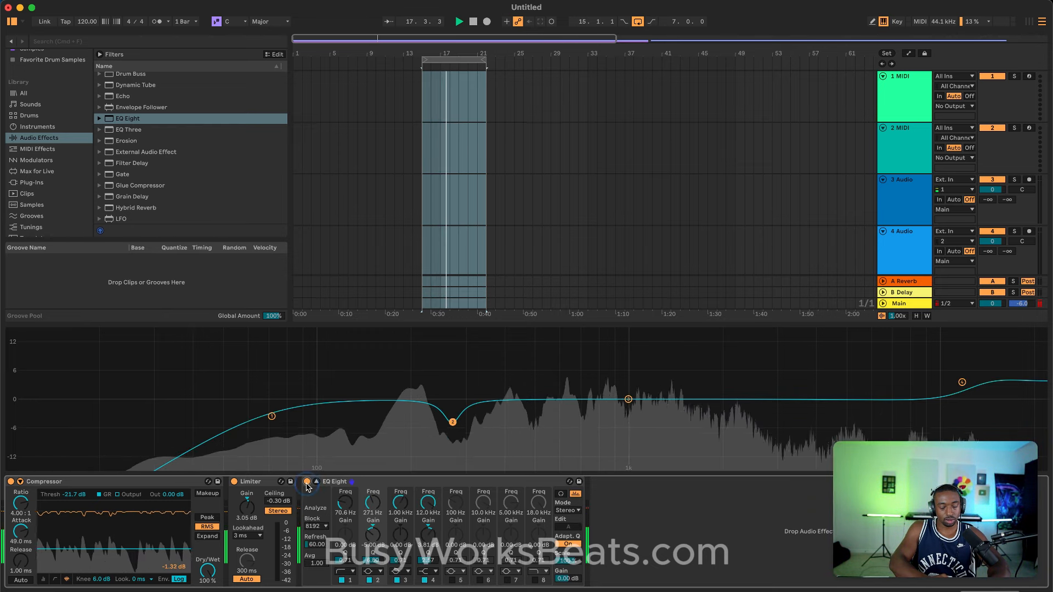
click(307, 483)
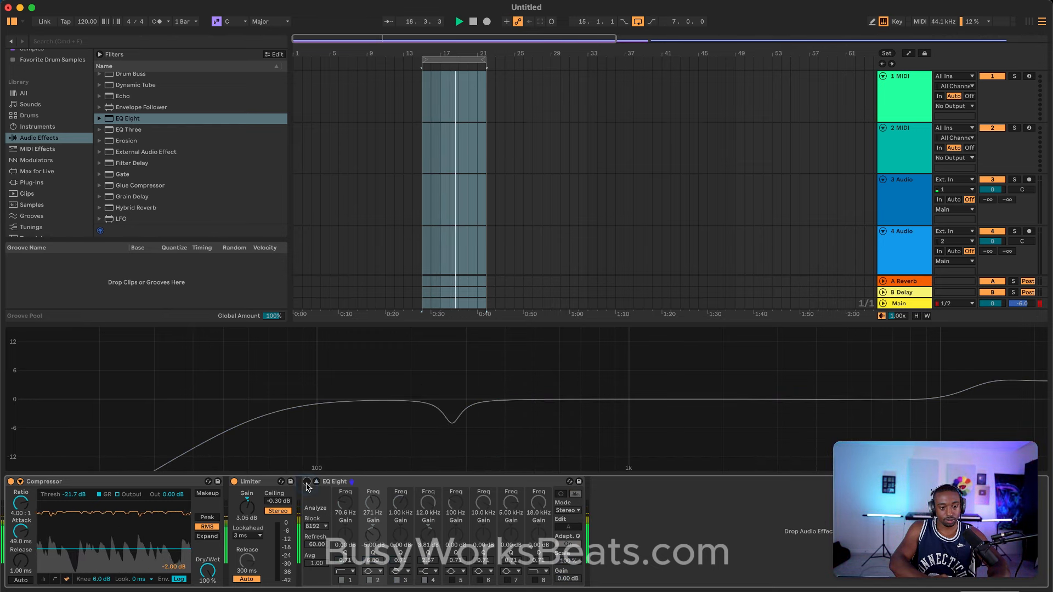
click(307, 483)
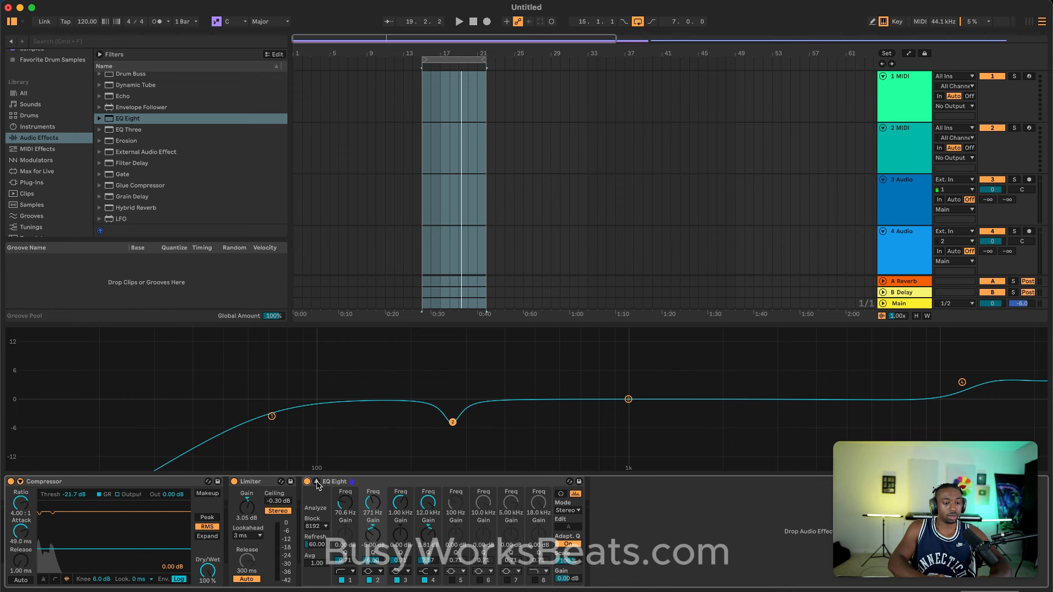
- Collapse EQ Eight's expanded display and fold the EQ Eight and Compressor devices
click(317, 483)
scroll(638, 261, right, 1)
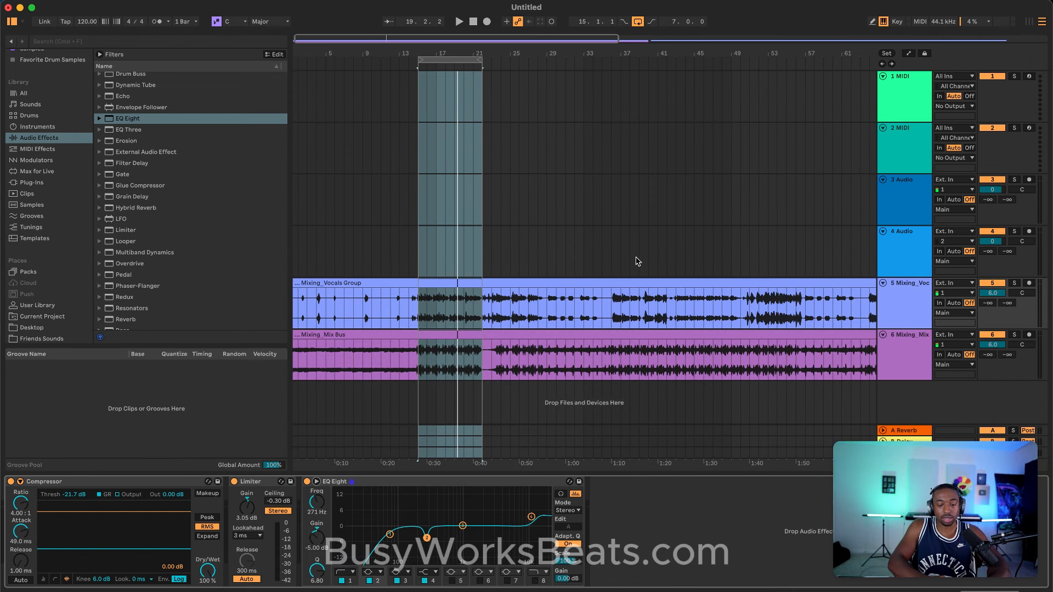
double_click(372, 484)
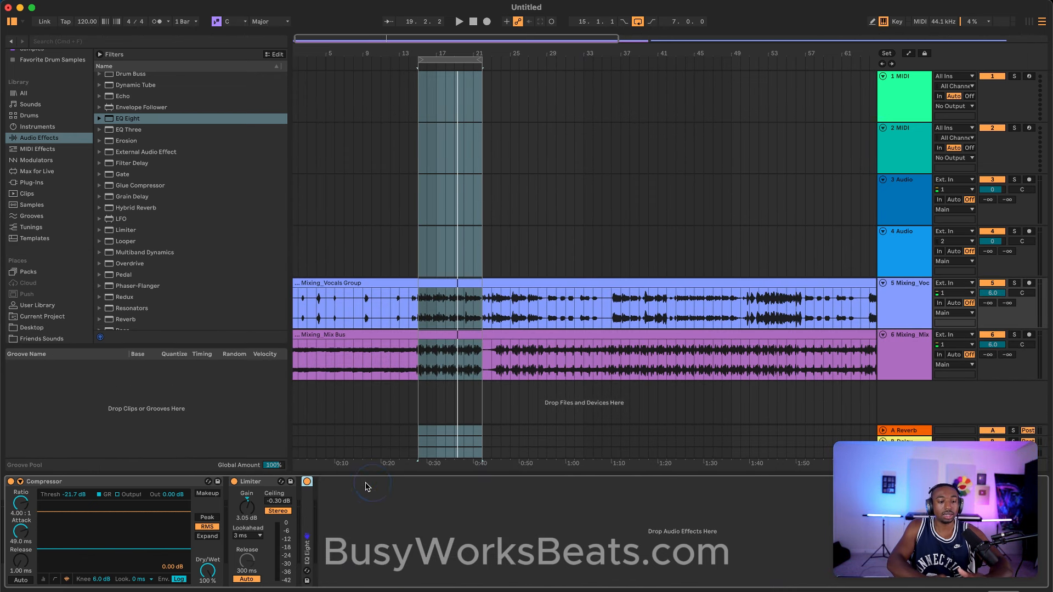
double_click(165, 481)
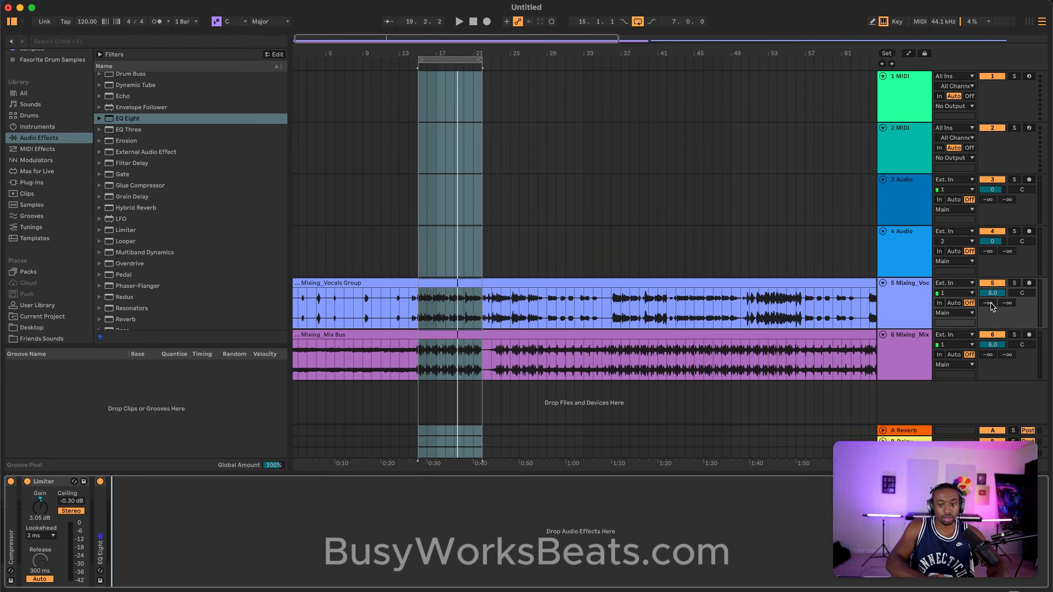
- Set the vocals track's Reverb send to -15.0 dB and its Delay send to -26.5 dB while auditioning the loop
key(space)
mouse_move(993, 306)
mouse_down()
mouse_move(1006, 299)
mouse_move(989, 298)
mouse_move(1007, 307)
mouse_up()
key(space)
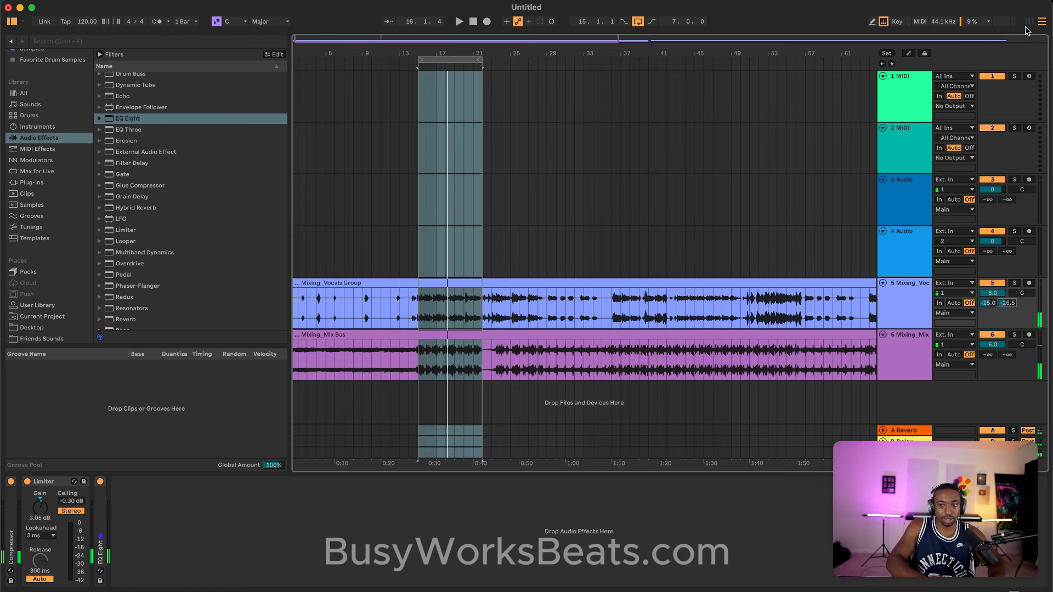
- Move the Delay device from return track B onto the Reverb return track A
key(Tab)
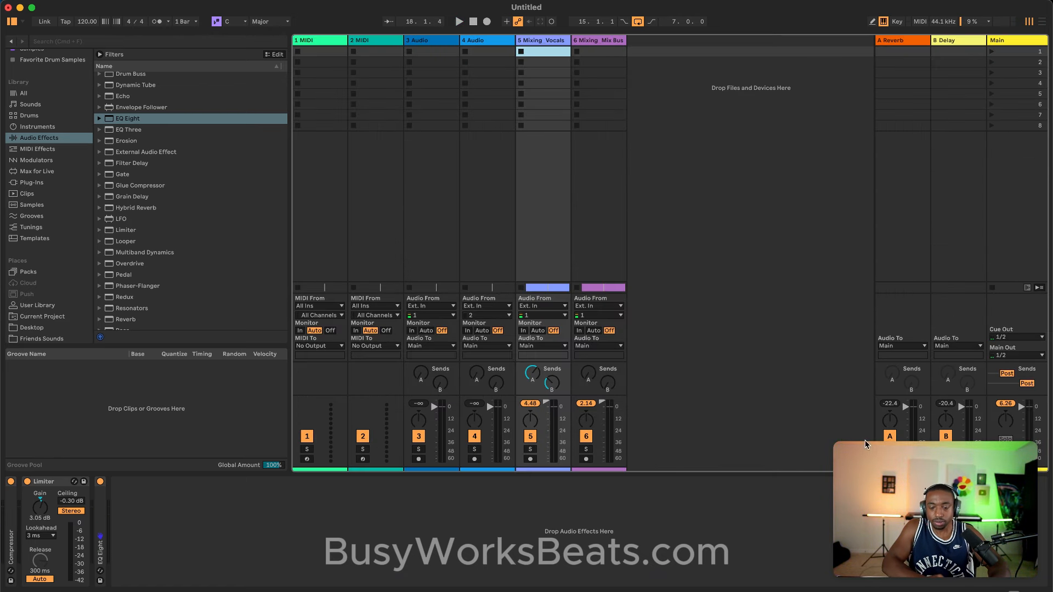
drag(899, 467, 490, 462)
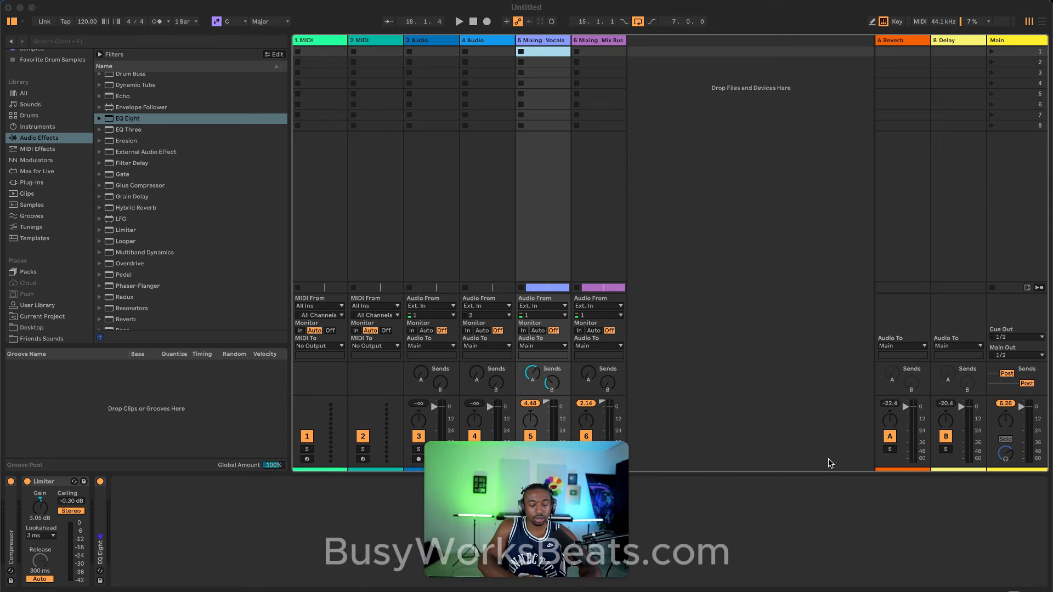
click(918, 174)
click(960, 182)
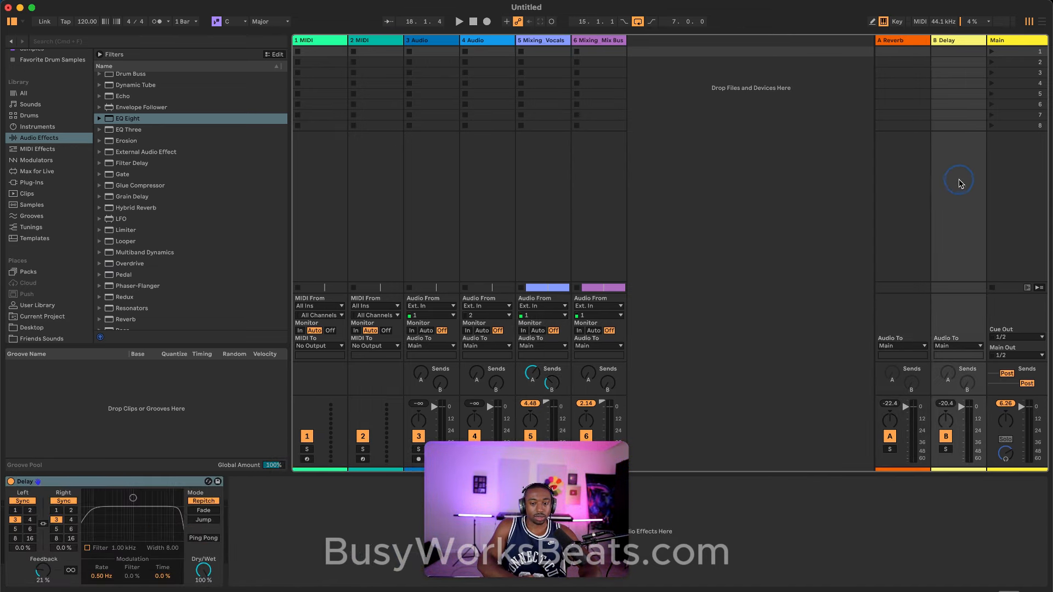
click(135, 486)
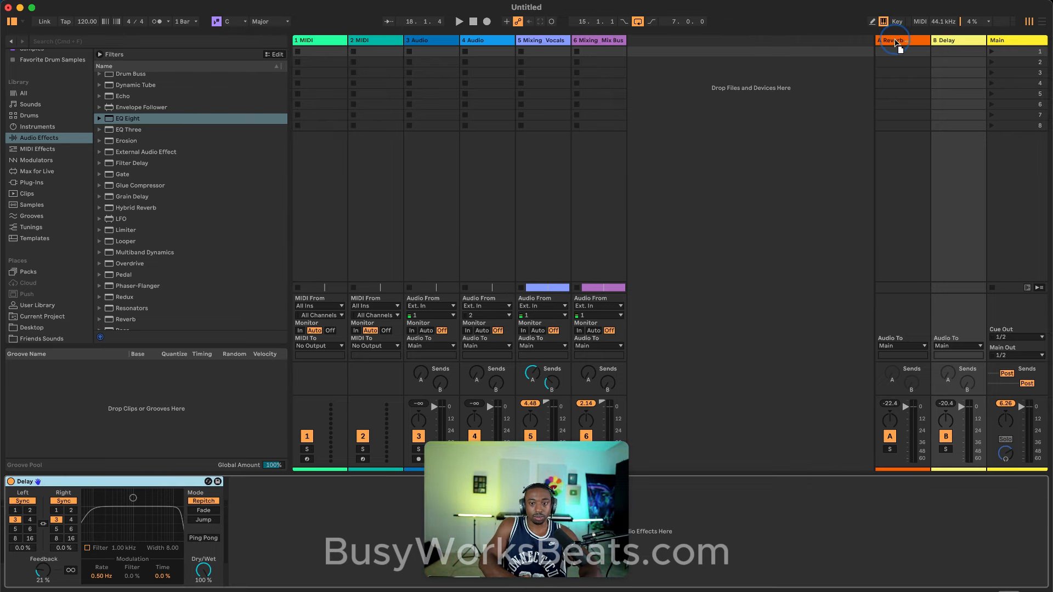
drag(897, 44, 898, 43)
- Reorder return A's device chain so Delay comes before Reverb
click(951, 41)
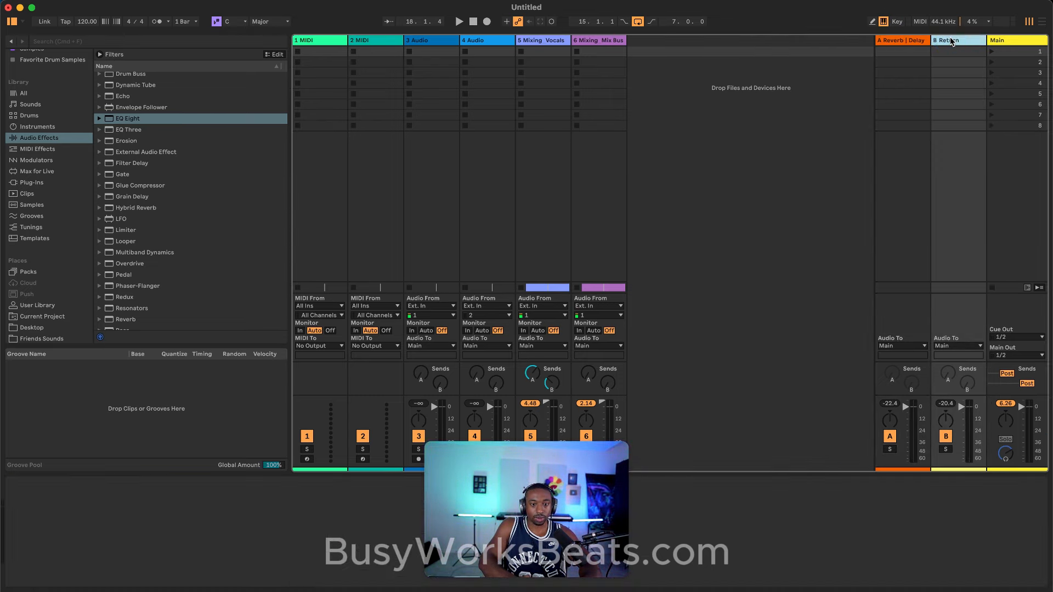
click(915, 43)
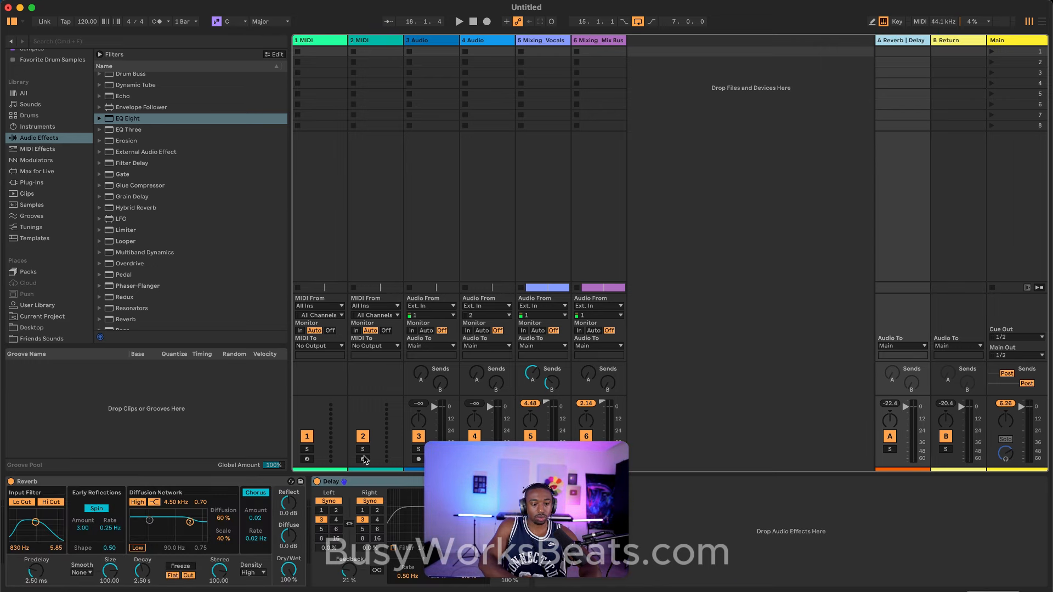
drag(365, 481, 16, 489)
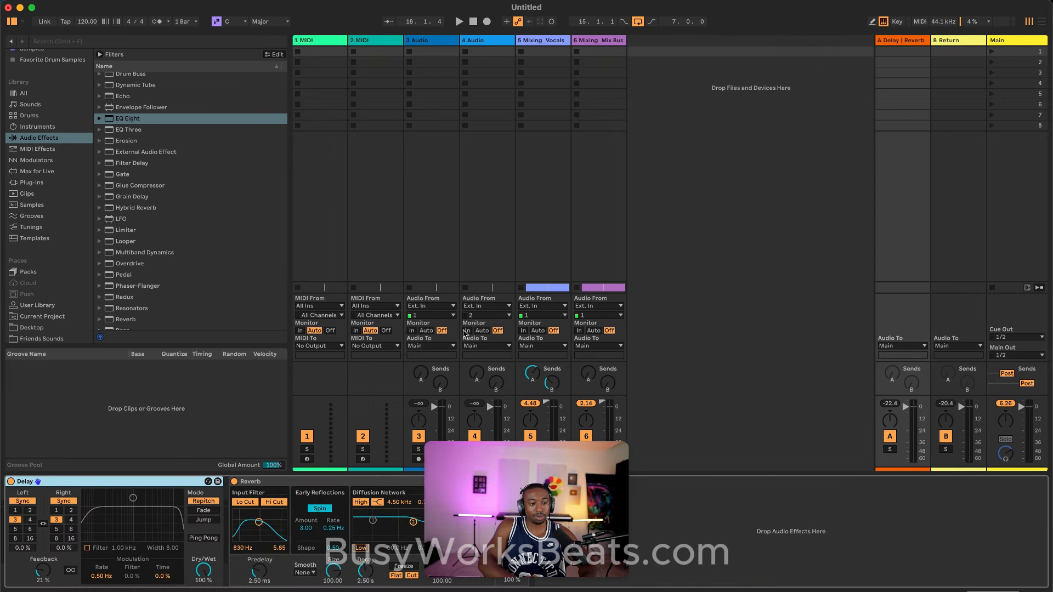
- Turn the vocals track's send B fully down and set its send A to -19.7 dB while auditioning the loop
key(Tab)
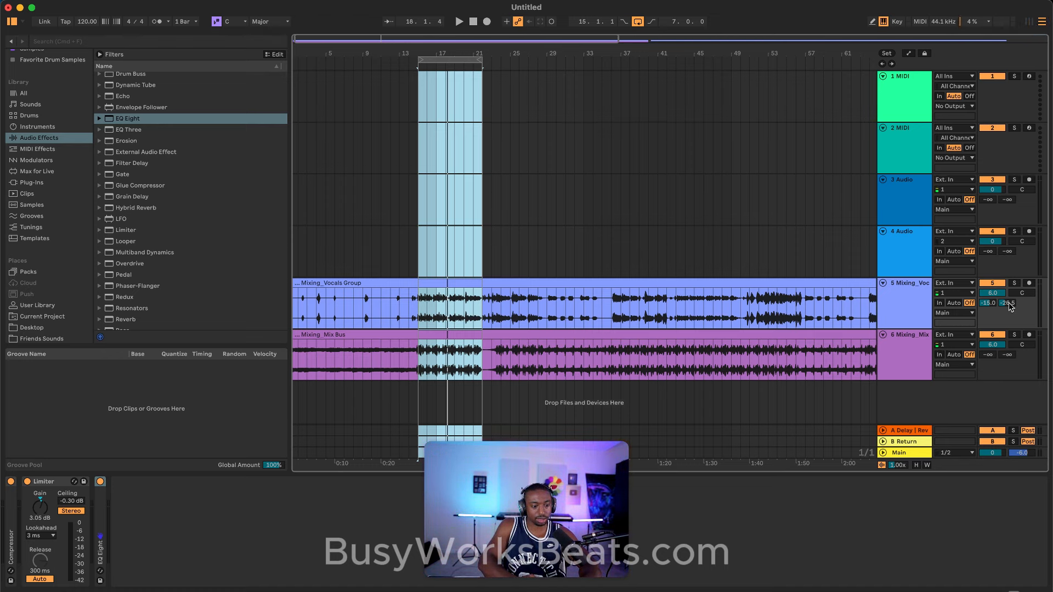
drag(1010, 304, 1009, 329)
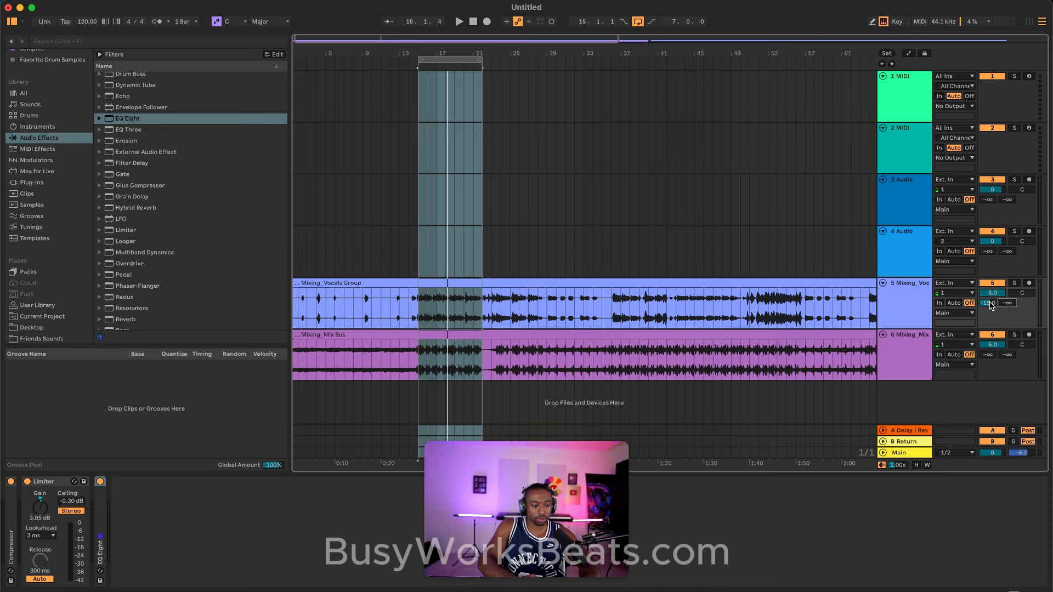
key(space)
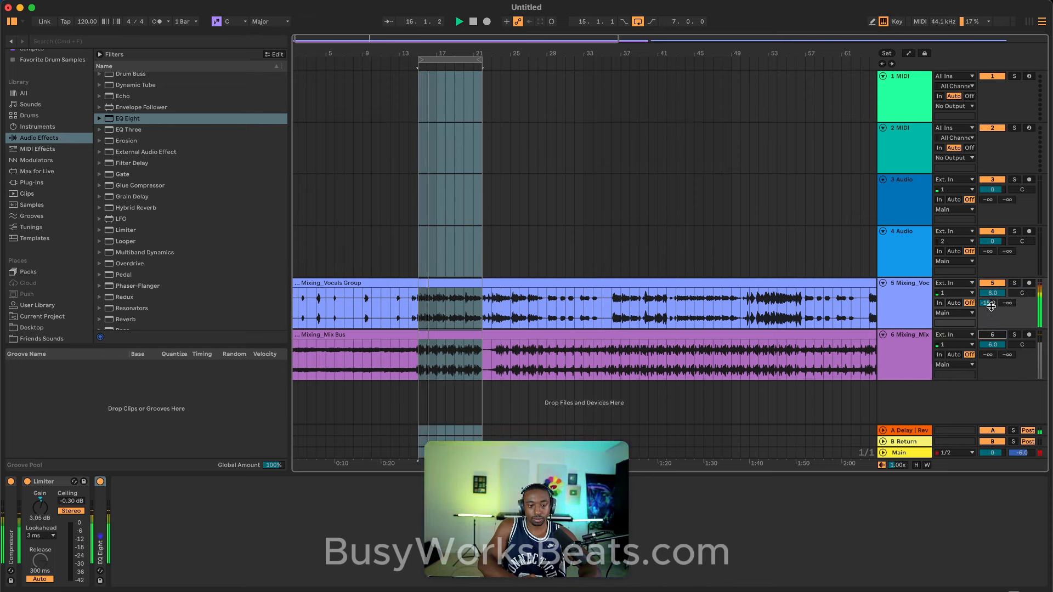
drag(993, 305, 990, 309)
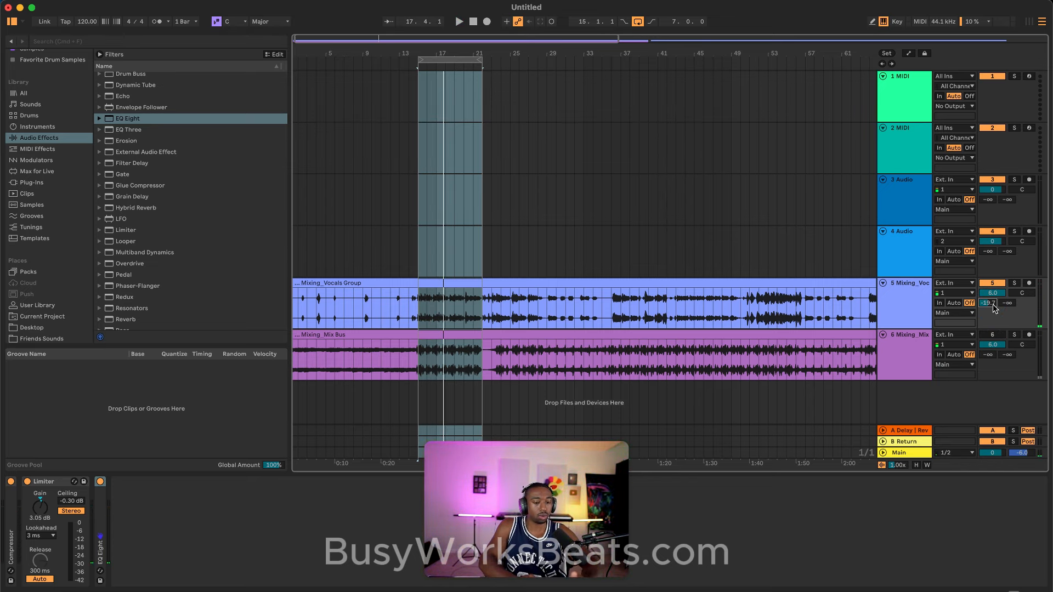
key(space)
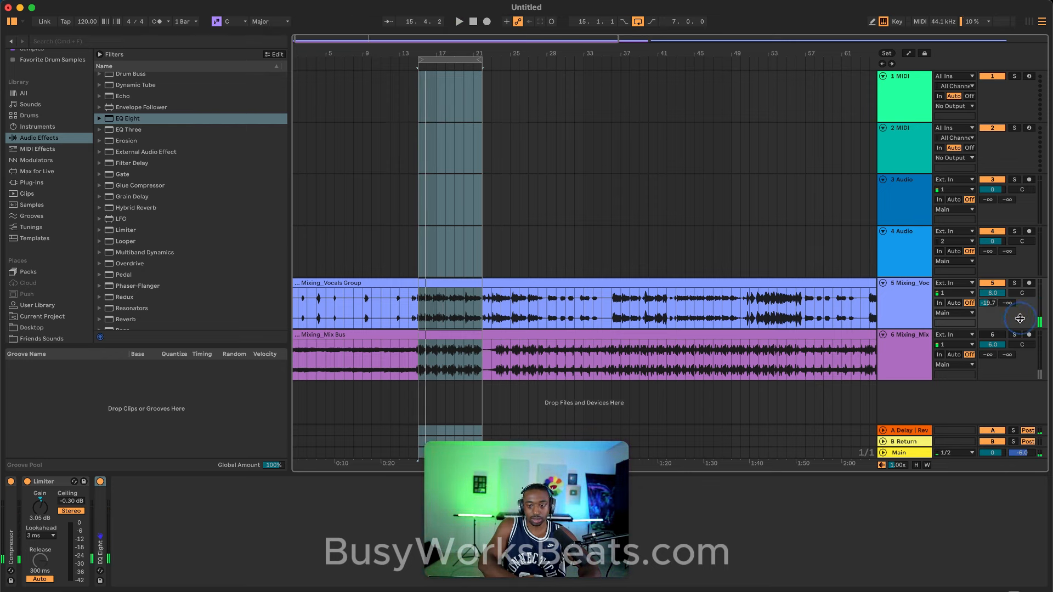
key(space)
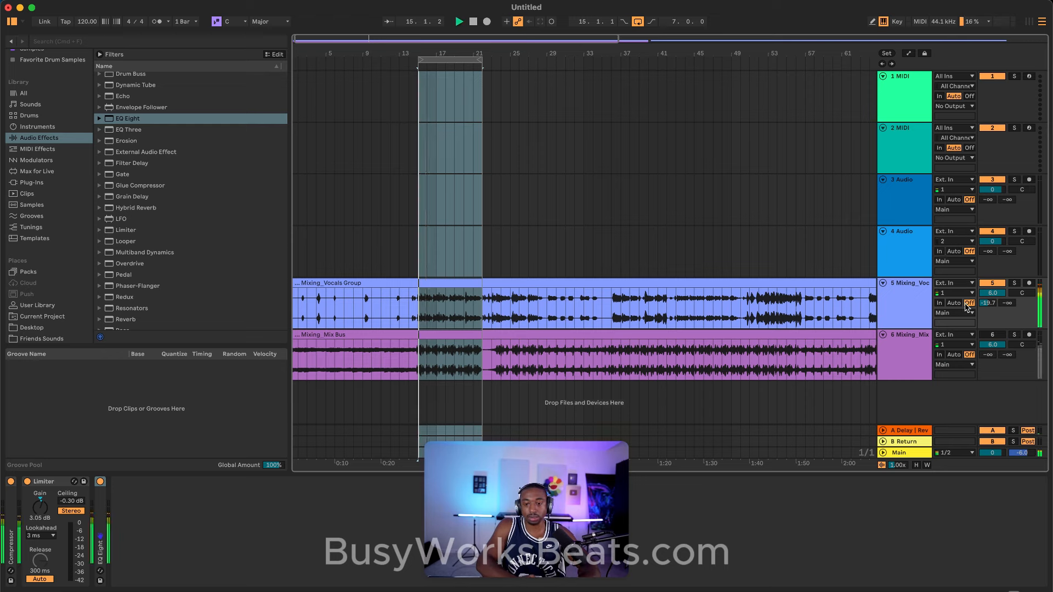
drag(990, 340, 987, 315)
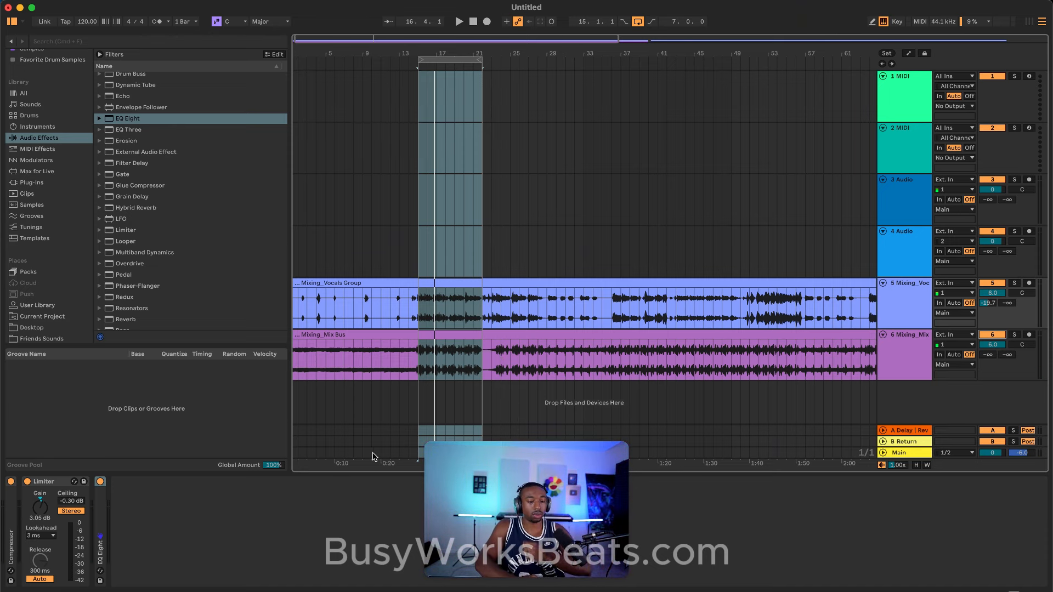
- Add a Glue Compressor to the Main track in the Session view
click(1028, 23)
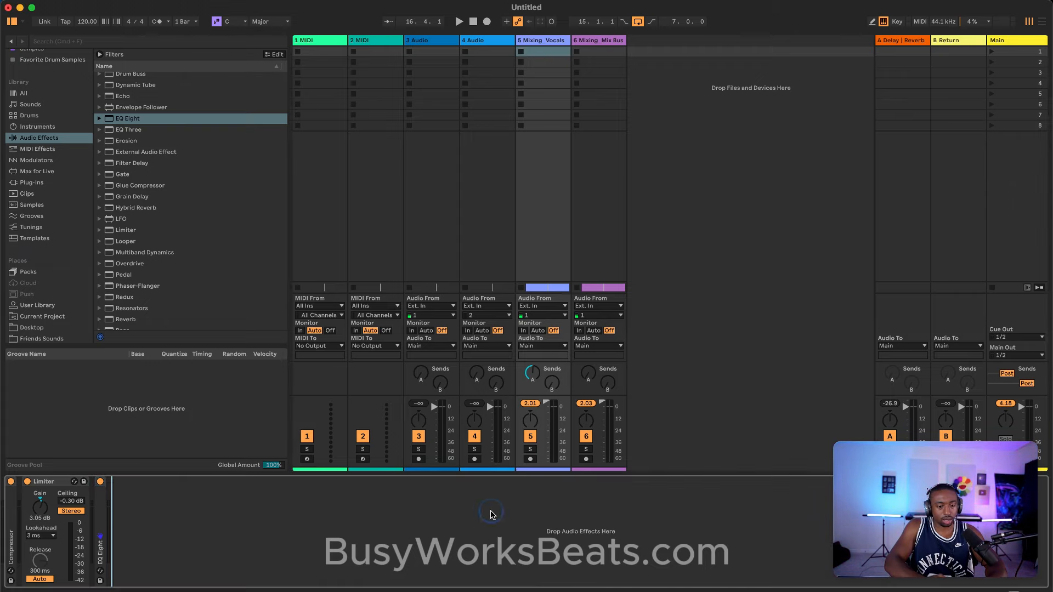
click(1010, 51)
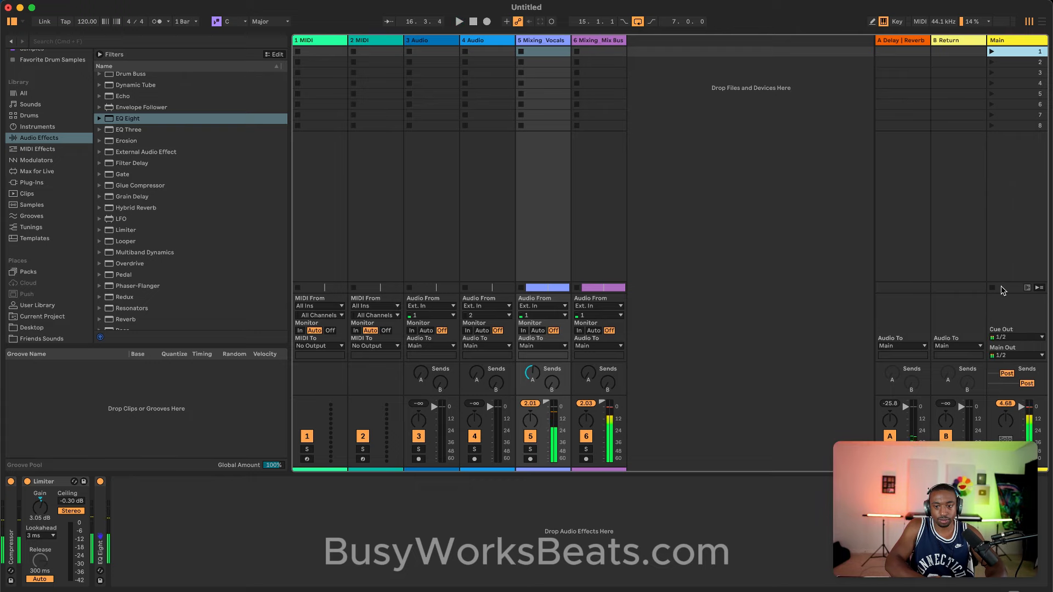
click(706, 520)
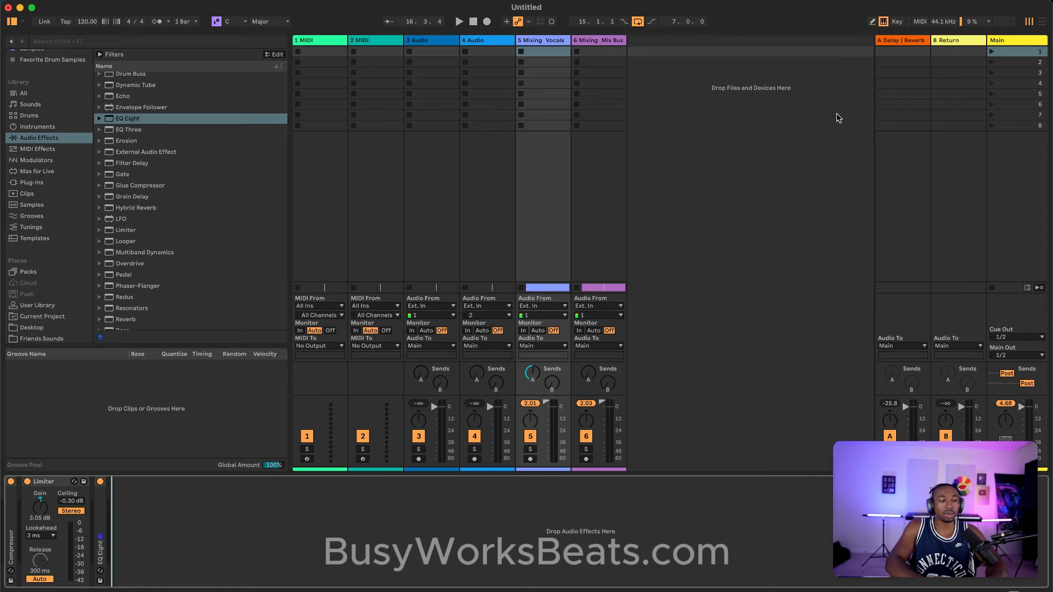
click(1018, 41)
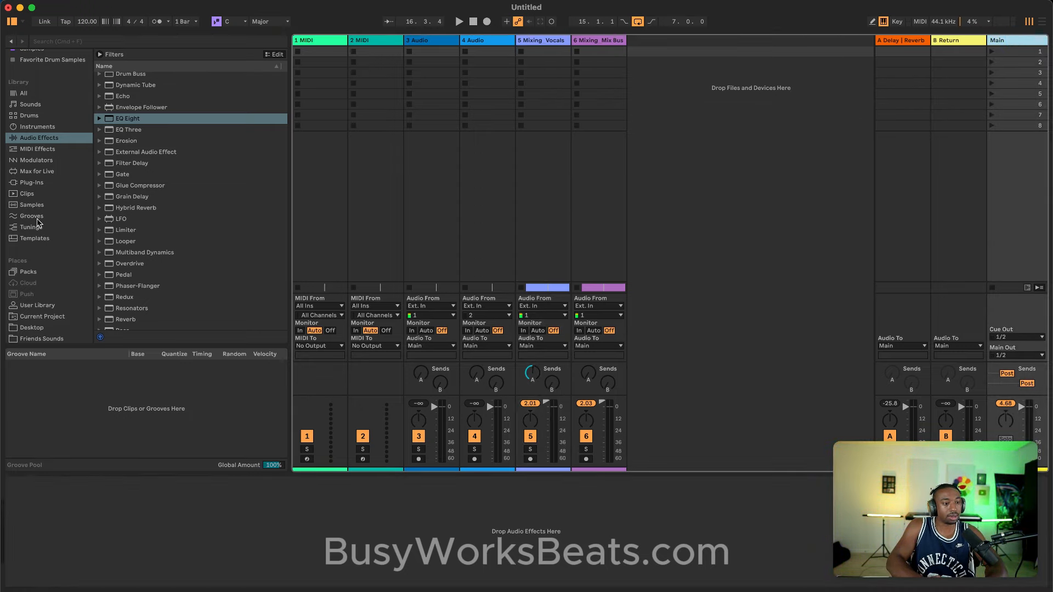
scroll(38, 223, down, 1)
scroll(38, 223, up, 2)
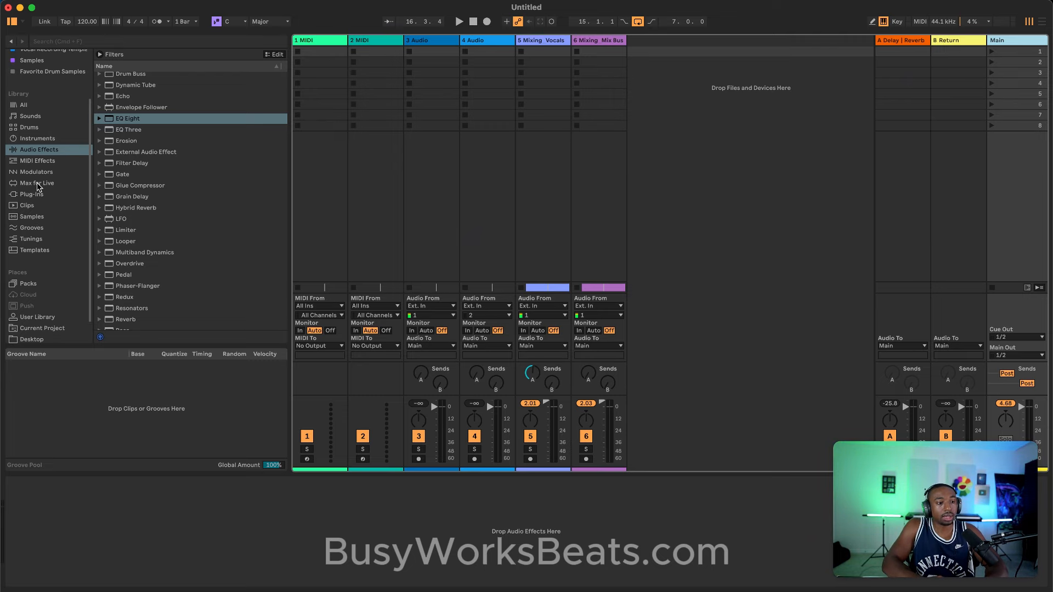
scroll(126, 203, up, 1)
double_click(138, 192)
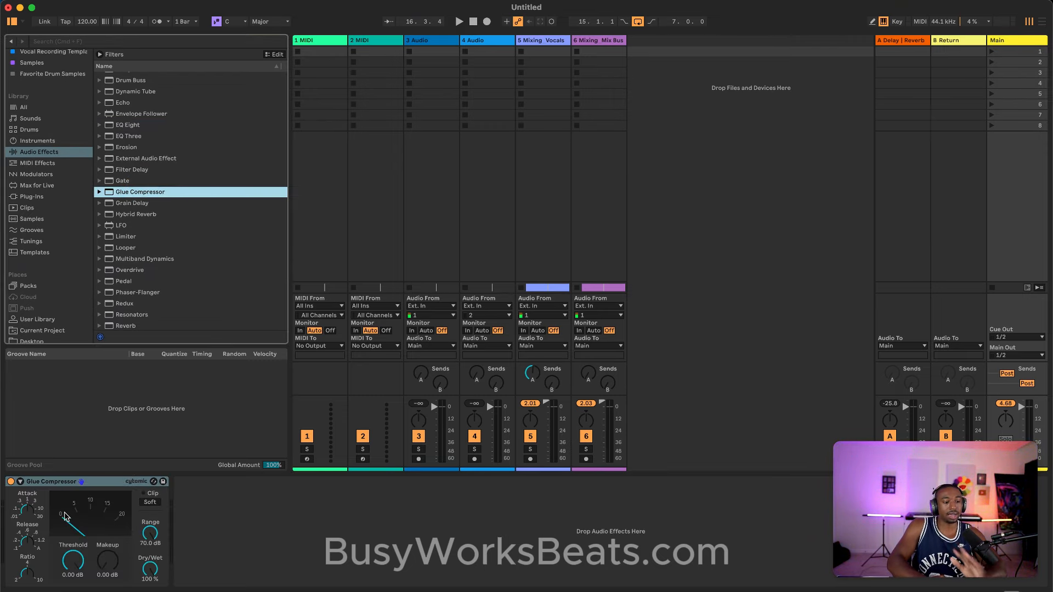
- Set the Glue Compressor's Dry/Wet to 0.0 % and enable its Soft clip while playing the loop
click(80, 558)
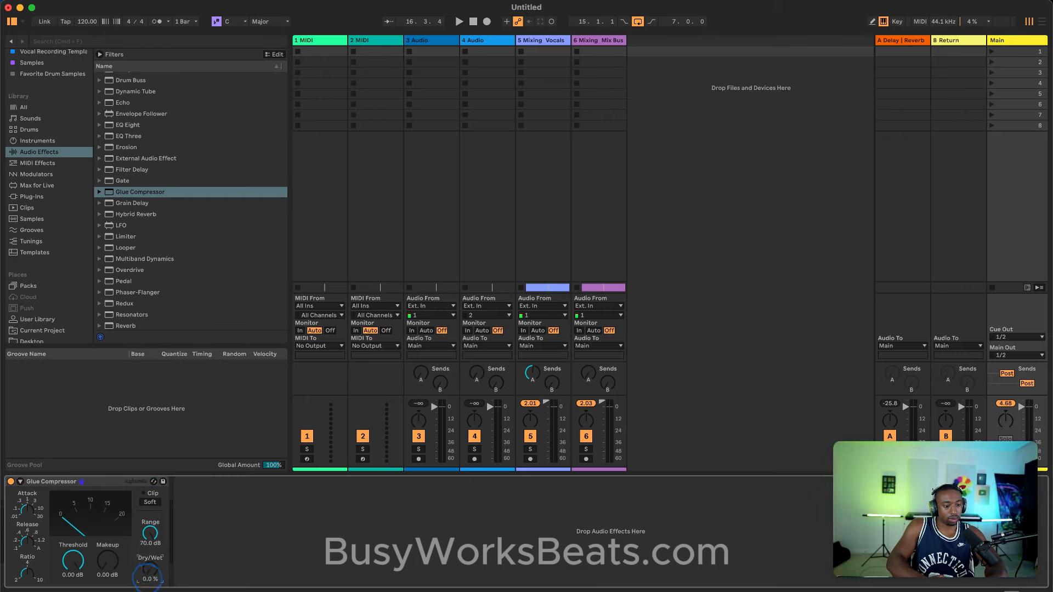
key(space)
key(space)
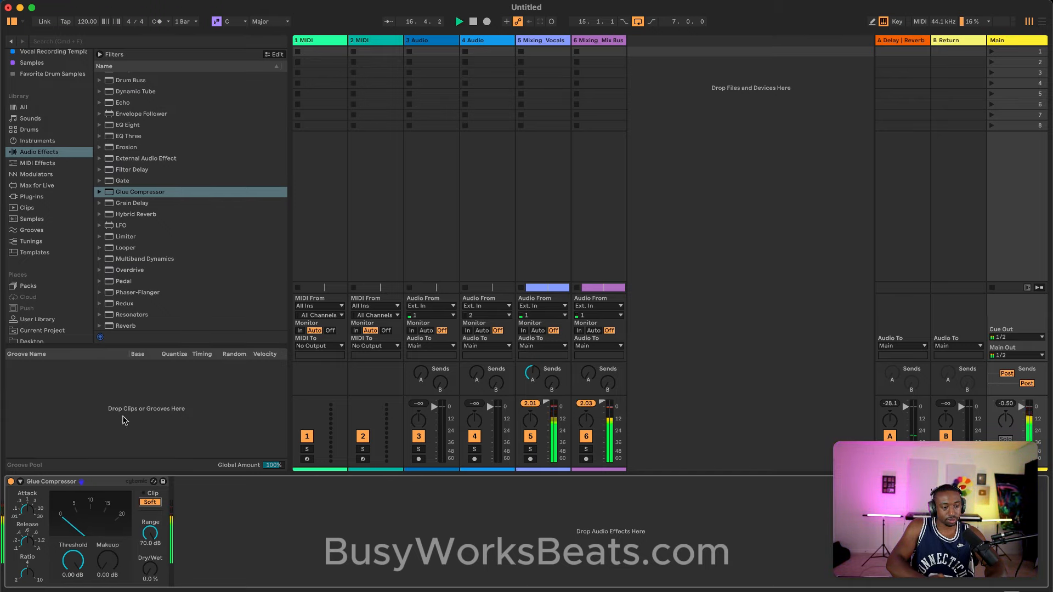
- Add a Limiter after the Glue Compressor on Main and compare the loop with it bypassed and active, leaving it on
double_click(137, 237)
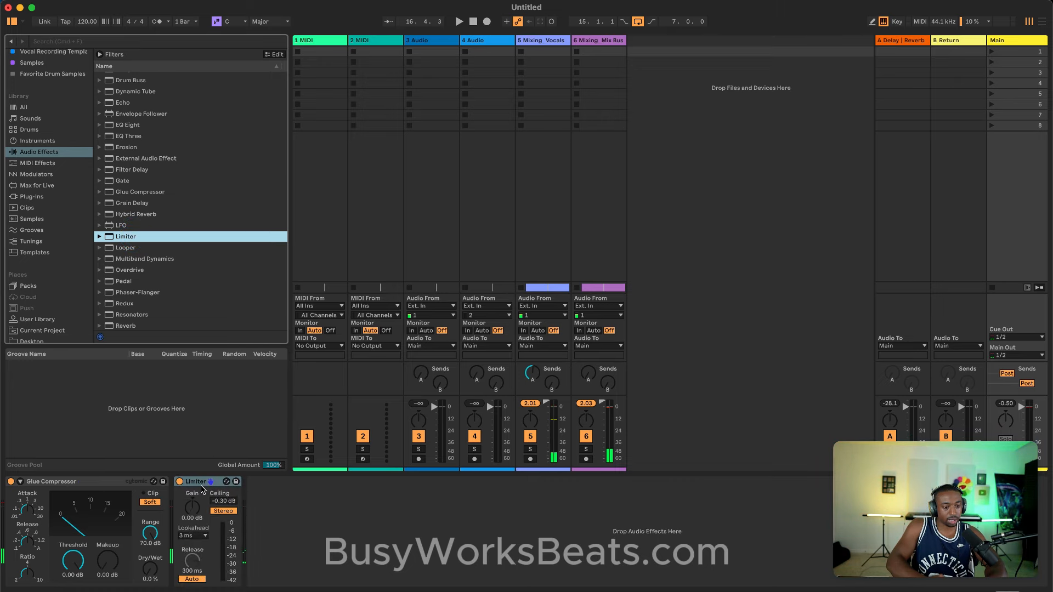
key(space)
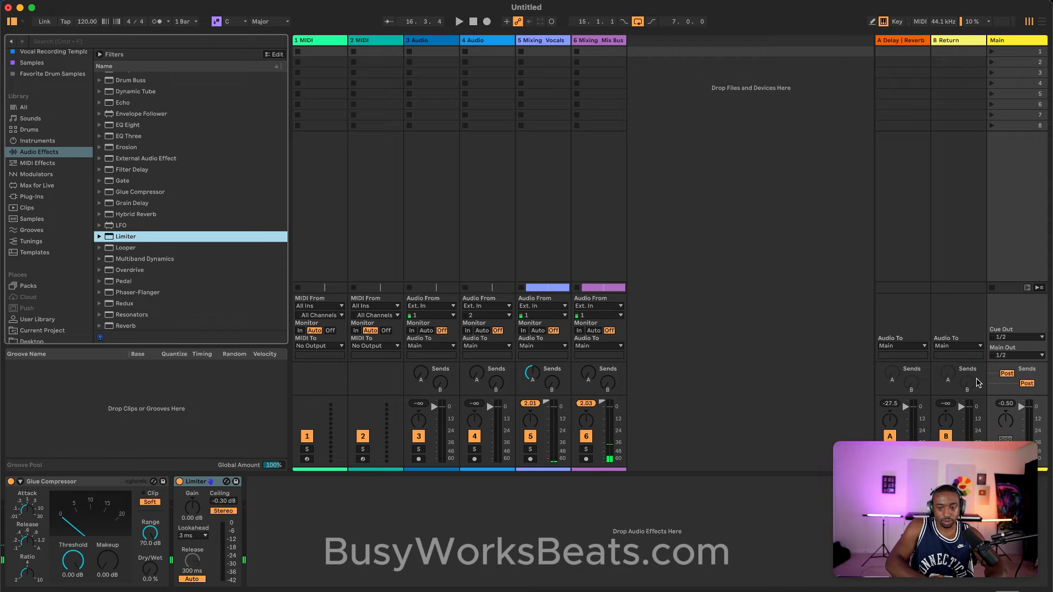
key(space)
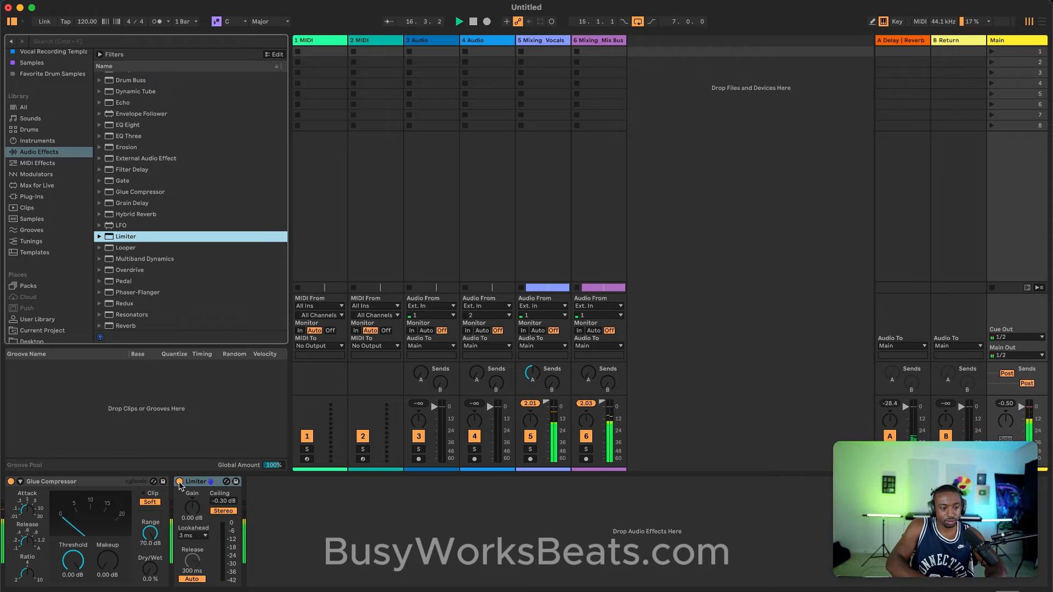
click(180, 482)
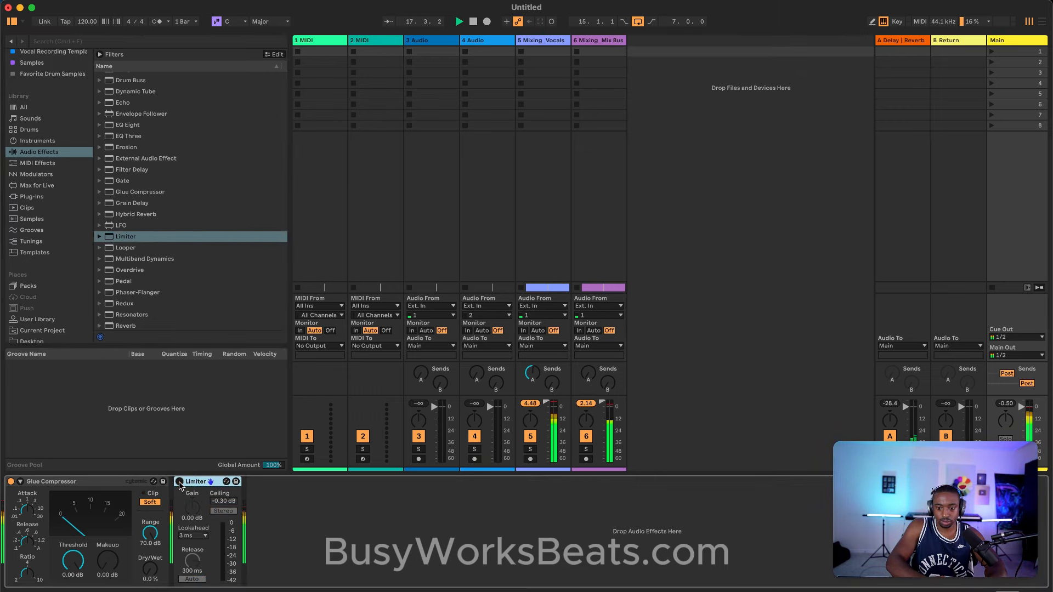
click(179, 482)
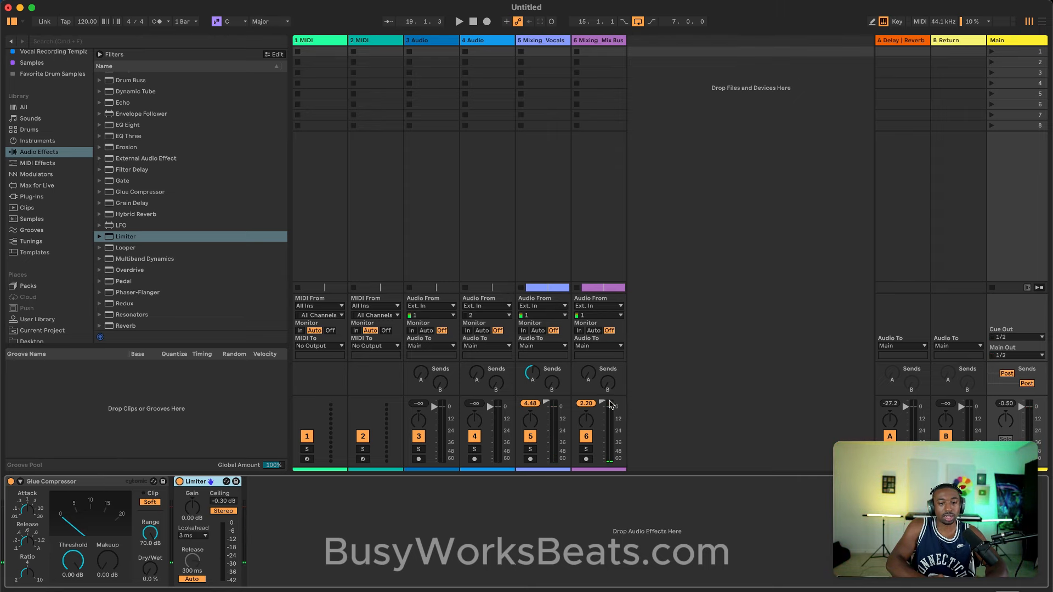
- Try to raise the Mix Bus track's volume in the Arrangement view
click(1042, 24)
click(924, 353)
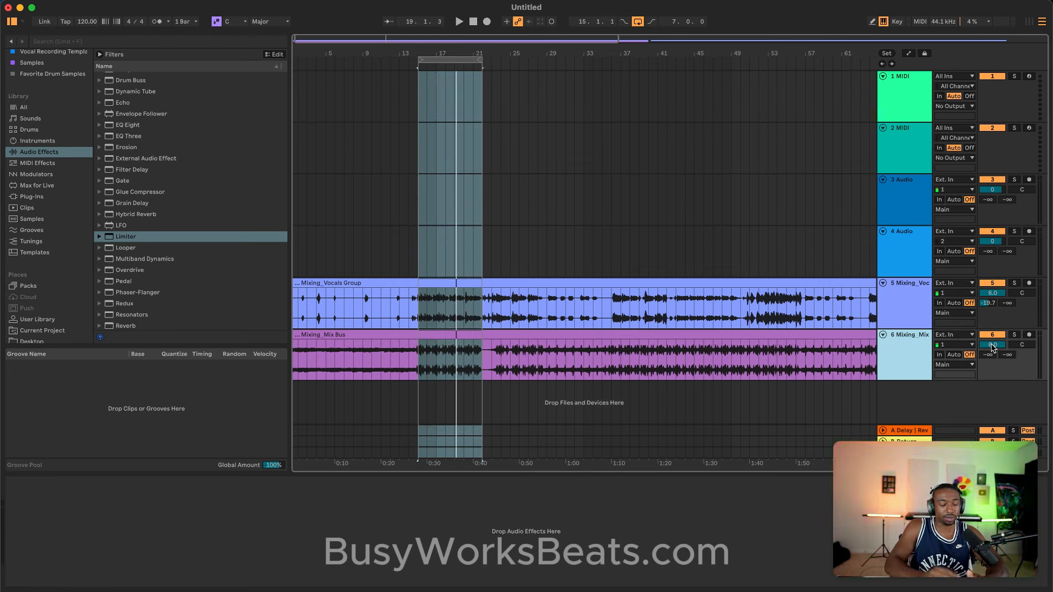
drag(993, 345, 993, 323)
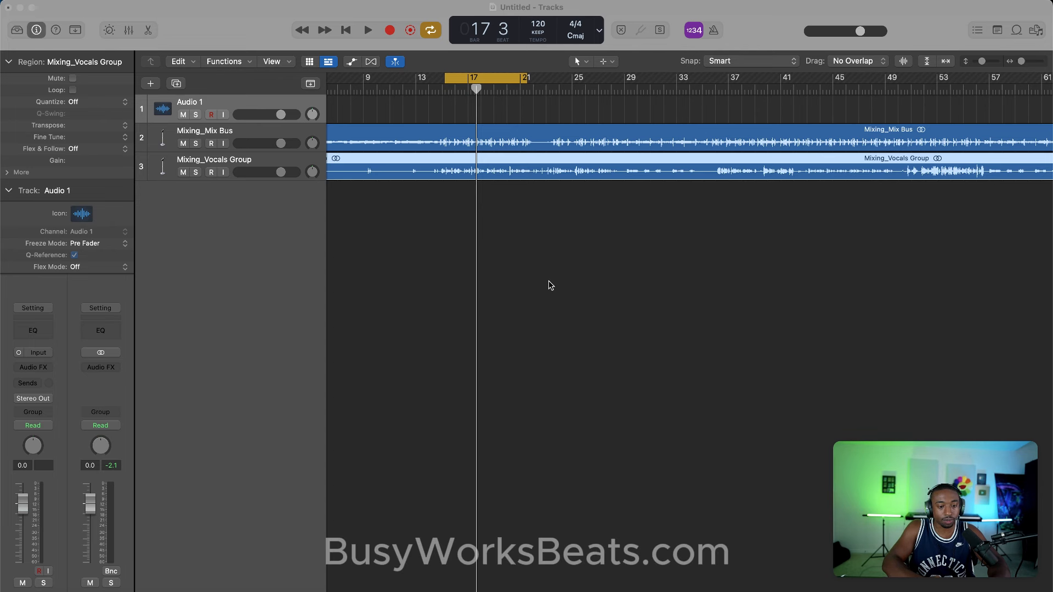
- Switch to the Logic Pro project, select the Mixing_Vocals Group track and audition a short passage
right_click(492, 292)
click(470, 244)
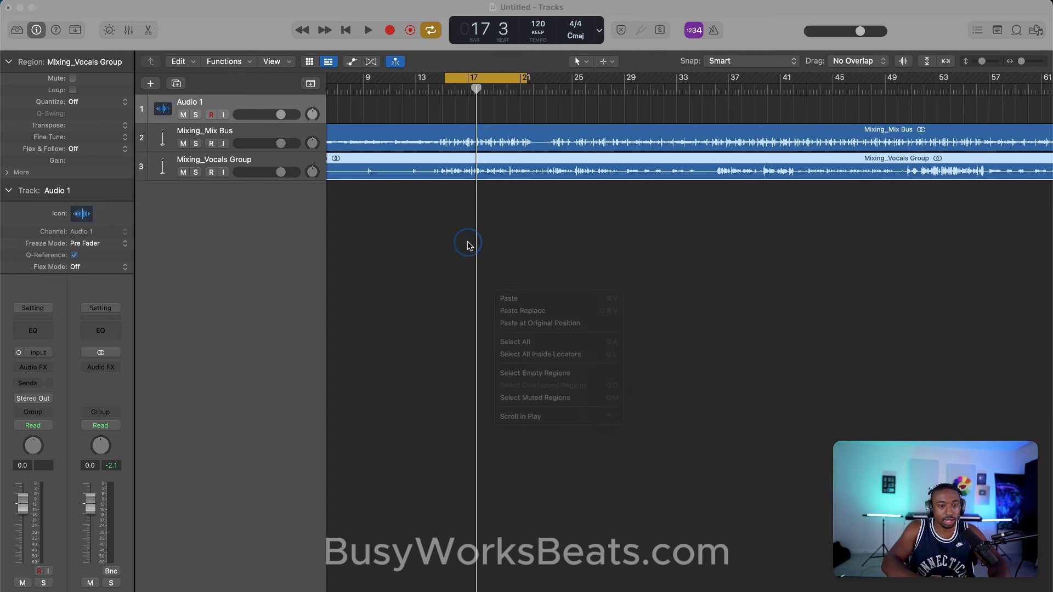
click(230, 131)
click(241, 161)
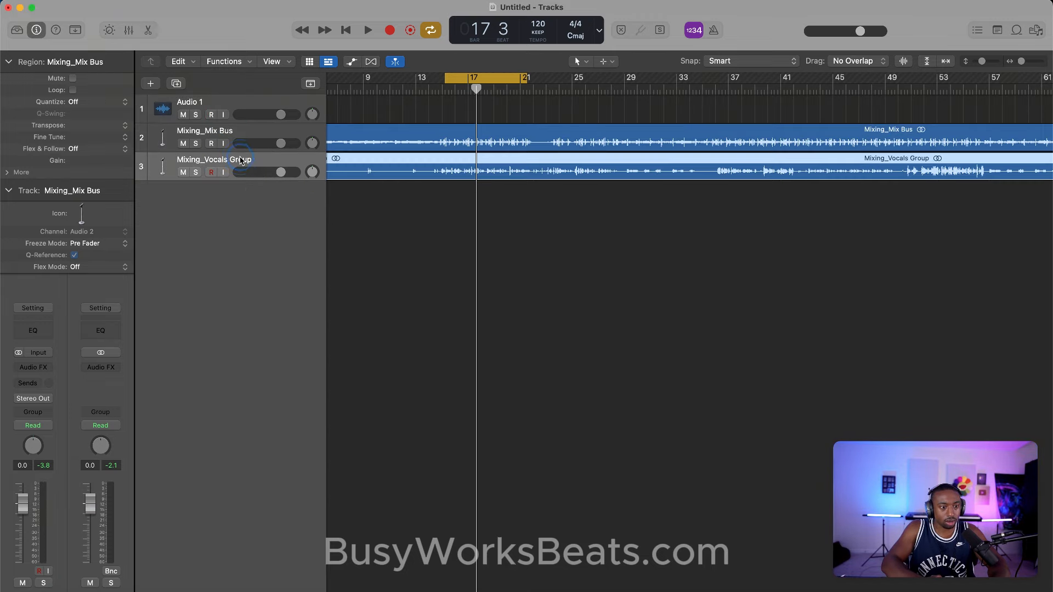
key(space)
key(space)
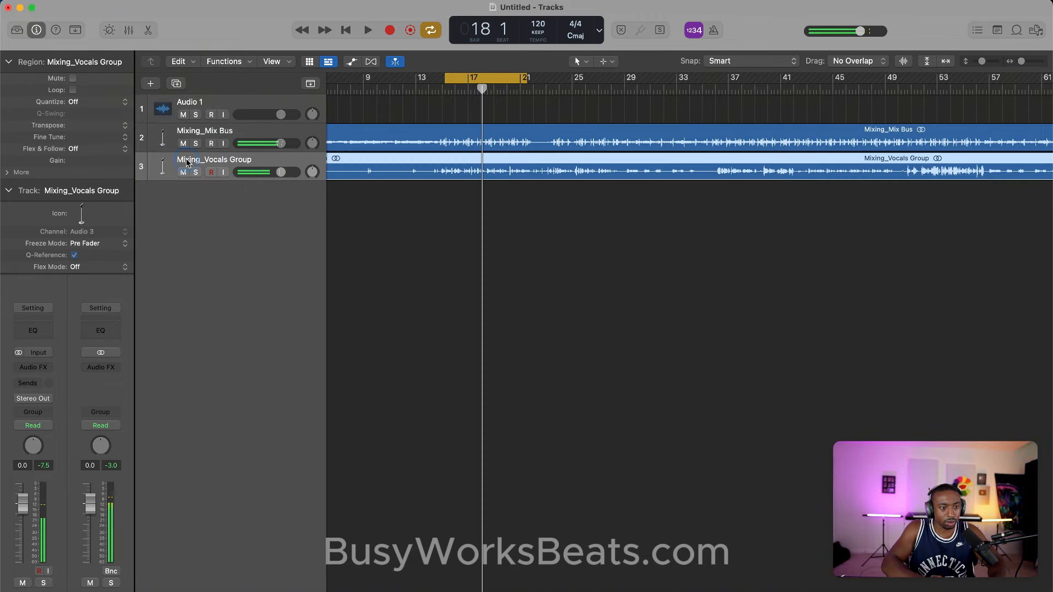
- Insert a stereo Compressor on the Mixing_Vocals Group track, reposition its window and play a short passage
click(37, 31)
click(37, 31)
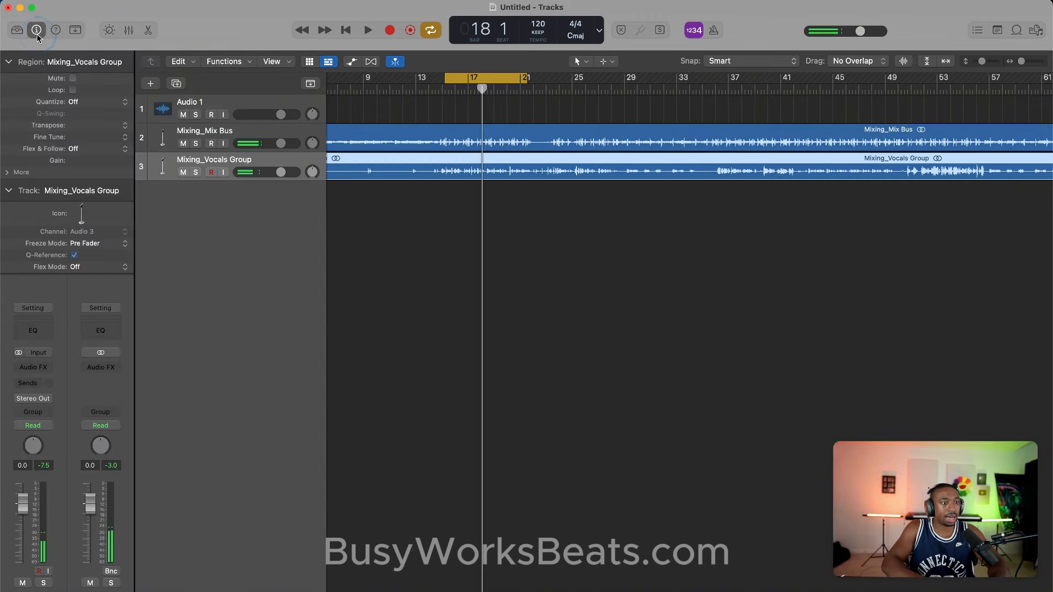
click(38, 368)
mouse_move(41, 412)
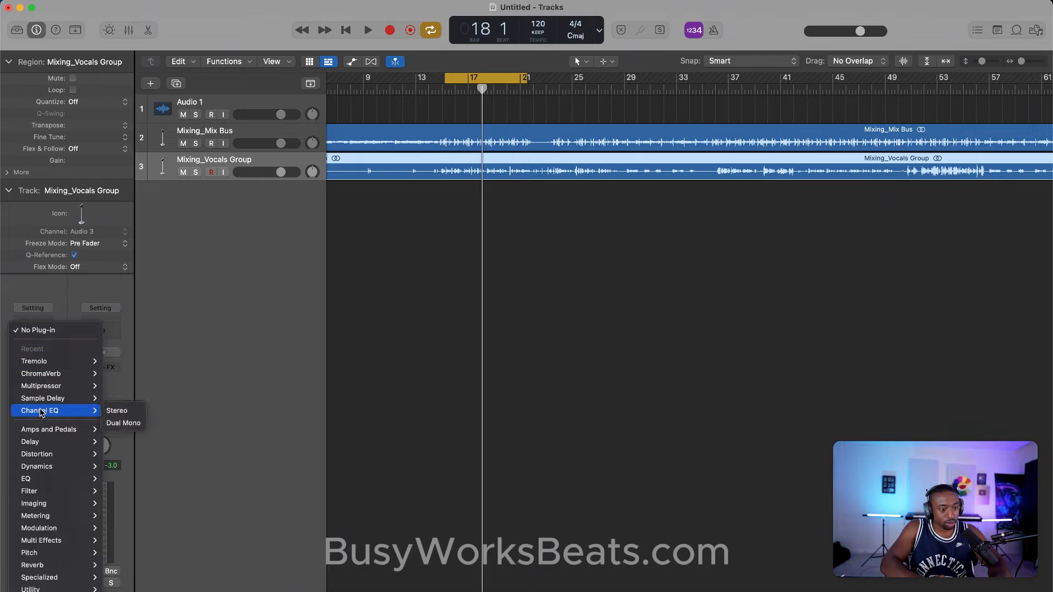
mouse_move(47, 455)
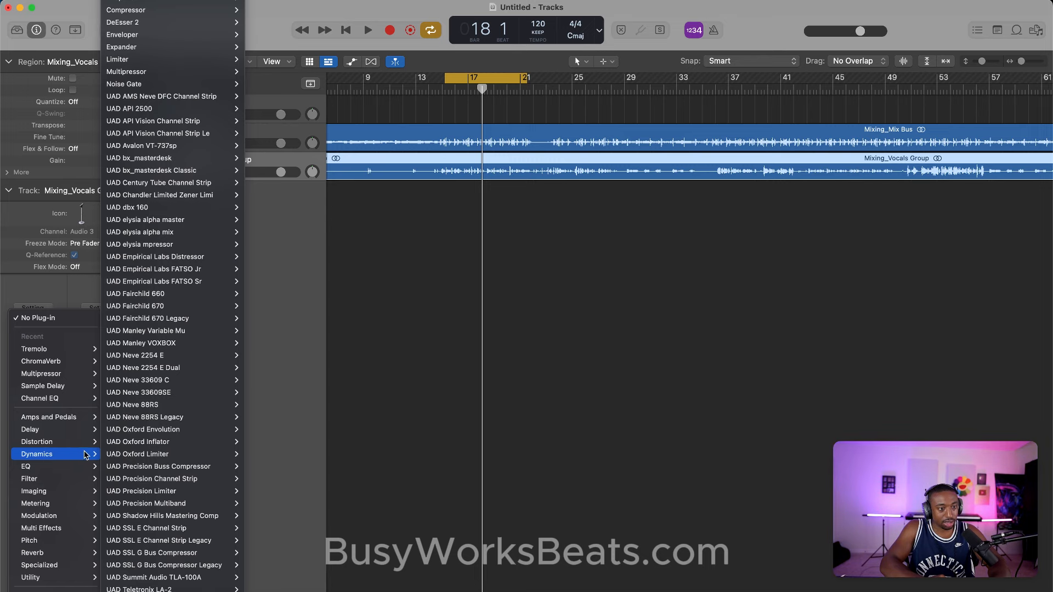
mouse_move(156, 10)
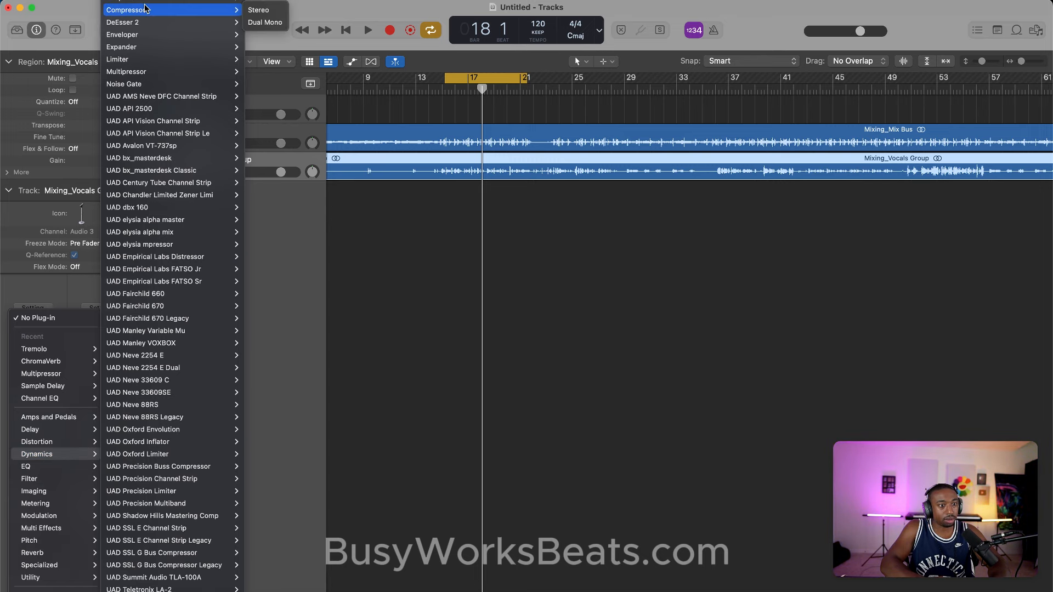
click(260, 11)
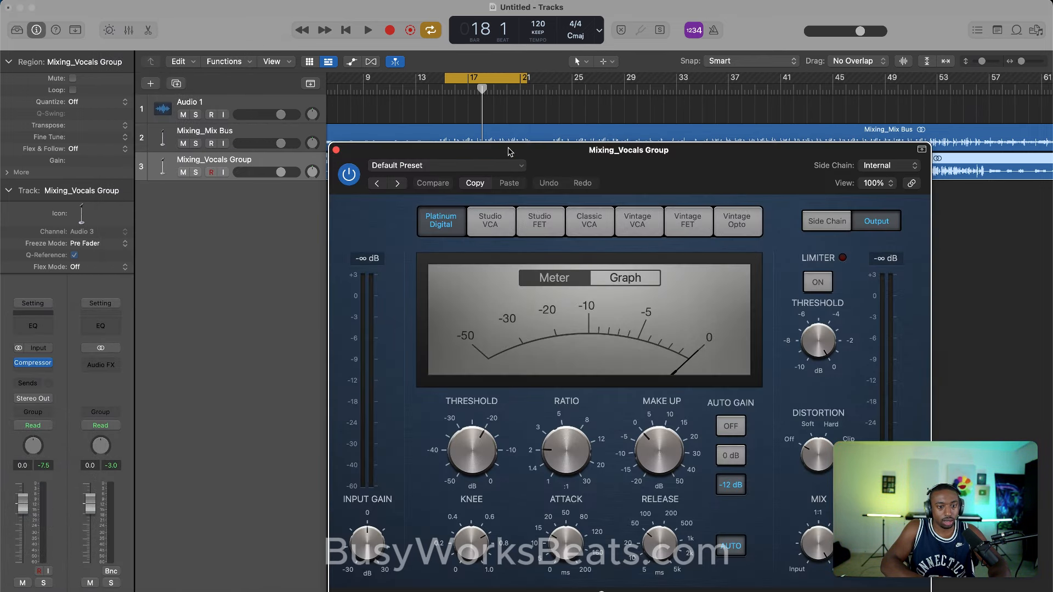
drag(509, 152, 332, 106)
key(space)
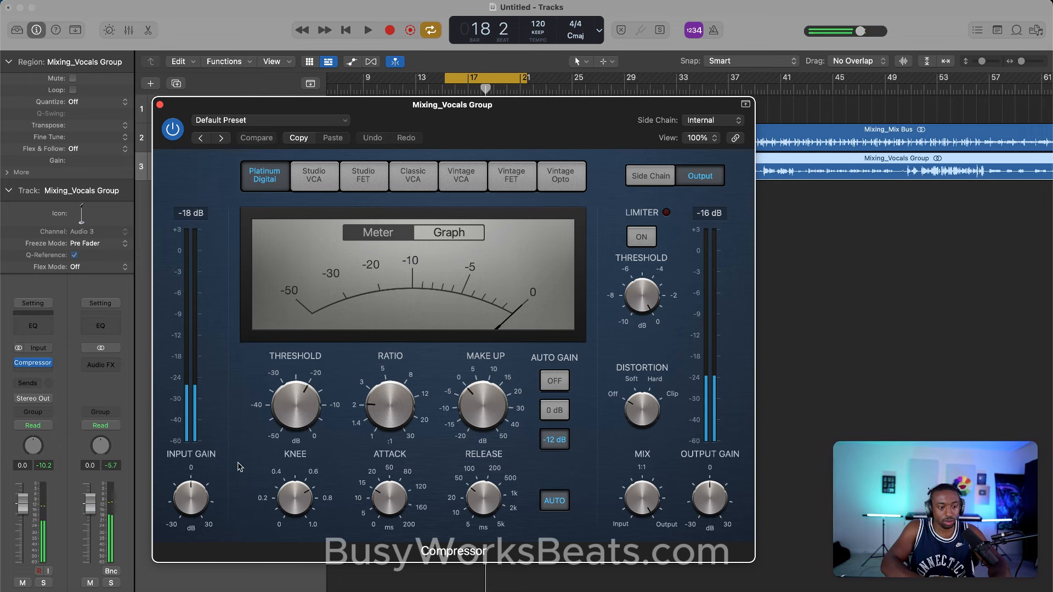
- Set the Compressor's Distortion to Soft and its threshold to about -20.5 dB while playing the loop
drag(651, 403, 634, 401)
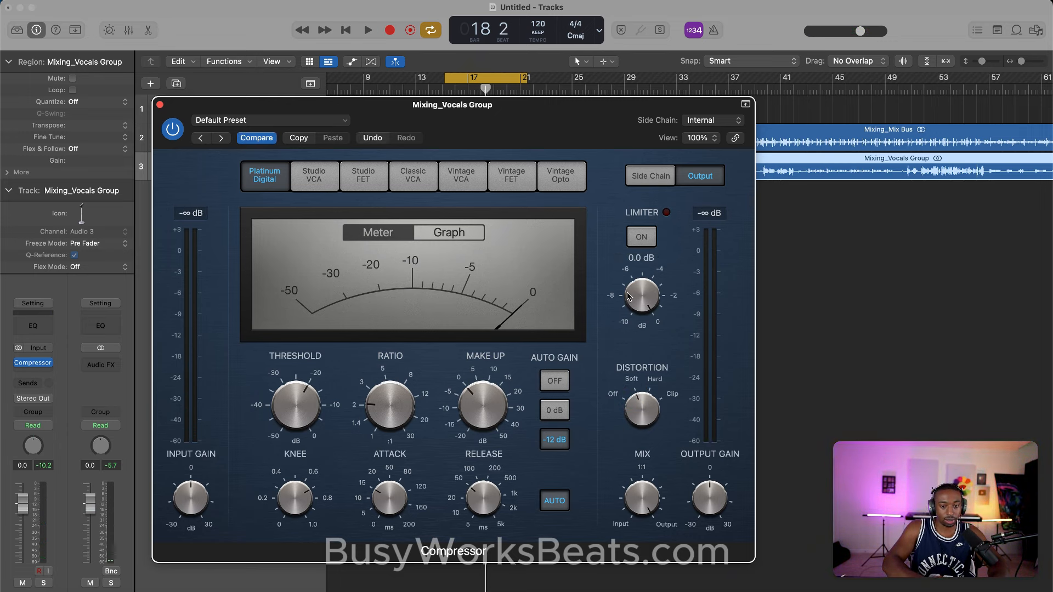
drag(296, 405, 337, 330)
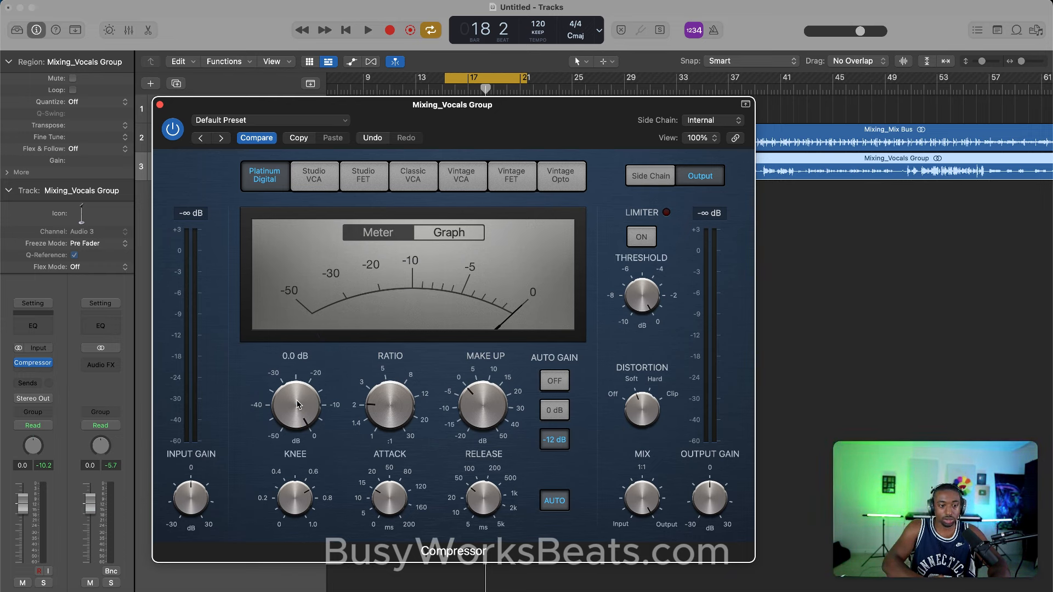
key(space)
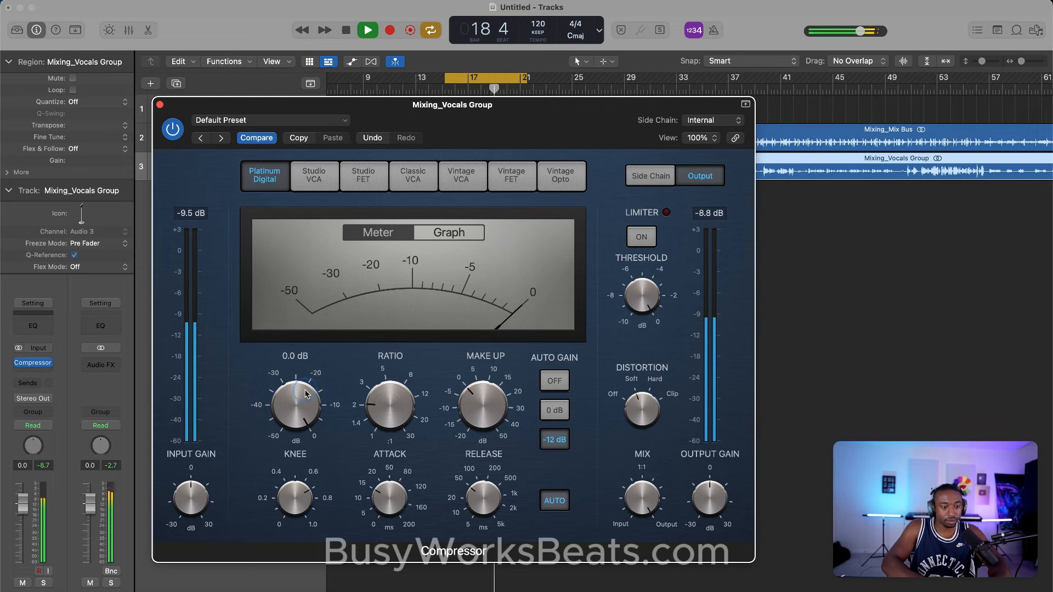
drag(300, 401, 301, 457)
key(space)
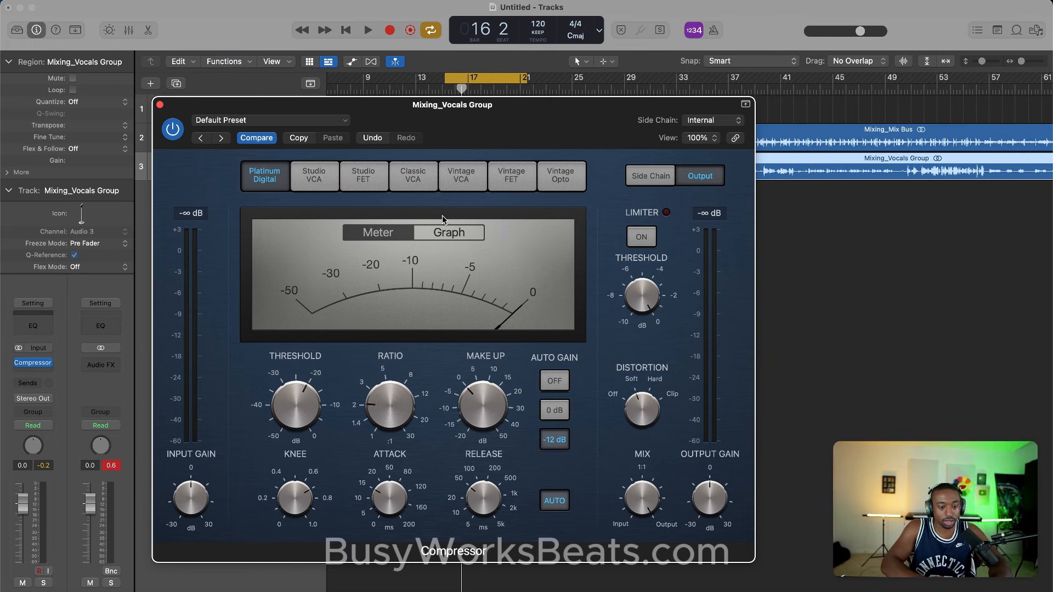
- Turn on the Compressor's built-in limiter and set its threshold to -1.2 dB during playback
drag(448, 116, 454, 89)
key(space)
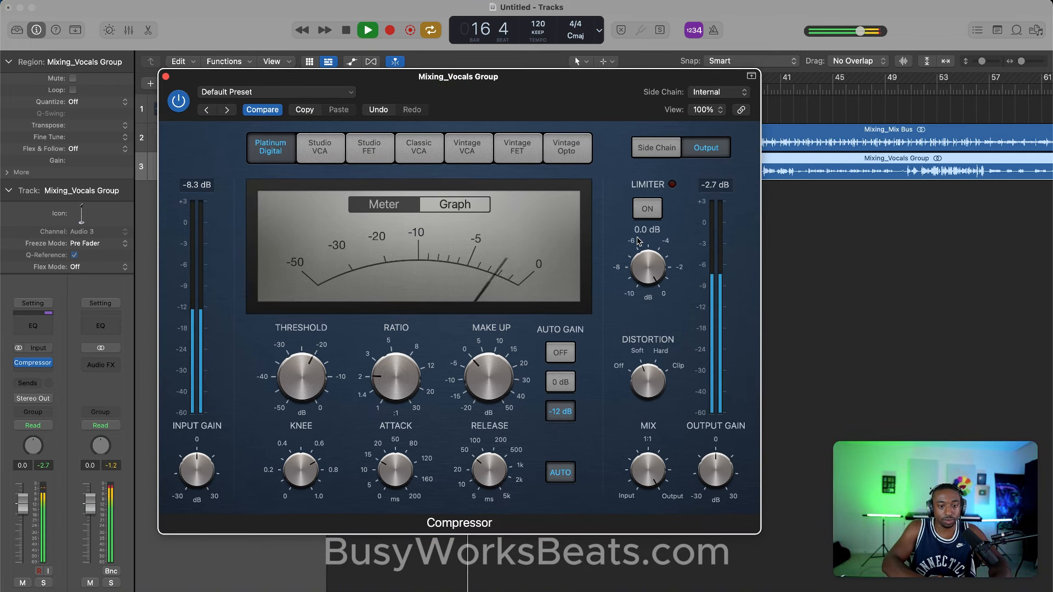
click(648, 209)
mouse_move(648, 266)
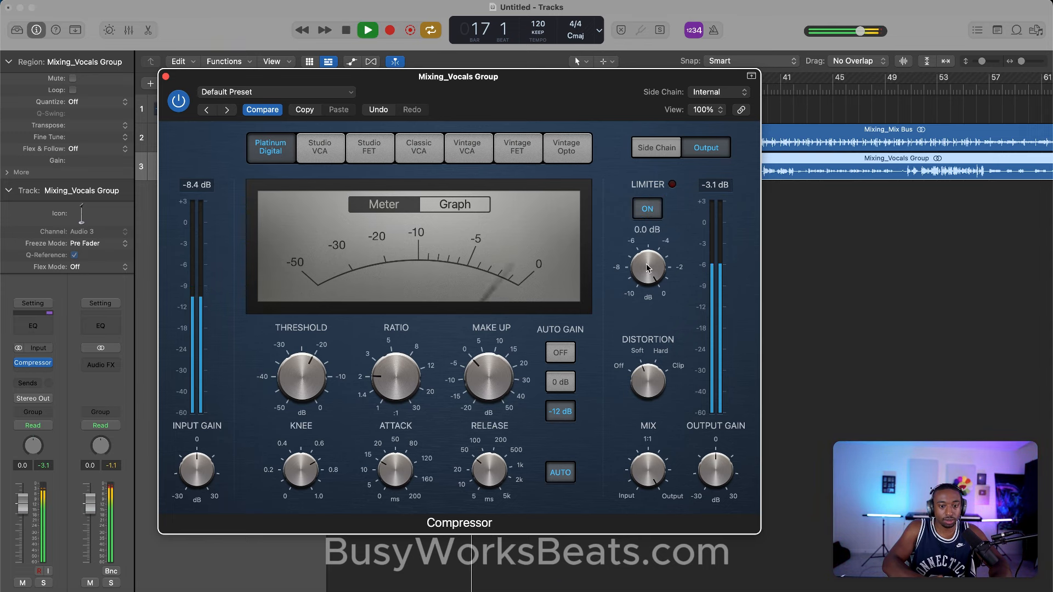
drag(648, 267, 629, 280)
key(space)
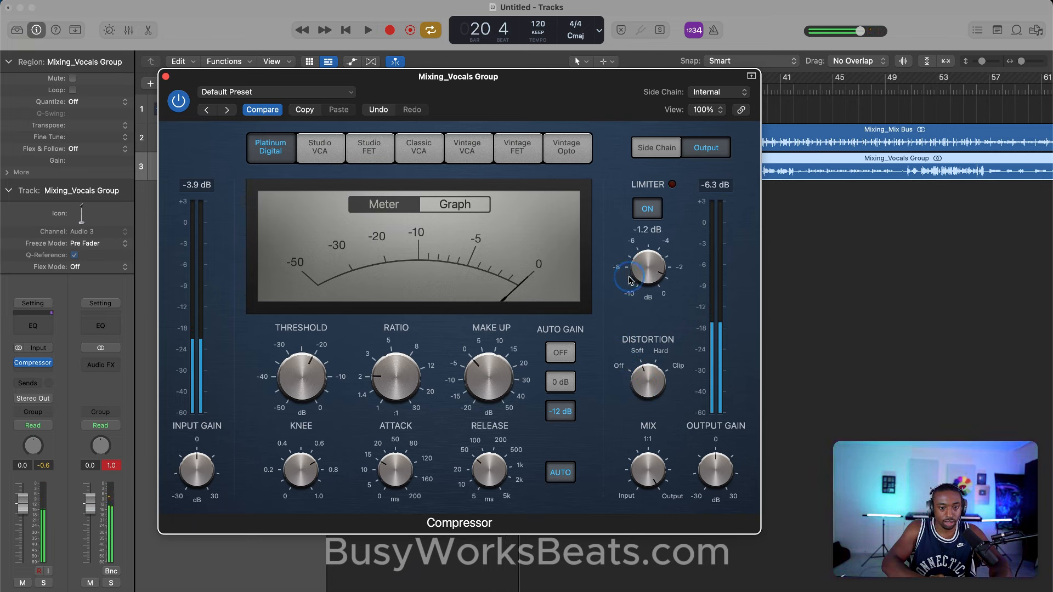
- Raise the Compressor's input gain to +3.0 dB and set the limiter threshold to -2.0 dB while playing the loop
mouse_move(208, 467)
key(space)
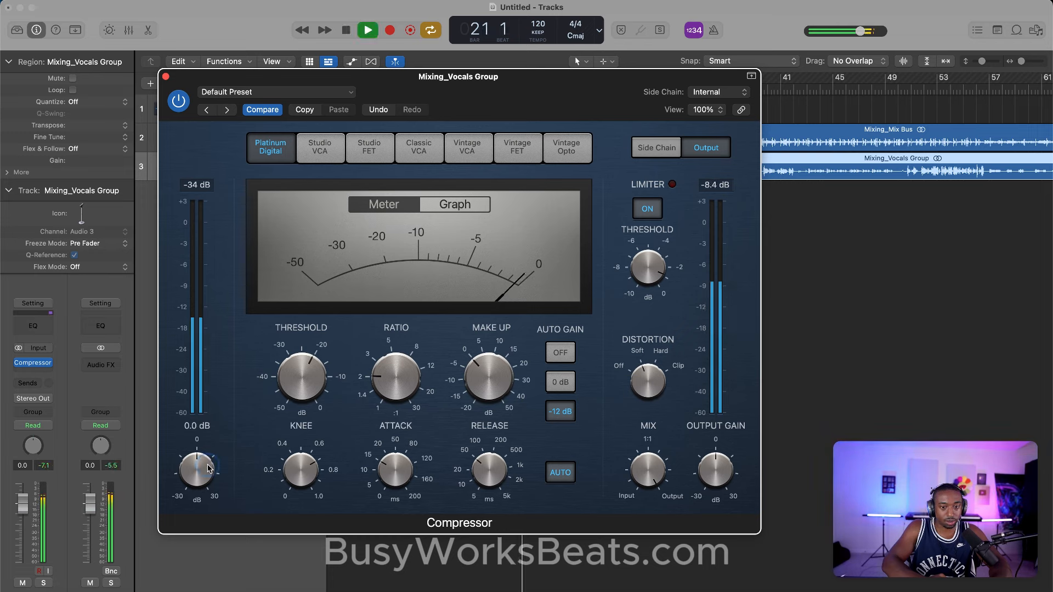
drag(209, 467, 210, 462)
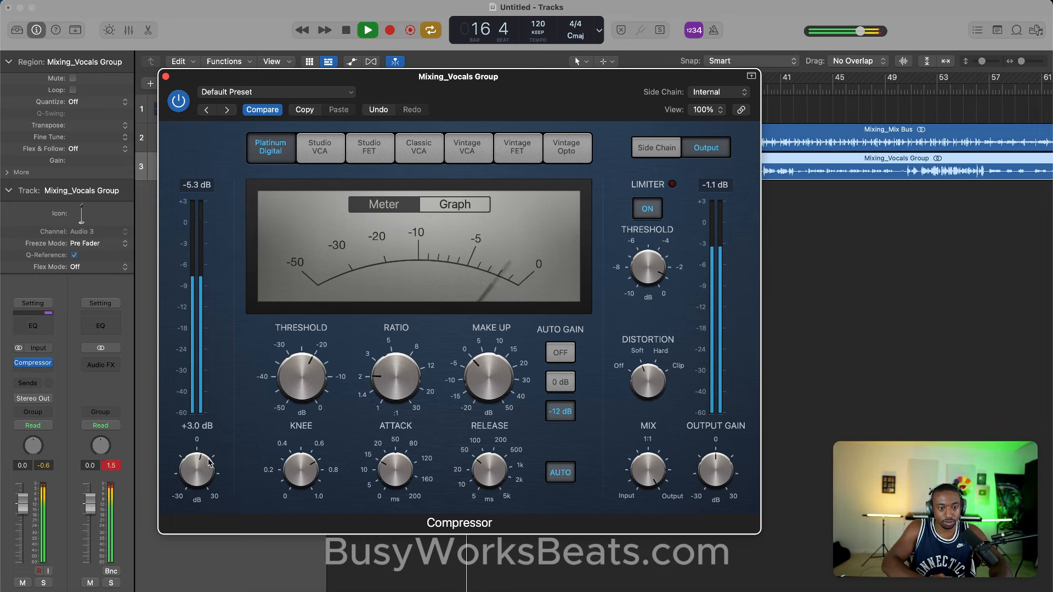
mouse_move(681, 300)
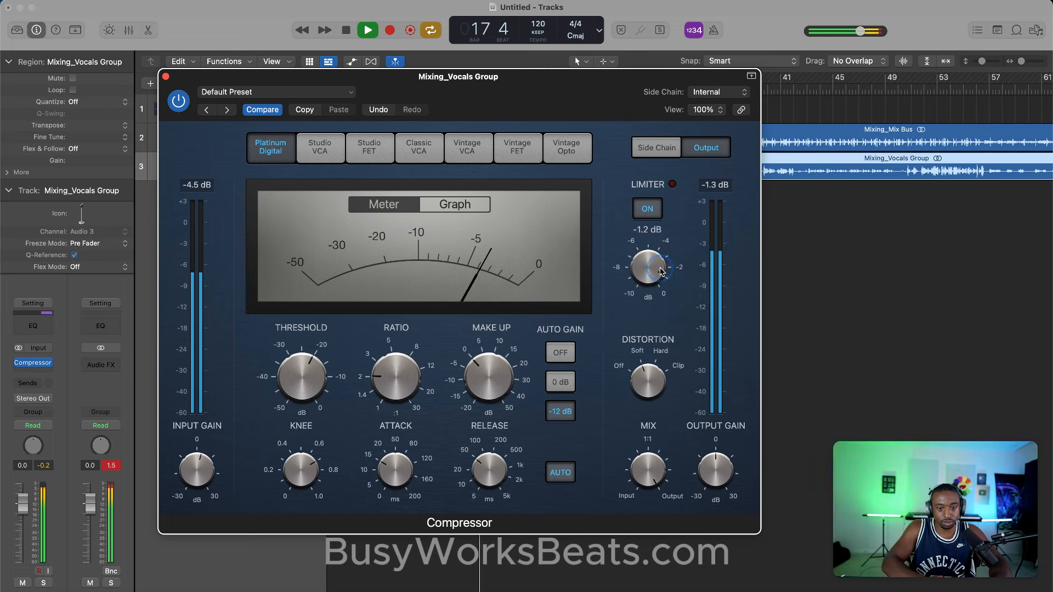
drag(652, 265, 651, 272)
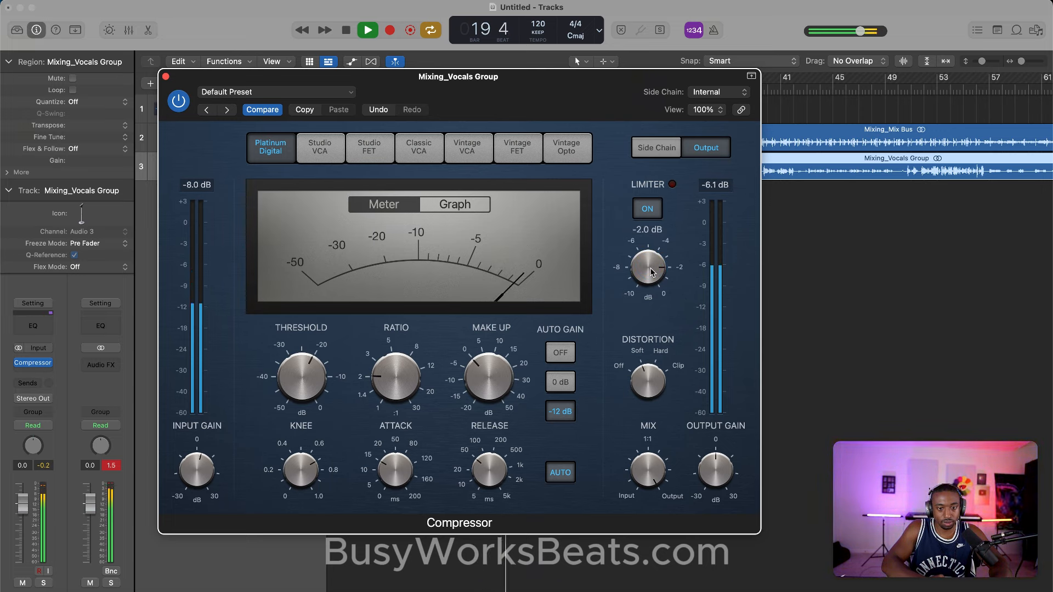
key(space)
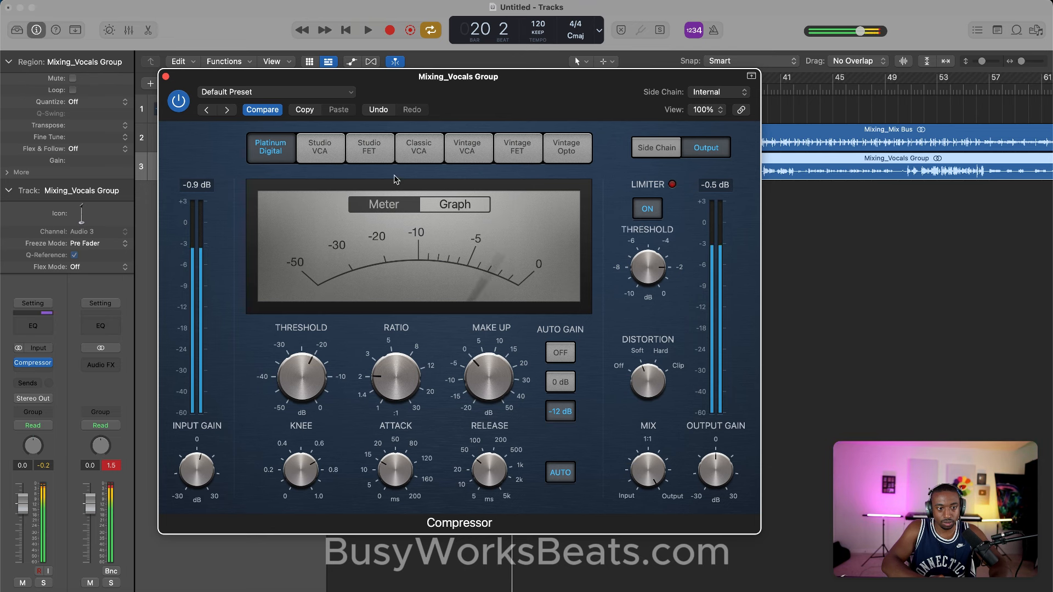
- Audition the Studio VCA compressor model briefly and return to Platinum Digital
click(321, 153)
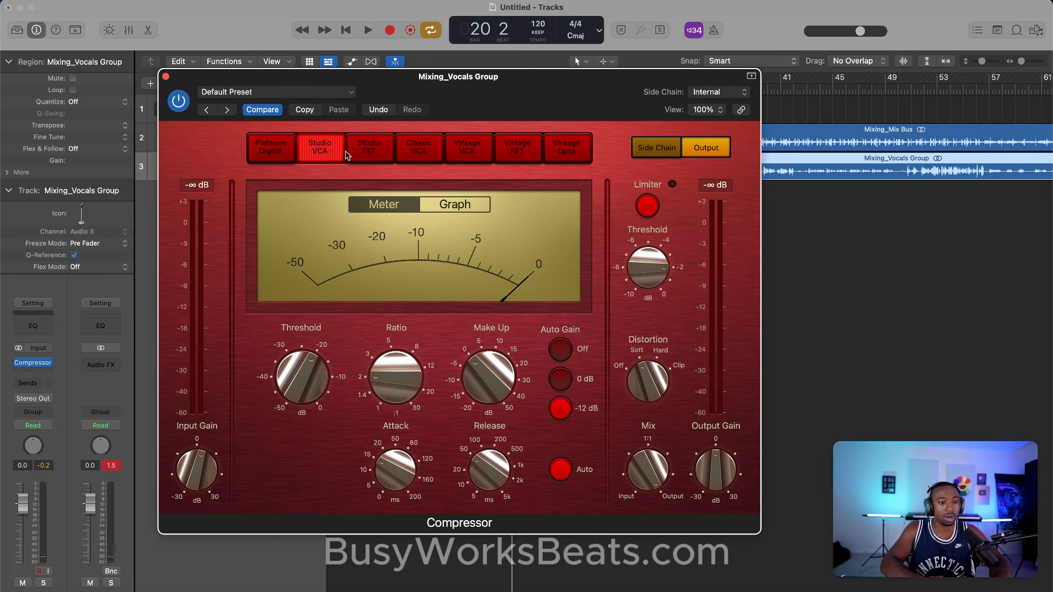
key(space)
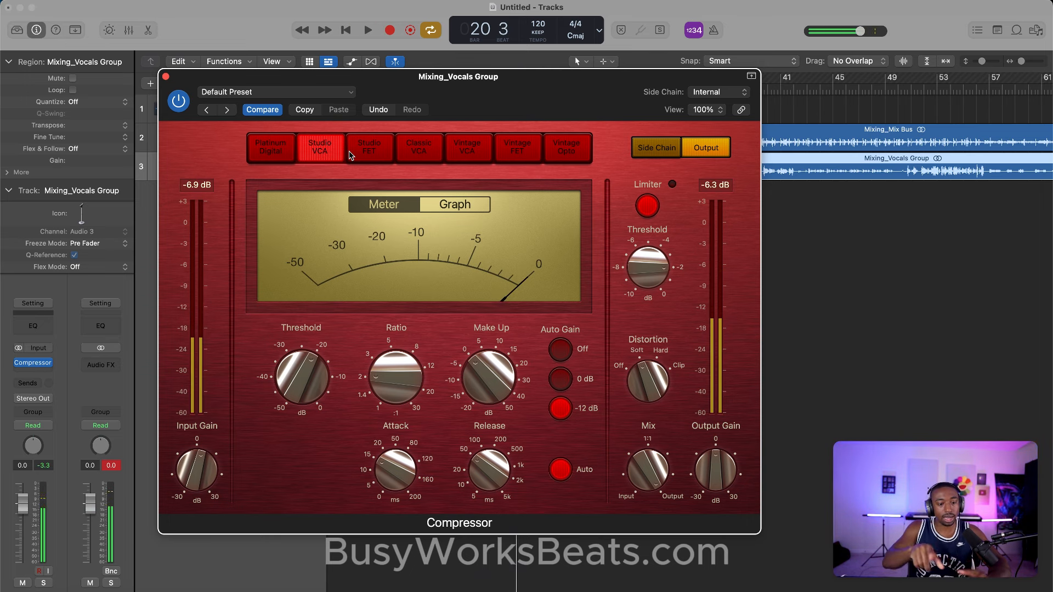
click(288, 147)
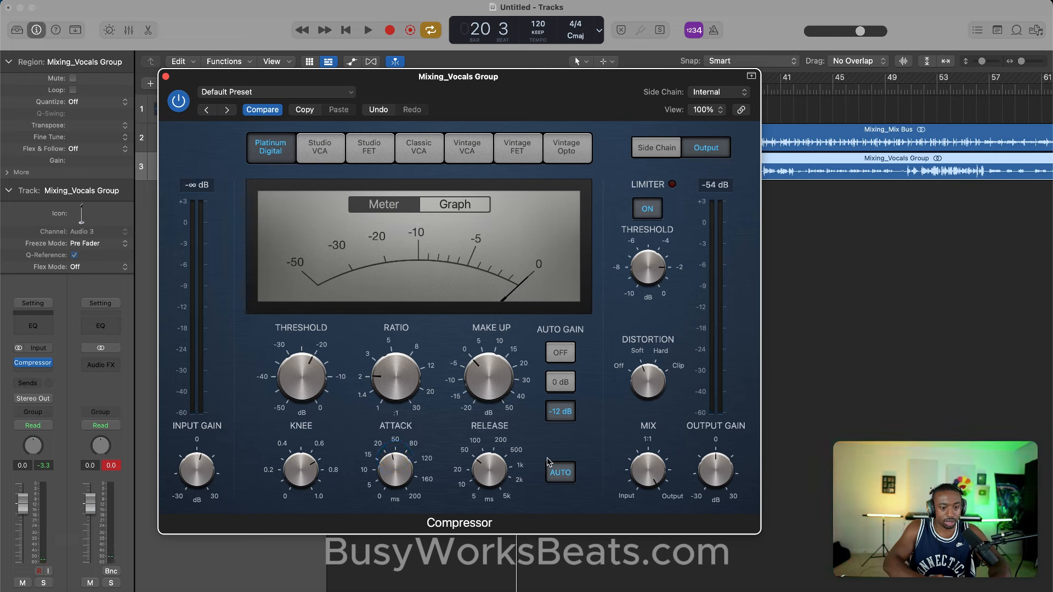
- Turn off the Compressor's auto release and shorten the release nearly to its 5 ms minimum, checking it in playback
click(559, 474)
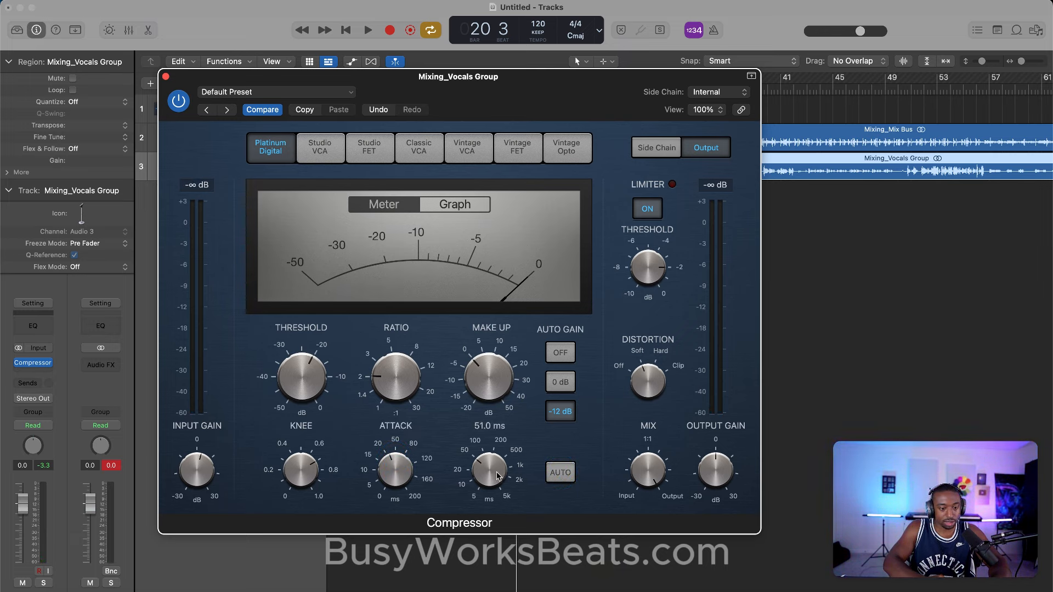
drag(499, 468, 477, 521)
key(space)
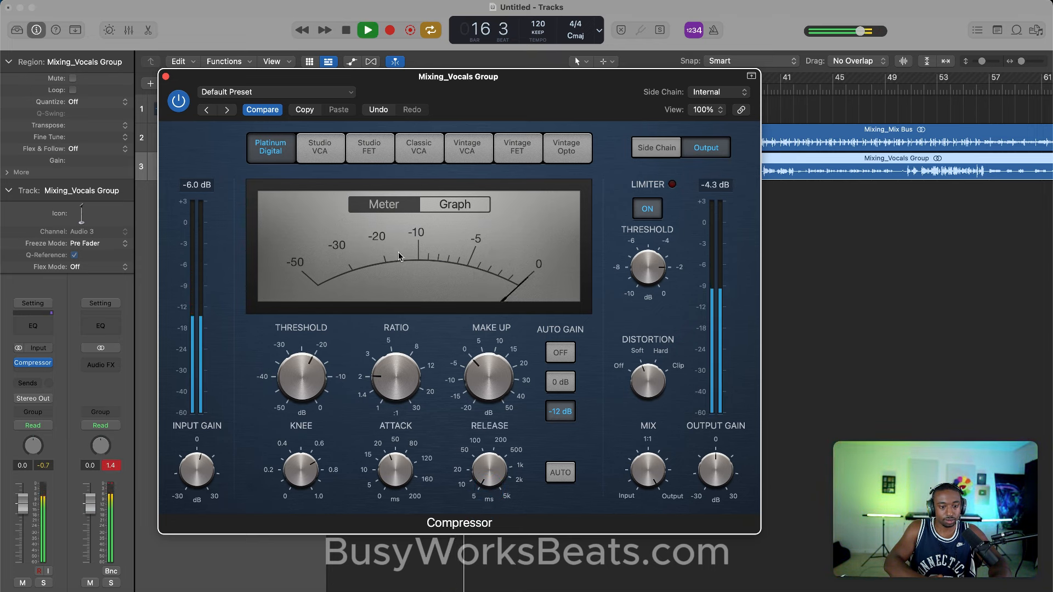
key(space)
key(space)
- Compare the Studio VCA and Studio FET models during playback, leaving Studio FET selected
click(338, 159)
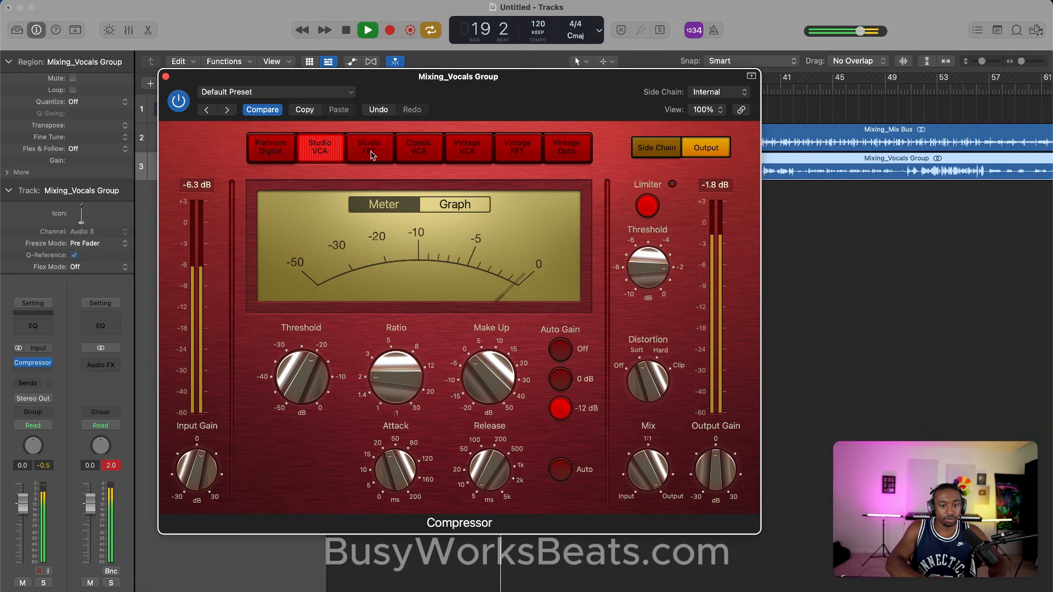
click(371, 154)
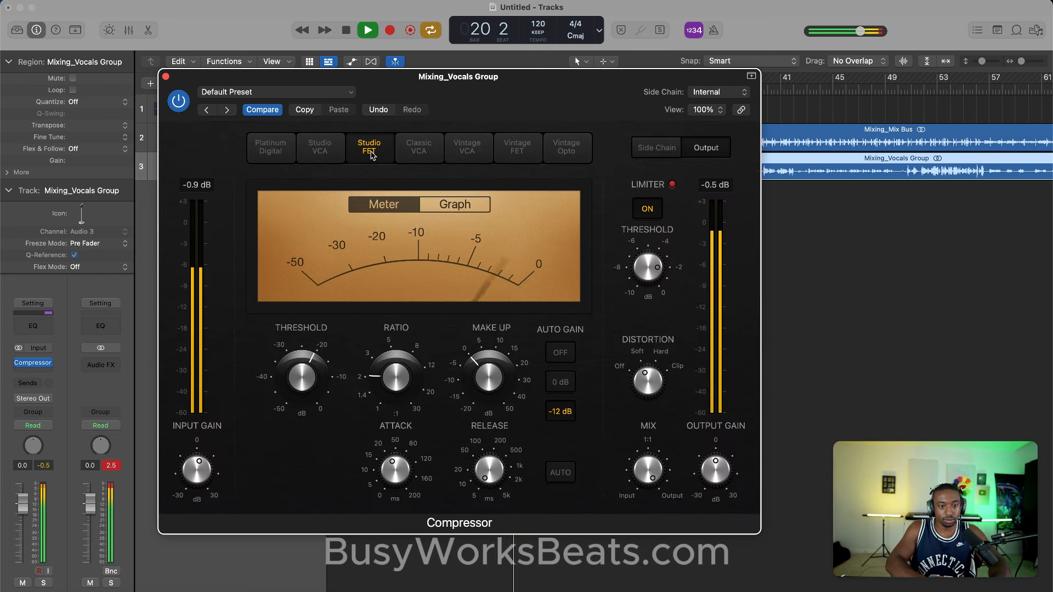
key(space)
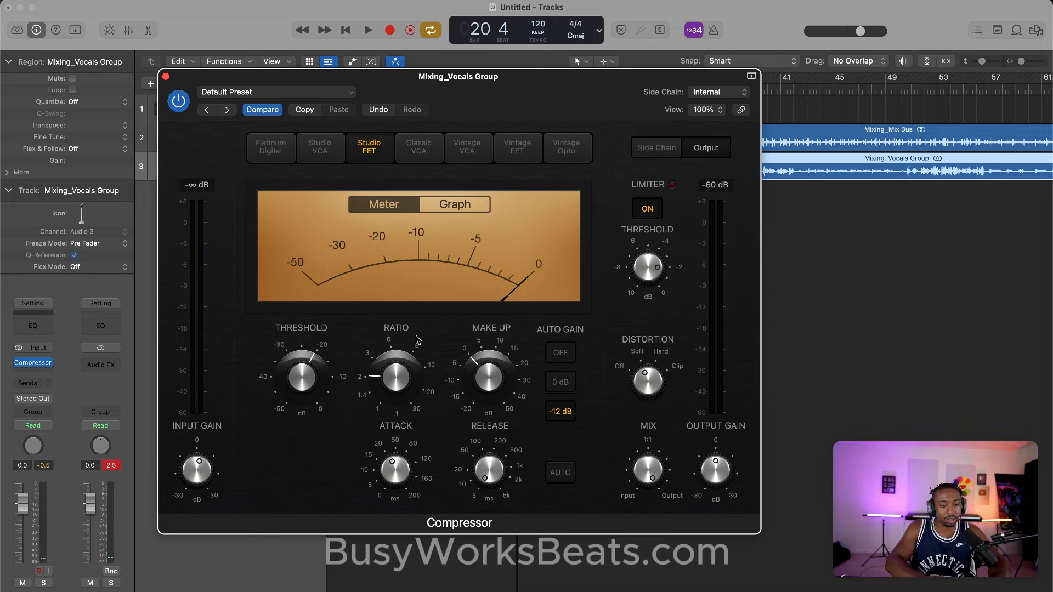
key(space)
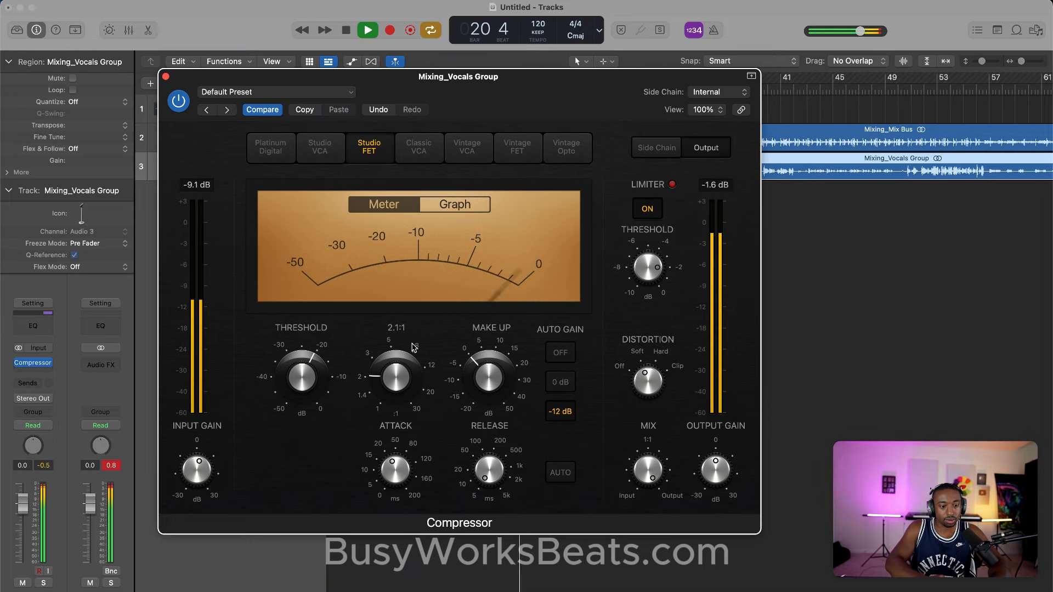
- Fine-tune the Studio FET compressor's input gain and attack, leaving the compression threshold at -20.5 dB
double_click(200, 477)
key(Return)
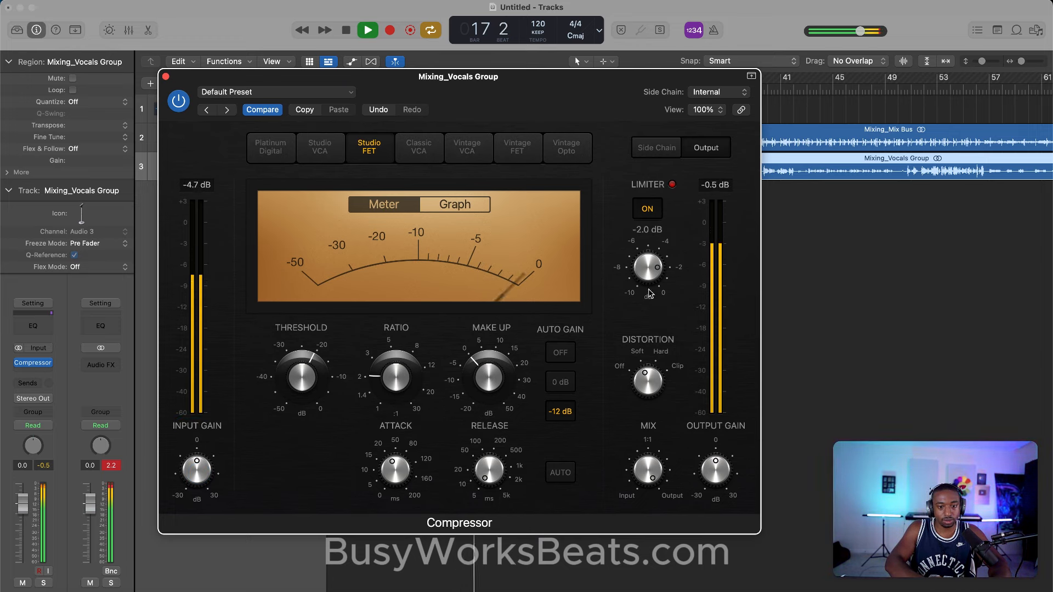
mouse_move(320, 348)
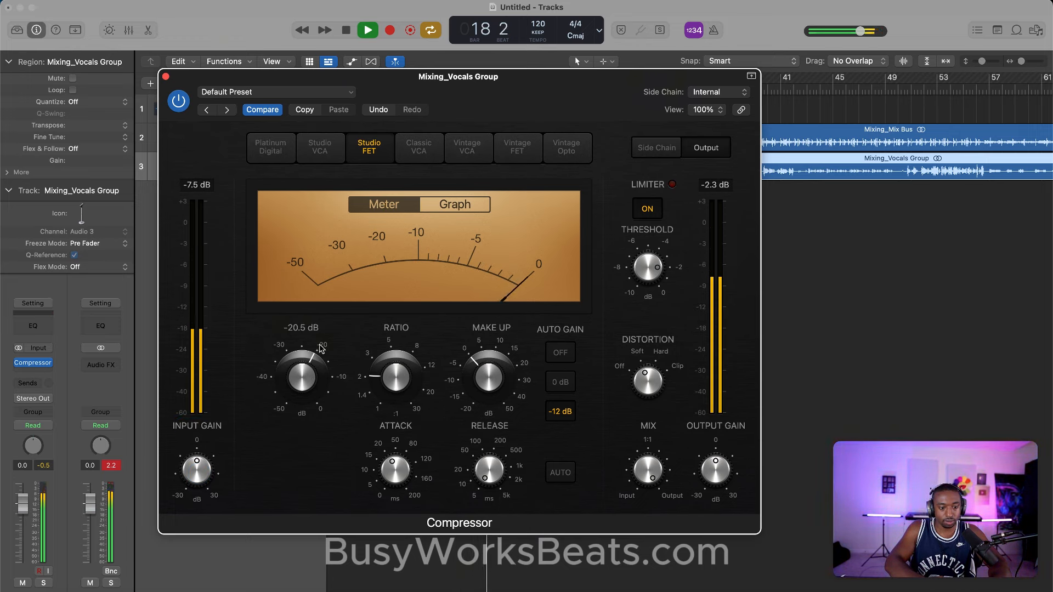
drag(320, 348, 318, 366)
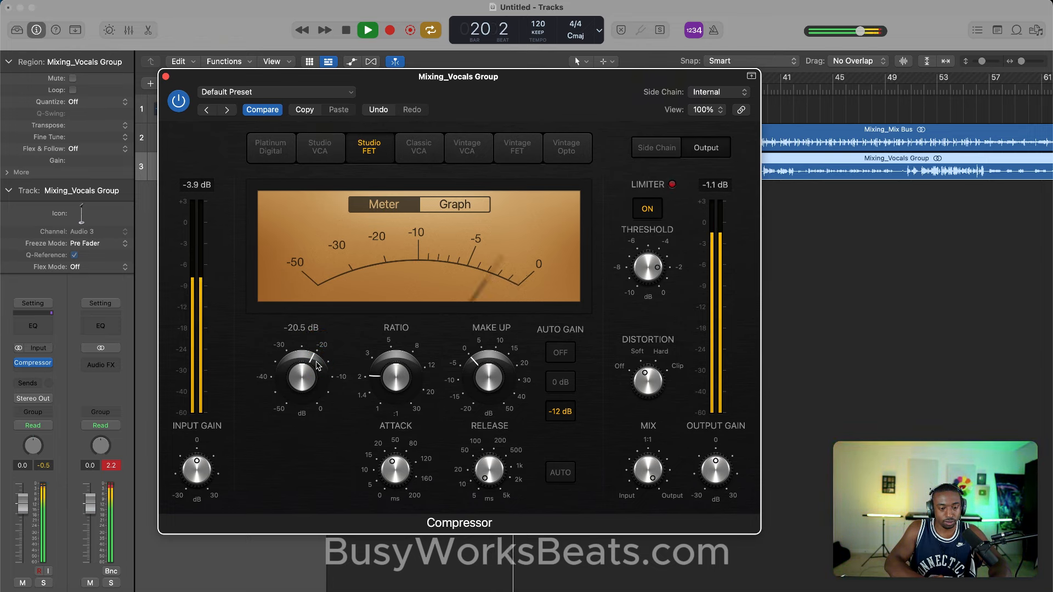
key(space)
drag(403, 473, 403, 469)
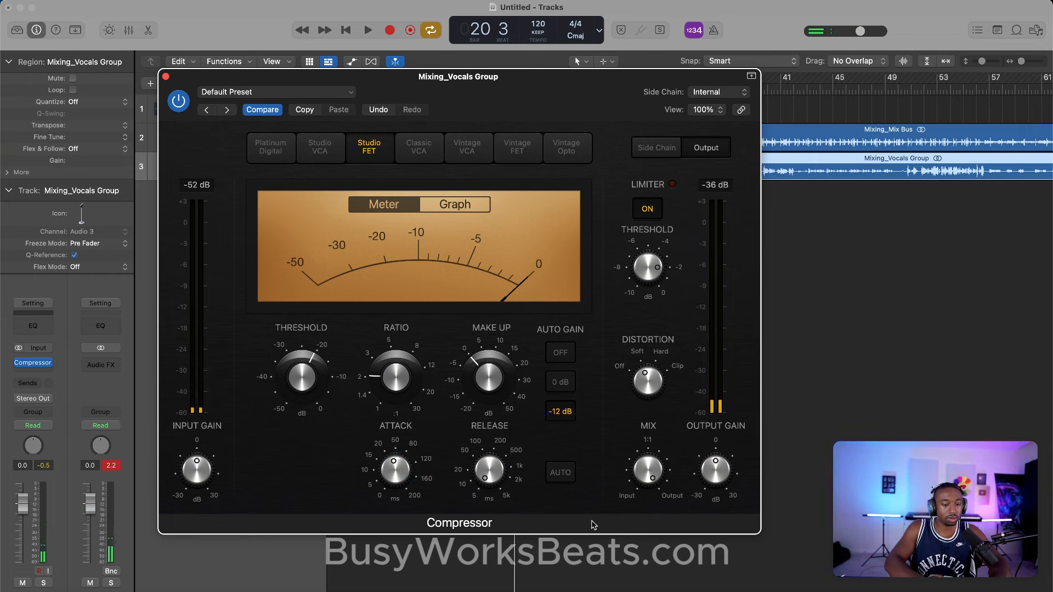
- Switch the Compressor to the Classic VCA model and audition it on the vocal loop
click(758, 549)
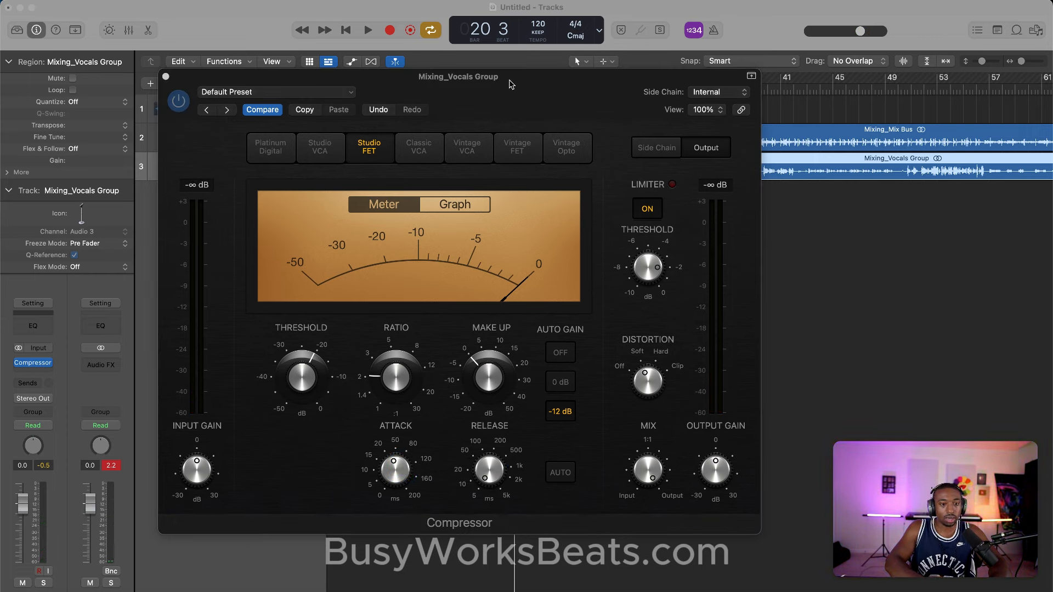
click(510, 83)
key(space)
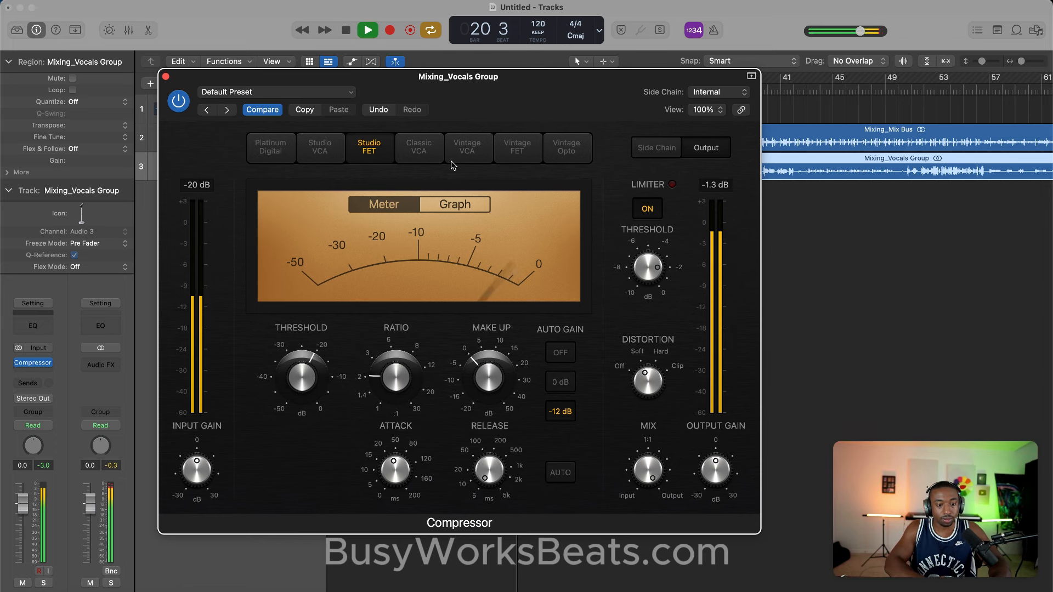
click(420, 148)
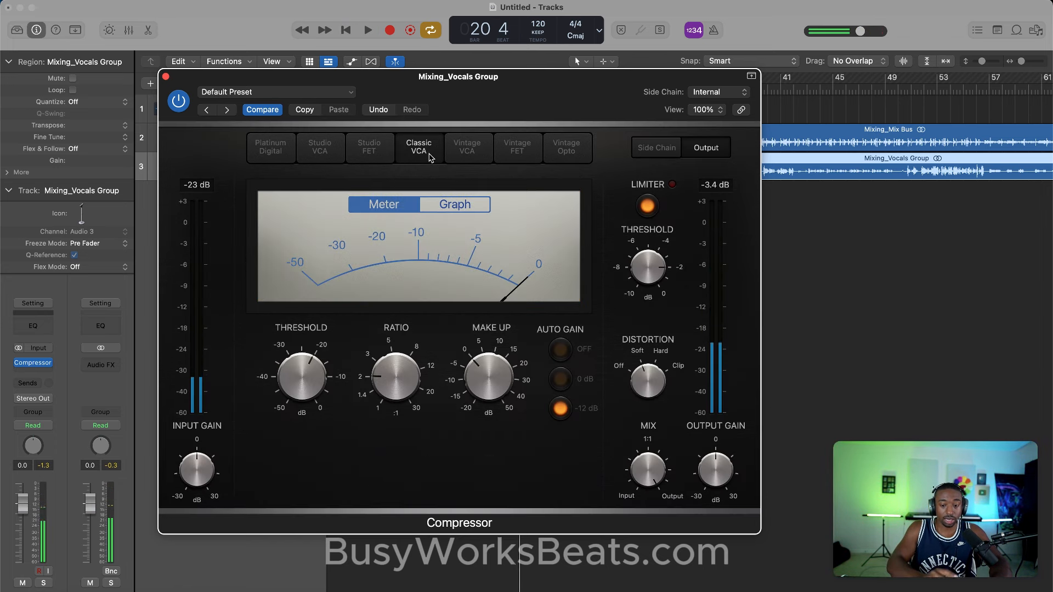
key(space)
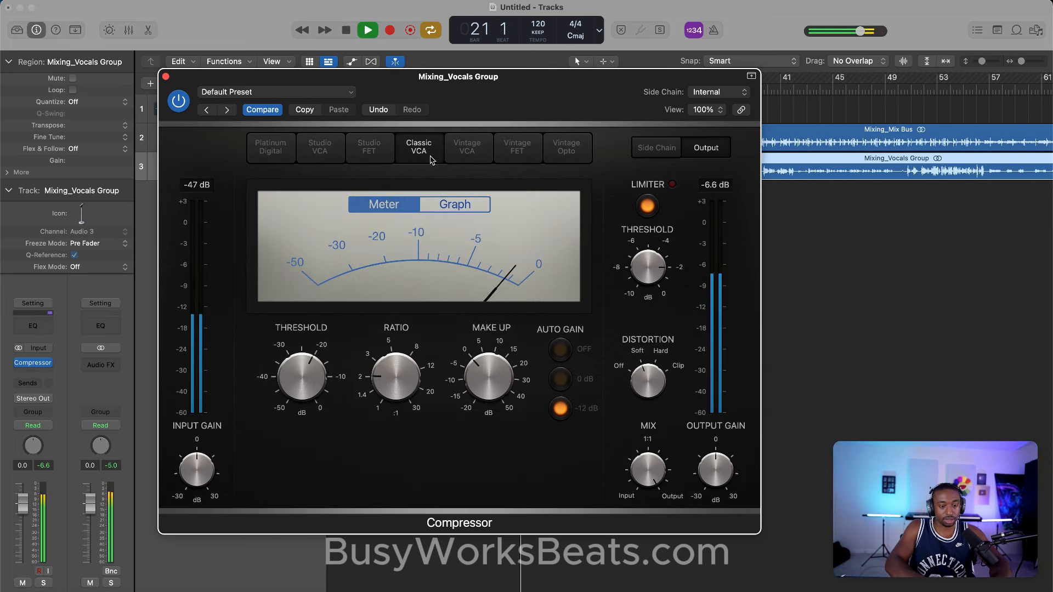
- Audition the Vintage VCA, Vintage FET and Vintage Opto compressor models on the vocal loop, then switch back to Studio FET
click(468, 153)
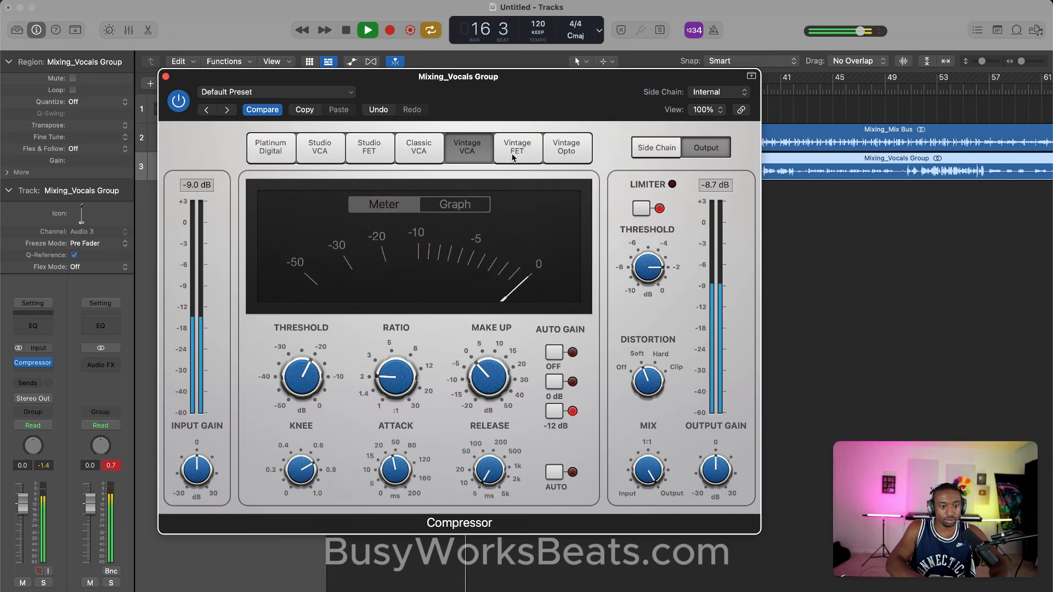
click(513, 155)
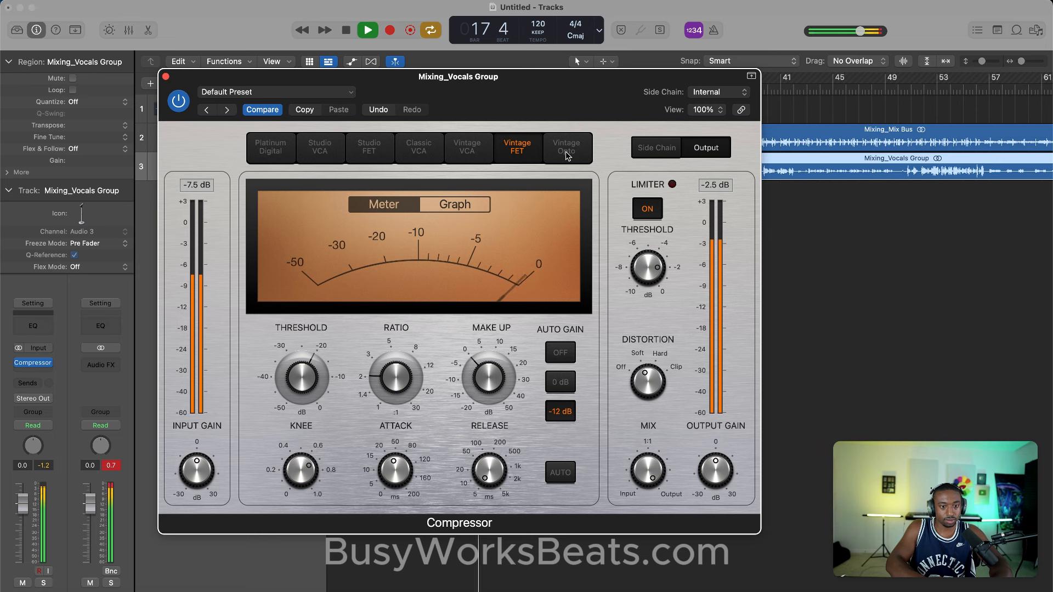
click(558, 157)
key(space)
click(369, 154)
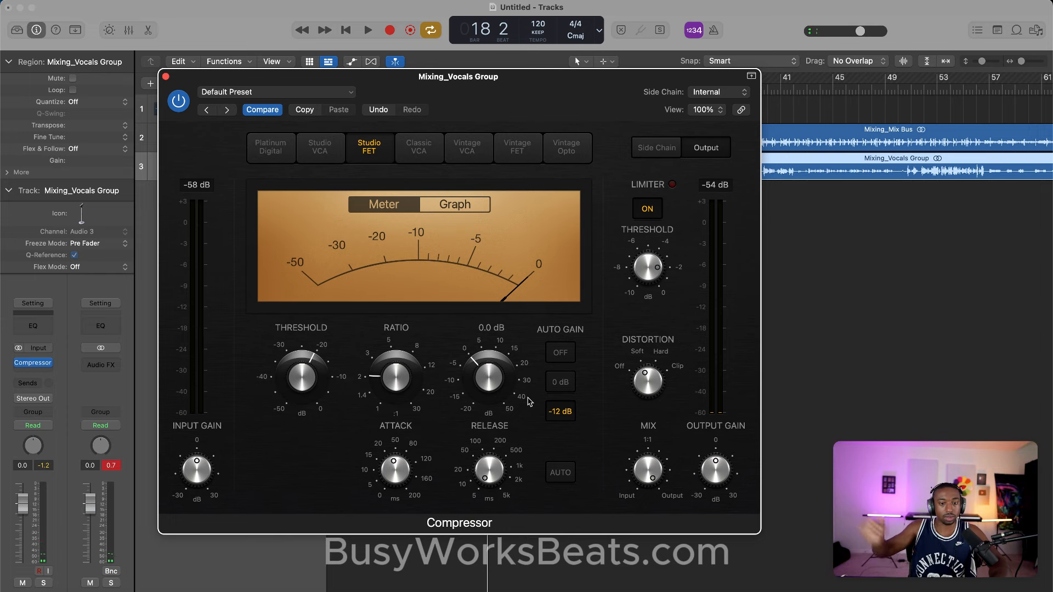
key(space)
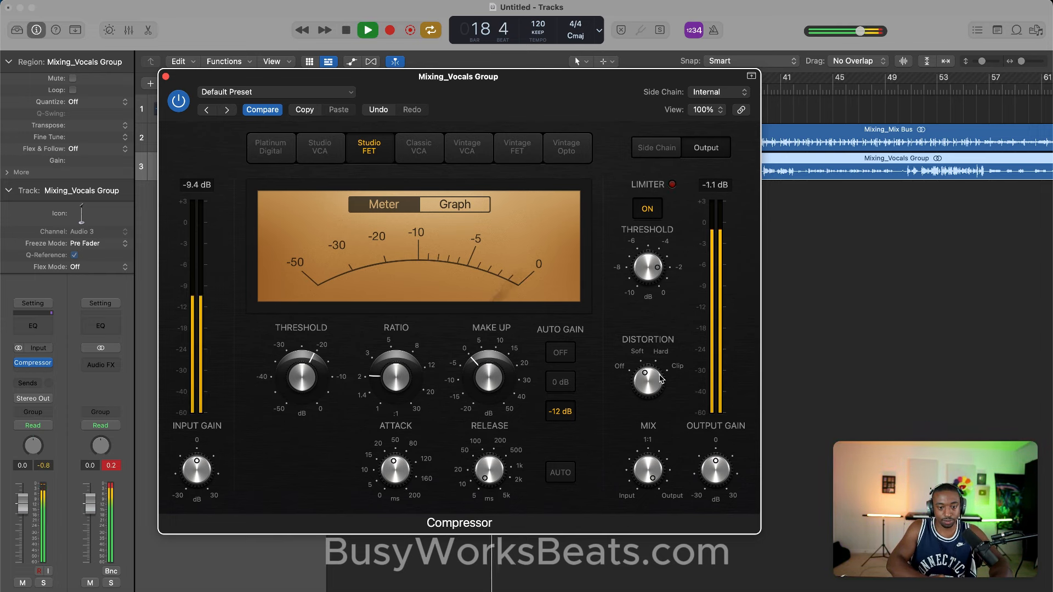
- Try a lower Compressor output gain during playback and restore it to 0.0 dB
mouse_move(682, 276)
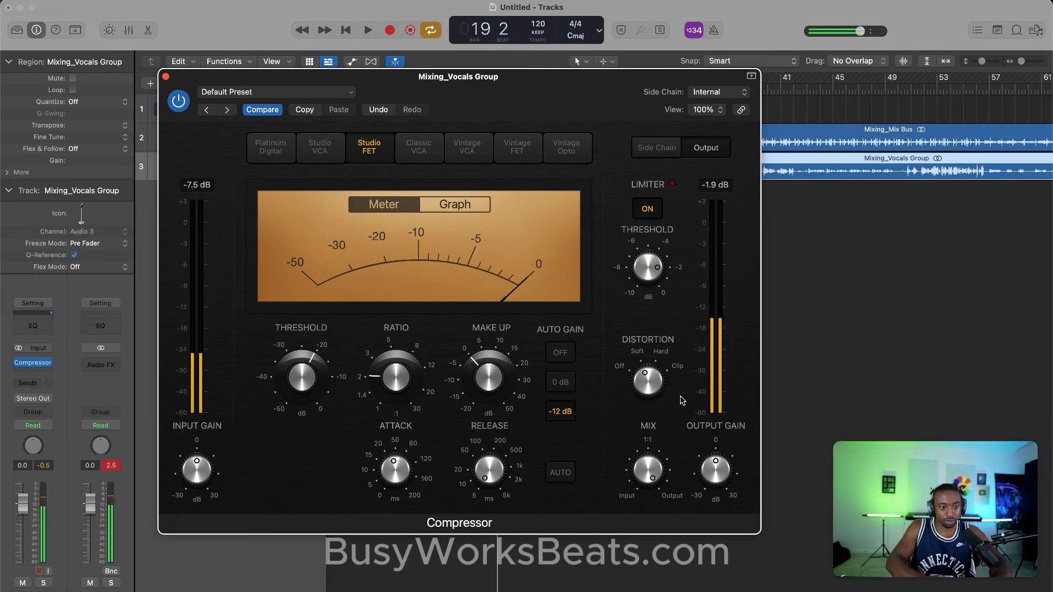
drag(716, 468, 715, 475)
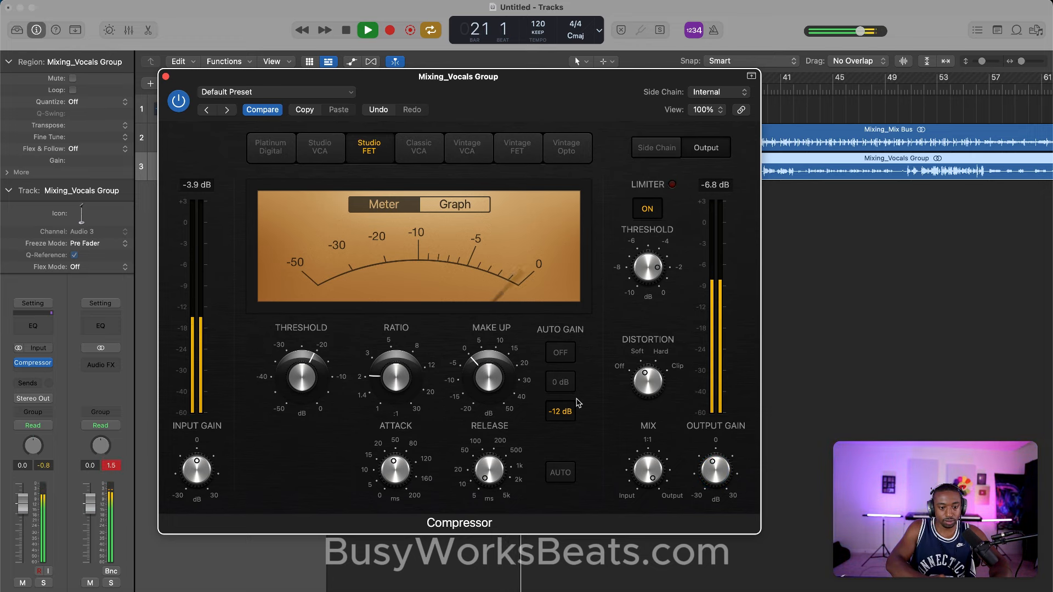
key(space)
double_click(724, 476)
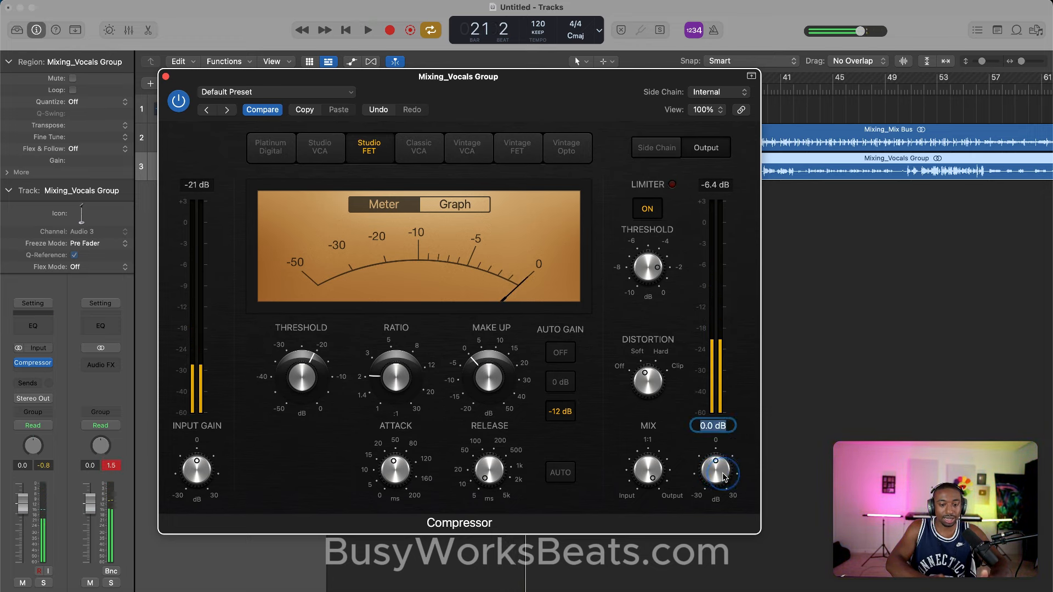
key(Return)
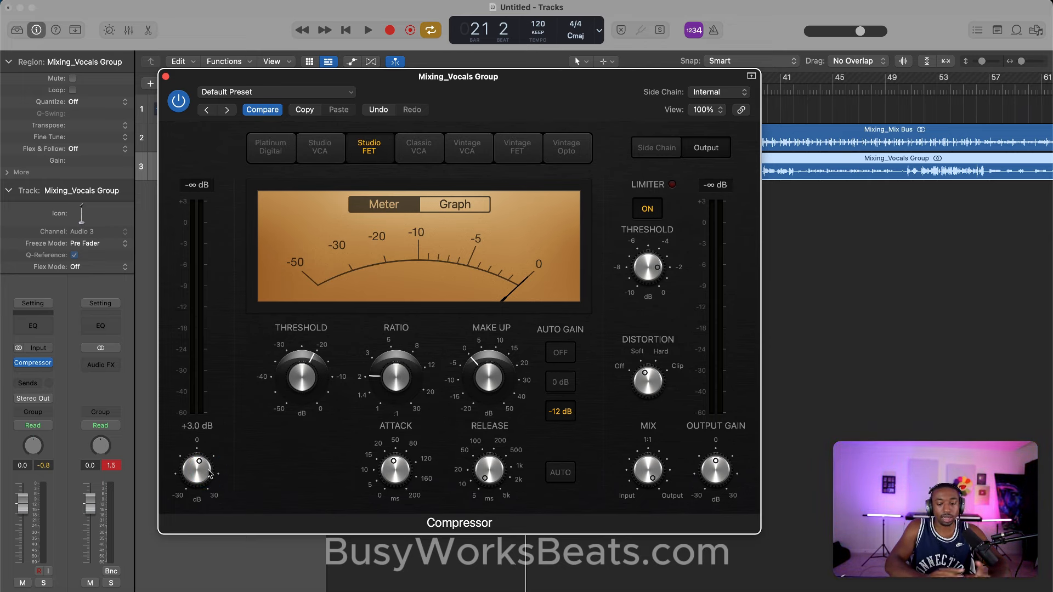
- Check the raised Compressor input gain in playback and reset the input gain to 0 dB
key(space)
key(space)
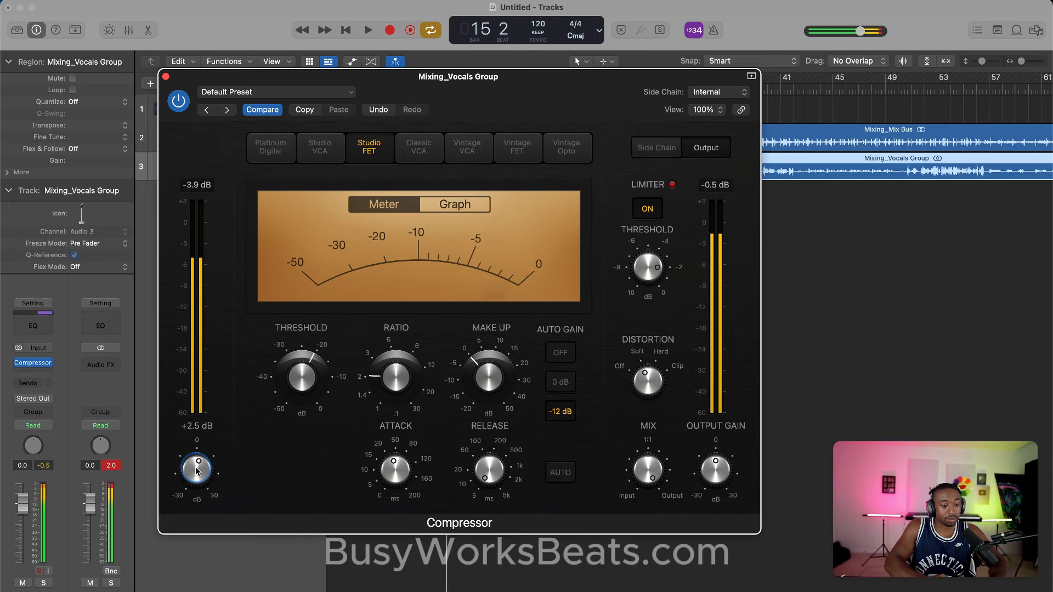
double_click(196, 471)
text(0)
key(Return)
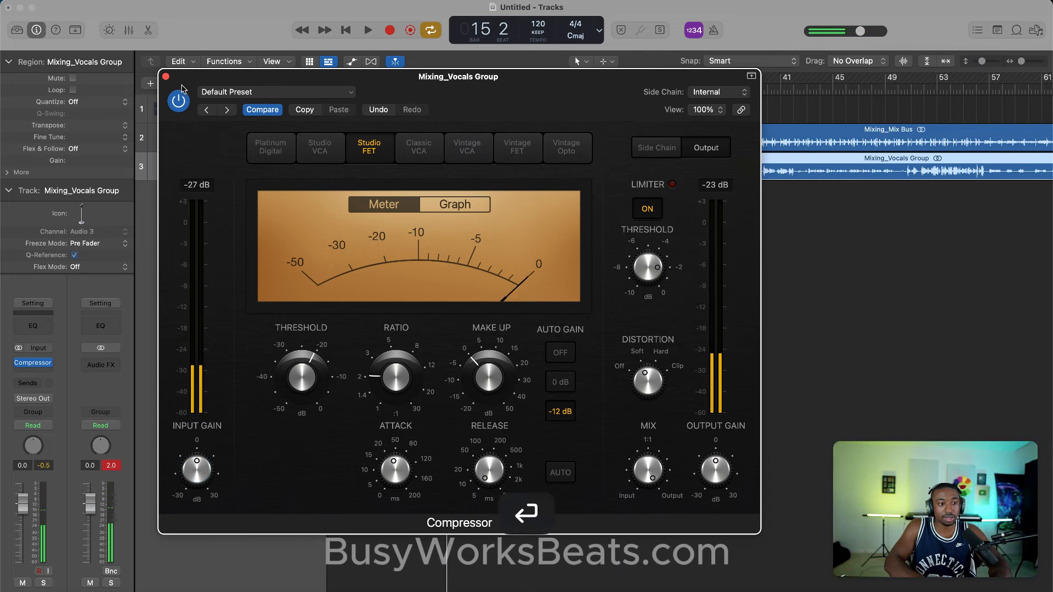
- Close the Compressor and insert a Channel EQ after it on the Mixing_Vocals Group track
click(166, 77)
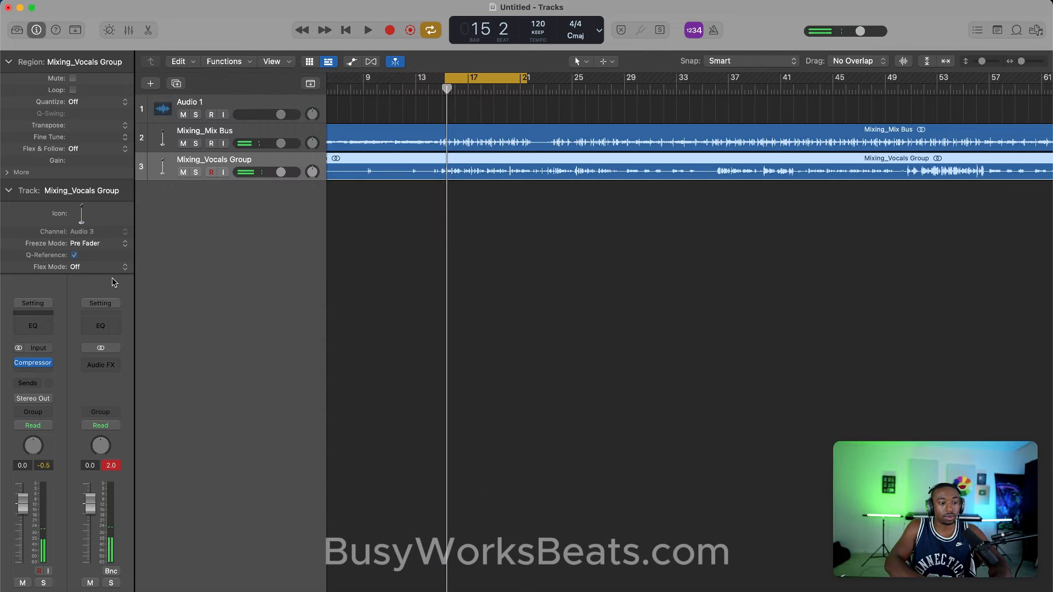
click(37, 375)
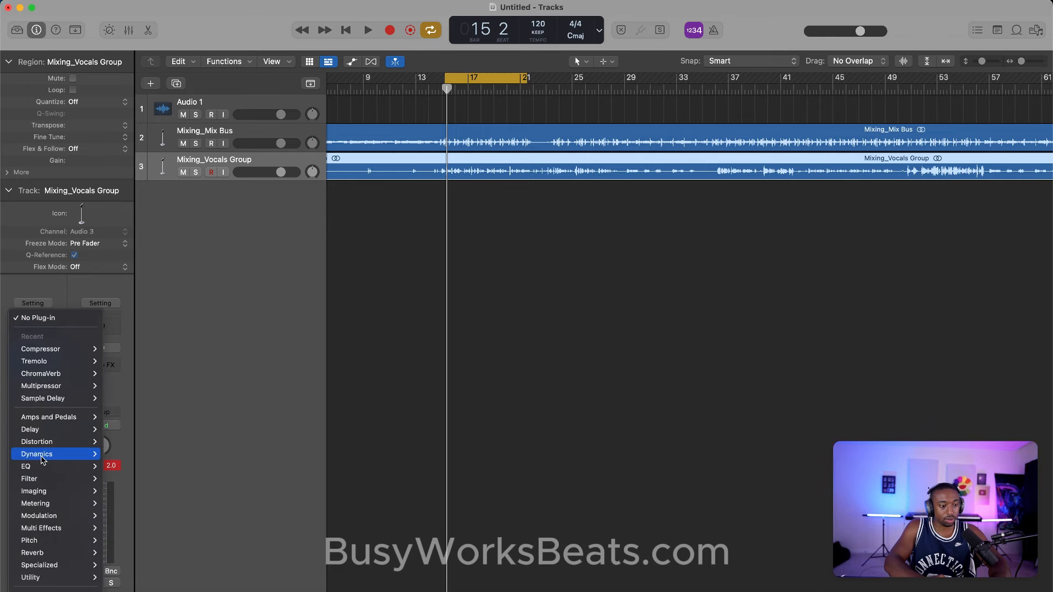
mouse_move(40, 465)
mouse_move(145, 43)
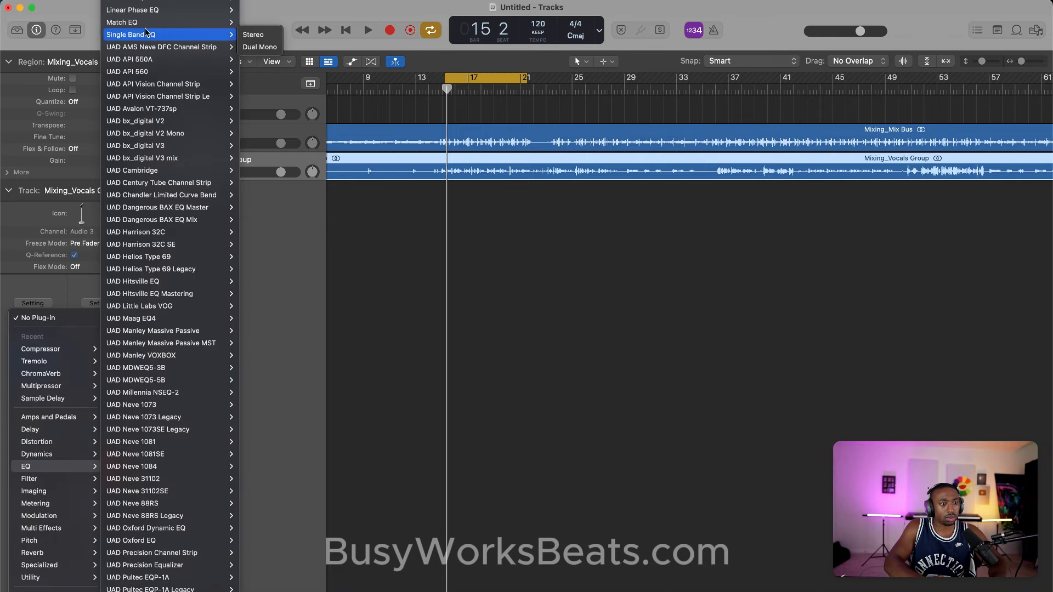
click(181, 2)
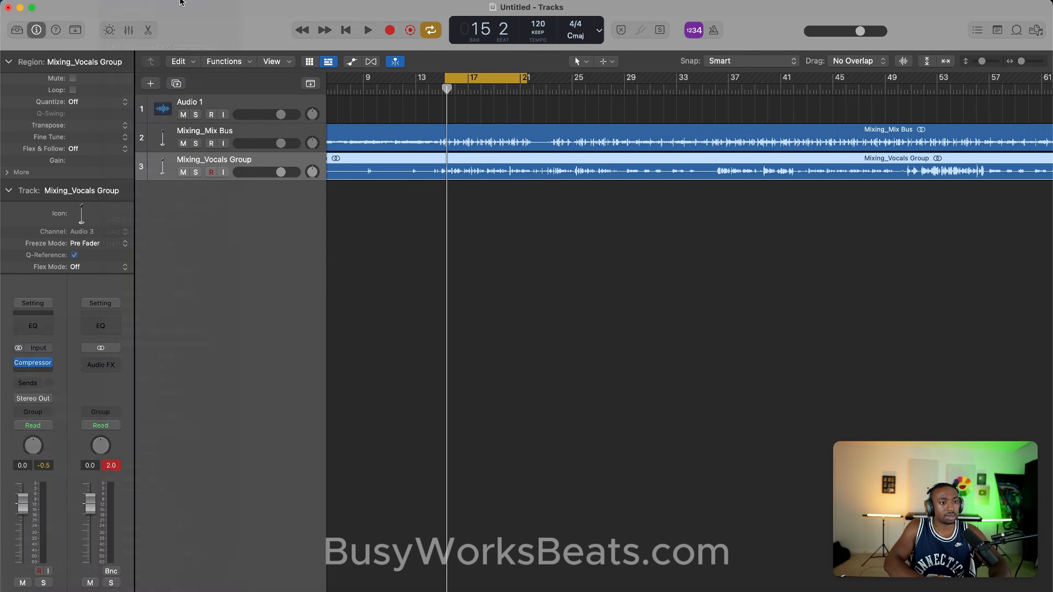
drag(571, 159, 463, 164)
key(space)
- Enable the Channel EQ's low-cut band and set it to 66.5 Hz with a 24 dB/Oct slope, checking it in playback
click(260, 216)
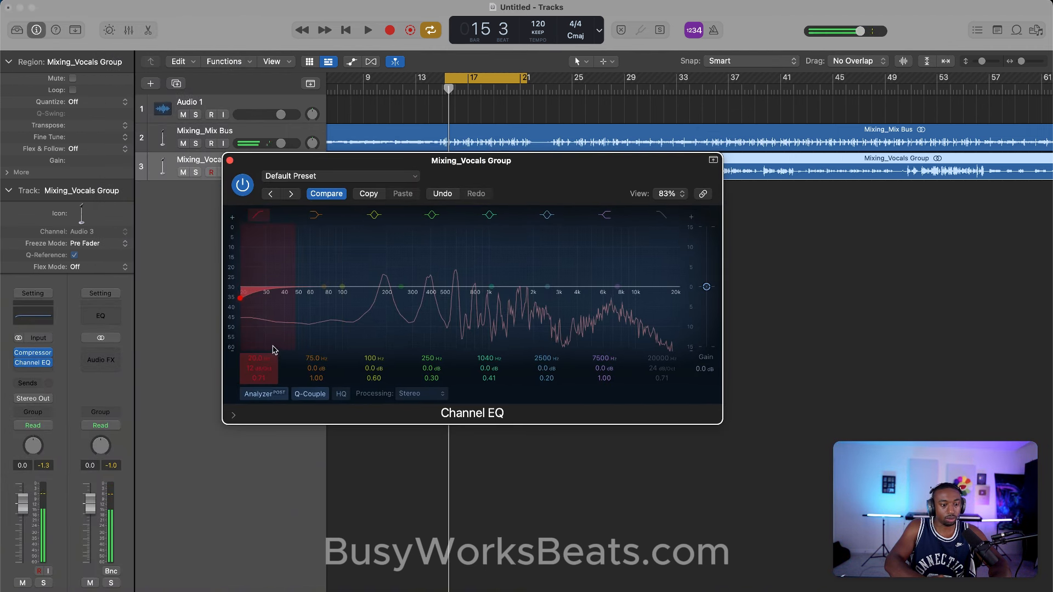
key(space)
drag(263, 370, 253, 367)
key(space)
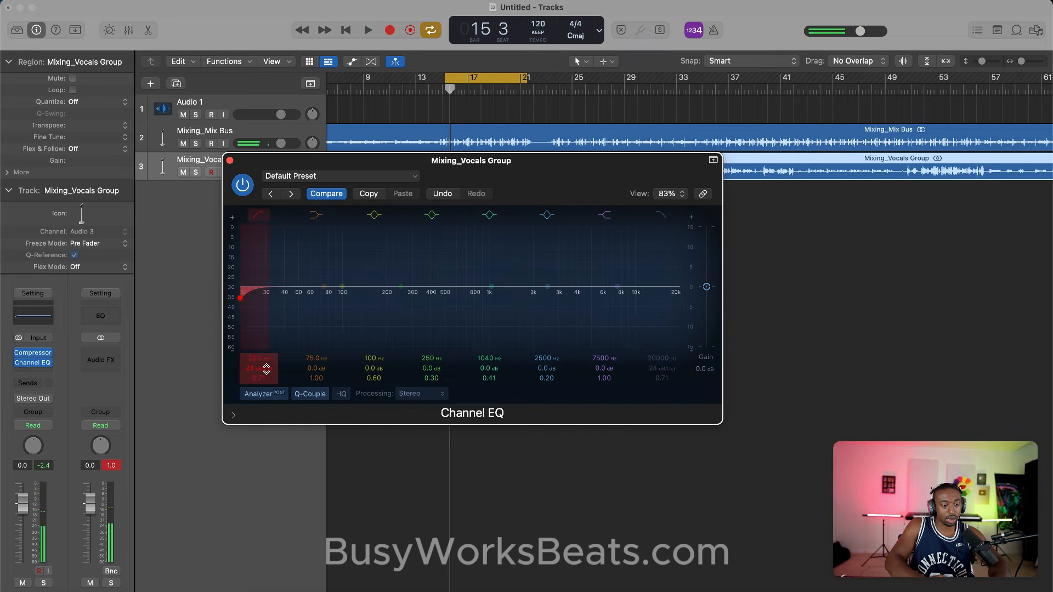
drag(253, 366, 258, 359)
key(space)
key(space)
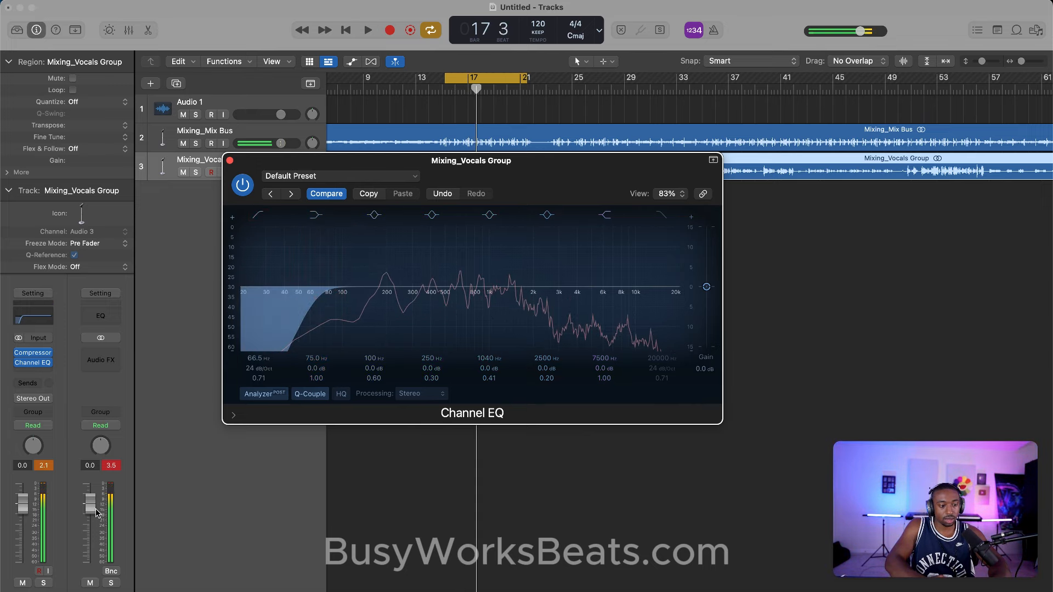
- Move the Channel EQ window clear of the tracks and lower the Mixing_Mix Bus track's volume during playback
drag(422, 159, 387, 252)
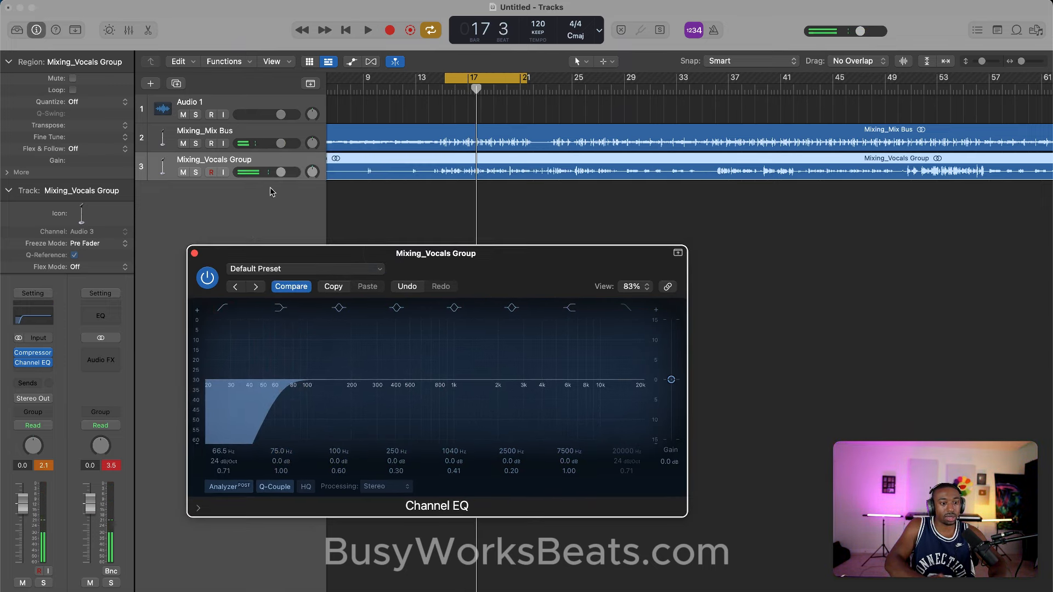
key(space)
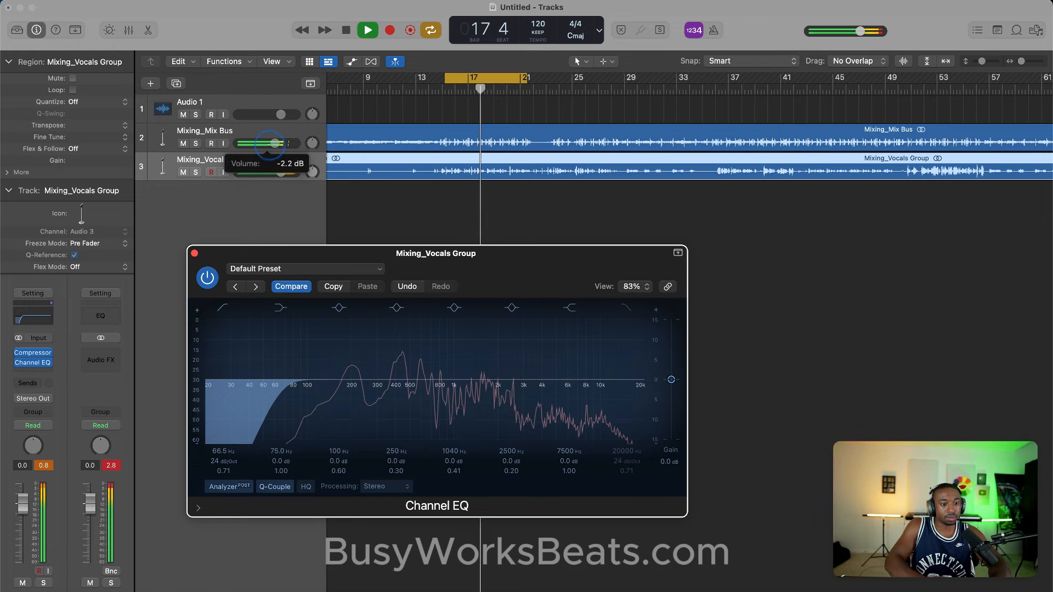
click(148, 349)
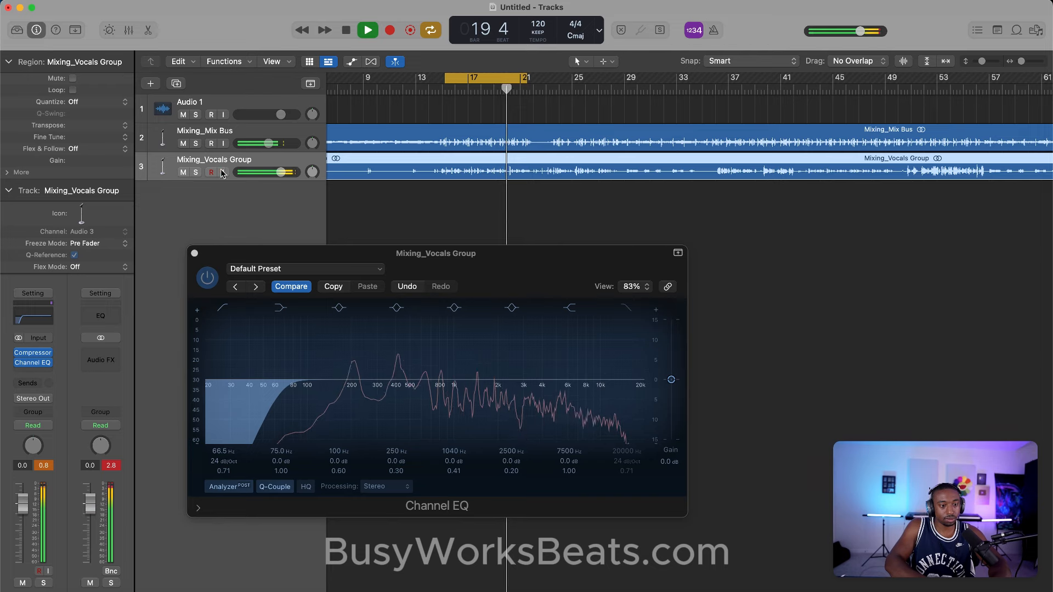
- Try the Mixing_Vocals Group track's volume at -4.0 dB and restore it to 0.0 dB
drag(256, 172, 254, 174)
double_click(270, 173)
key(BackSpace)
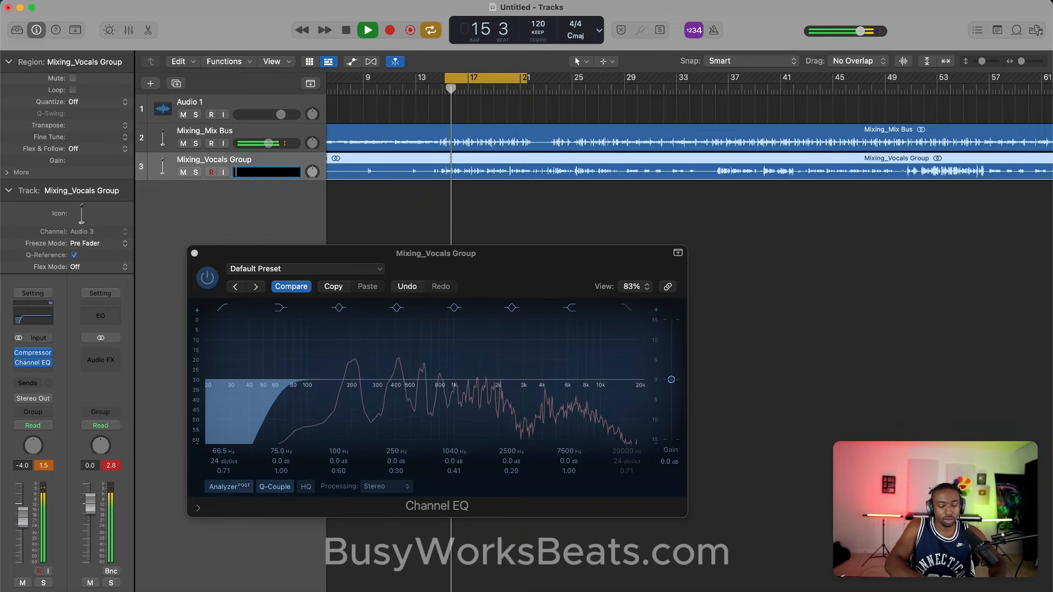
key(Return)
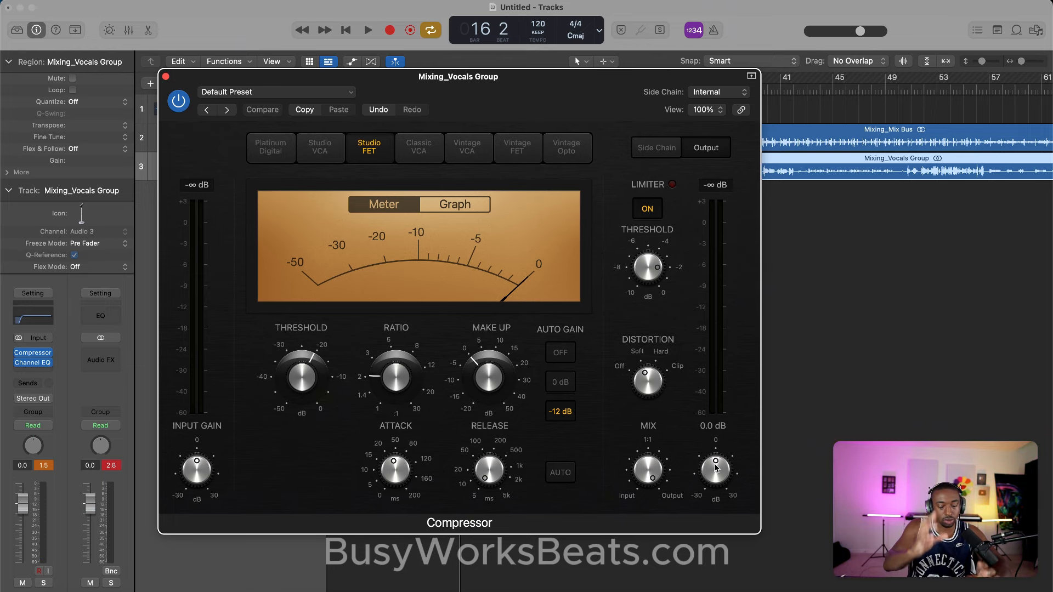
- Lower the Compressor's output gain below 0 dB while checking the vocal level in playback
key(space)
drag(715, 468, 708, 482)
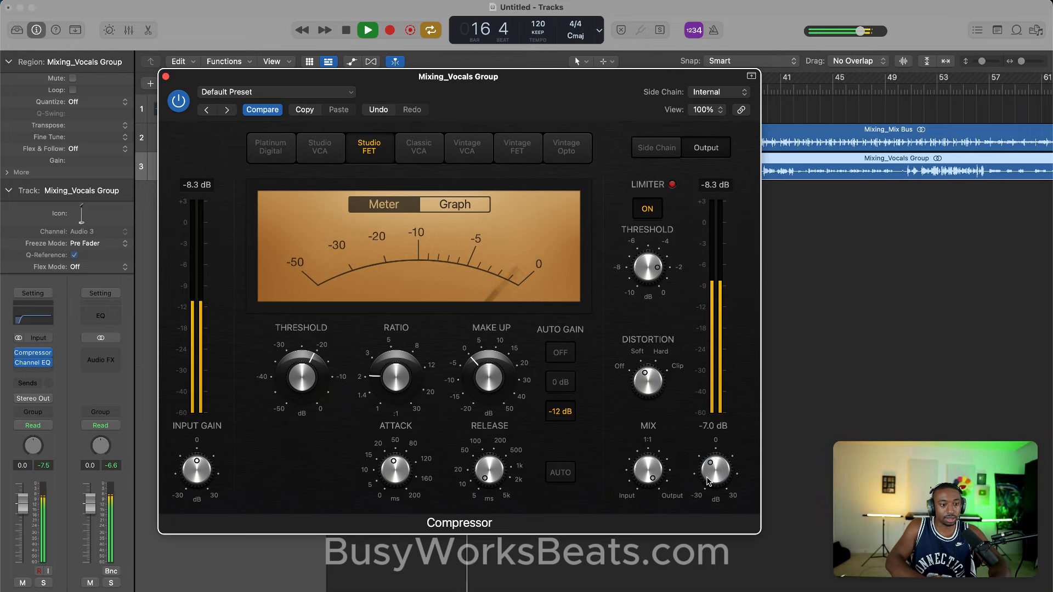
key(space)
key(space)
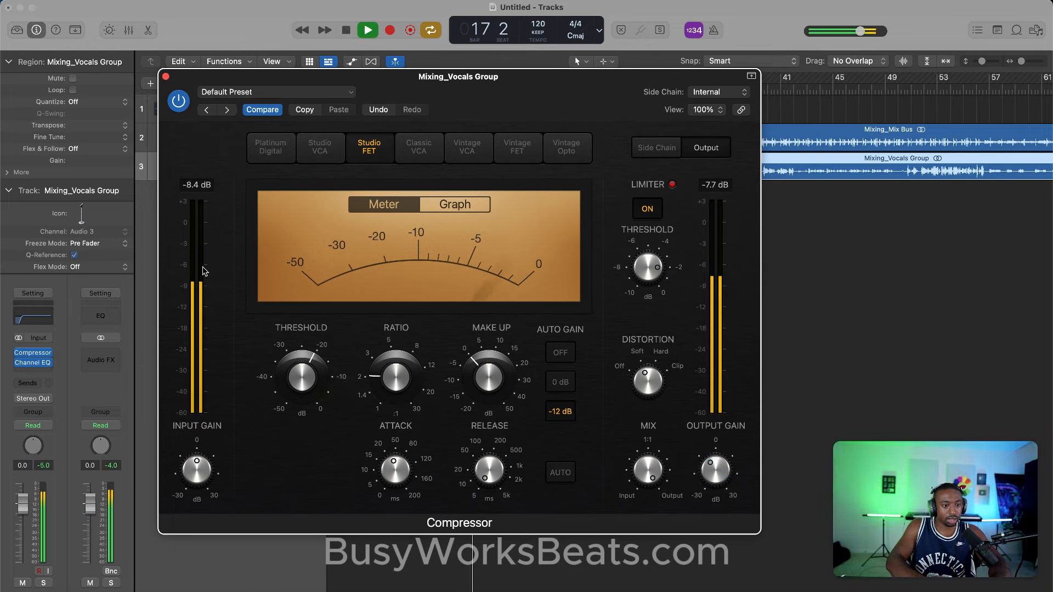
key(space)
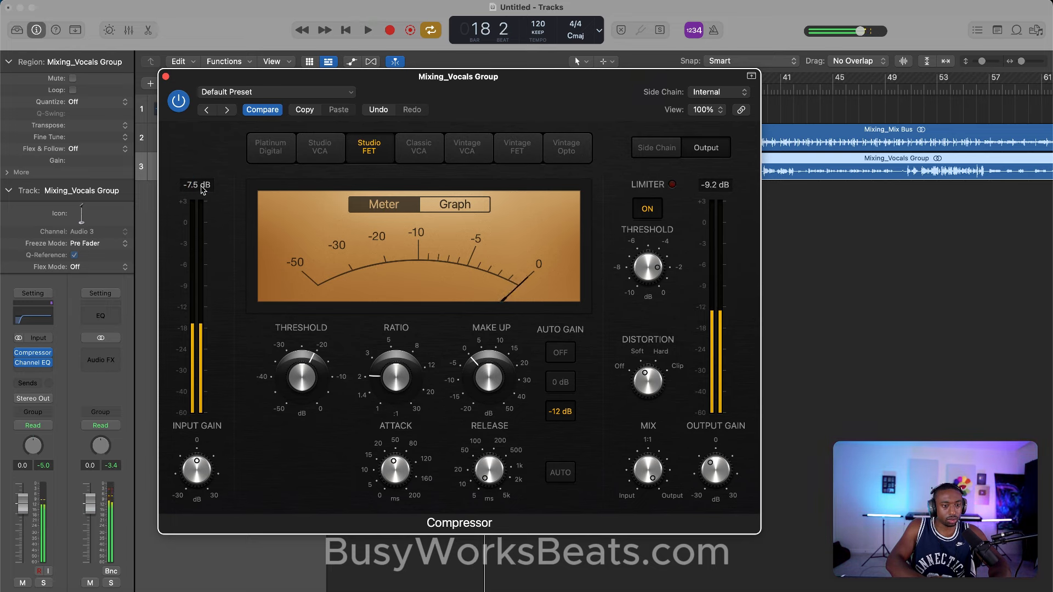
- Reset the Compressor's input and output peak readings and compare the two levels during playback
click(212, 187)
click(719, 188)
key(space)
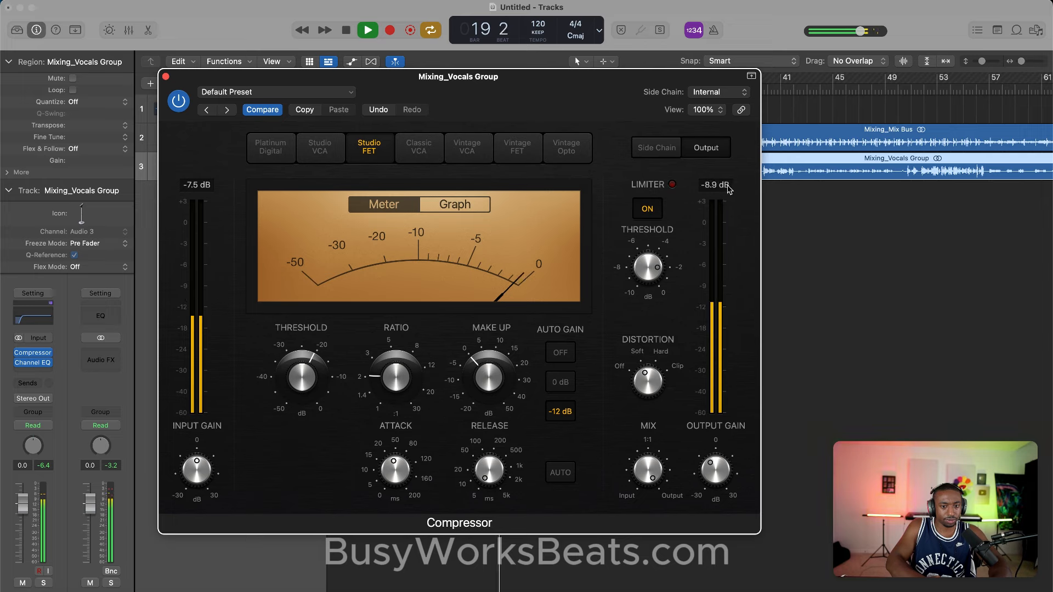
key(space)
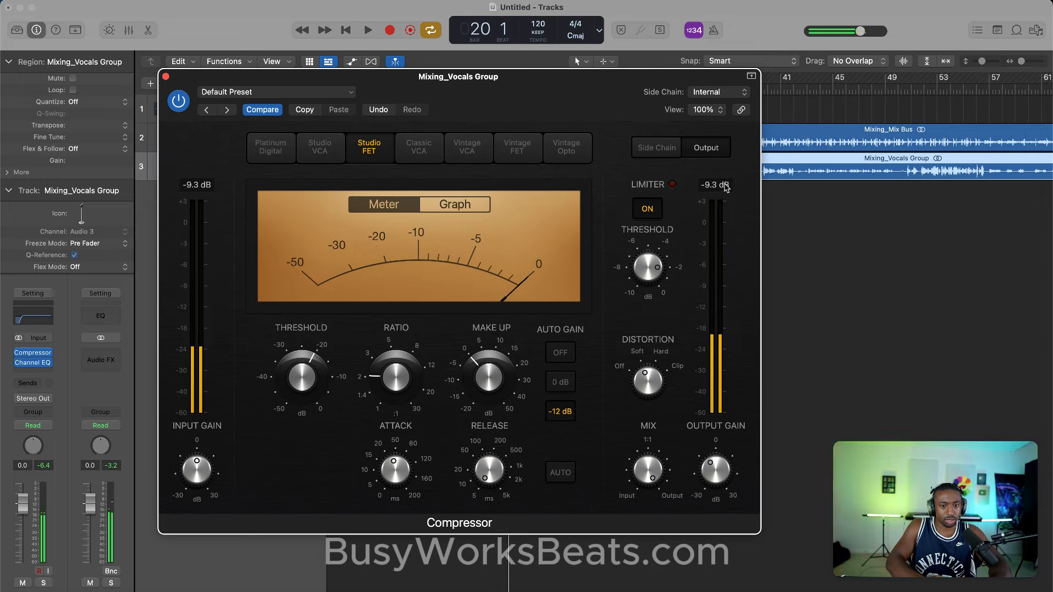
key(space)
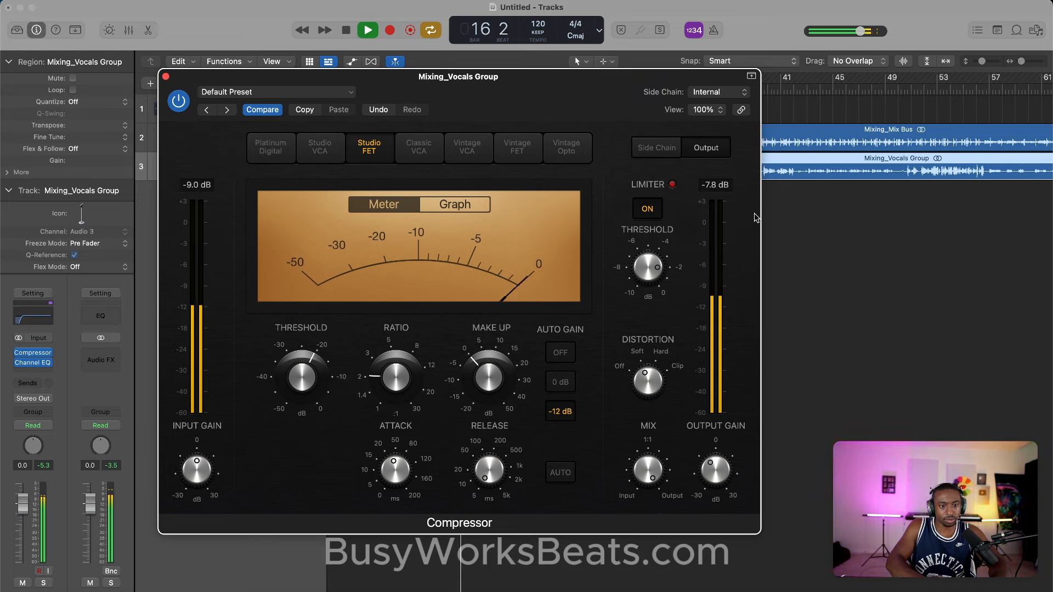
key(space)
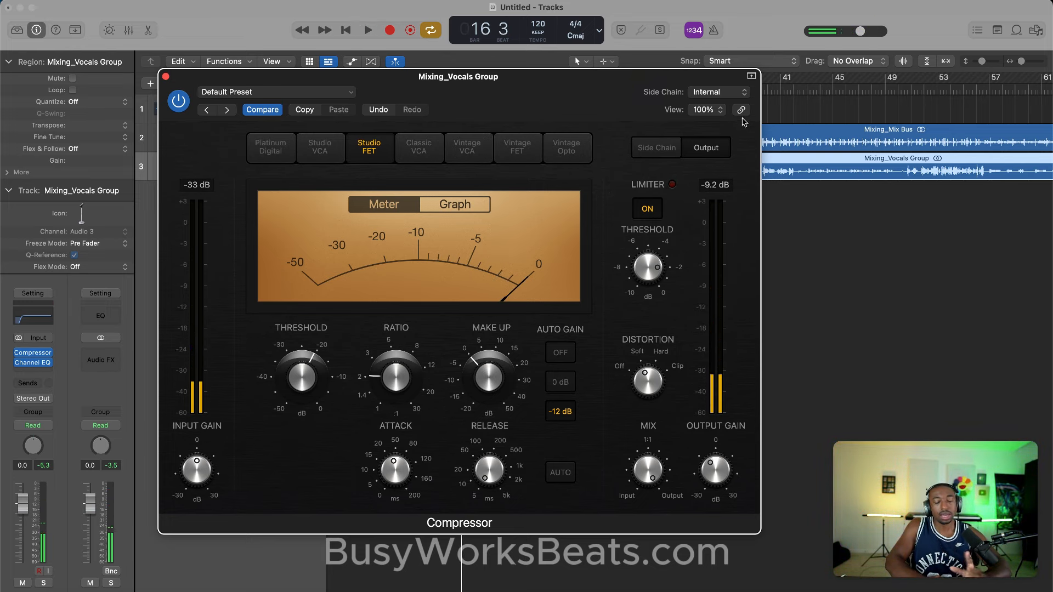
- Close the Compressor and move the Channel EQ window back up over the track area
click(167, 78)
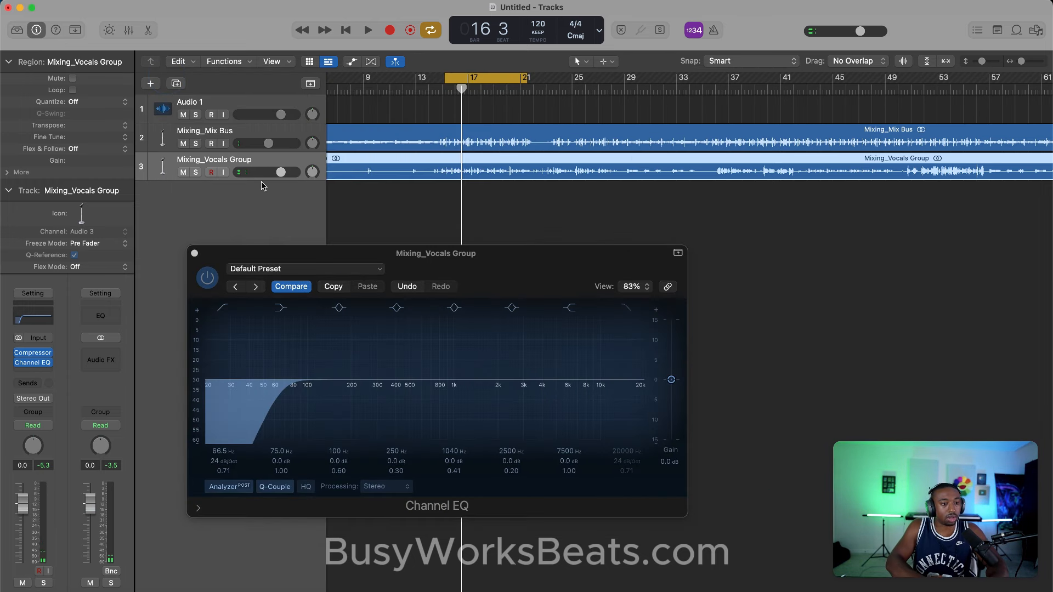
key(space)
key(space)
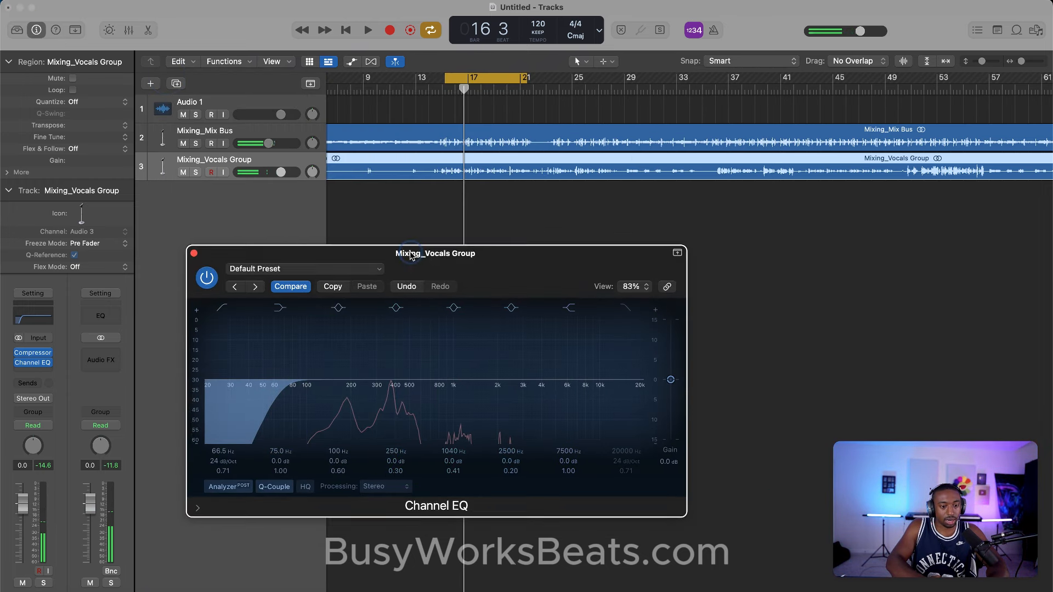
drag(402, 253, 402, 162)
- Boost the Channel EQ's 250 Hz band as a narrow peak at 288 Hz, +13.0 dB, Q 5.90, and audition it
key(space)
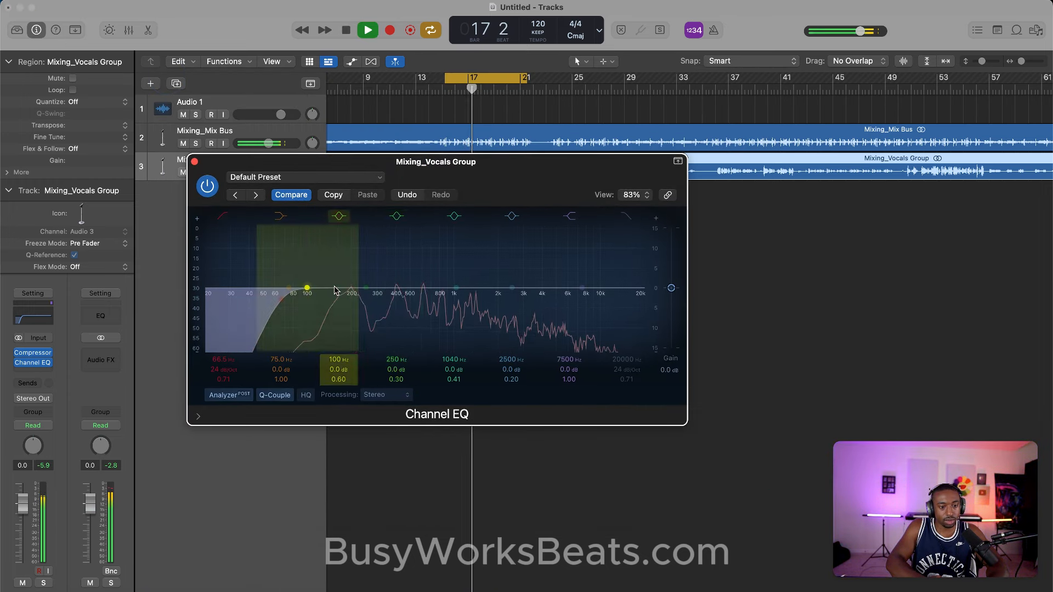
key(space)
key(space)
mouse_move(370, 292)
mouse_down()
mouse_move(387, 275)
mouse_move(375, 268)
mouse_move(379, 225)
mouse_up()
key(space)
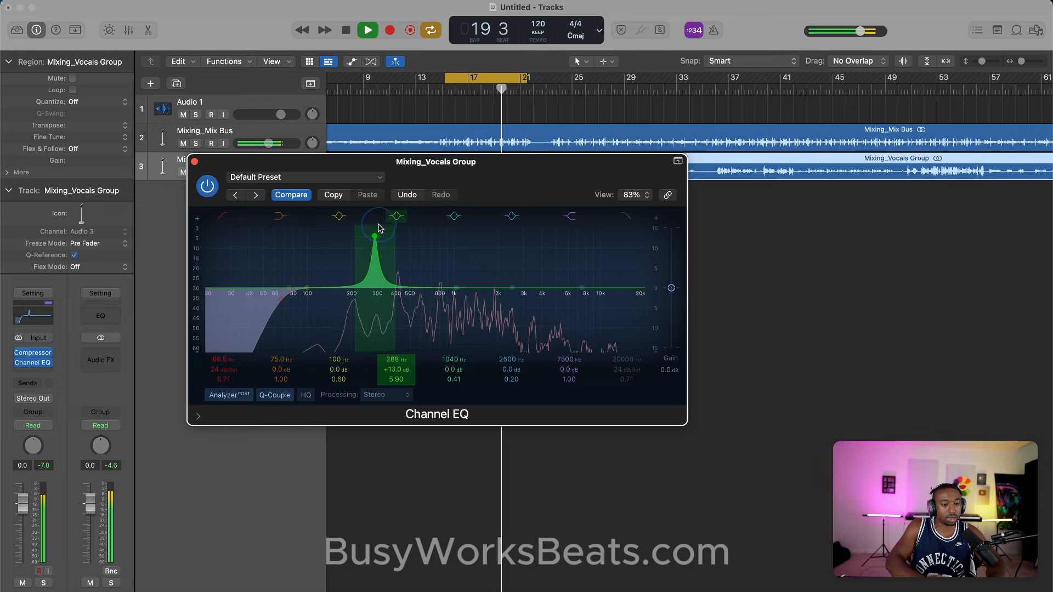
key(space)
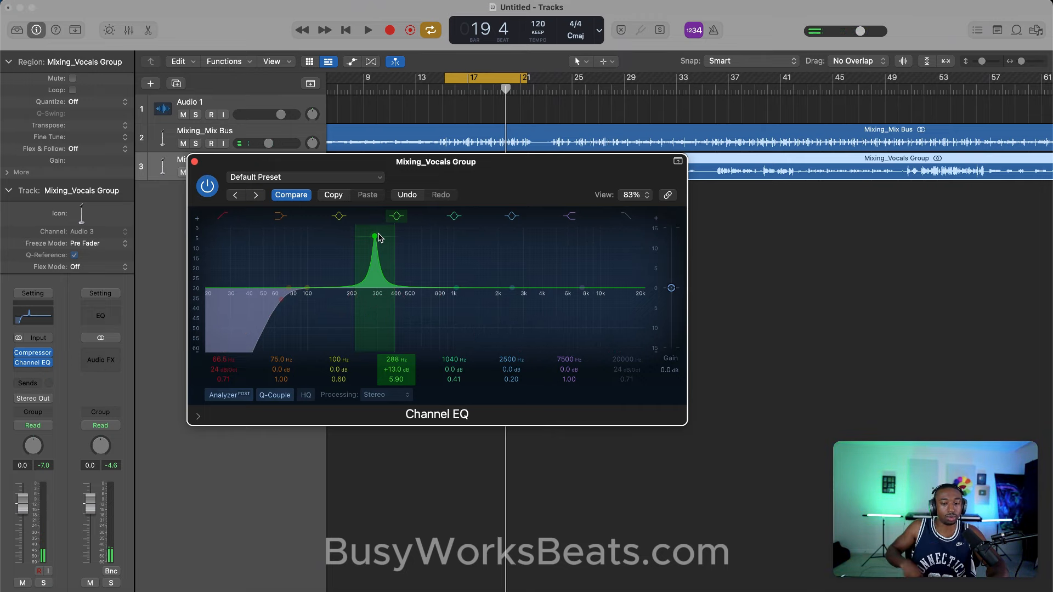
key(space)
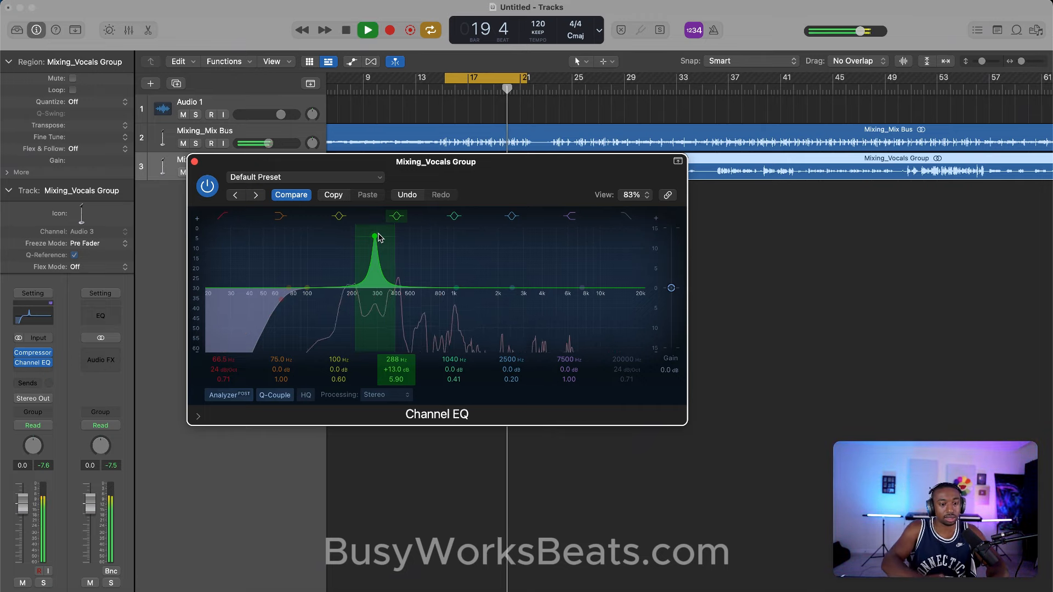
- Turn the Channel EQ's narrow 288 Hz peak into a -6.0 dB cut and audition it in playback
key(space)
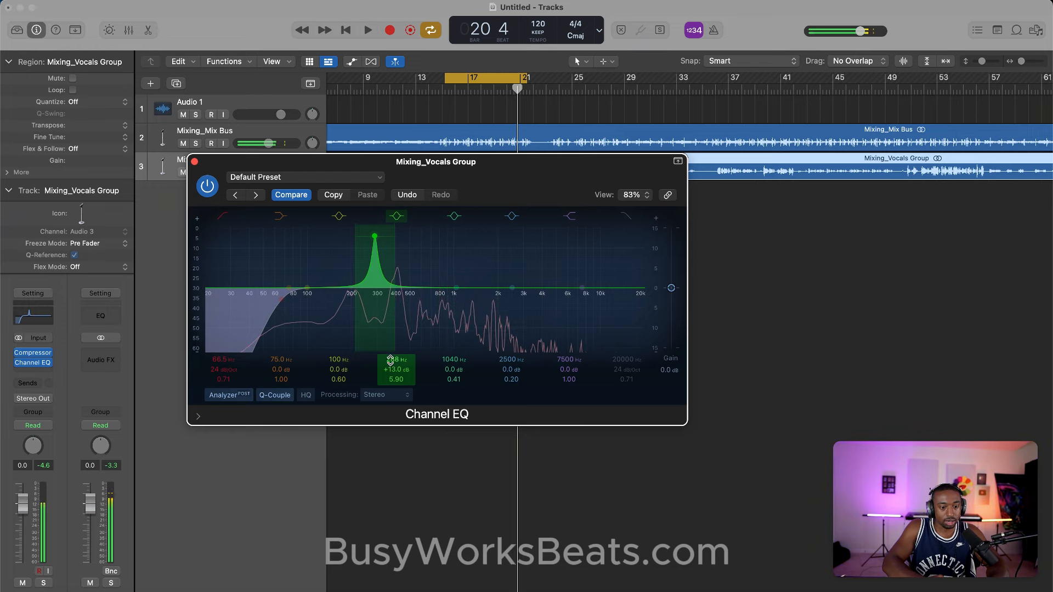
text(6)
key(Return)
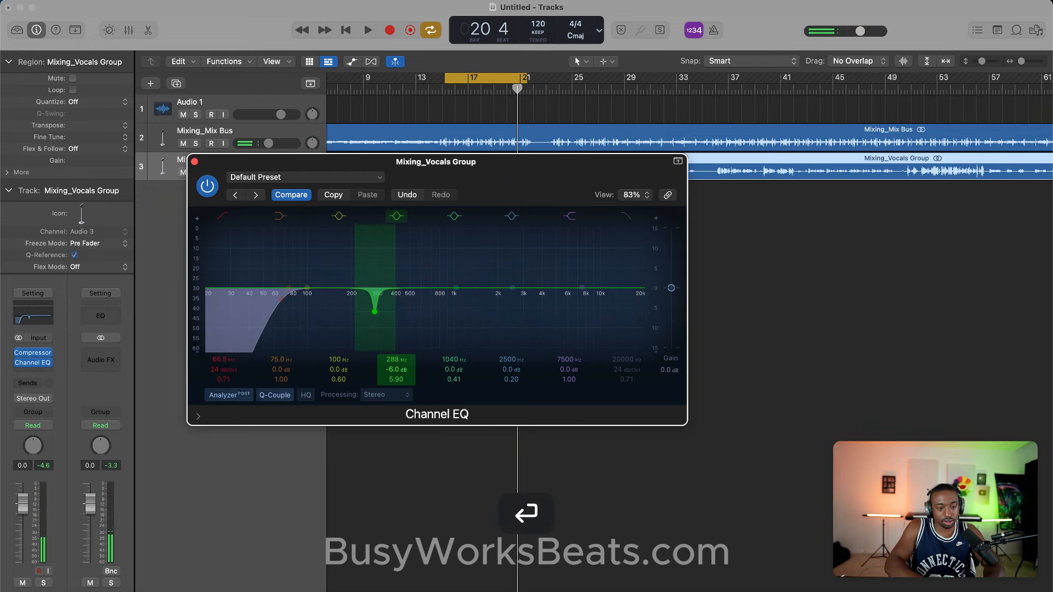
key(space)
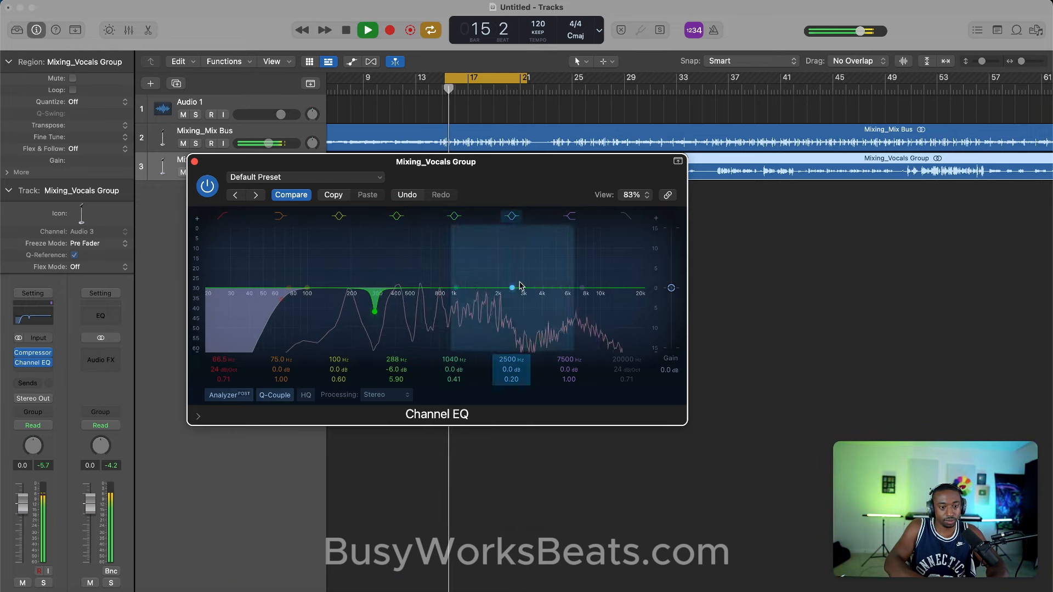
key(space)
- Enable the Channel EQ's high shelf, move it to 12000 Hz and raise it to +3.2 dB during playback
click(573, 217)
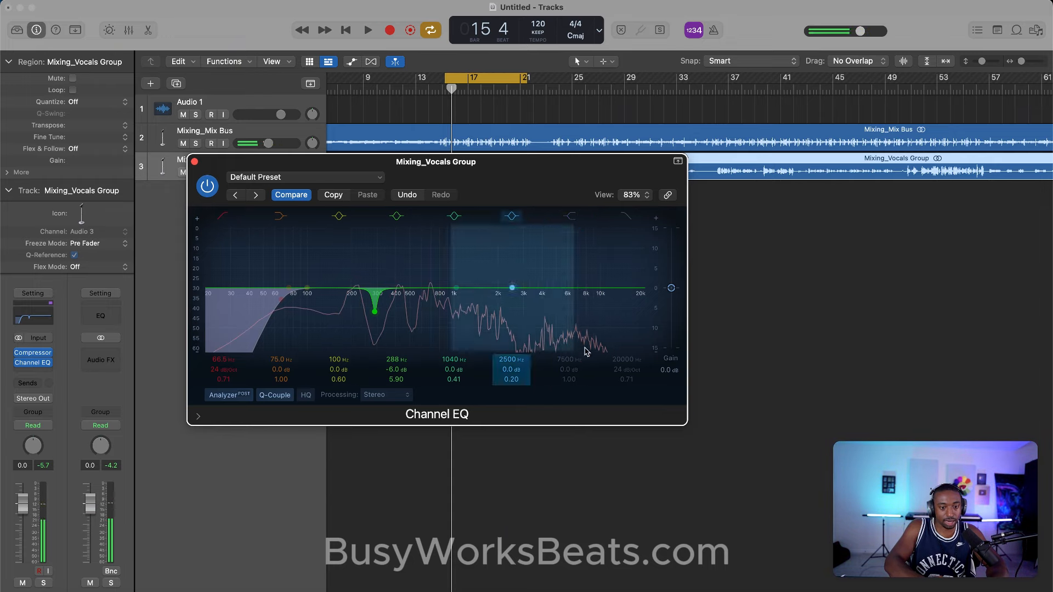
click(573, 217)
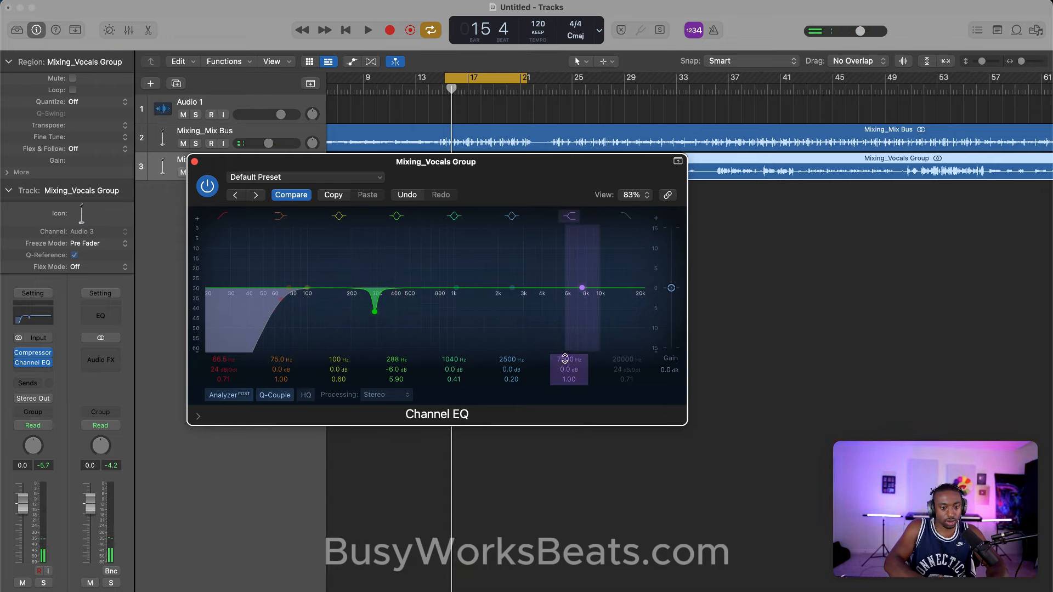
text(00)
key(Return)
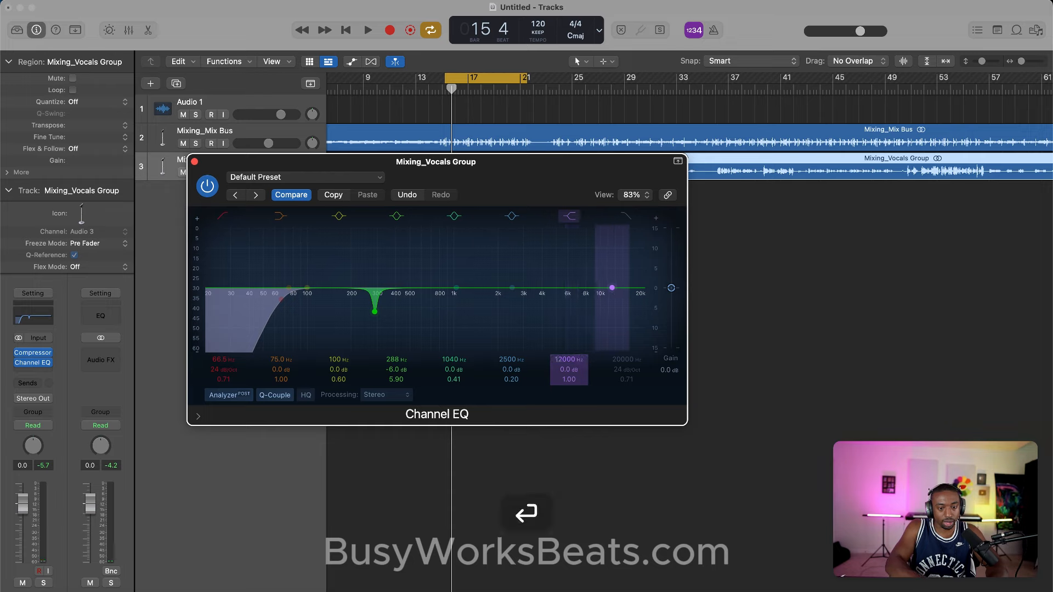
key(space)
drag(567, 375, 565, 373)
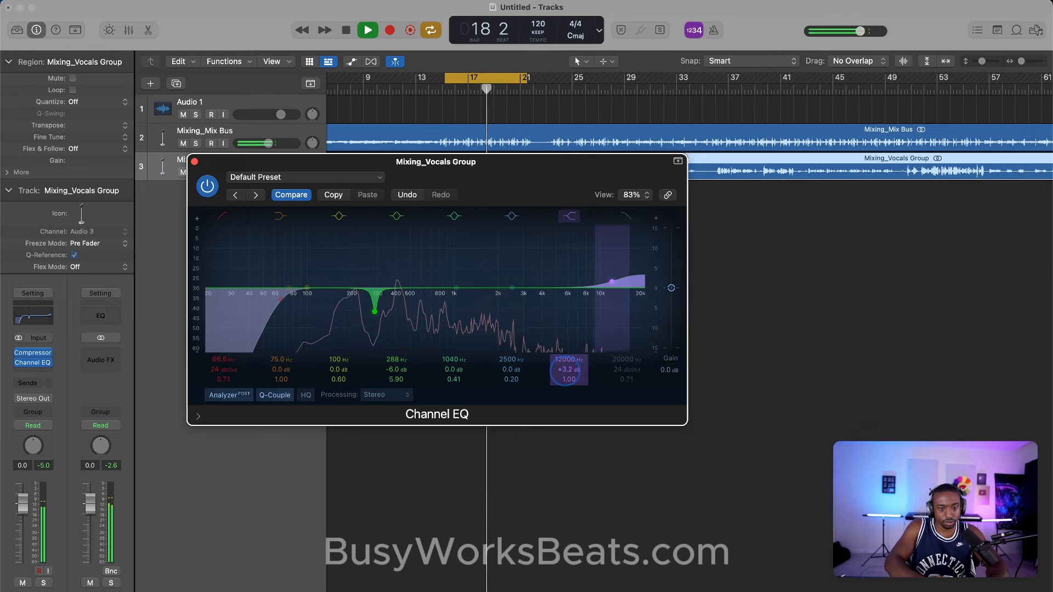
key(space)
- Move the Channel EQ's 2500 Hz band to 5300 Hz with a +1.4 dB boost and Q 1.70 while listening
drag(517, 287, 560, 284)
key(space)
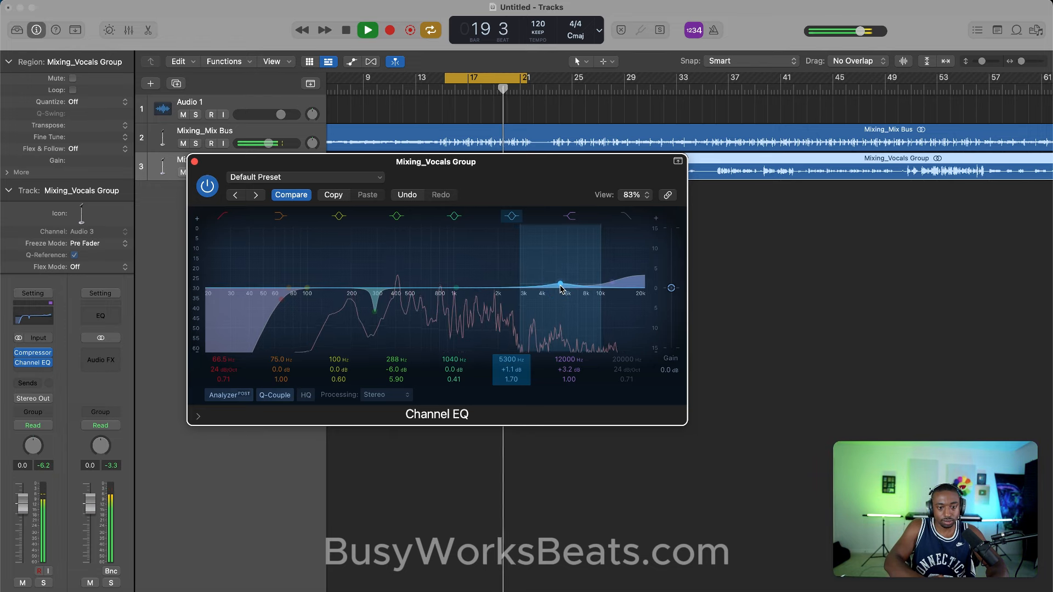
key(space)
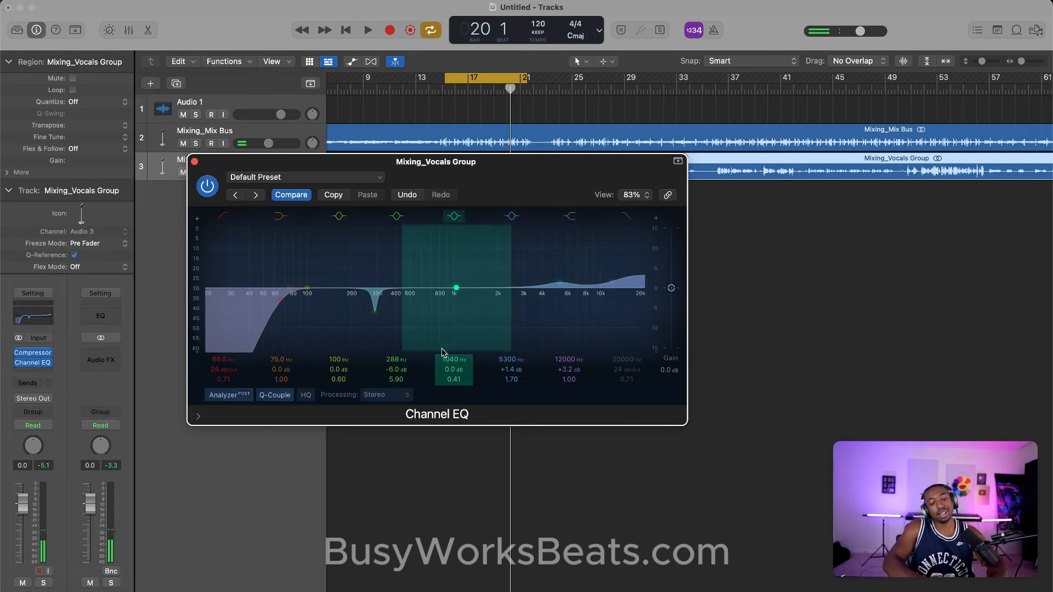
- Boost the 1040 Hz band as a narrow peak with Q 4.50 and sweep it to 815 Hz at +6.5 dB in playback
mouse_move(449, 369)
mouse_down()
mouse_move(452, 379)
mouse_move(452, 351)
mouse_move(456, 379)
mouse_up()
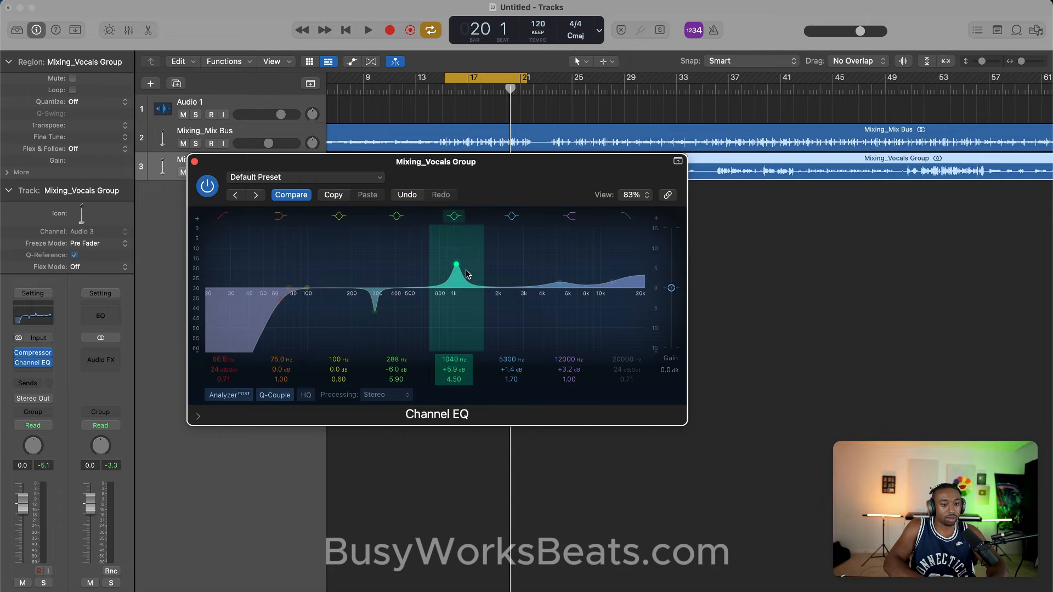
key(space)
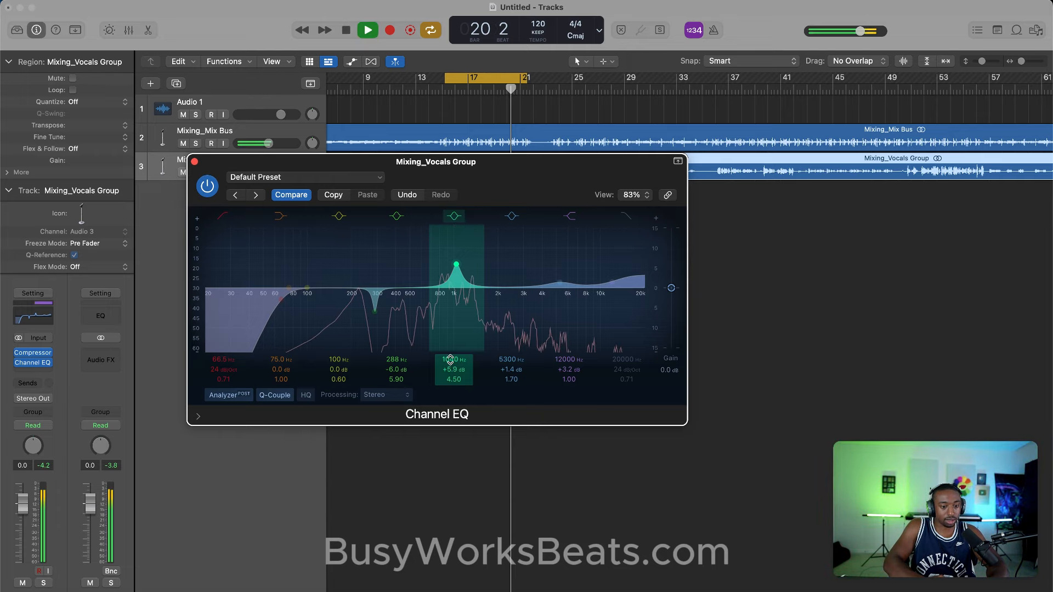
drag(451, 370, 451, 366)
drag(456, 262, 440, 261)
key(space)
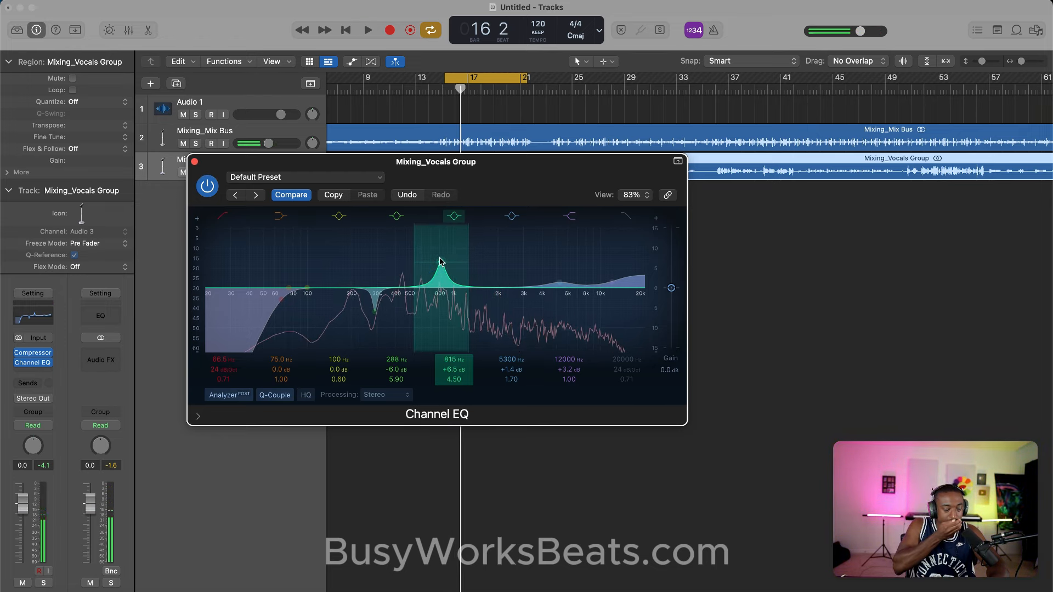
- Set the 815 Hz band's gain to -6.0 dB and audition the cut
key(space)
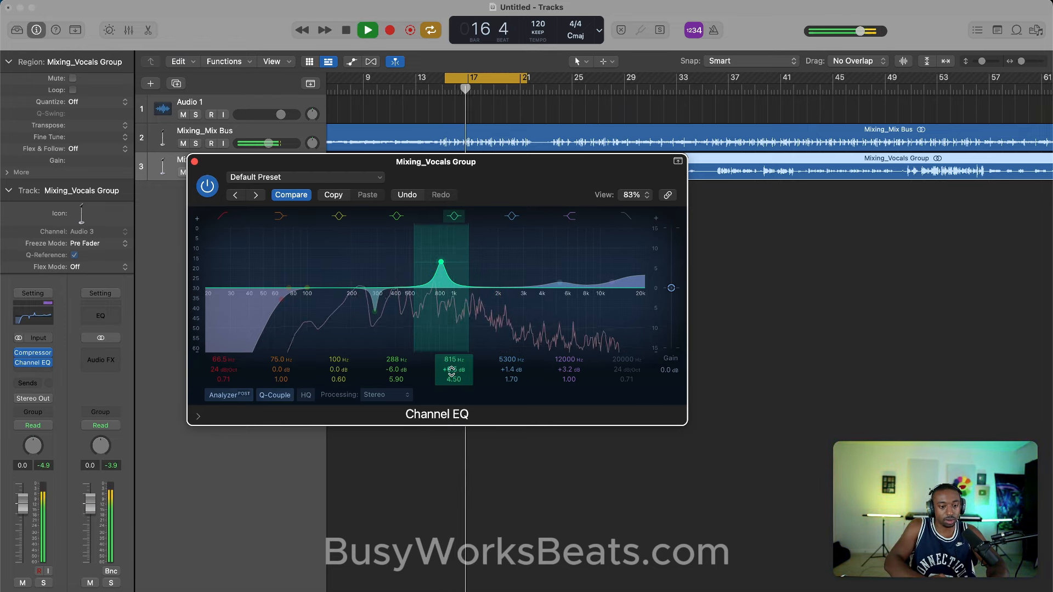
key(space)
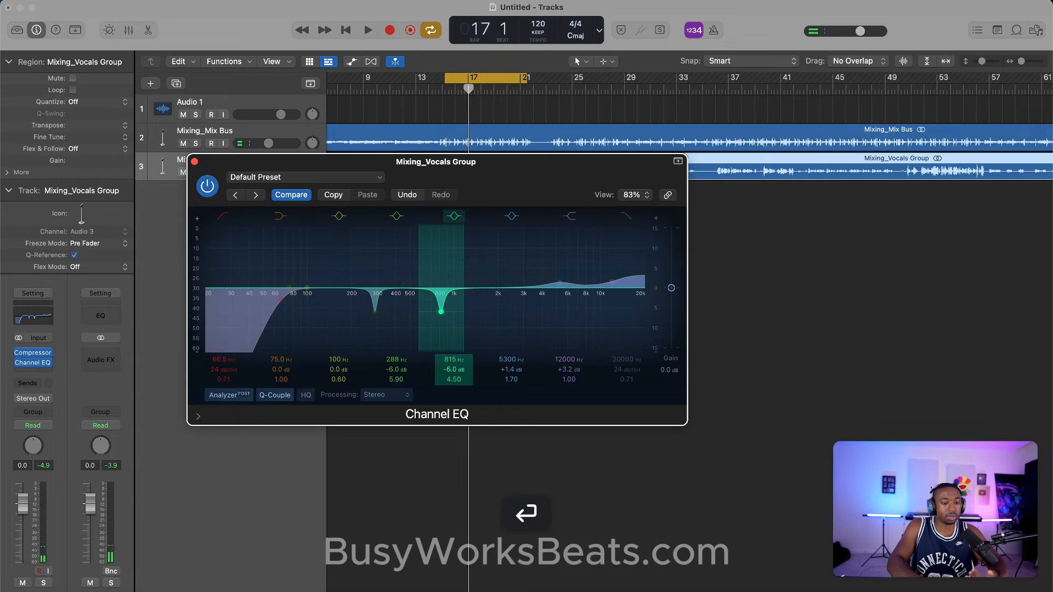
key(space)
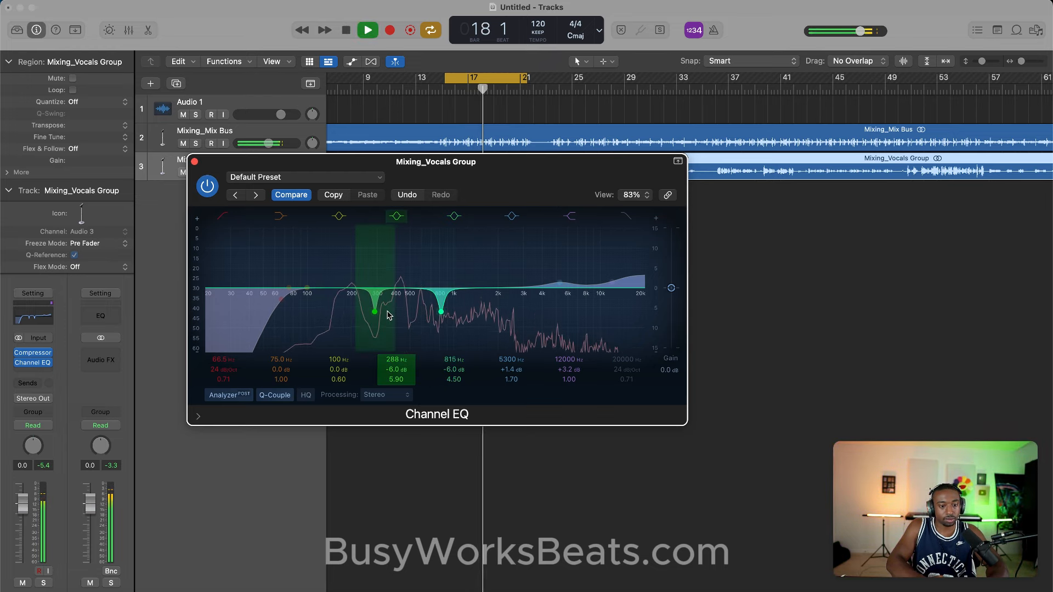
key(space)
- Boost the Channel EQ's 100 Hz band at 190 Hz, +2.3 dB, Q 1.60, audition it and close the EQ
drag(307, 288, 364, 284)
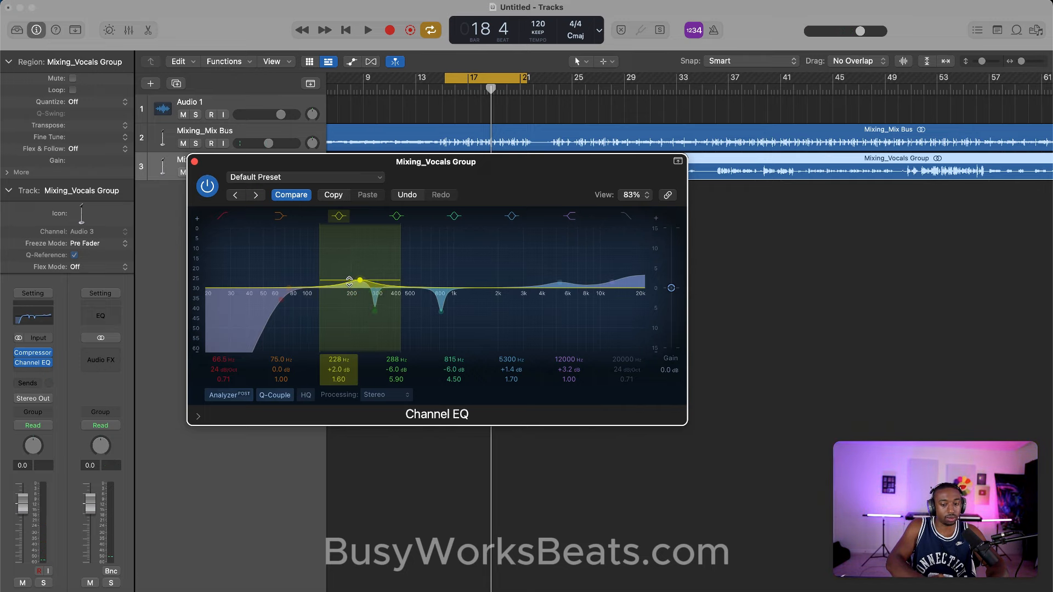
key(space)
drag(350, 282, 348, 279)
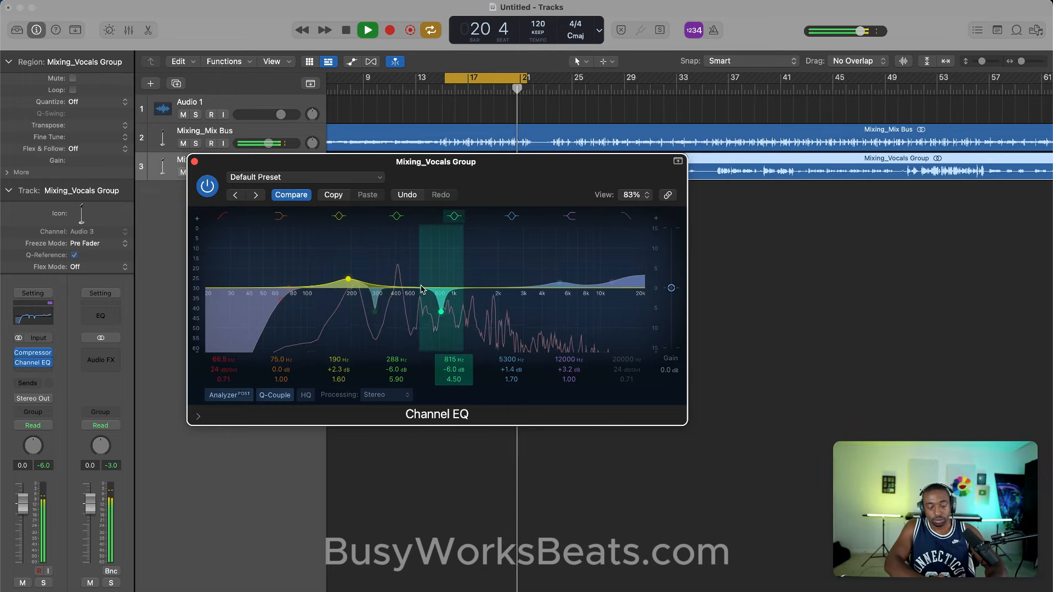
key(space)
click(194, 162)
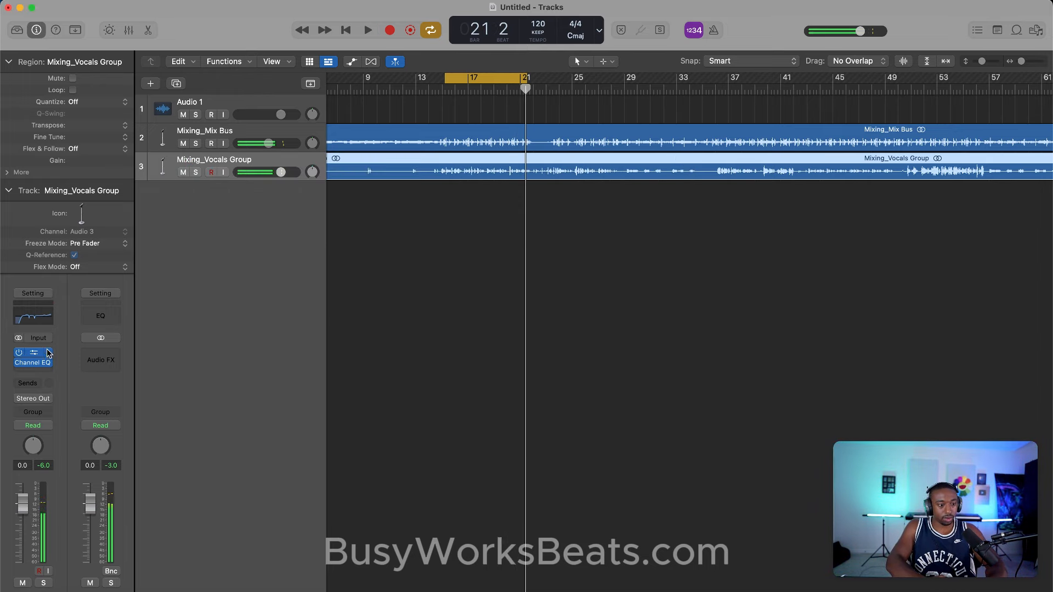
- Compare the vocals in playback with the Compressor and Channel EQ bypassed and switched back on
key(space)
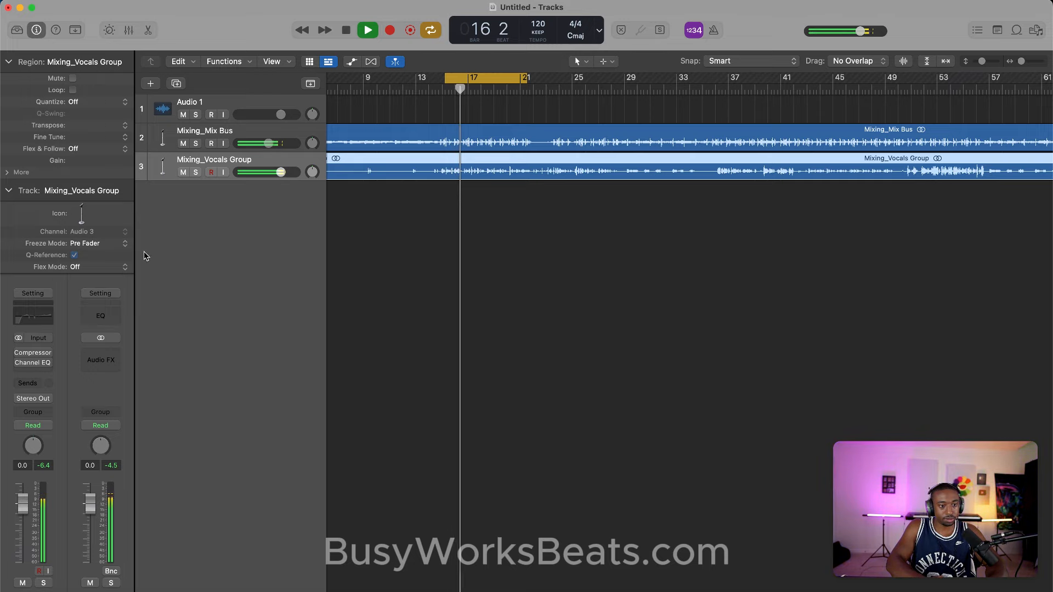
click(20, 353)
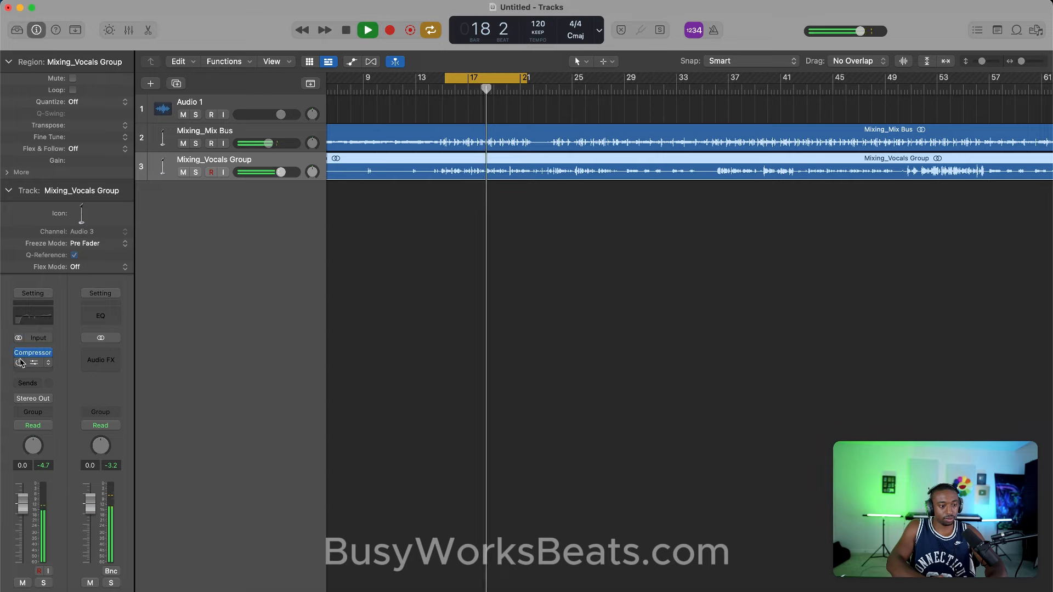
click(20, 363)
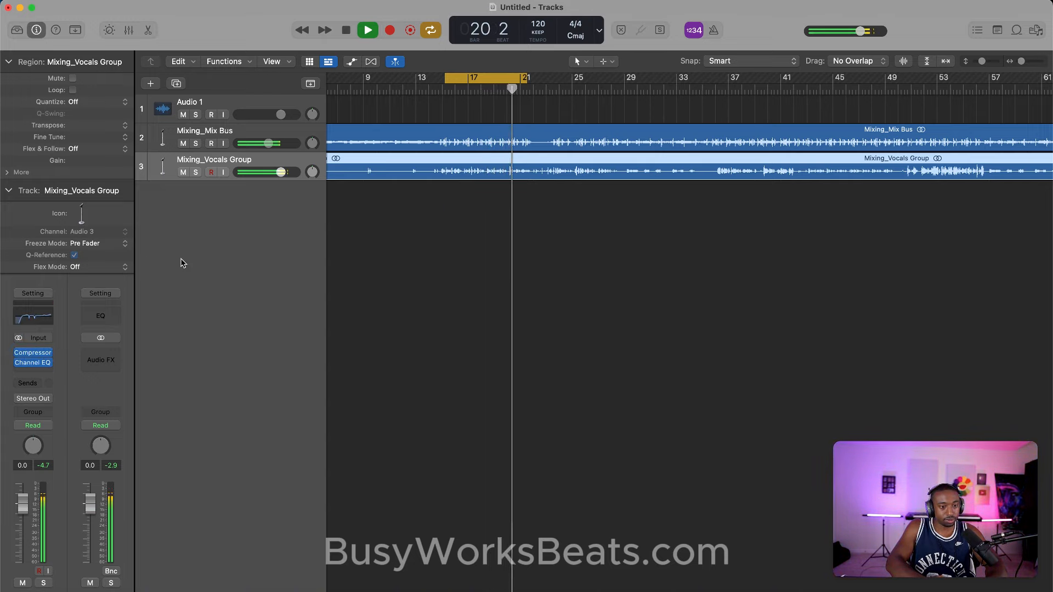
key(space)
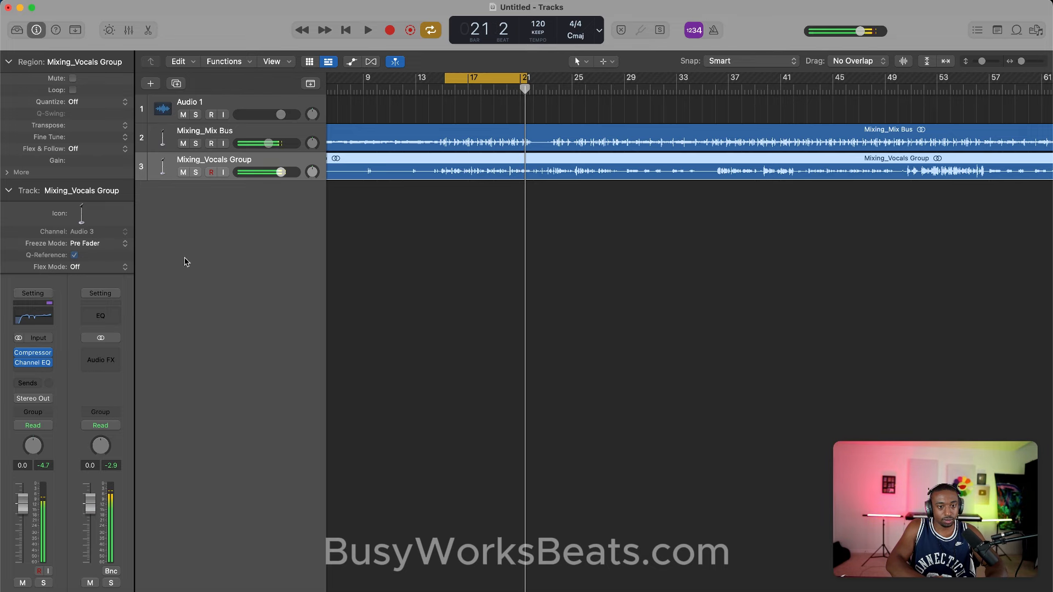
- Open the vocals group's Compressor and switch its circuit type to Platinum Digital
click(35, 355)
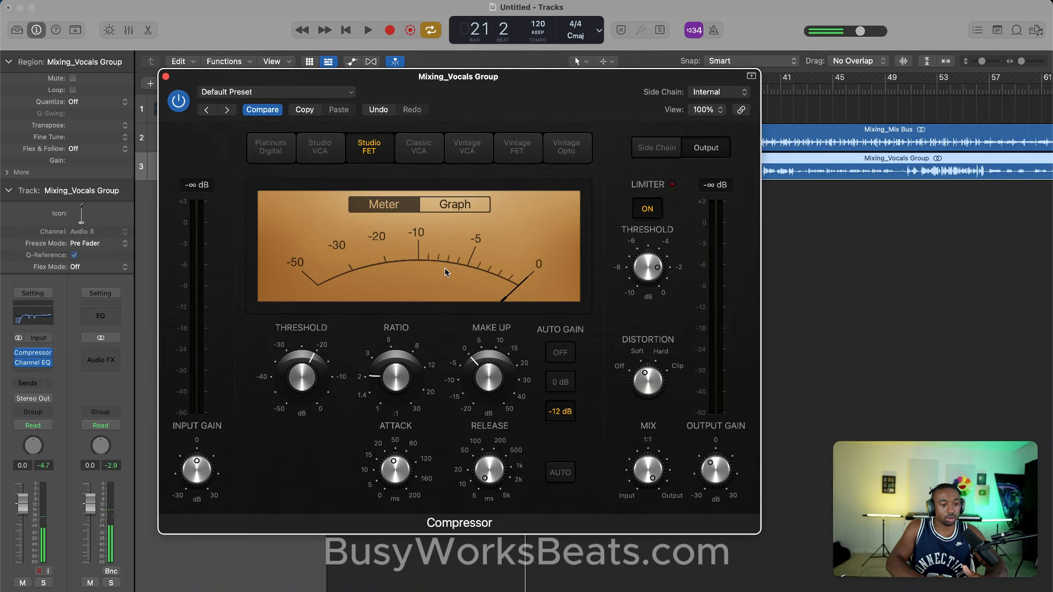
click(271, 145)
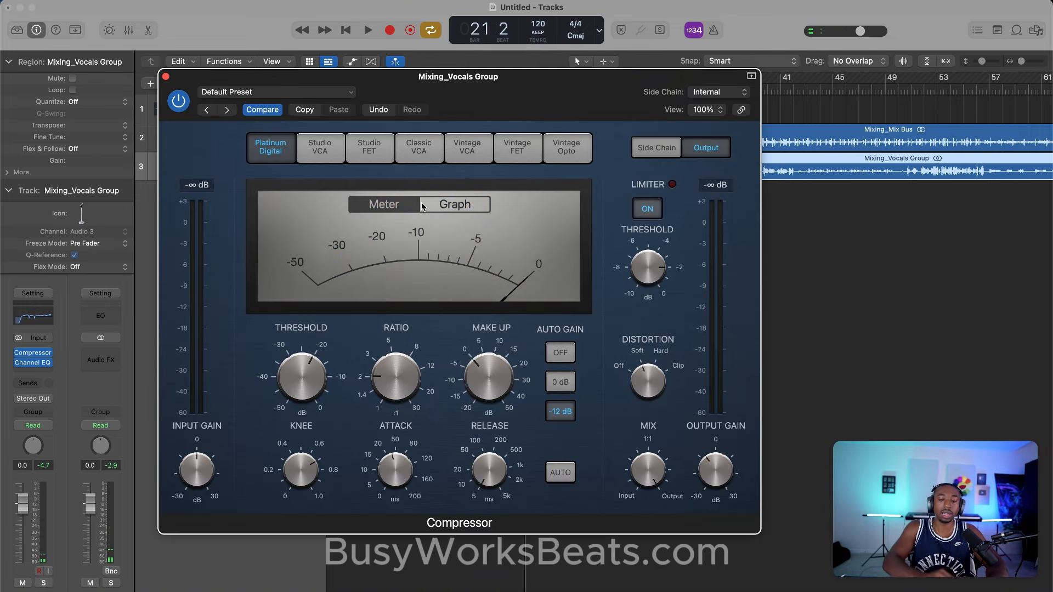
- Raise the vocals group Limiter's gain to +5.1 dB during playback and close the Limiter
key(space)
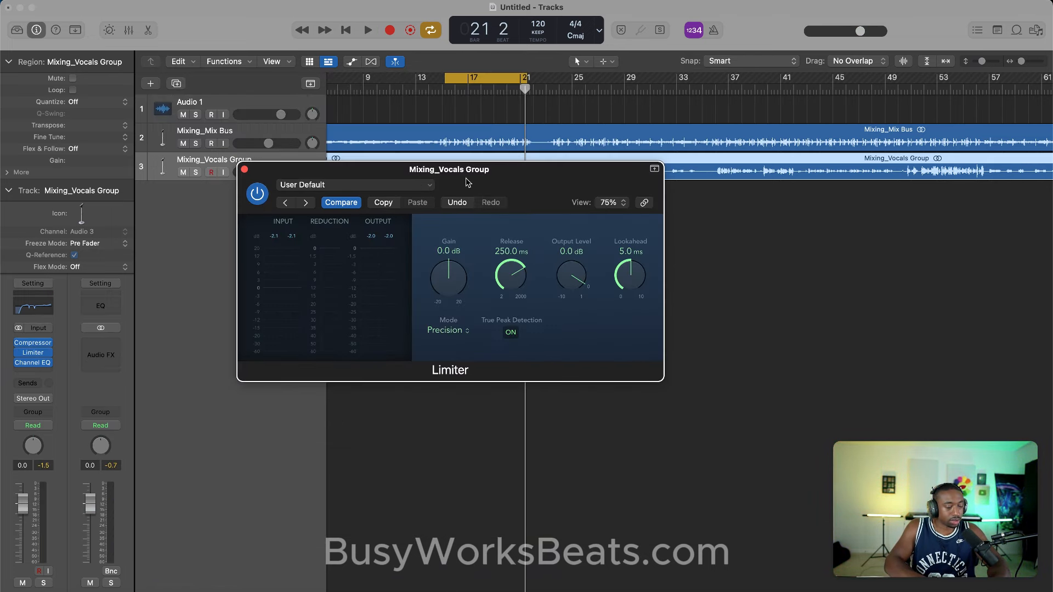
key(space)
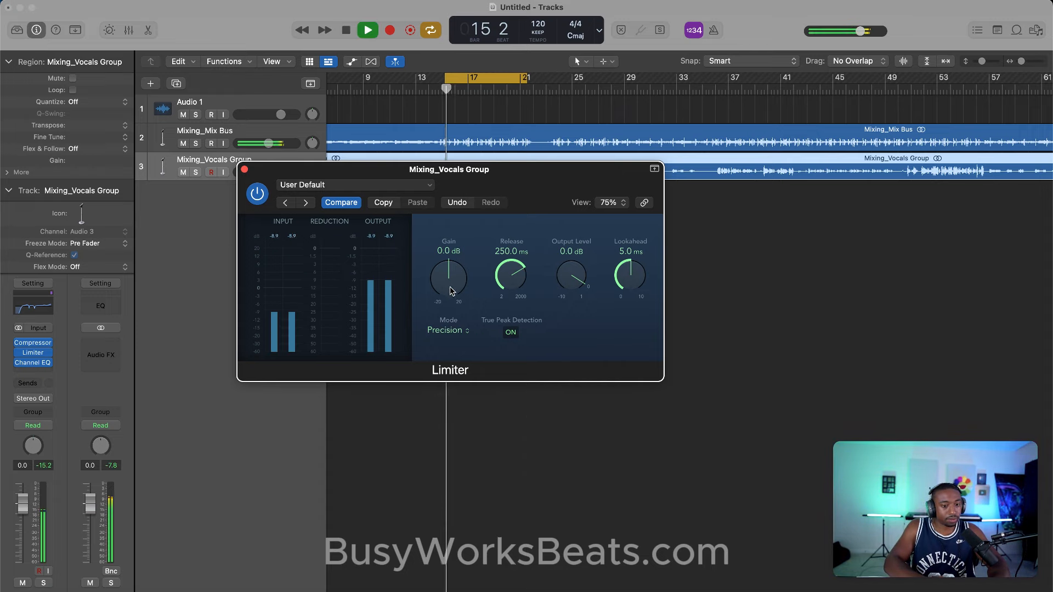
drag(450, 279, 452, 269)
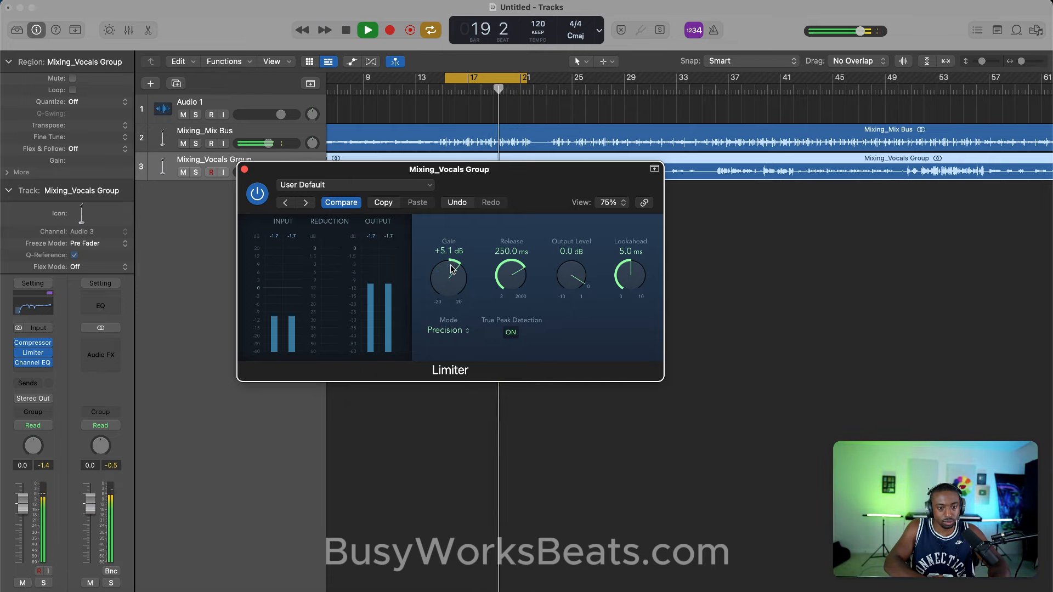
key(space)
click(245, 170)
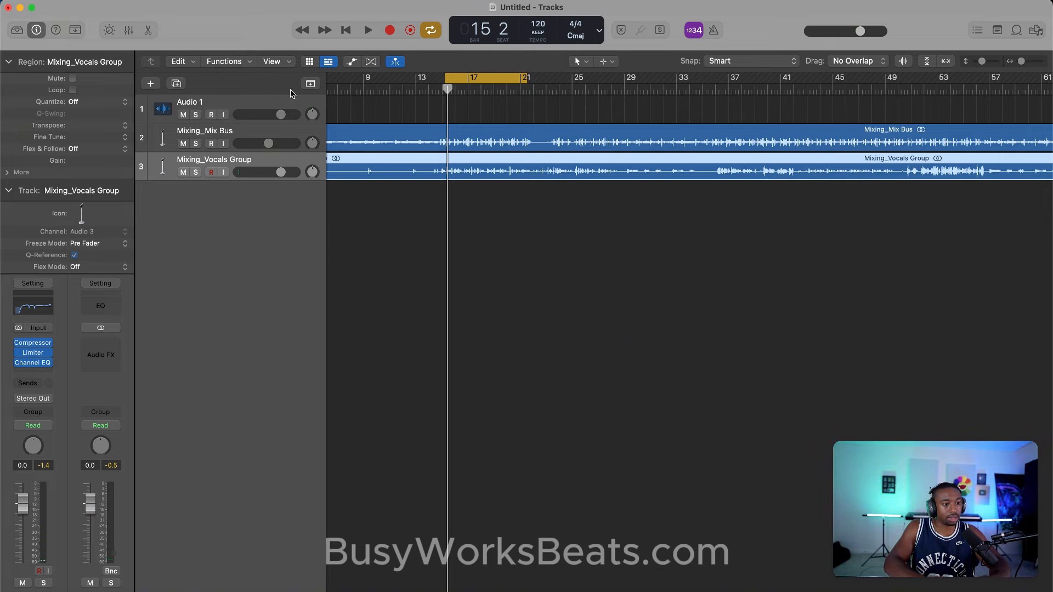
- Select the Mixing_Mix Bus track and raise its volume to -0.7 dB while listening
click(129, 30)
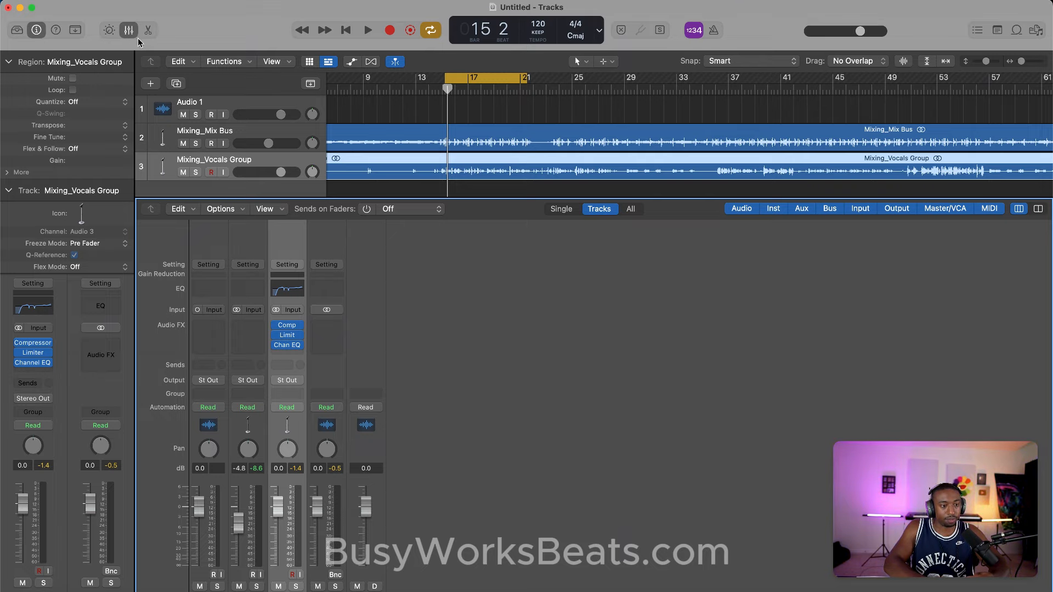
click(129, 31)
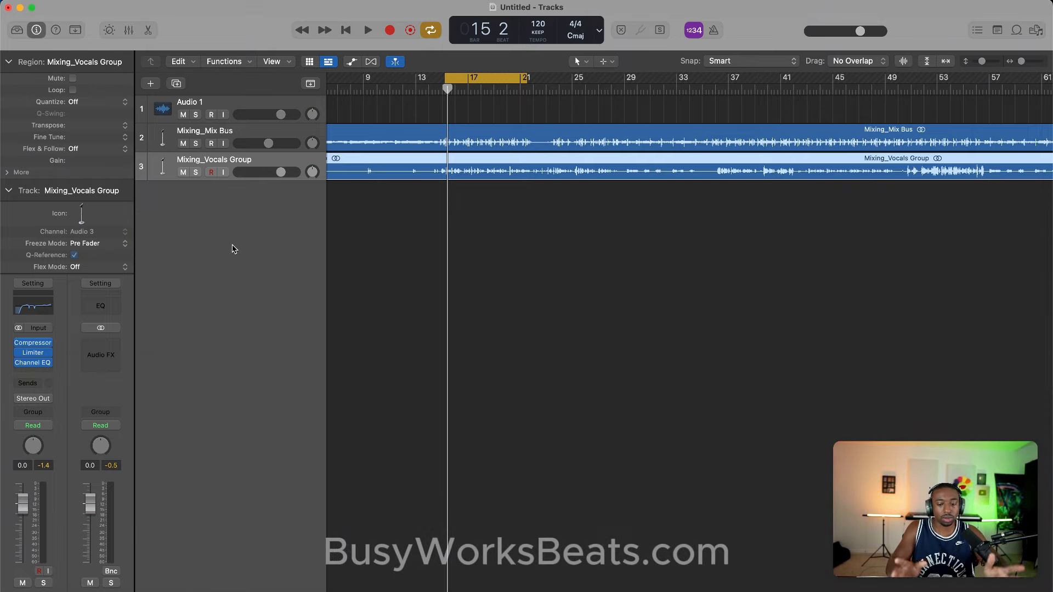
click(249, 133)
key(space)
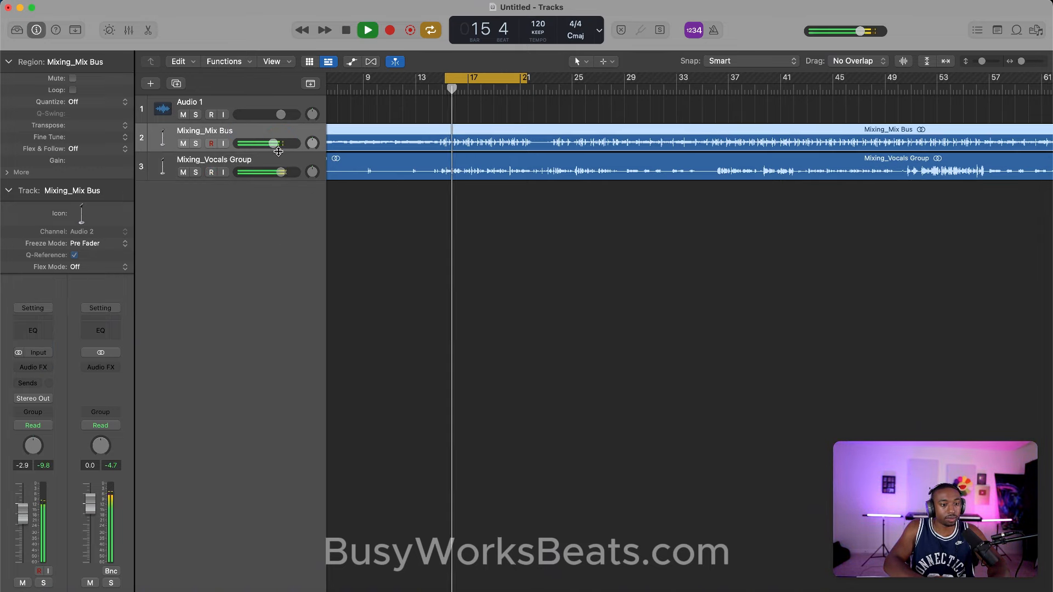
drag(273, 143, 279, 143)
key(space)
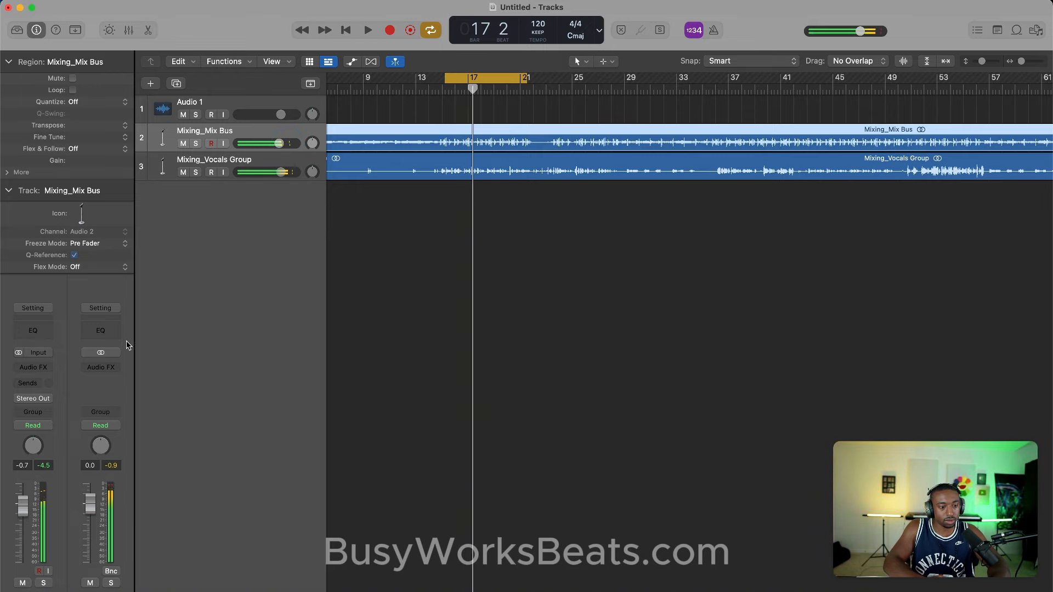
- Insert a stereo Compressor on the Stereo Out channel
click(107, 373)
mouse_move(102, 492)
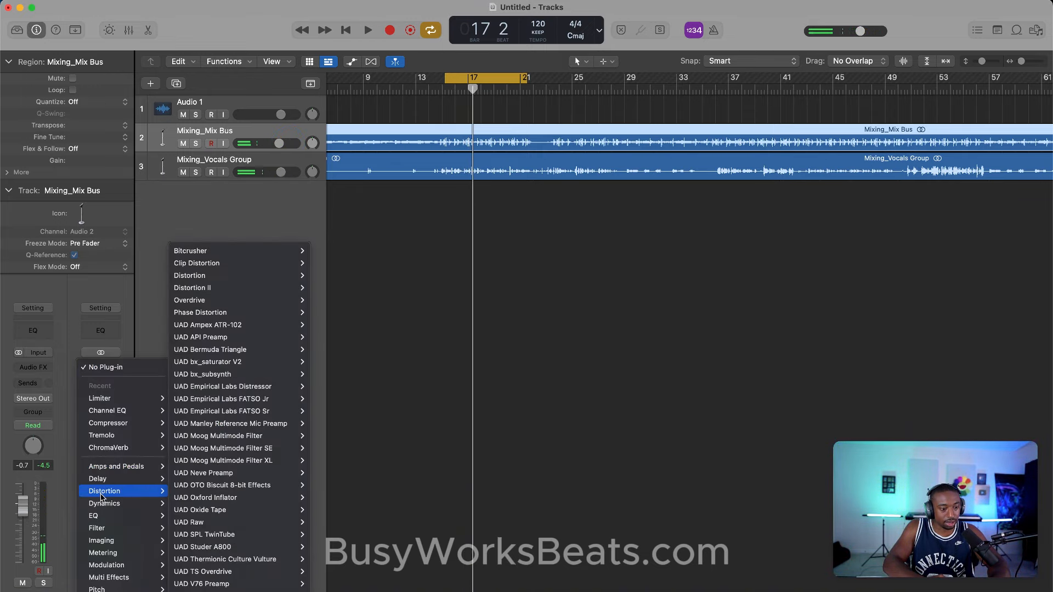
mouse_move(229, 15)
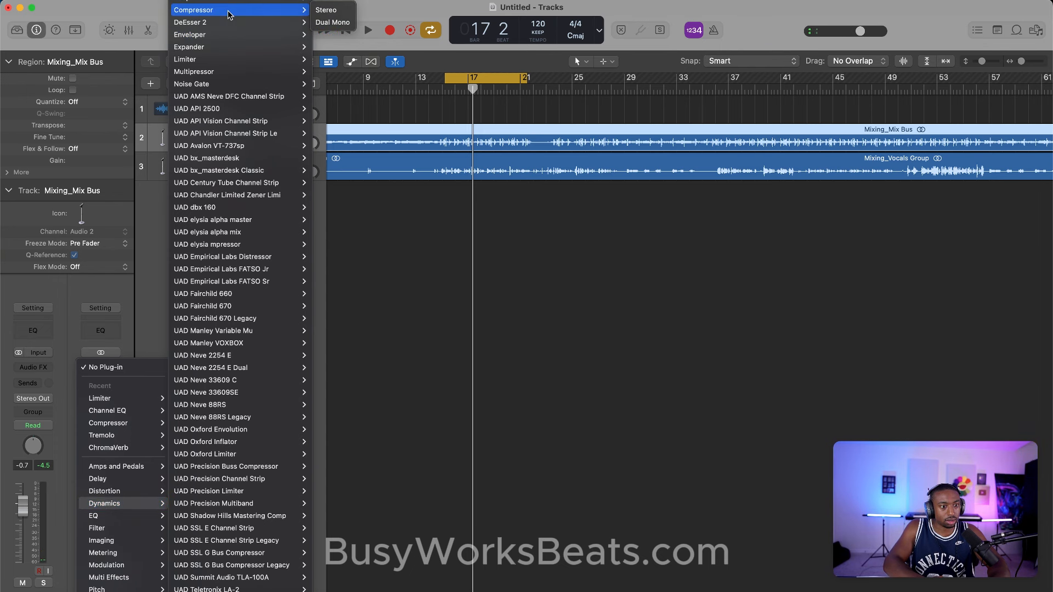
click(327, 10)
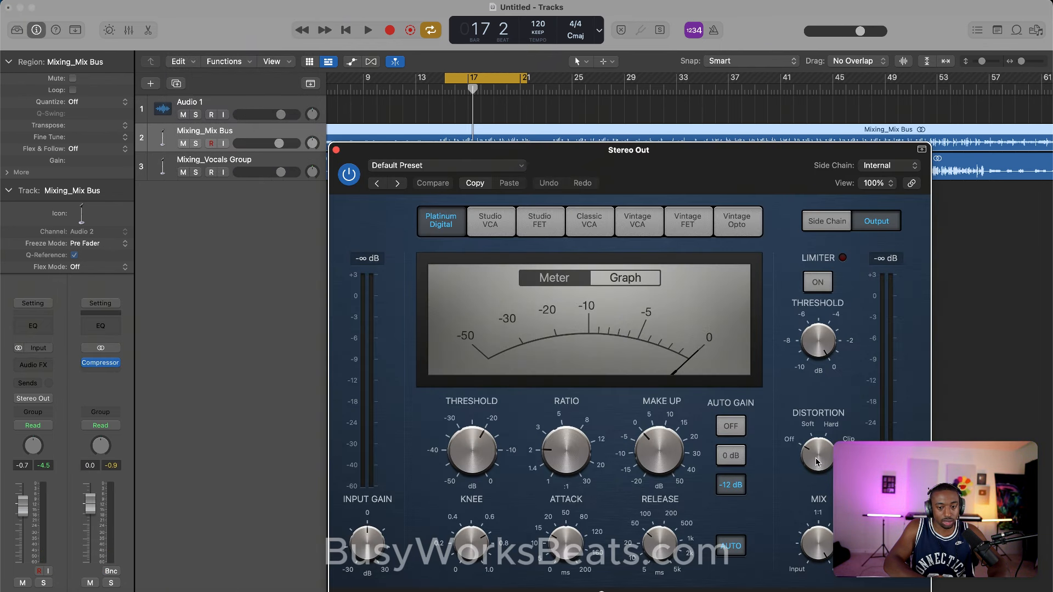
- Set the Stereo Out Compressor's threshold to 0.0 dB and turn down its ratio, checking the result in playback before closing it
mouse_move(480, 449)
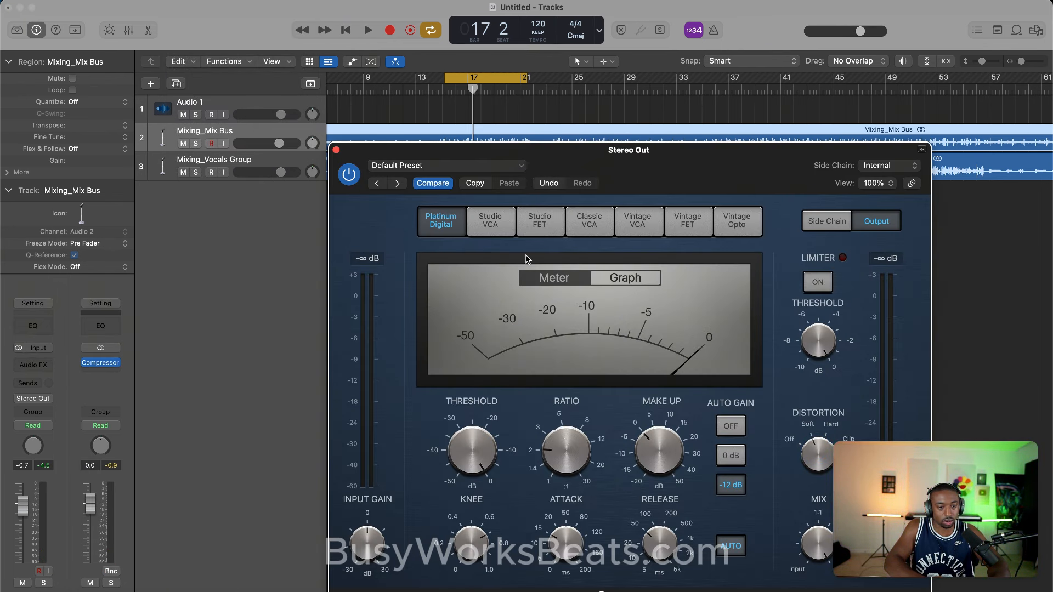
drag(582, 154, 418, 106)
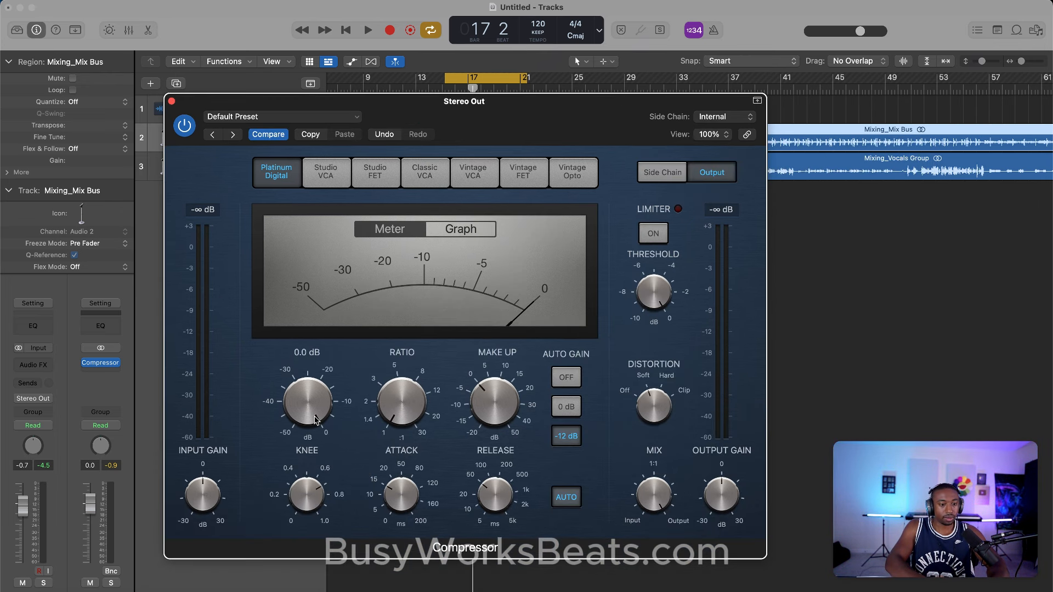
key(space)
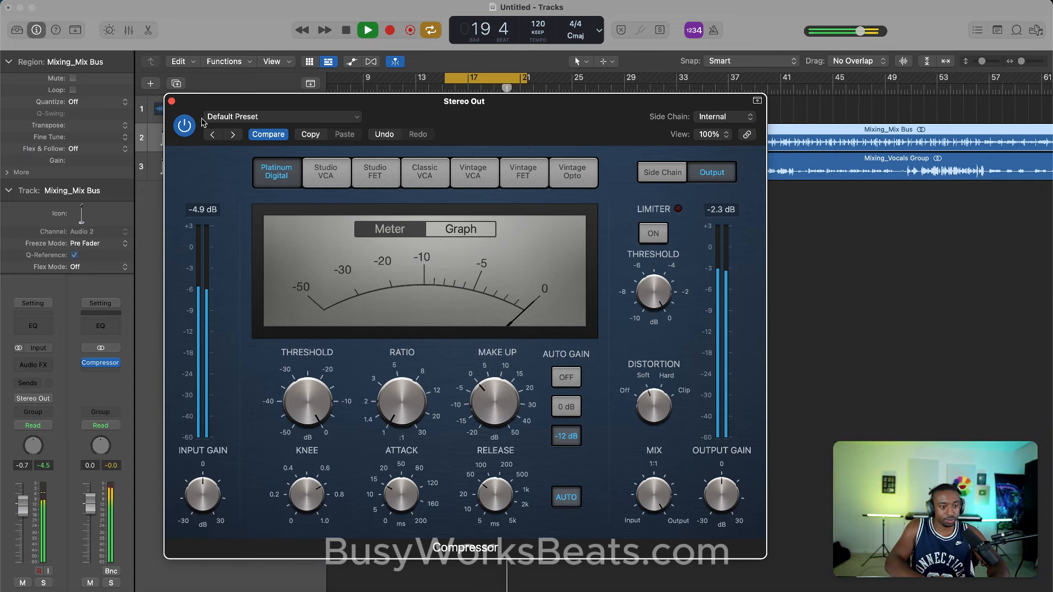
click(172, 101)
key(space)
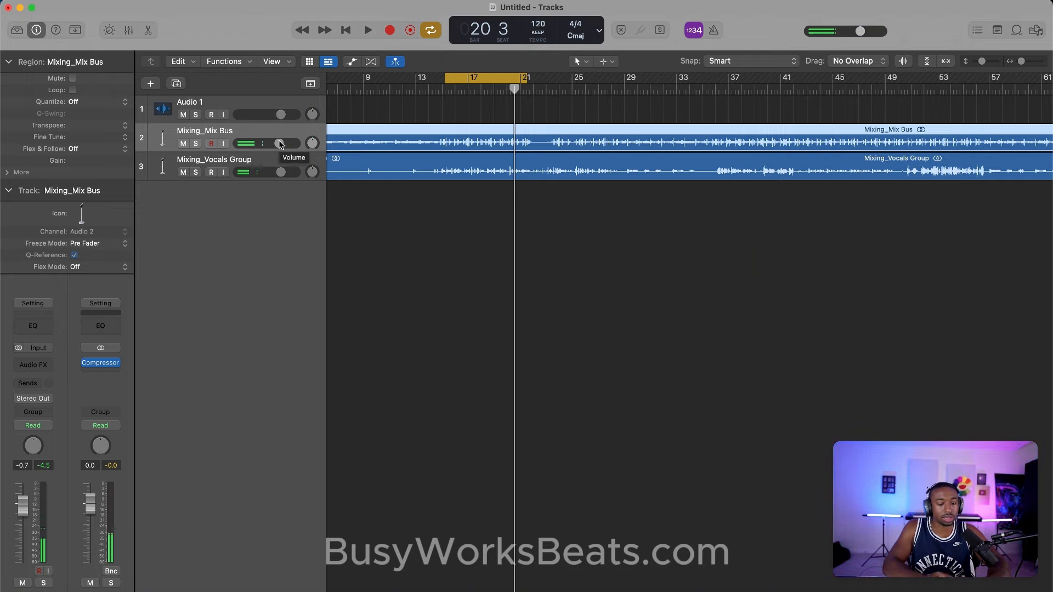
- Select the Mixing_Vocals Group track and add a send to Bus 1
key(space)
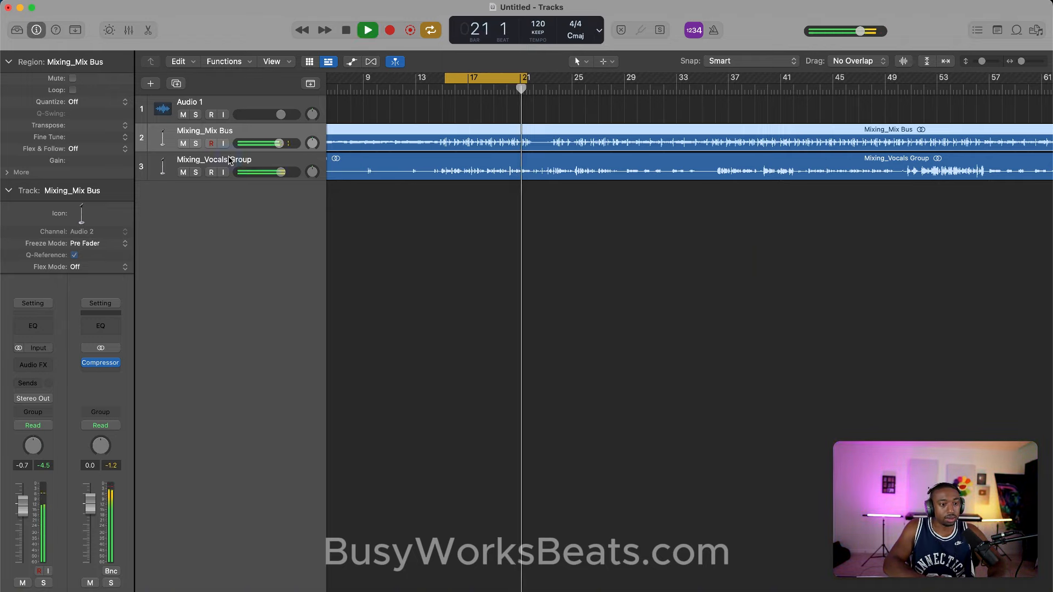
click(246, 159)
key(space)
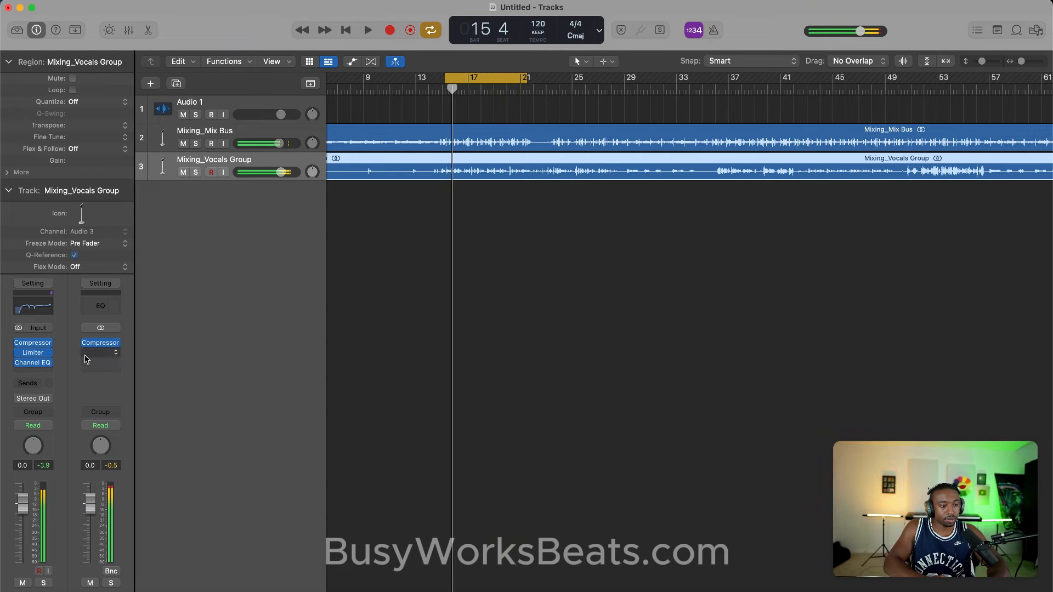
click(33, 386)
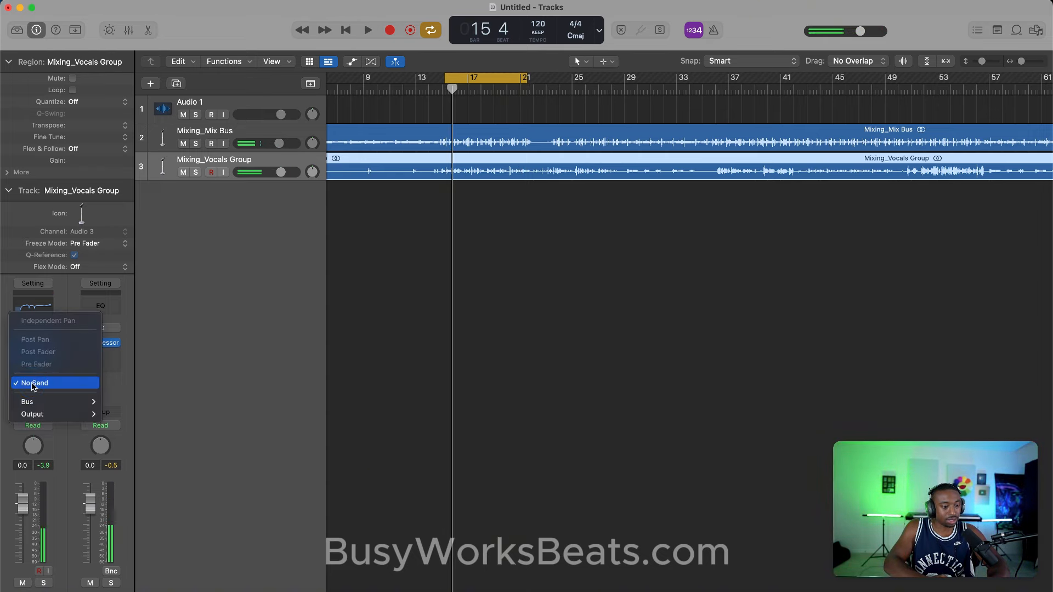
mouse_move(50, 402)
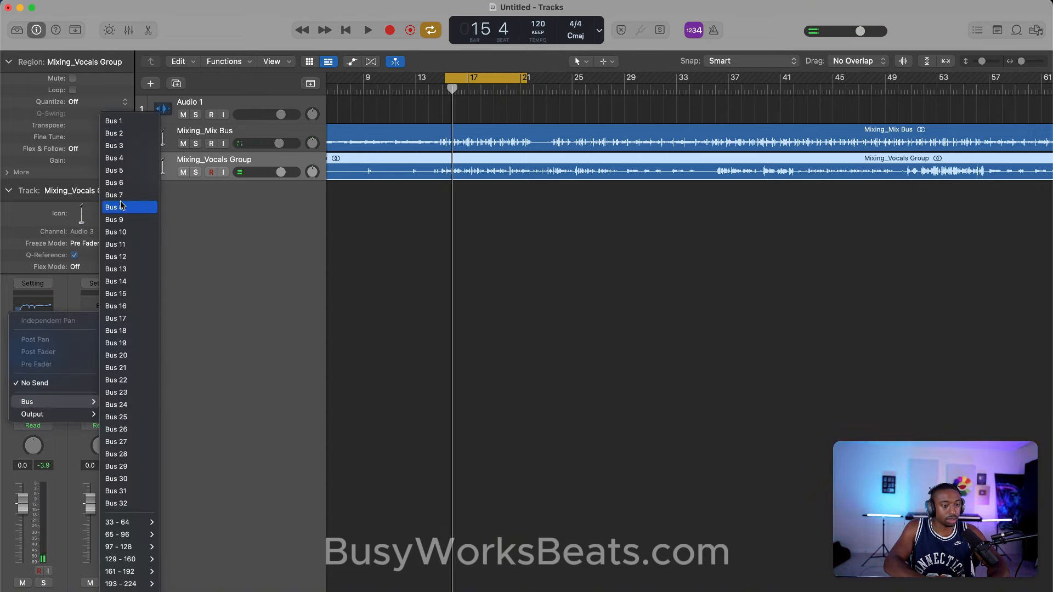
click(115, 121)
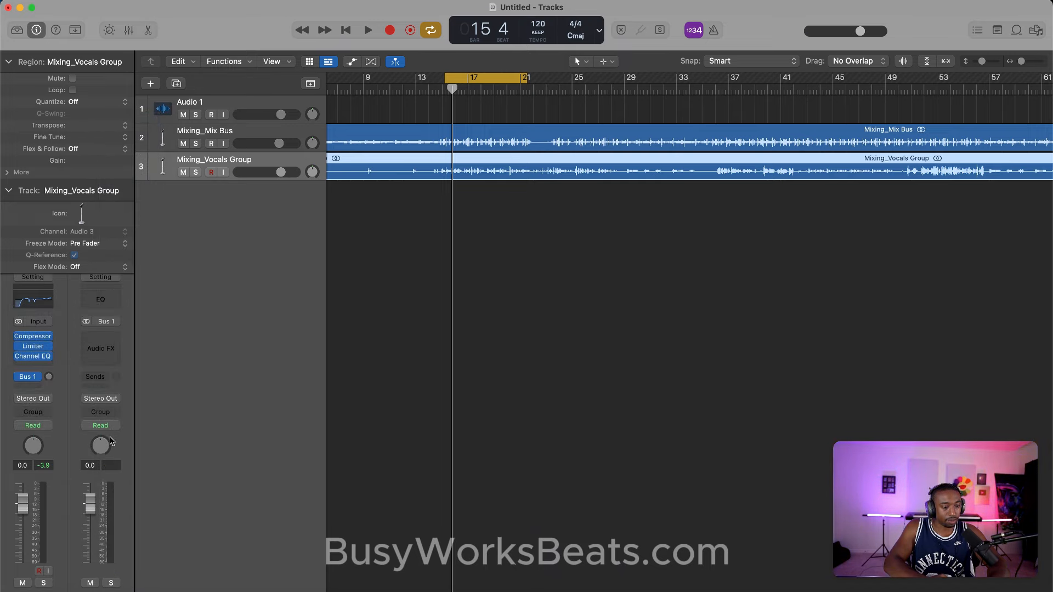
- Insert Delay Designer on the Bus 1 aux channel and load its simple preset 1/4 Simple Pan
click(111, 339)
mouse_move(122, 522)
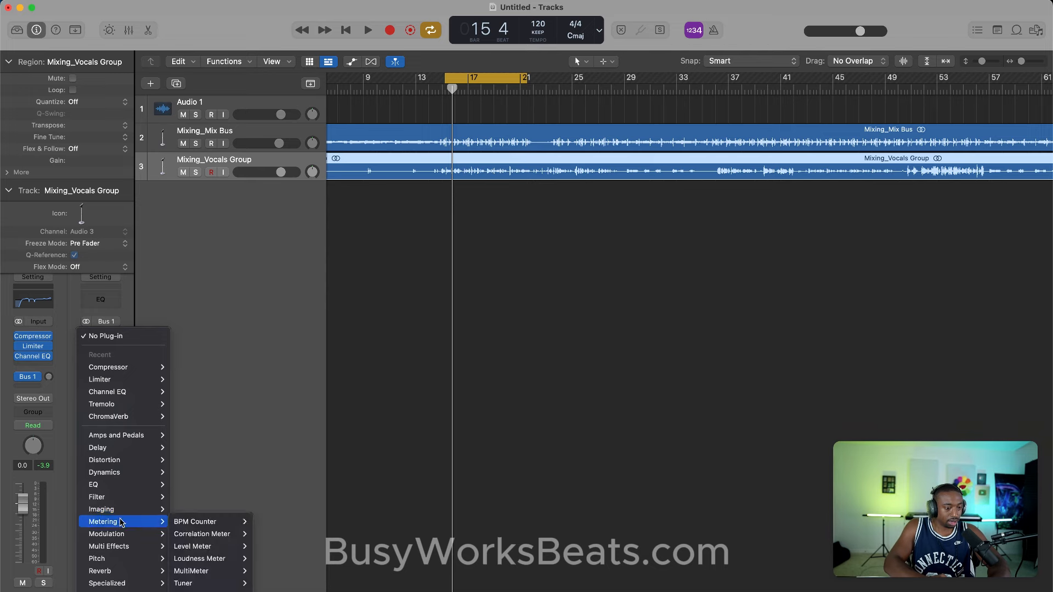
mouse_move(109, 447)
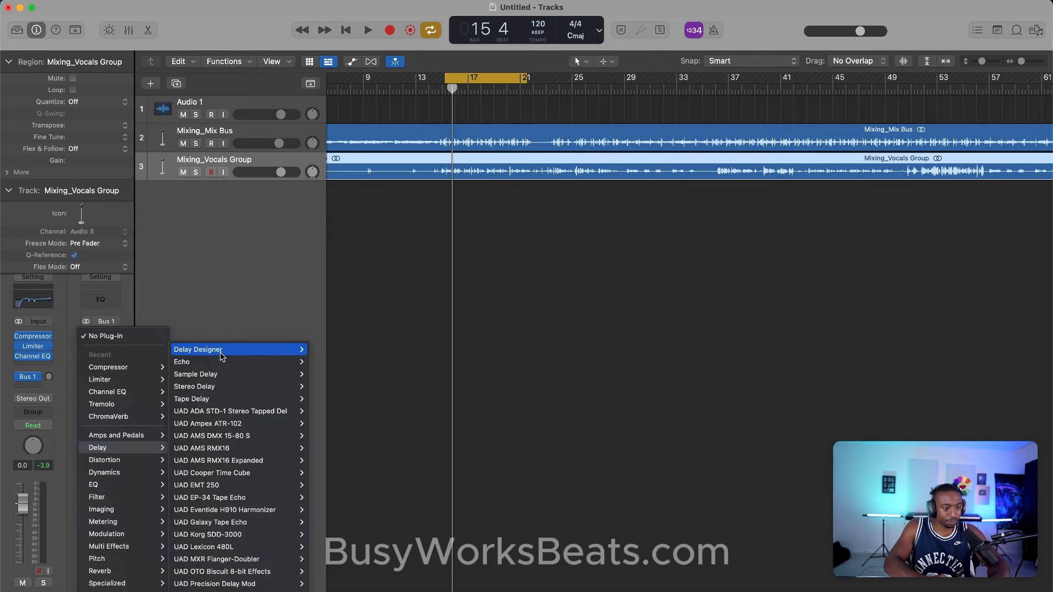
click(324, 349)
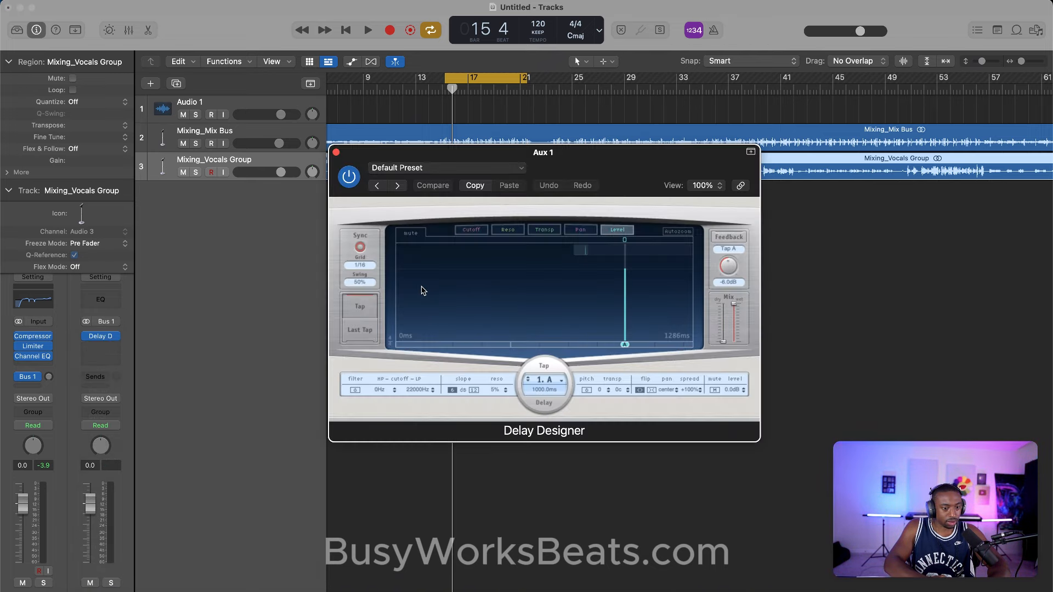
click(472, 169)
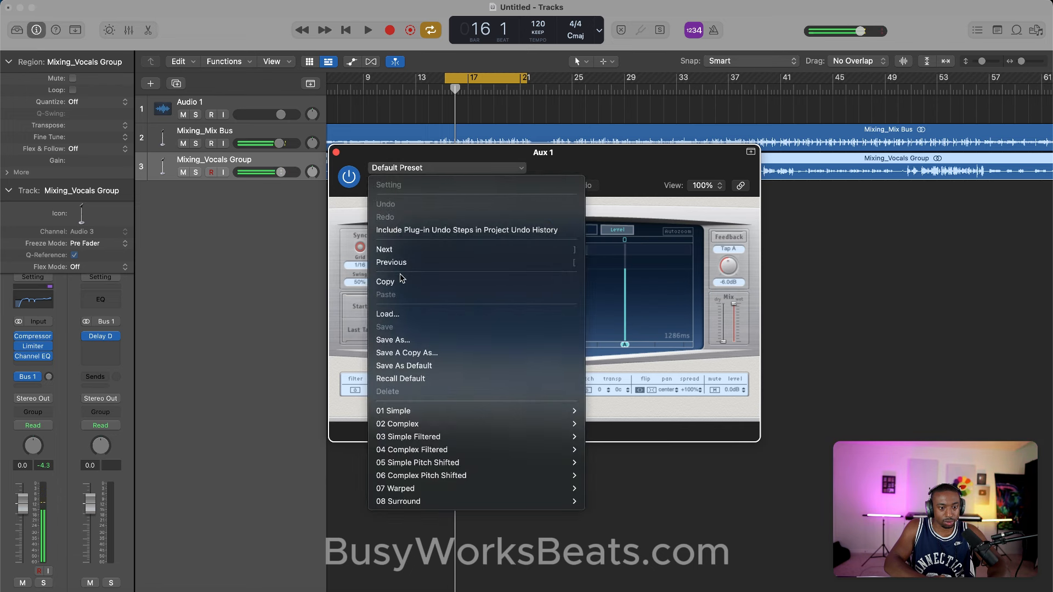
mouse_move(415, 415)
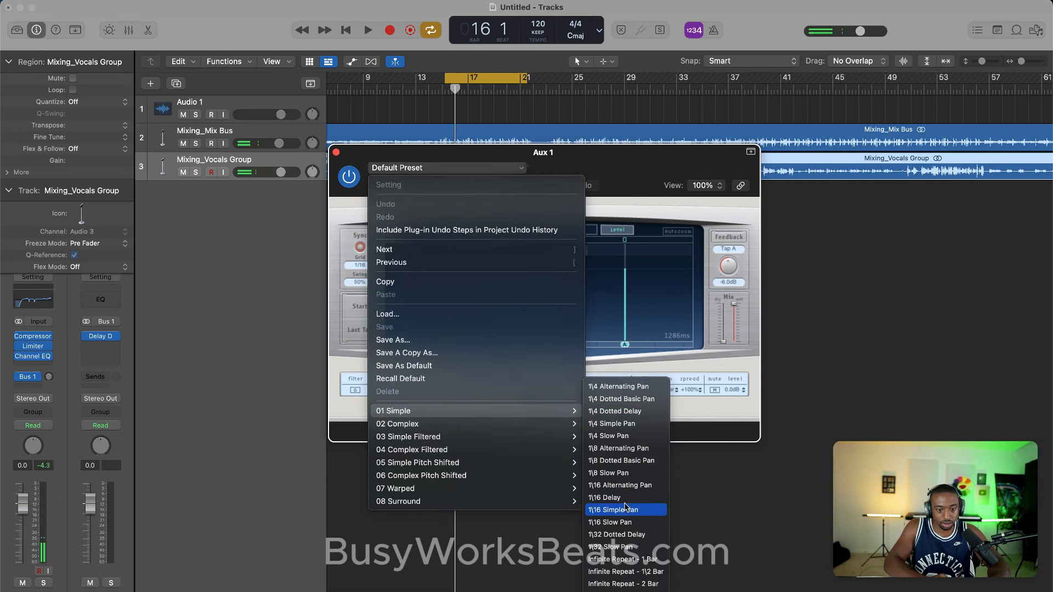
click(613, 424)
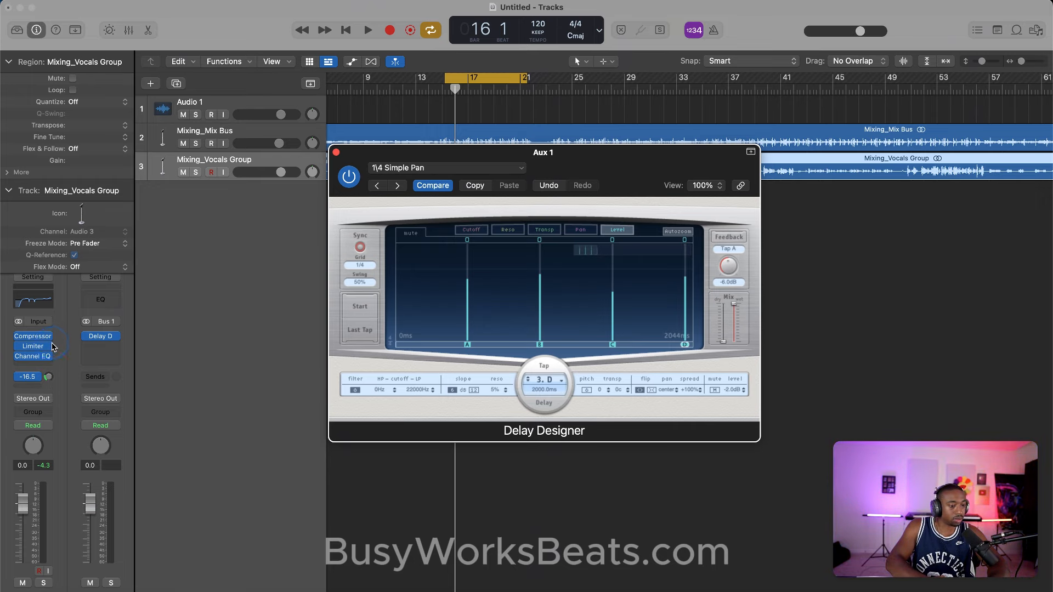
- Raise the vocals group's Bus 1 send to about -16.5 dB and audition the delay
click(52, 378)
key(space)
key(space)
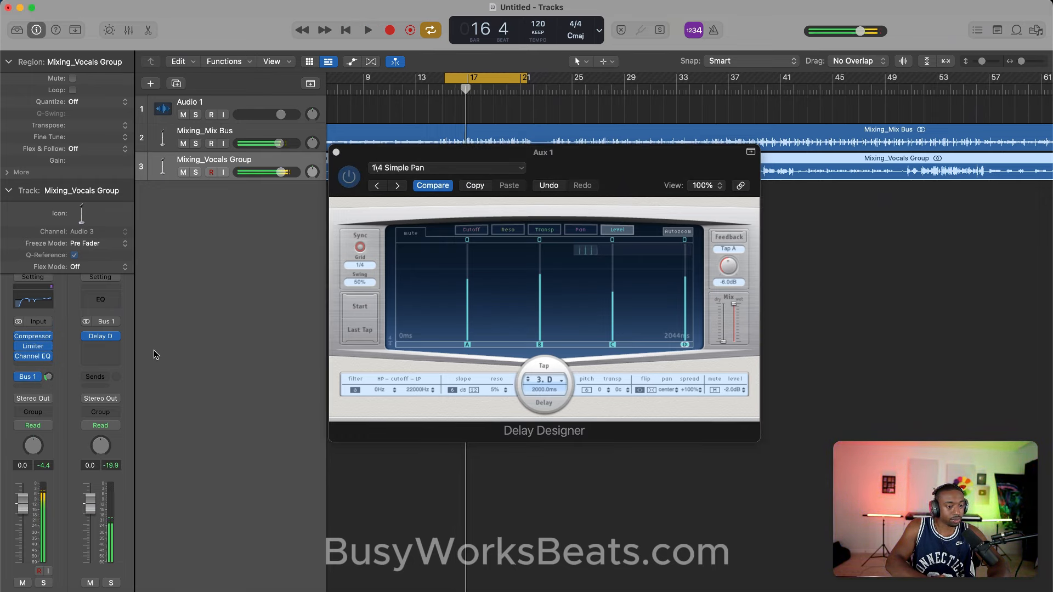
- Insert ChromaVerb after the delay on the Bus 1 aux channel, keeping its default preset, and close it
click(107, 346)
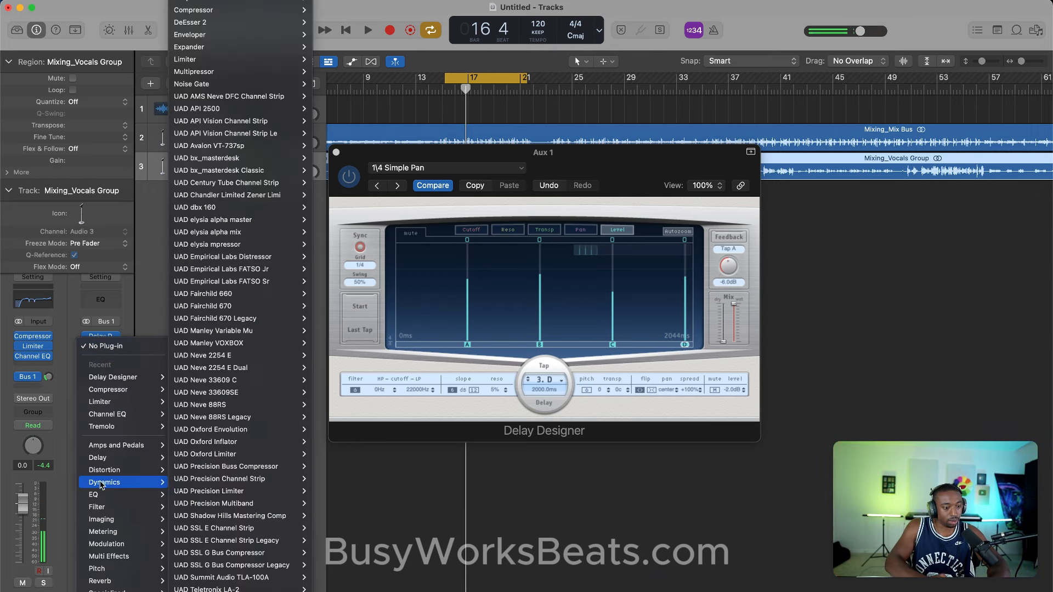
mouse_move(110, 584)
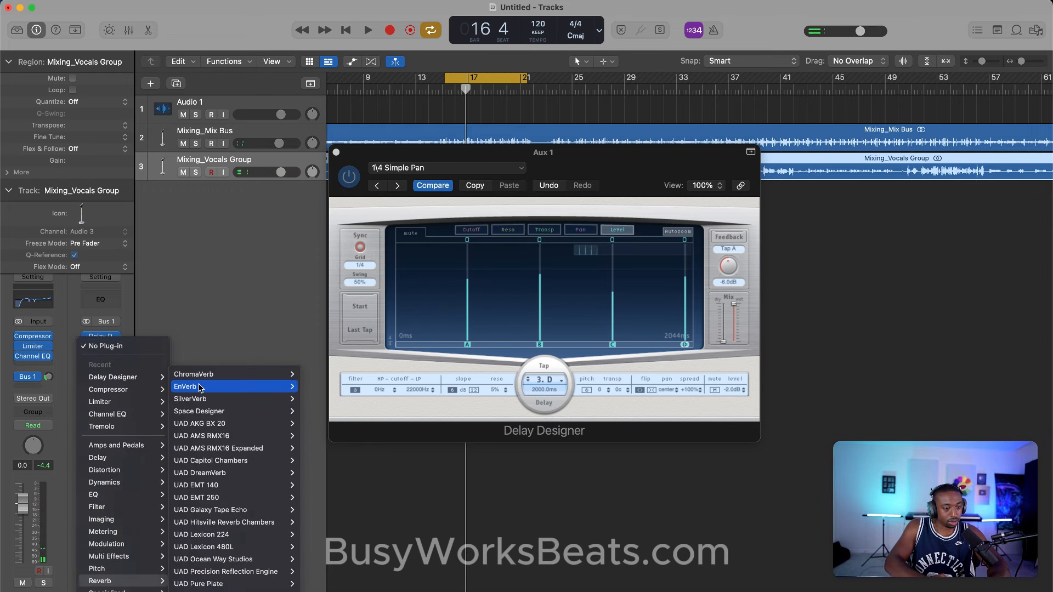
mouse_move(203, 376)
click(311, 374)
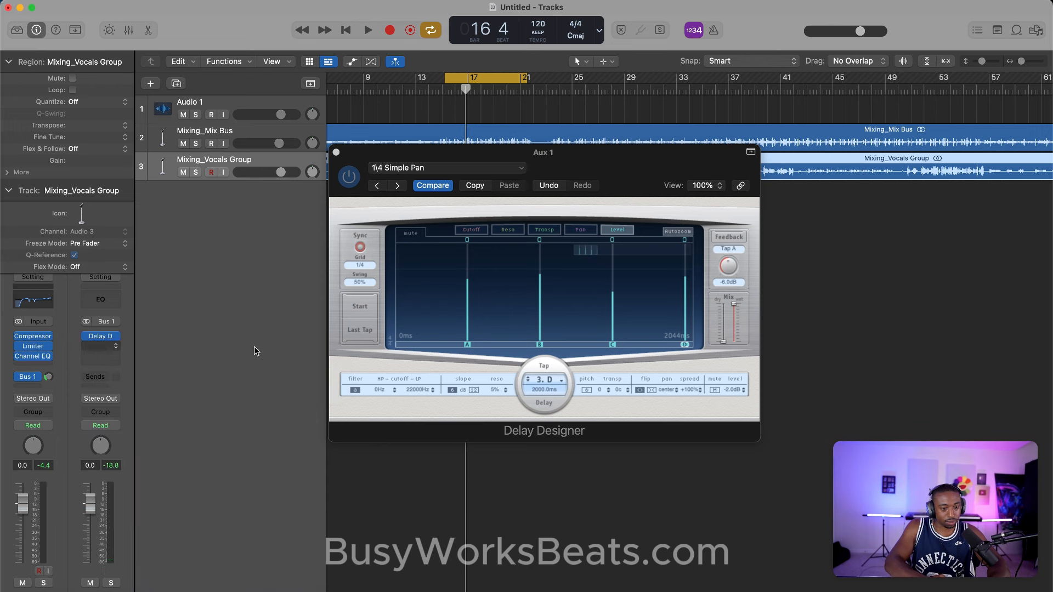
drag(555, 158, 330, 100)
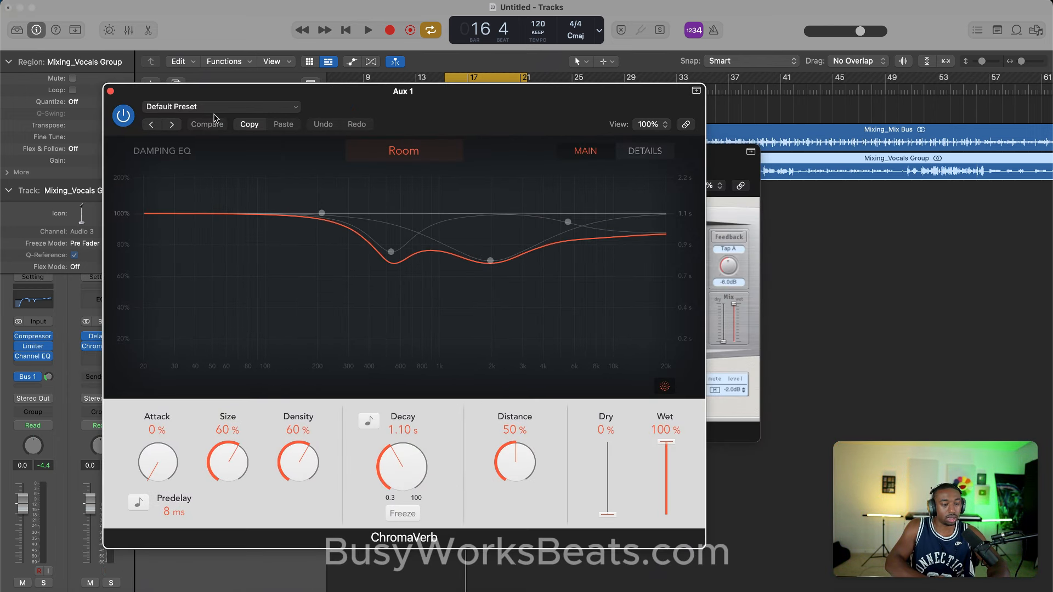
click(111, 91)
- Lower the vocals group's Bus 1 send during playback and switch the Delay Designer preset to 1/8 Slow Pan
key(space)
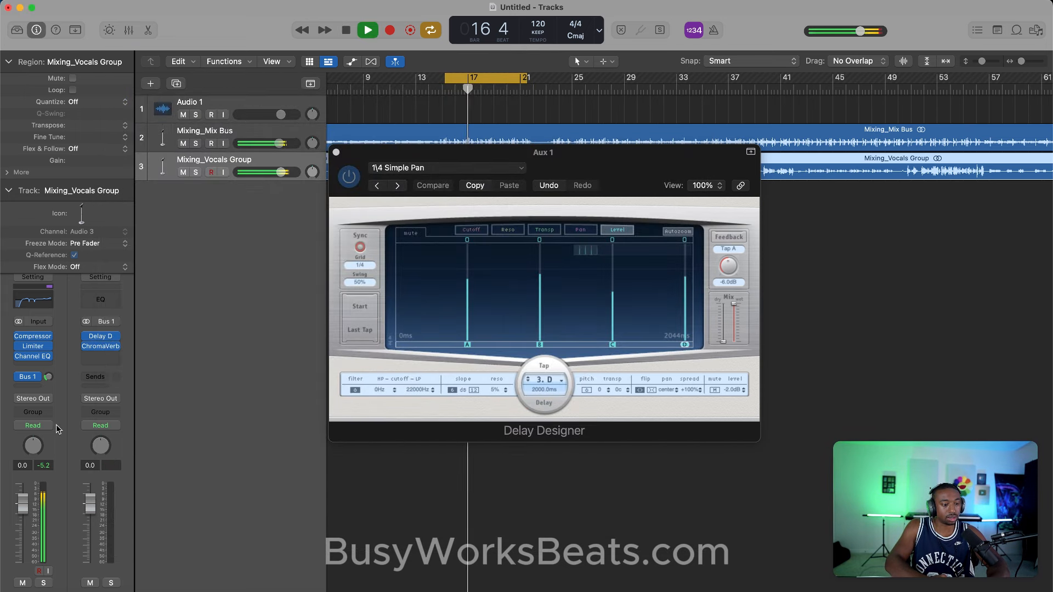
drag(49, 379, 55, 395)
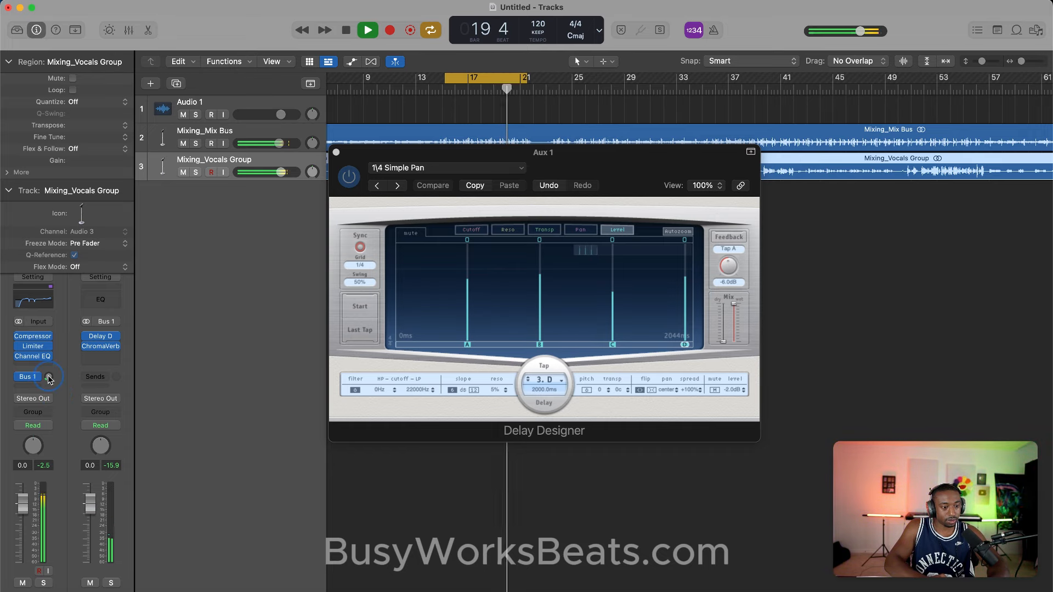
click(101, 337)
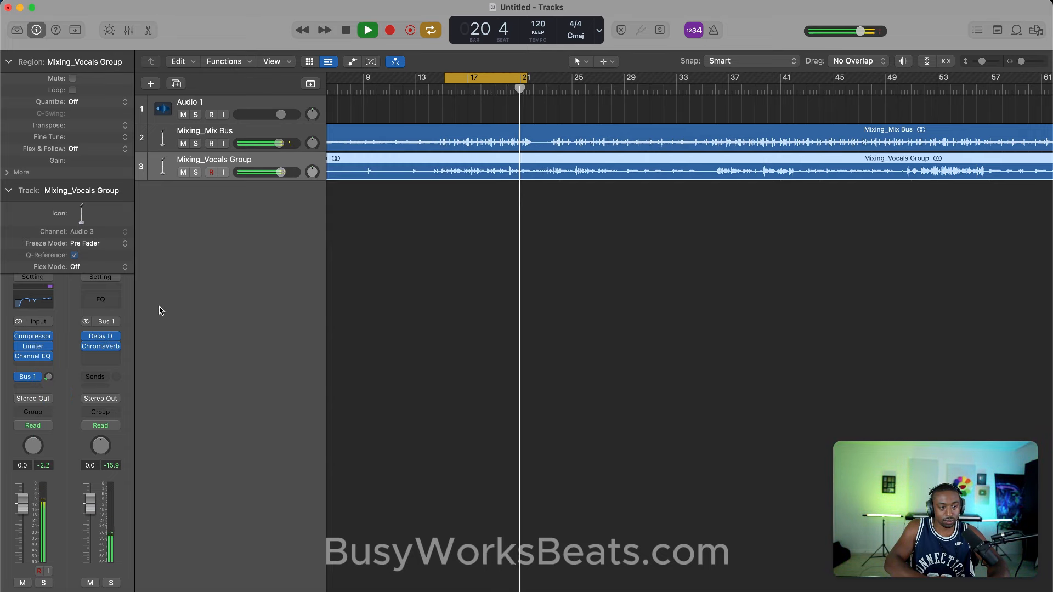
click(101, 336)
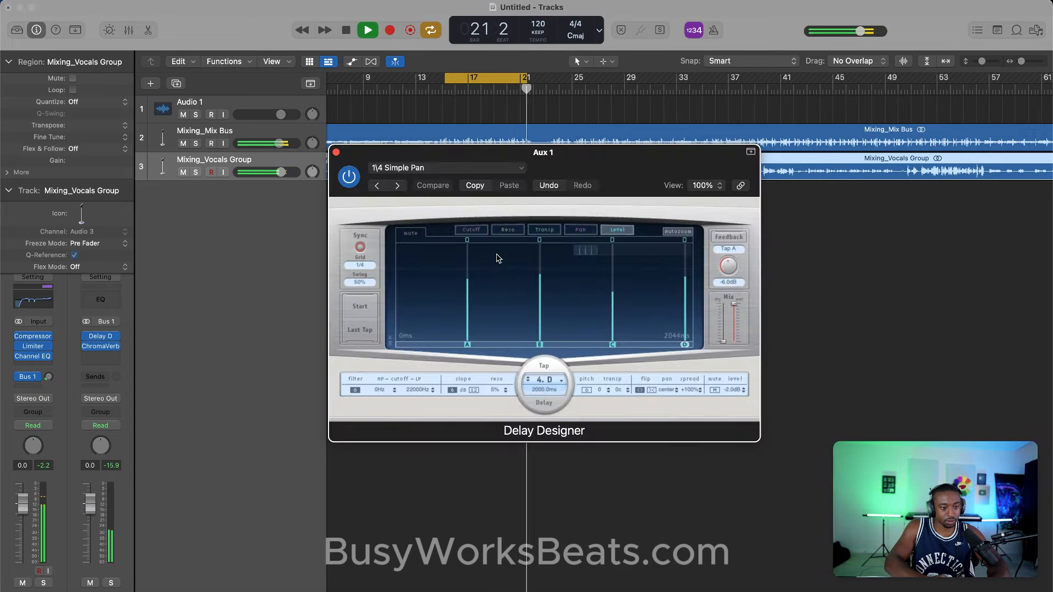
click(470, 169)
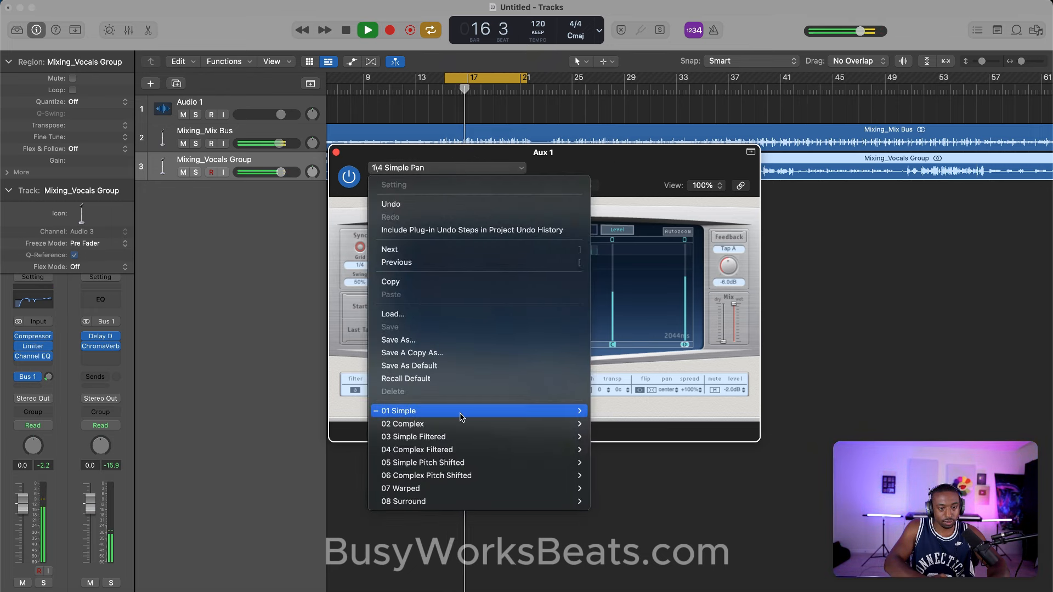
mouse_move(565, 410)
click(625, 473)
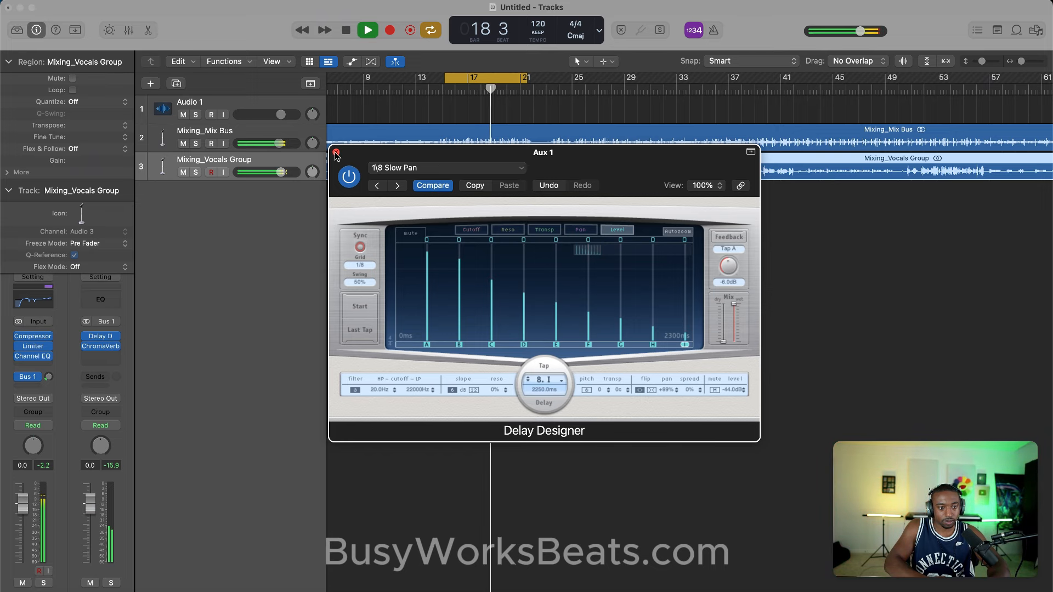
click(448, 169)
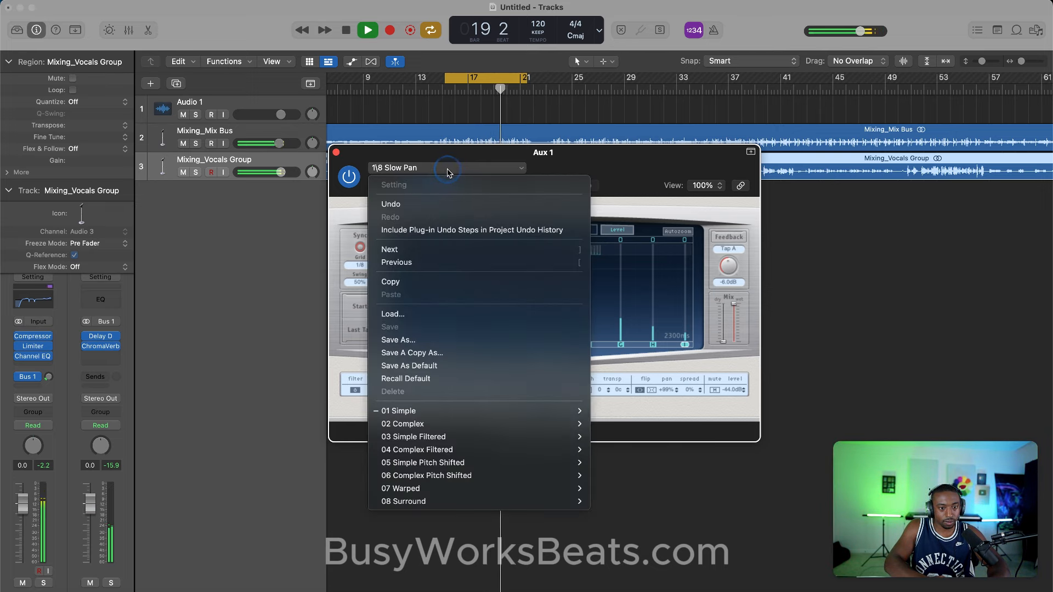
click(491, 157)
- Reduce the vocals group's Bus 1 send to about -36.7 dB while listening and close Delay Designer
drag(48, 378, 54, 387)
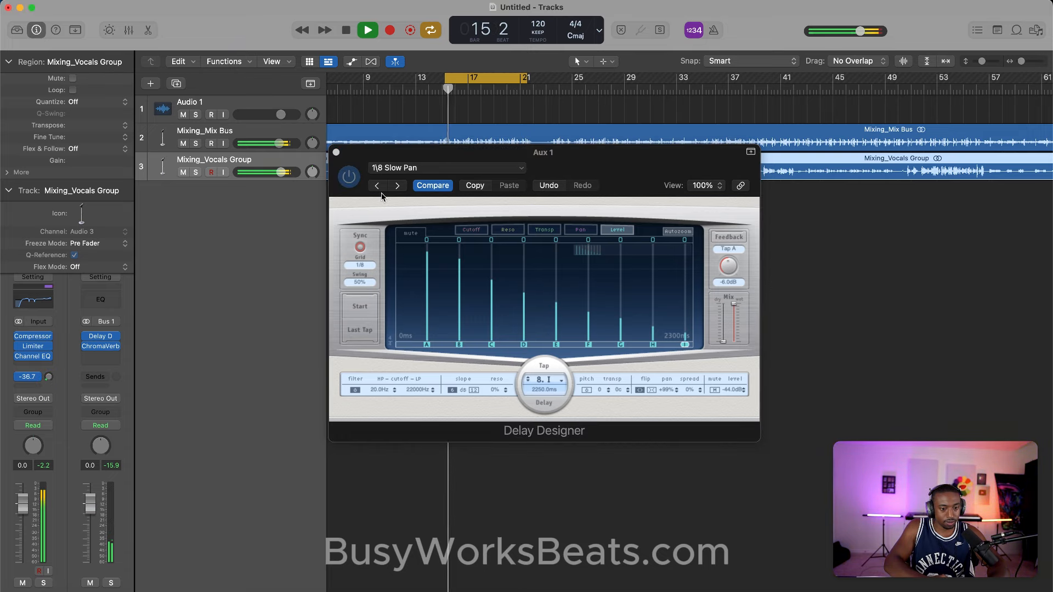
click(336, 152)
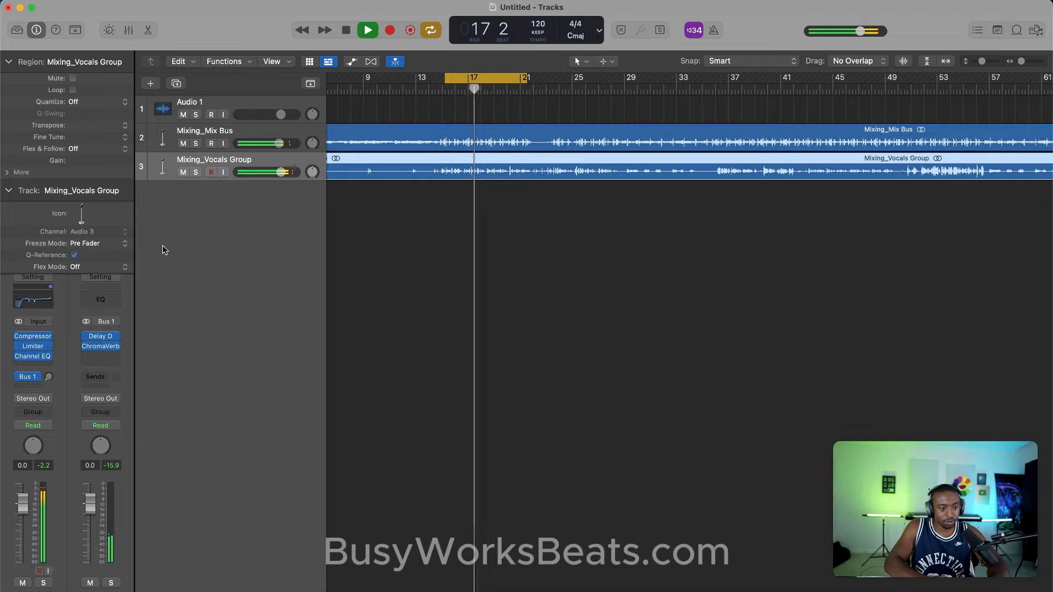
key(space)
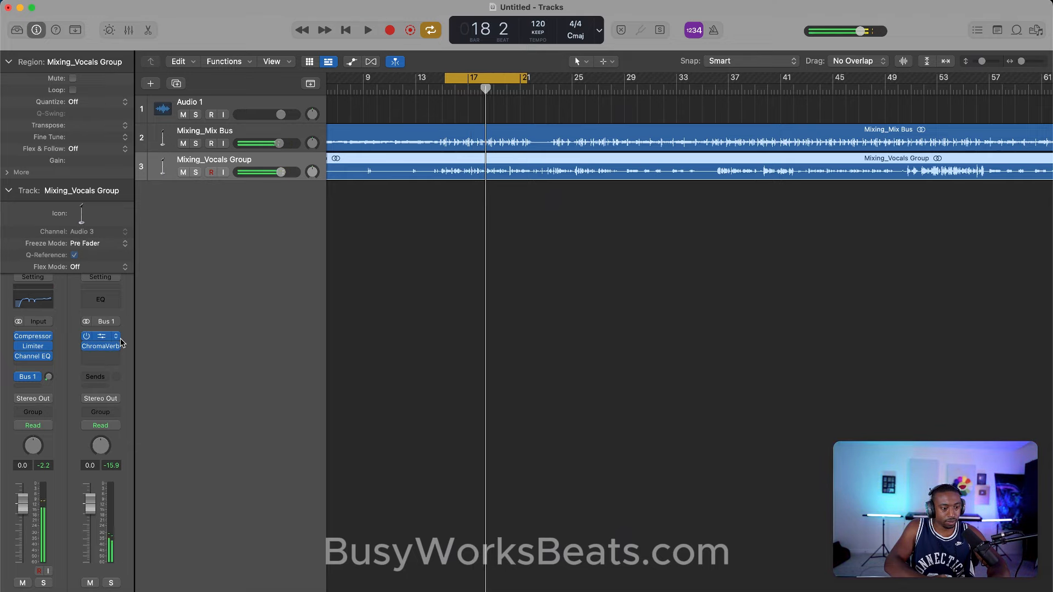
- Bypass the vocals group's Compressor, Limiter, Channel EQ and Bus 1 send, and listen to the unprocessed vocals
click(19, 356)
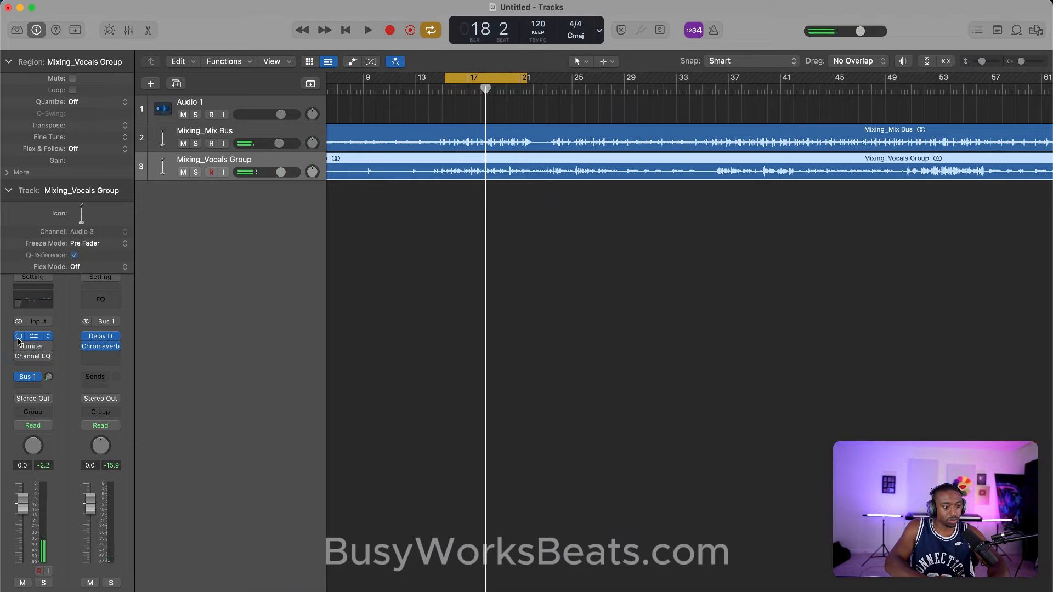
key(space)
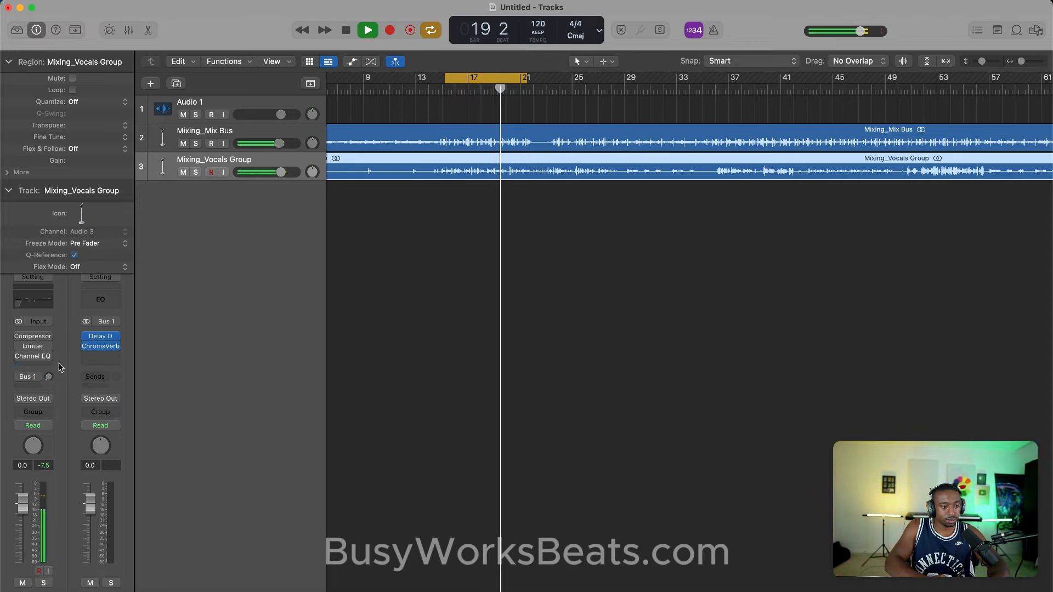
key(space)
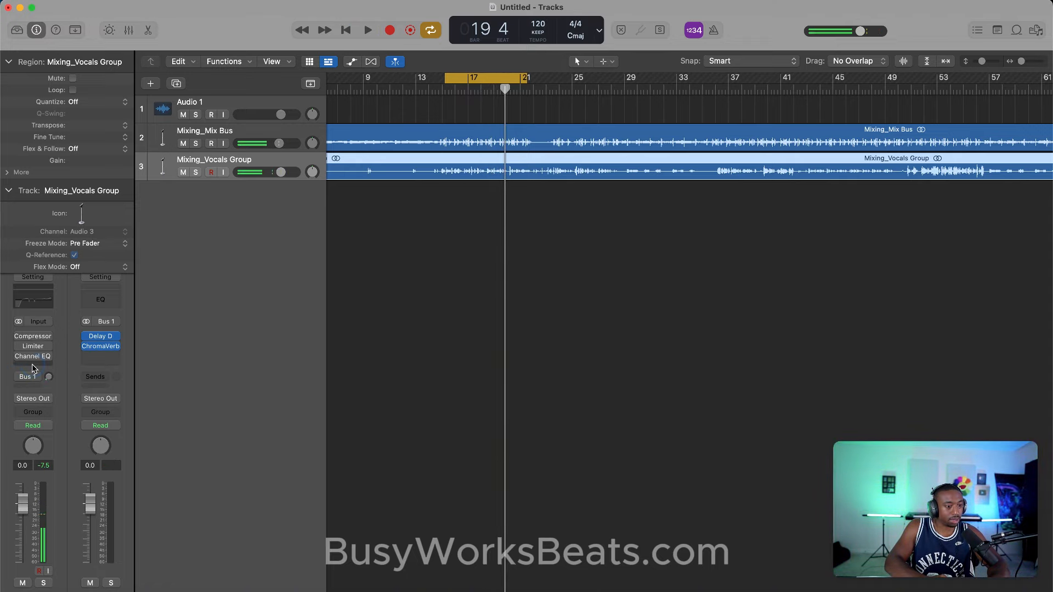
- Insert Pitch Correction on the vocals group and place it first in the effects chain, ahead of the Channel EQ
click(33, 368)
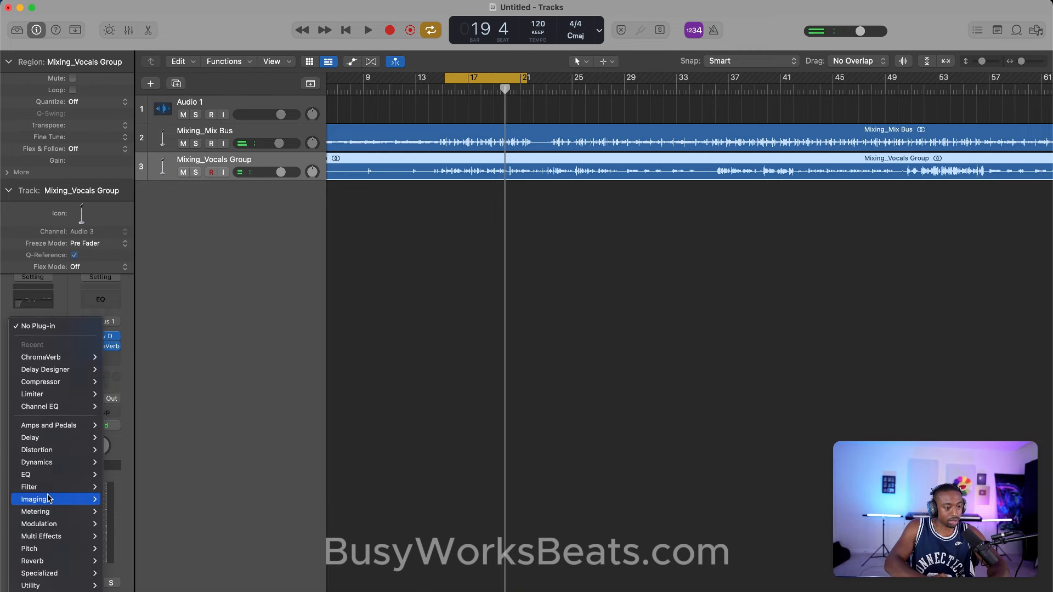
mouse_move(49, 541)
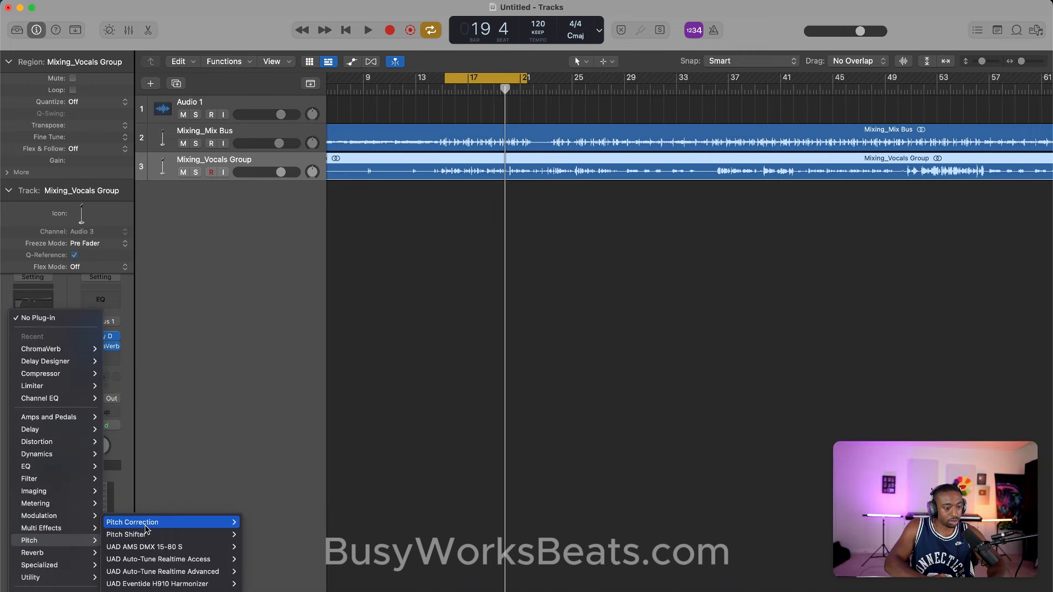
mouse_move(145, 523)
click(262, 525)
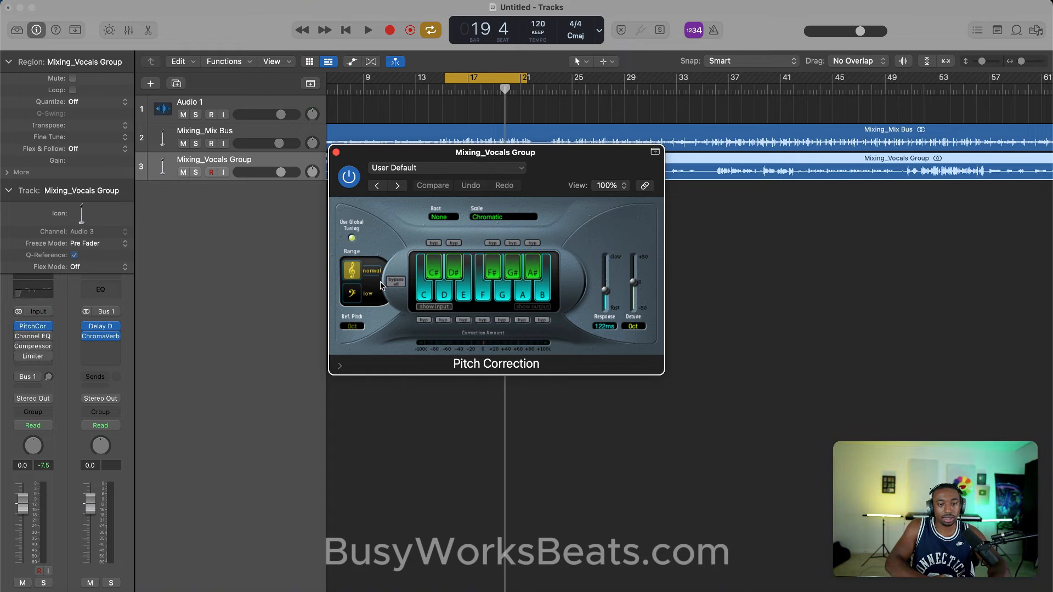
- Set the pitch correction to root G, Natural Minor Scale and a 0 ms response, listen to it, and close the plug-in
click(453, 218)
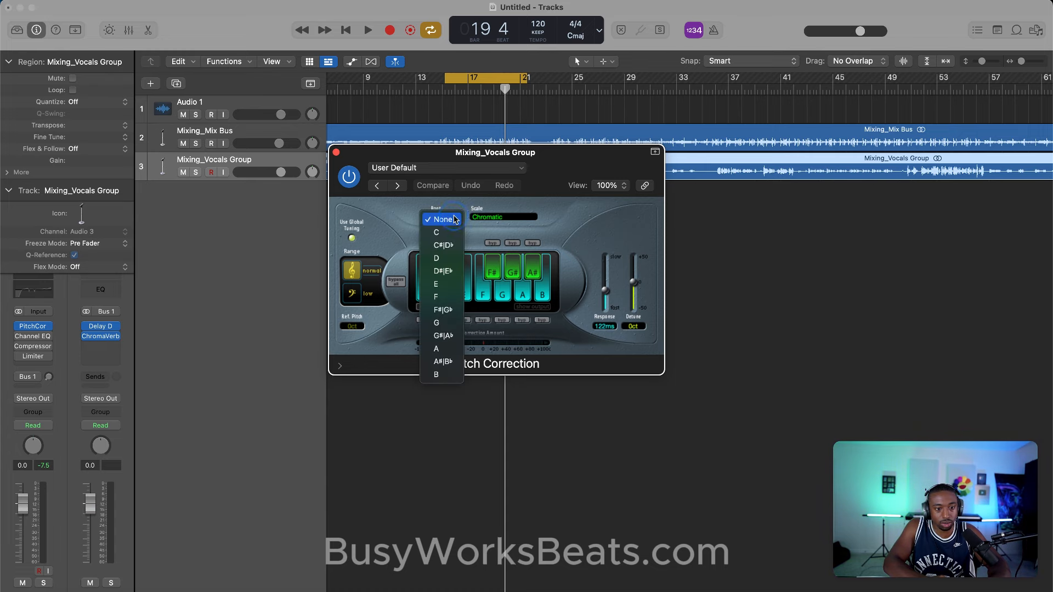
click(441, 324)
click(495, 219)
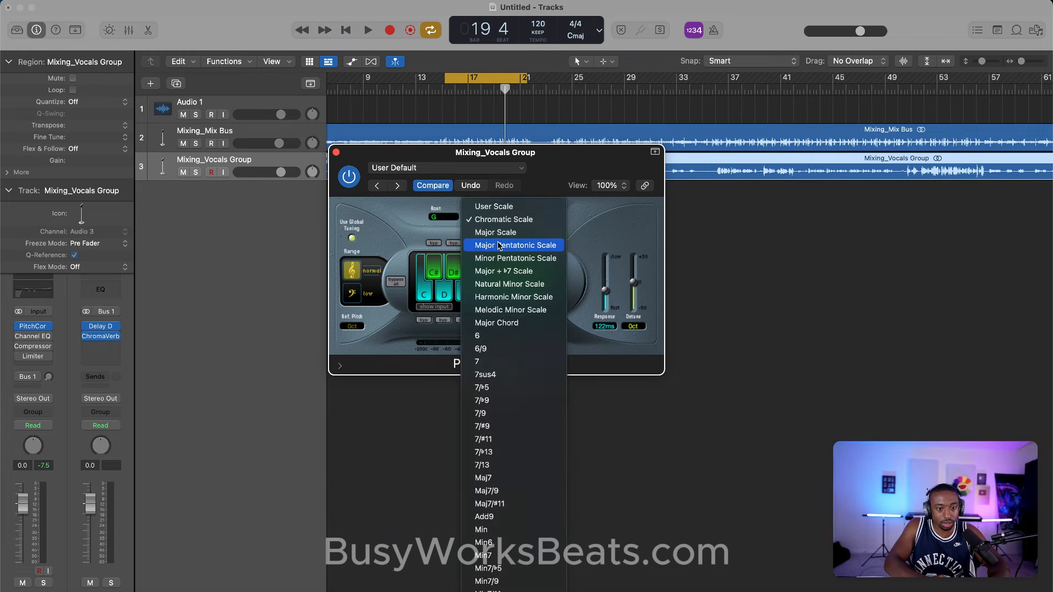
click(533, 288)
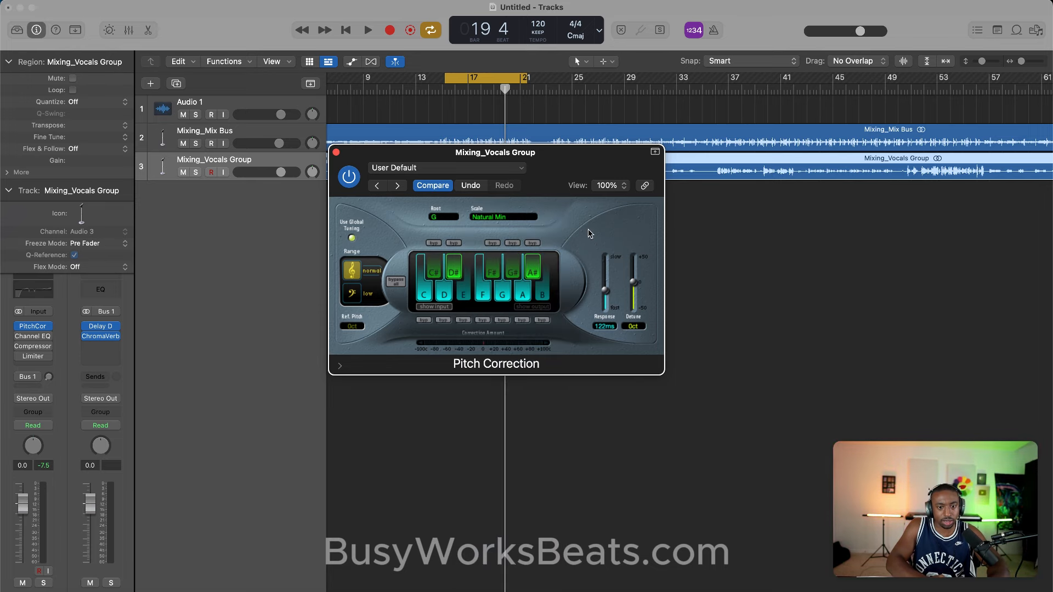
key(space)
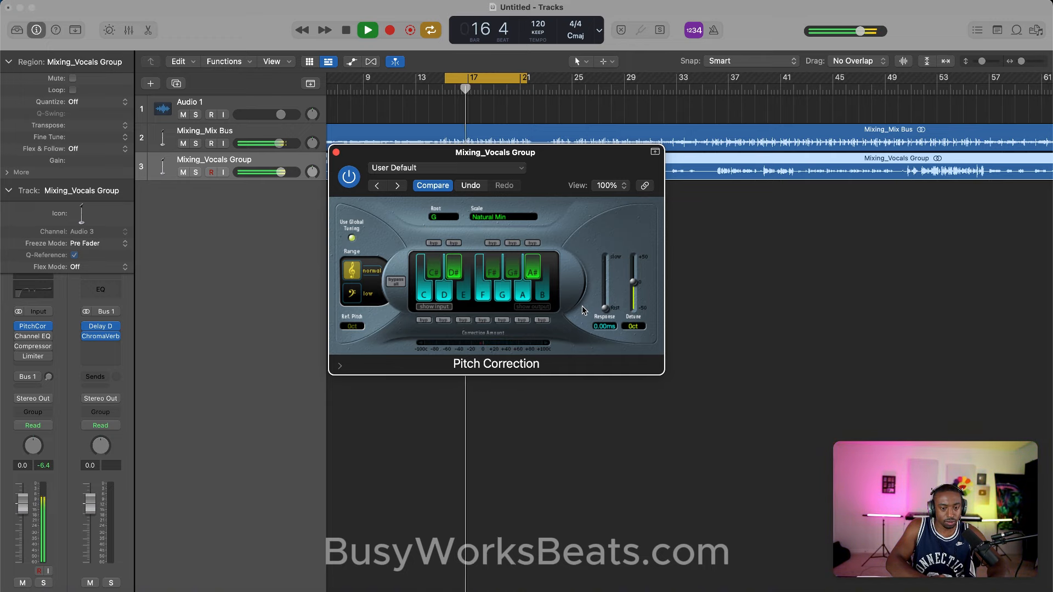
click(336, 152)
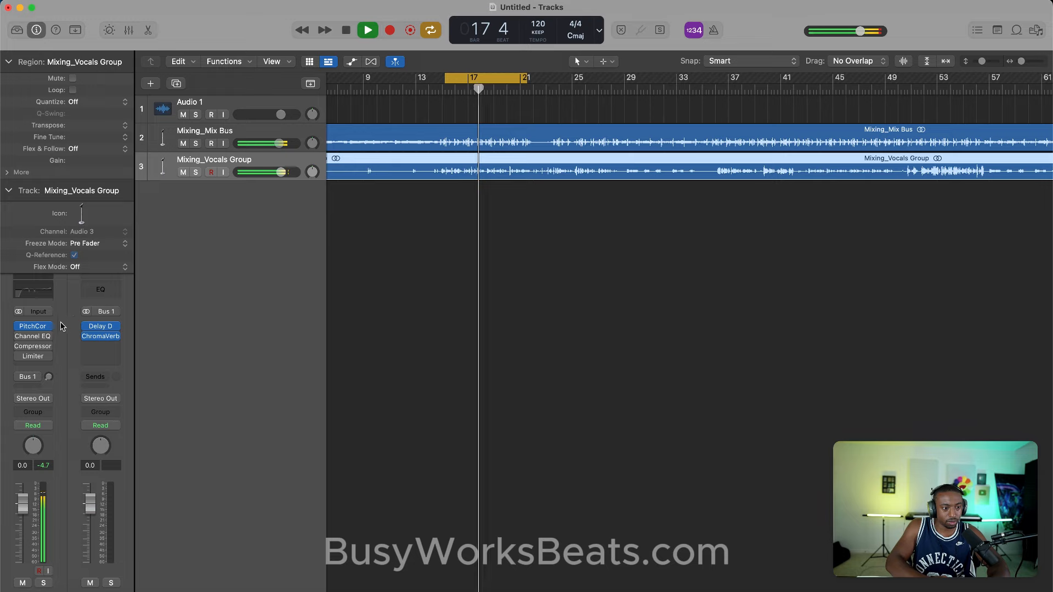
- Re-enable the vocals group's Channel EQ, Compressor, Limiter and Bus 1 send during playback
click(19, 346)
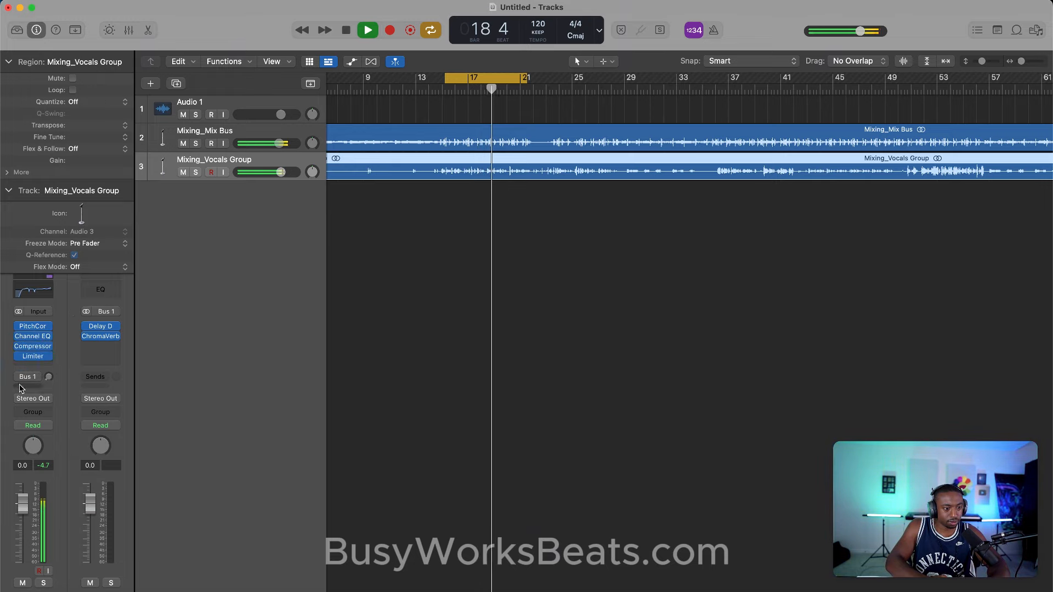
click(18, 378)
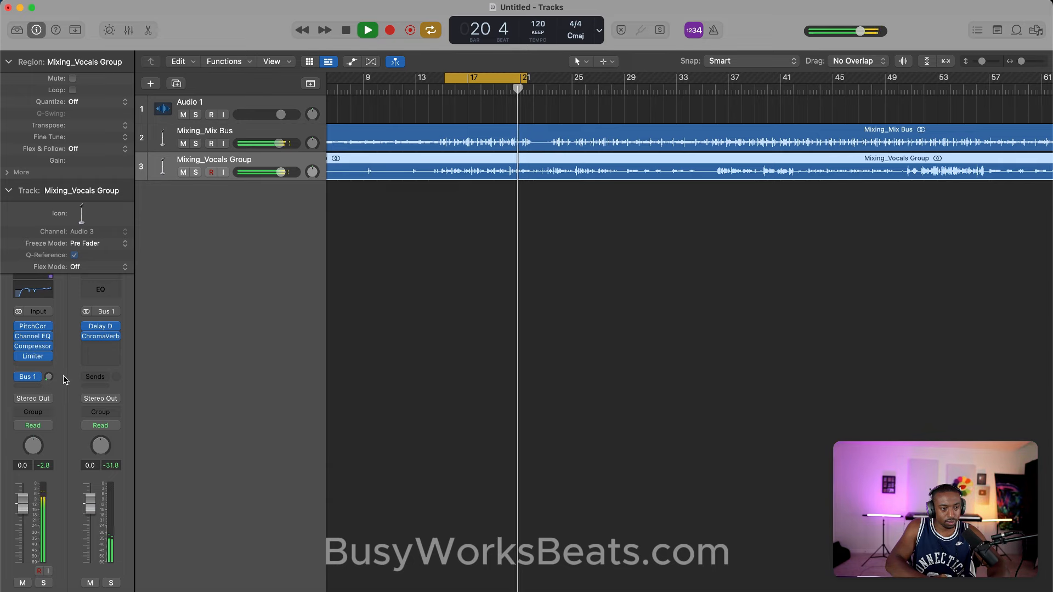
- Lower the vocals group's Compressor threshold to about -26 dB while listening, close the plug-in and stop playback
click(33, 346)
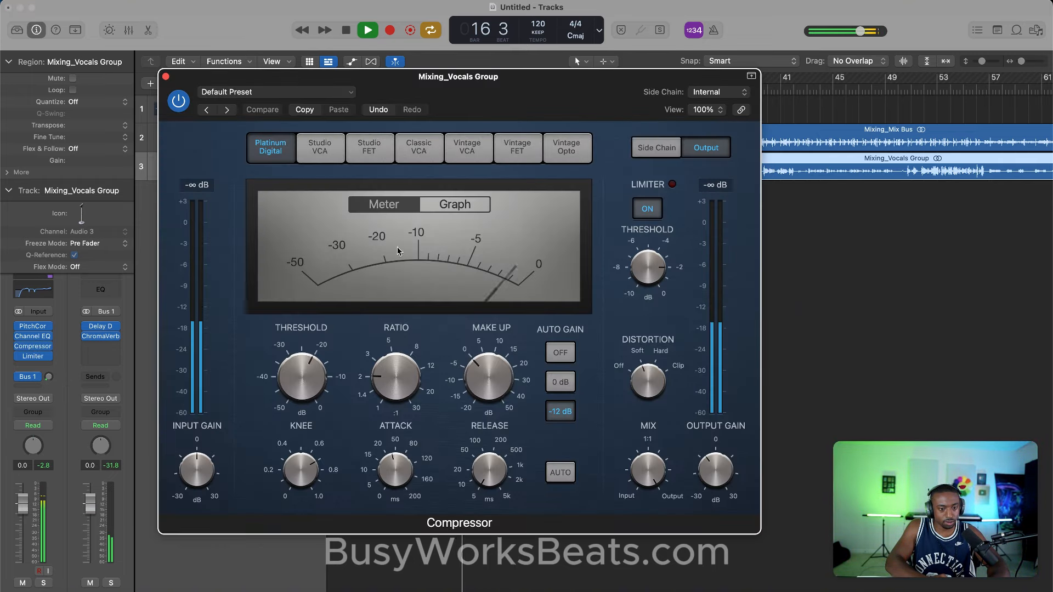
drag(304, 365, 306, 378)
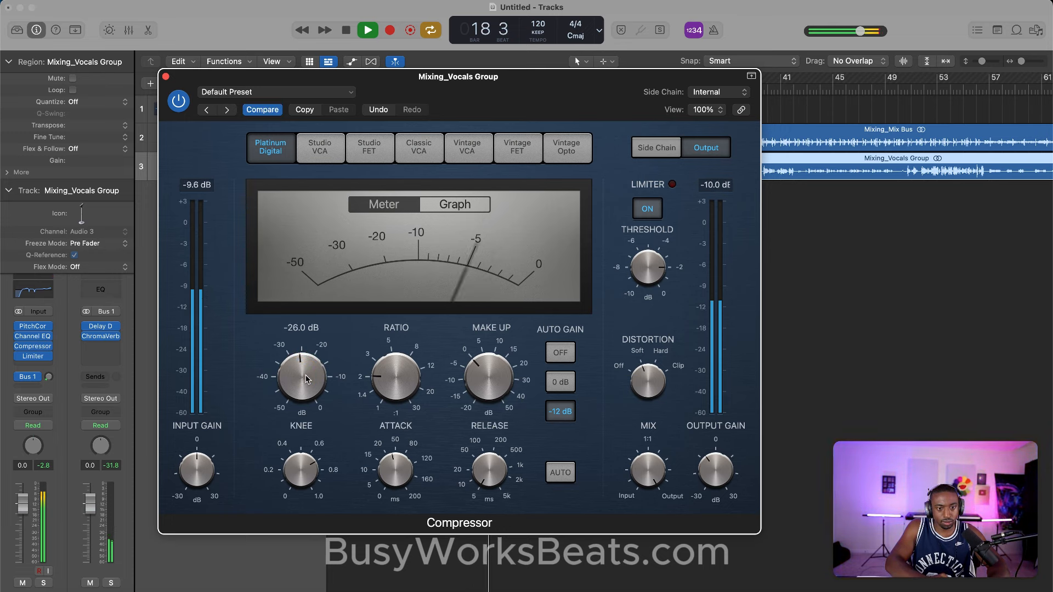
drag(306, 379, 306, 380)
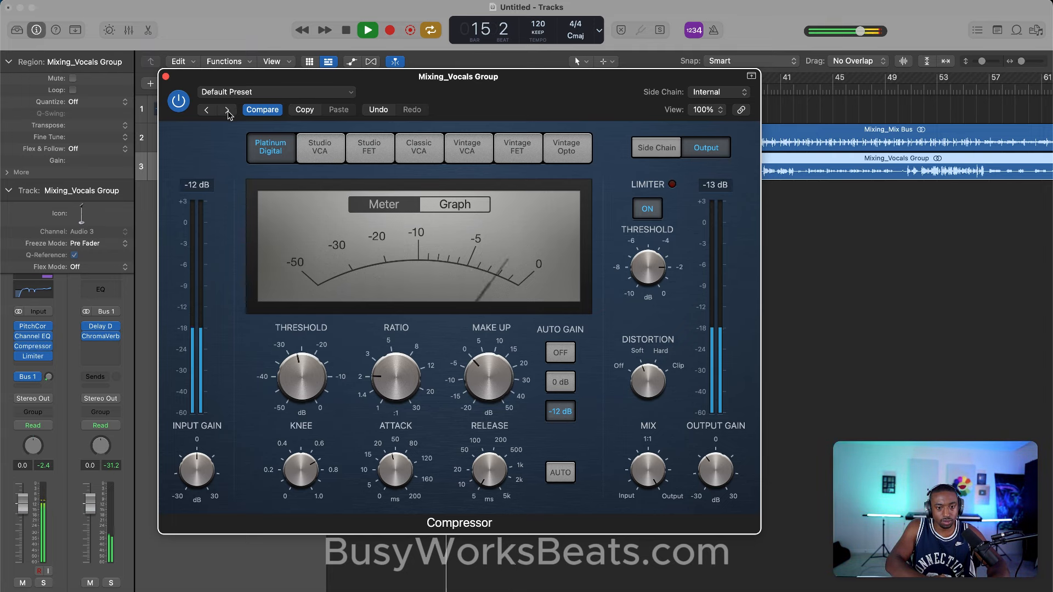
click(166, 77)
key(space)
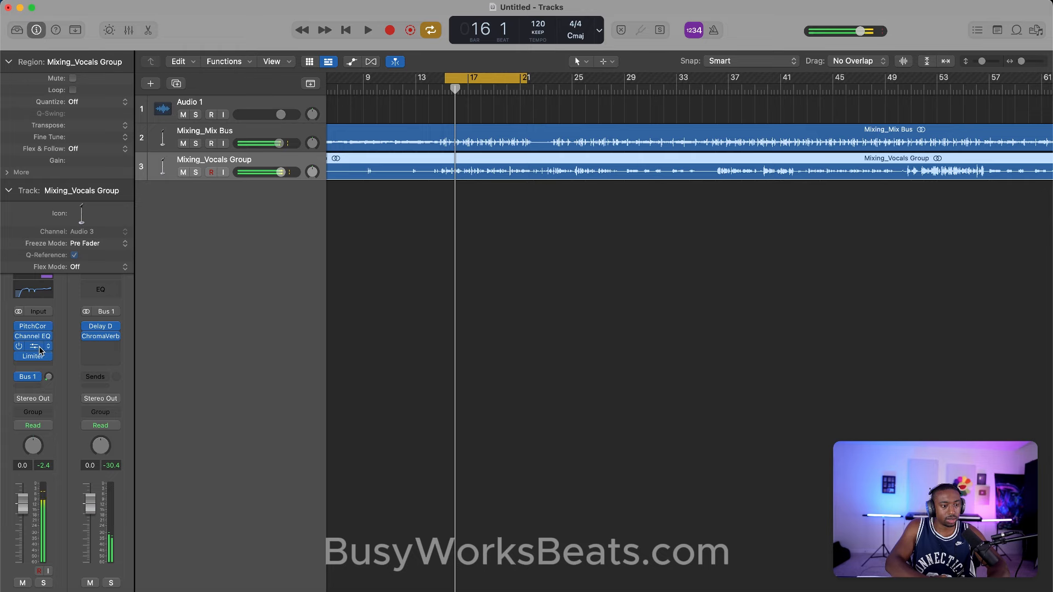
- Set the 190 Hz band's gain to 0 dB in the vocals group's Channel EQ during playback, close it and stop playback
click(39, 337)
key(space)
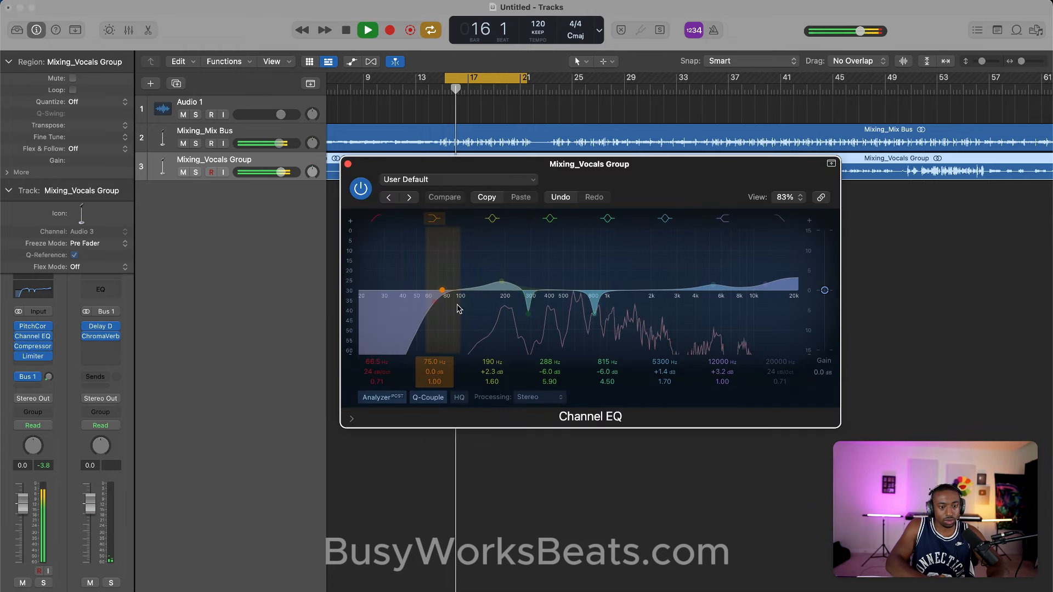
double_click(489, 371)
text(0)
key(Return)
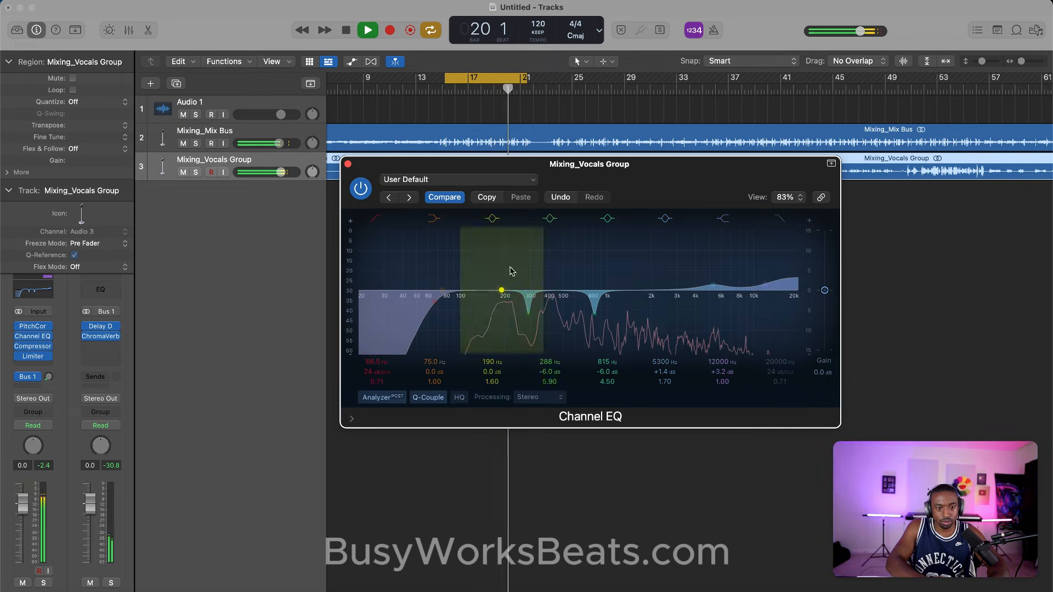
click(347, 164)
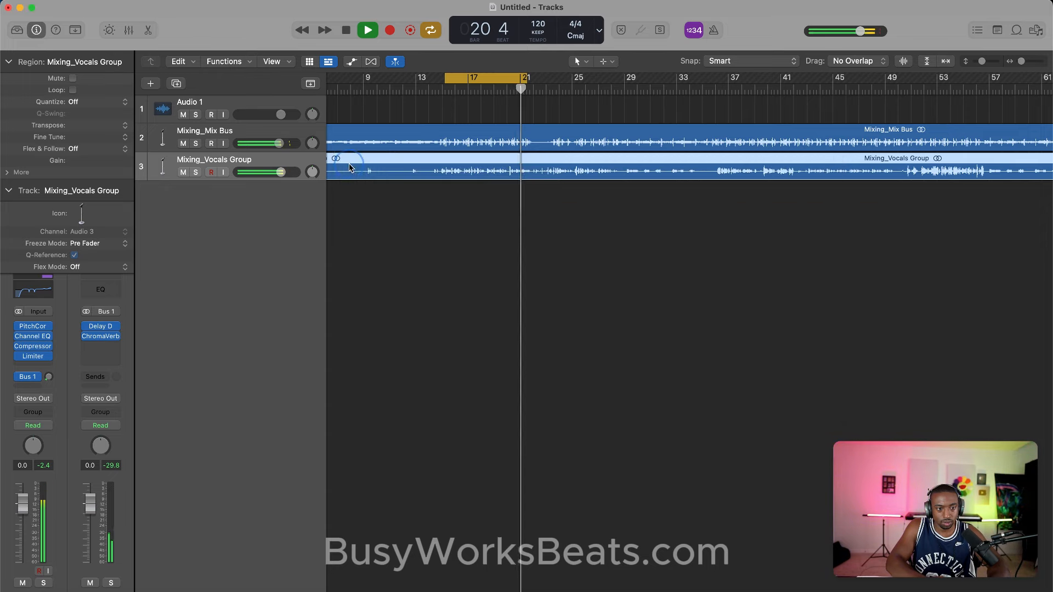
key(space)
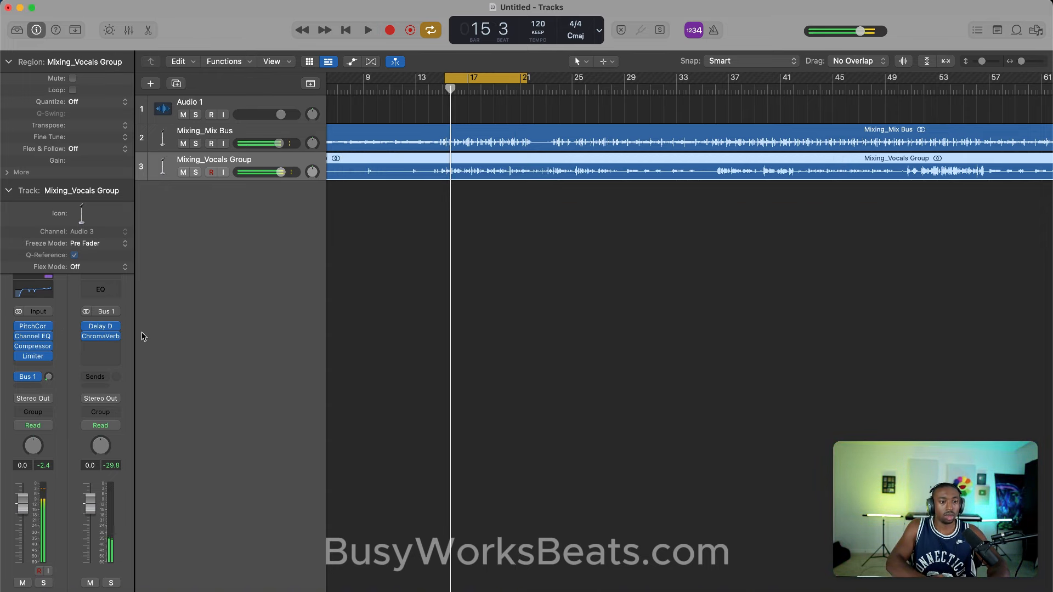
- Reopen the vocals group's Pitch Correction plug-in to review its settings
click(37, 327)
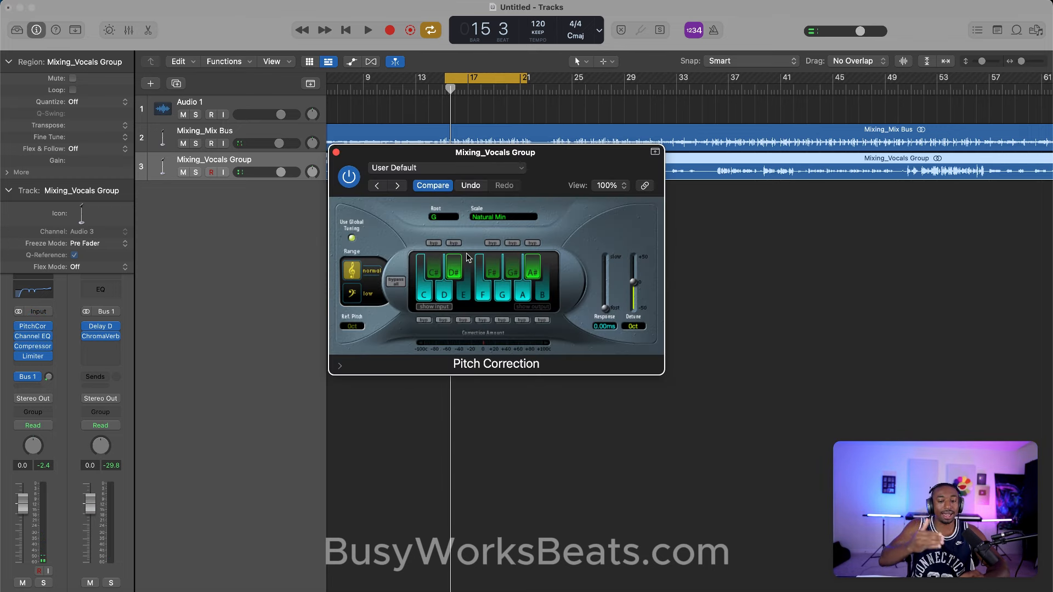